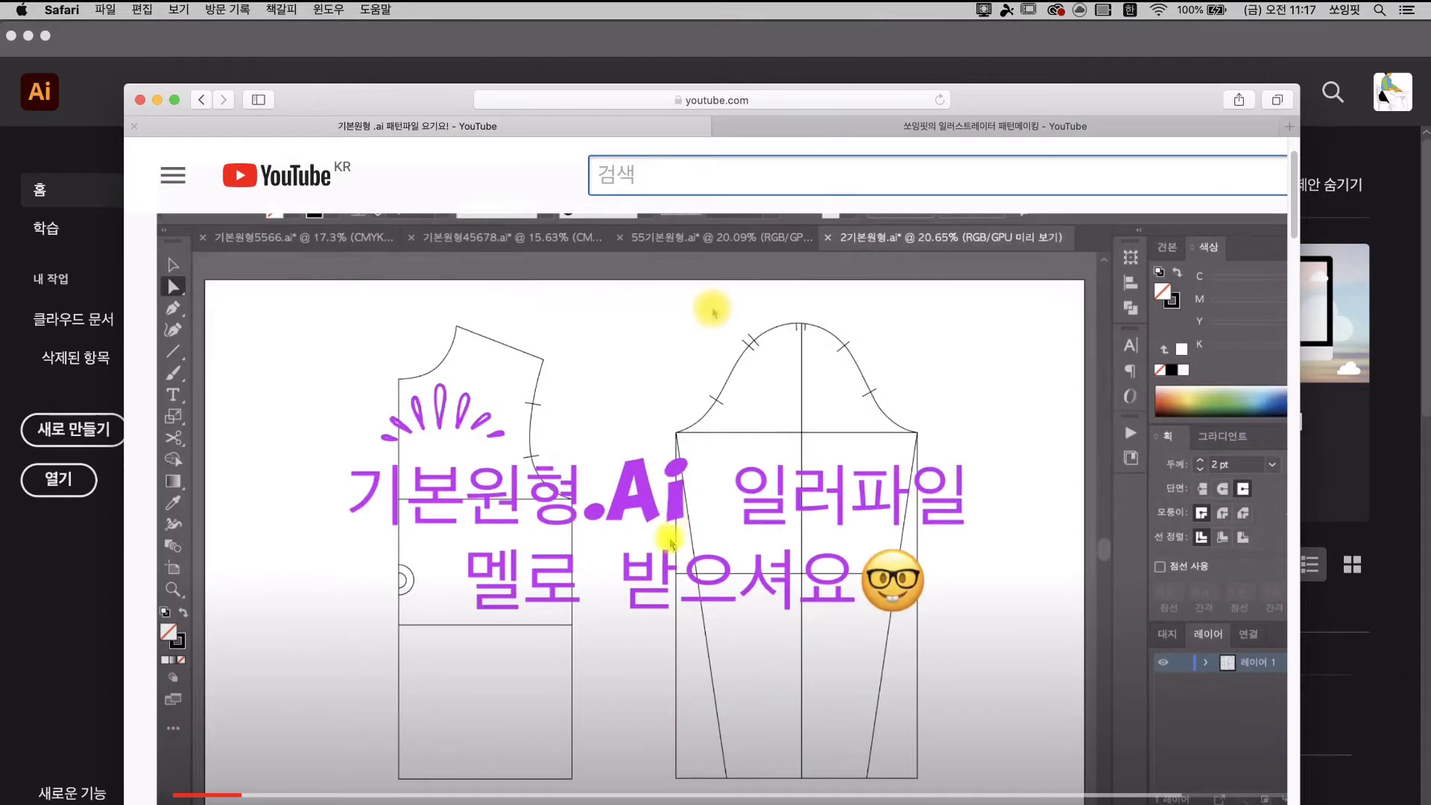
Step: Read the YouTube description on requesting the basic pattern file by size, and switch to Illustrator
scroll(671, 567, "down", 6)
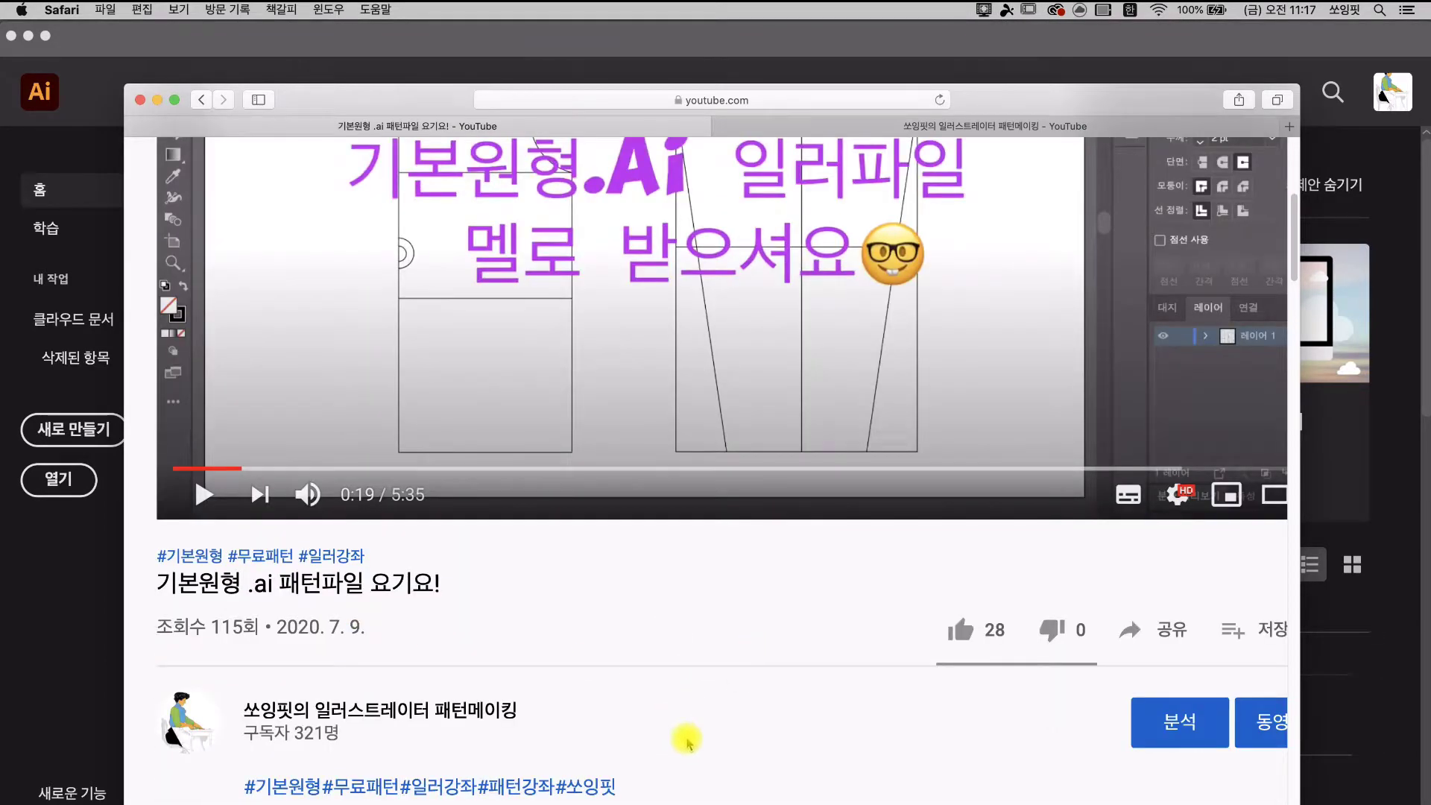
scroll(686, 740, "down", 7)
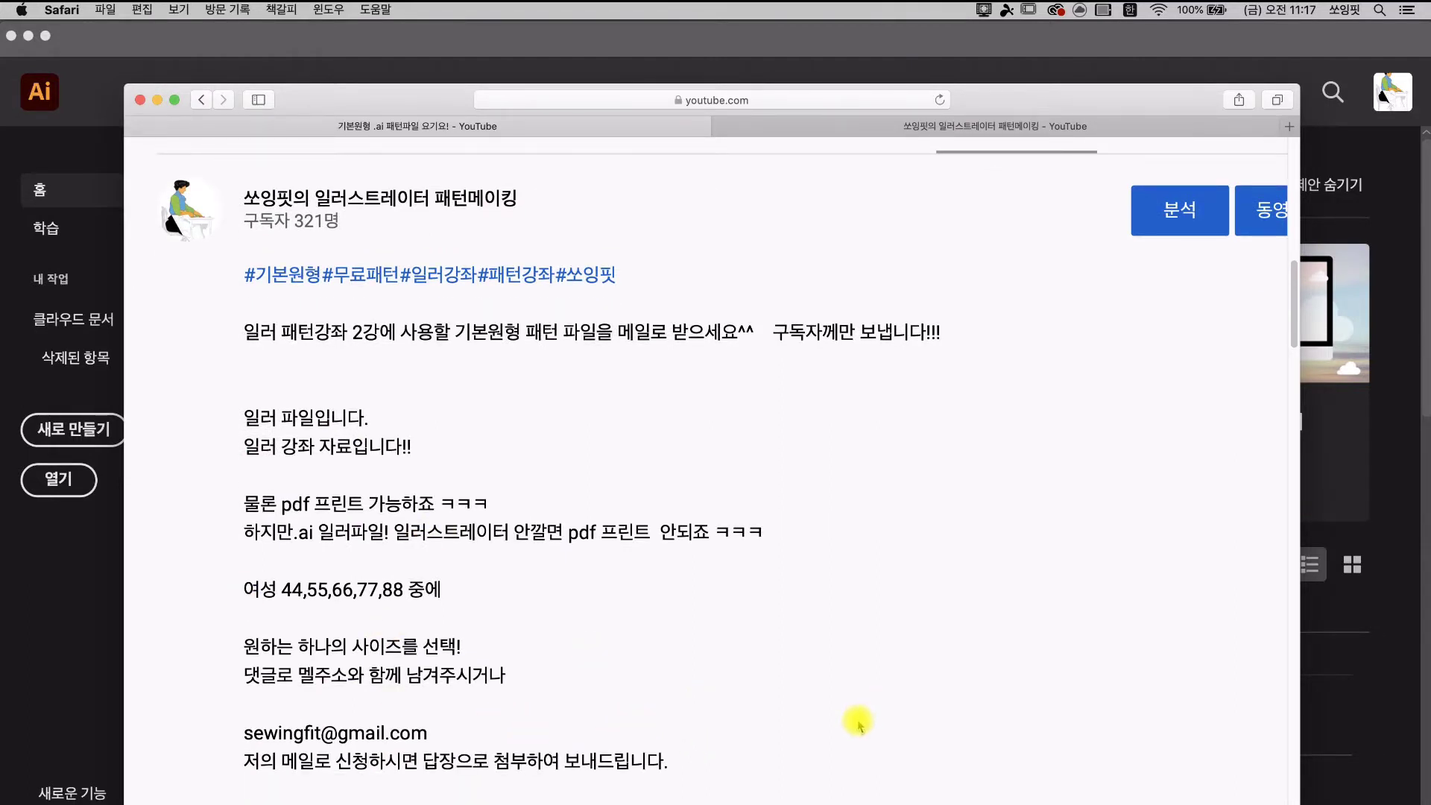
left_click(84, 586)
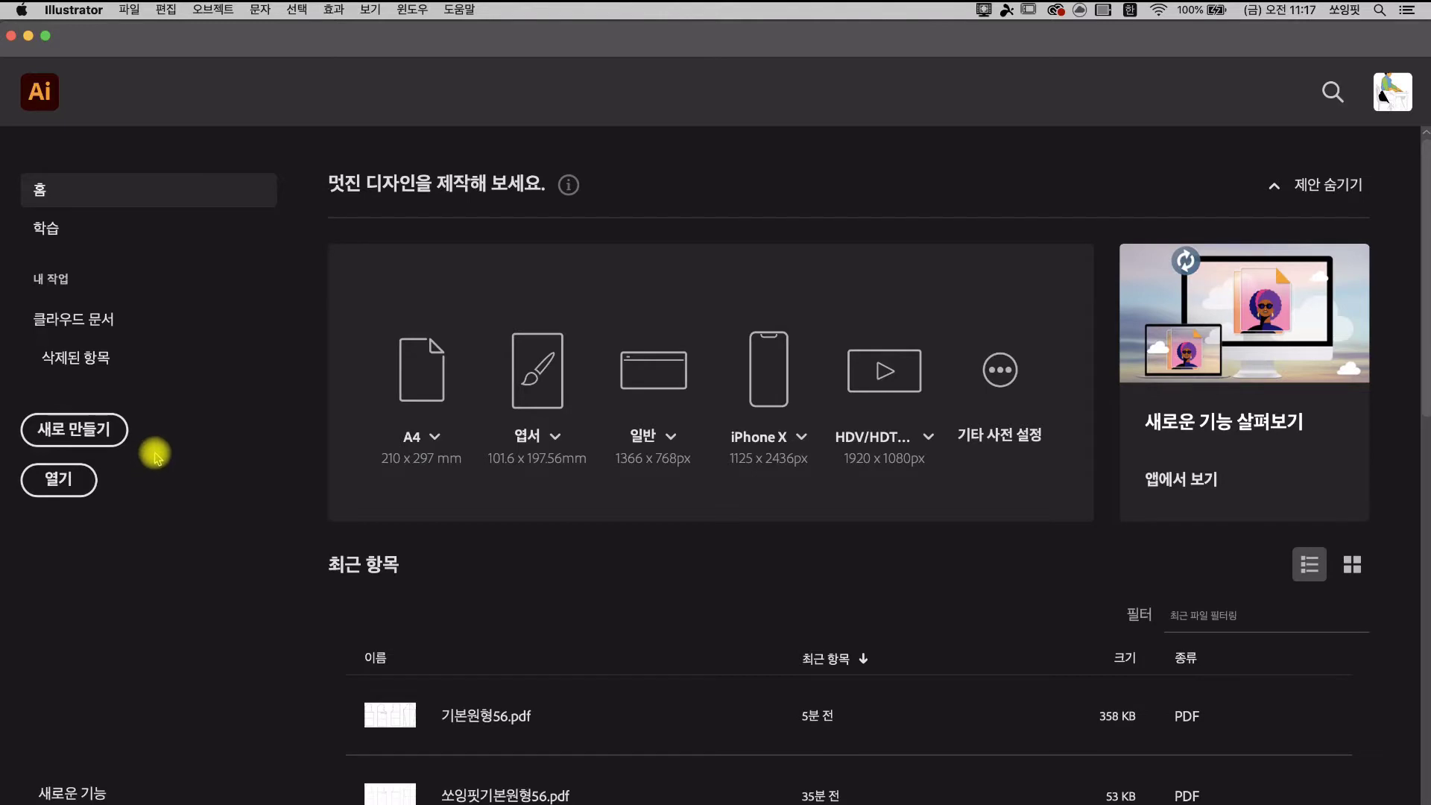
Step: Open the pattern file 기본원형56.pdf from the 다운로드 folder
left_click(132, 11)
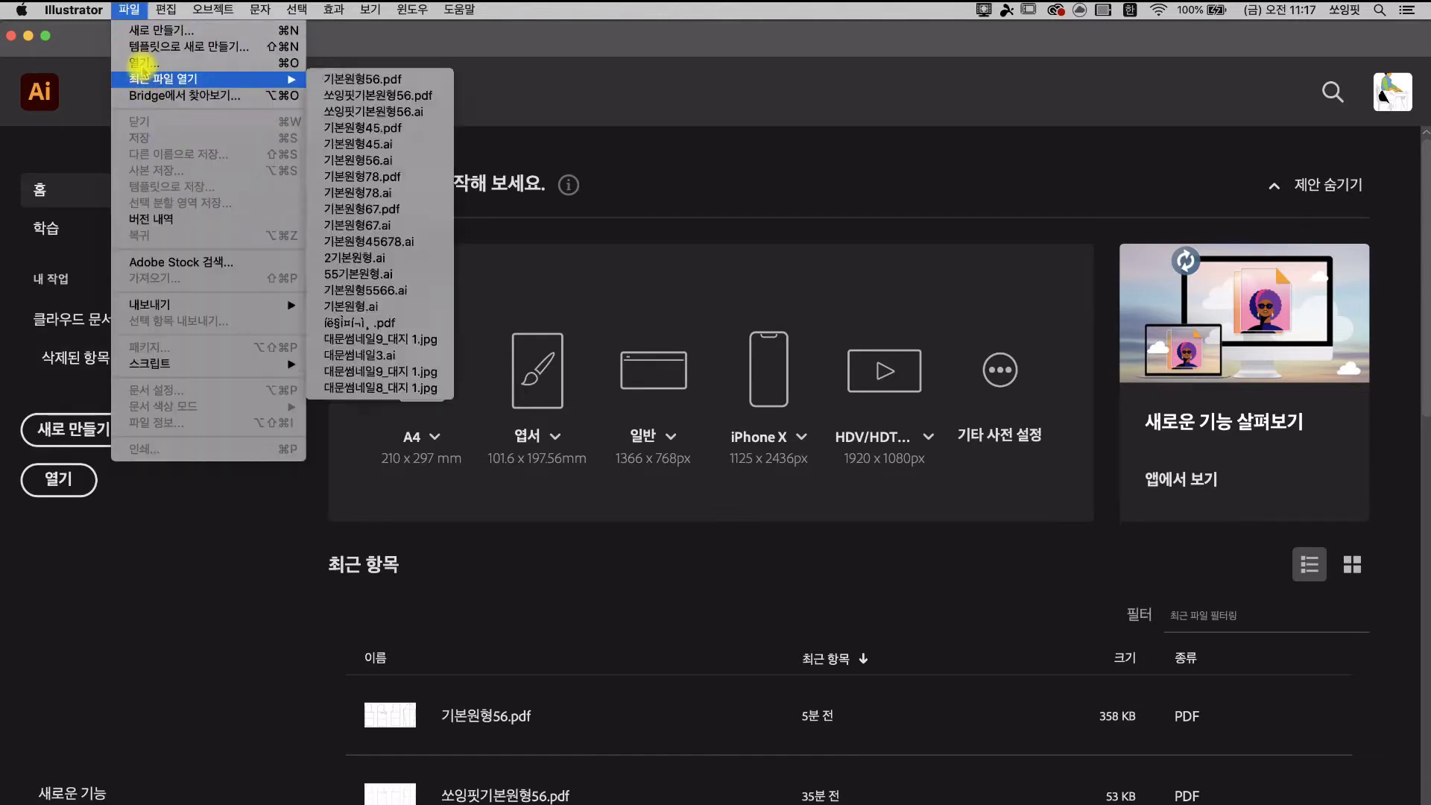
left_click(158, 532)
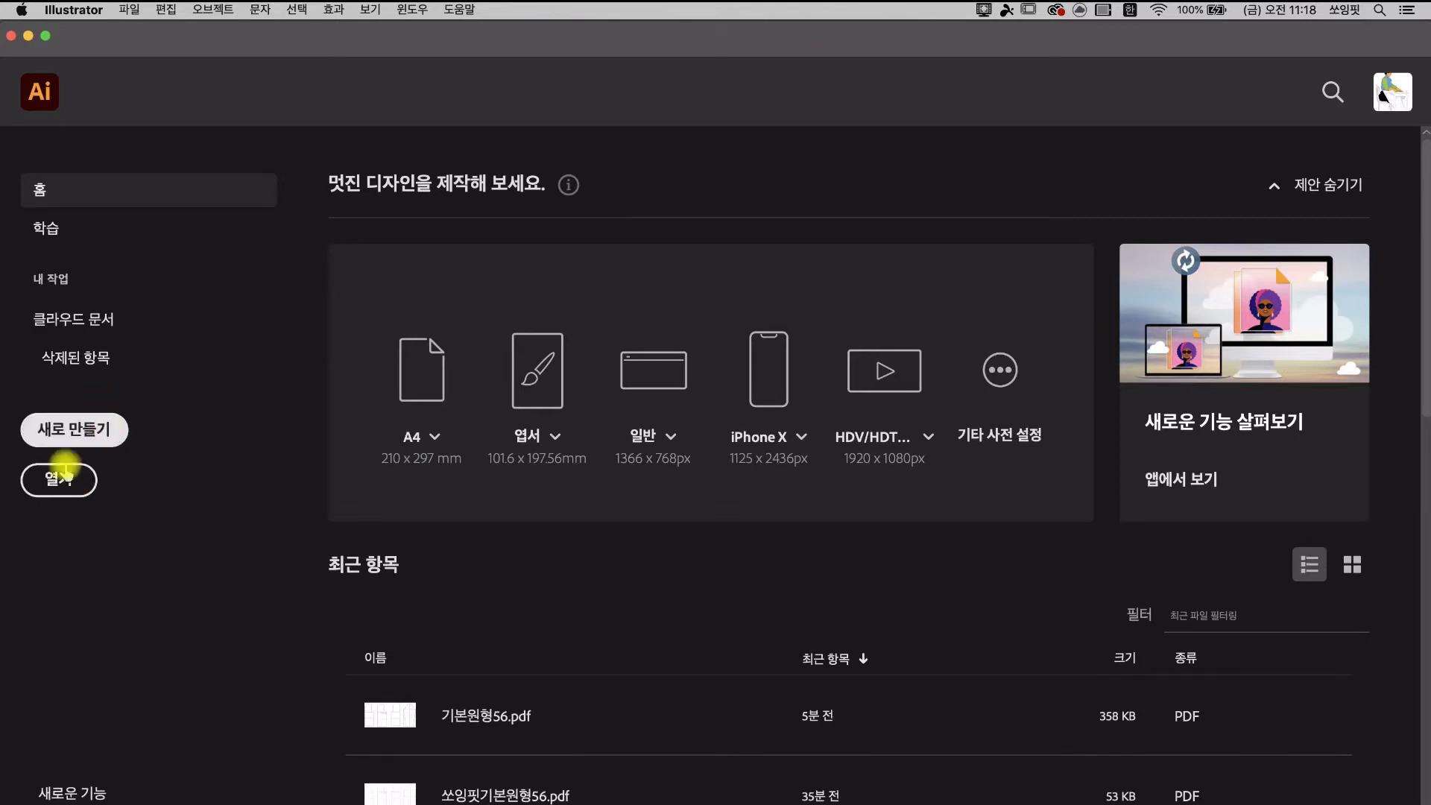
left_click(61, 484)
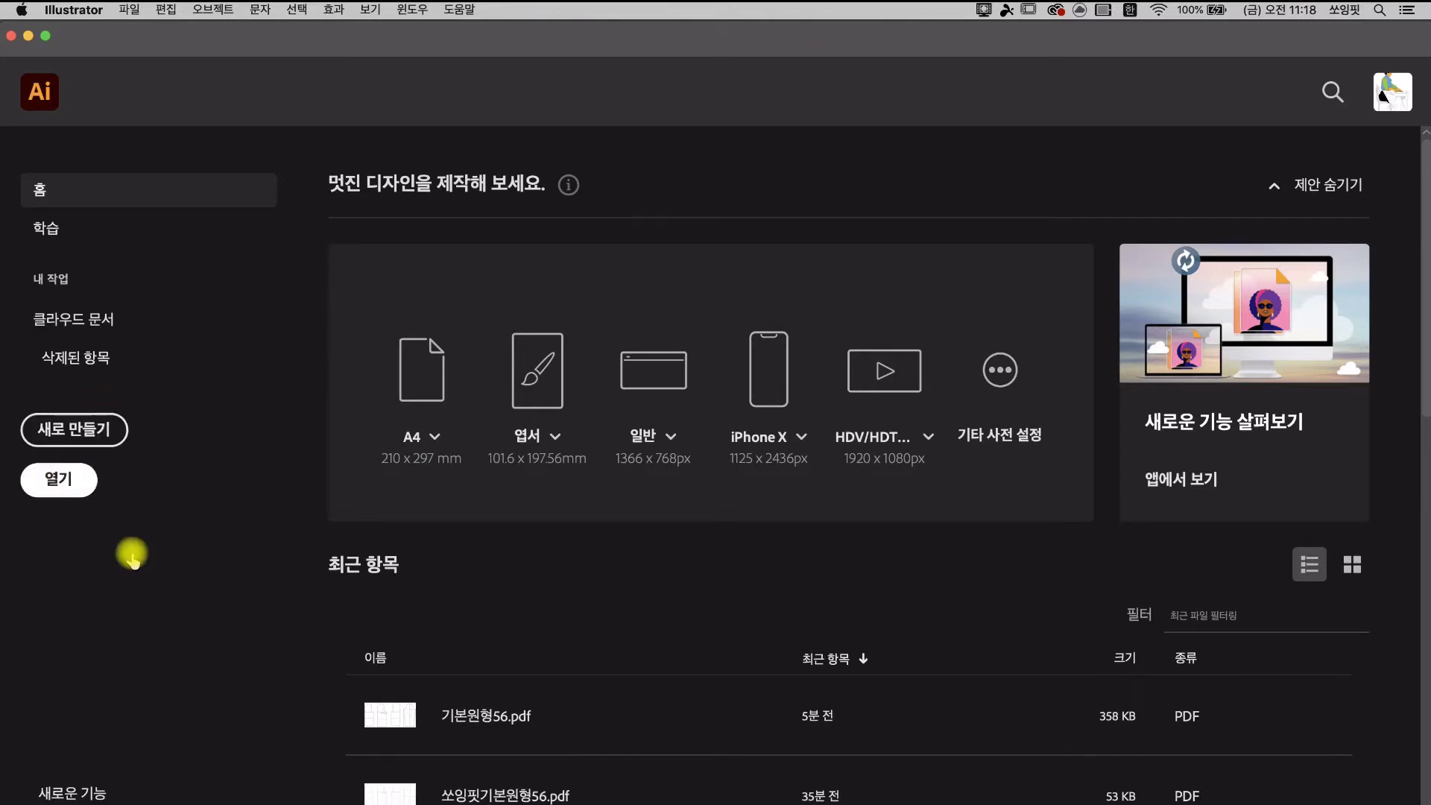
left_click(64, 480)
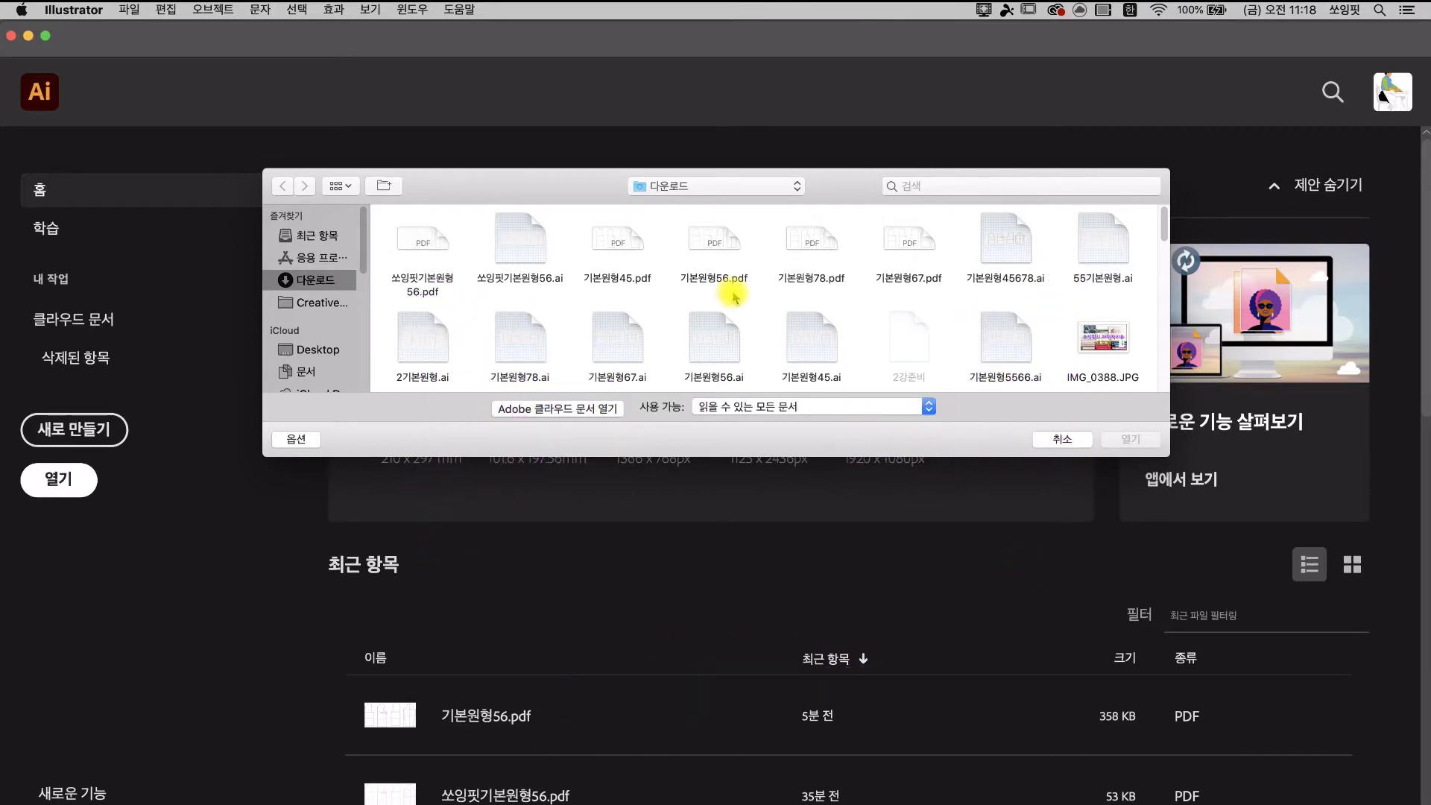
left_click(721, 250)
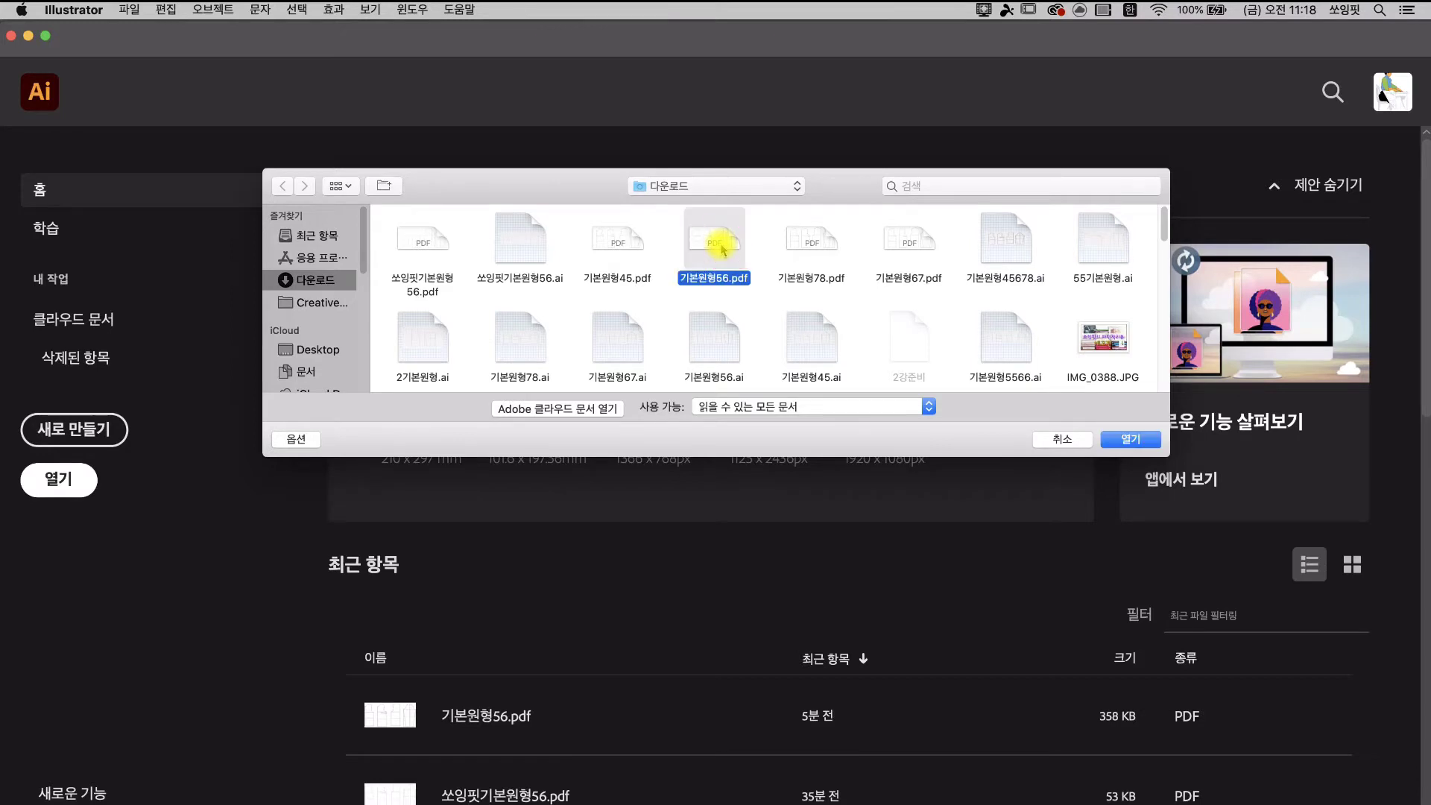
left_click(1130, 441)
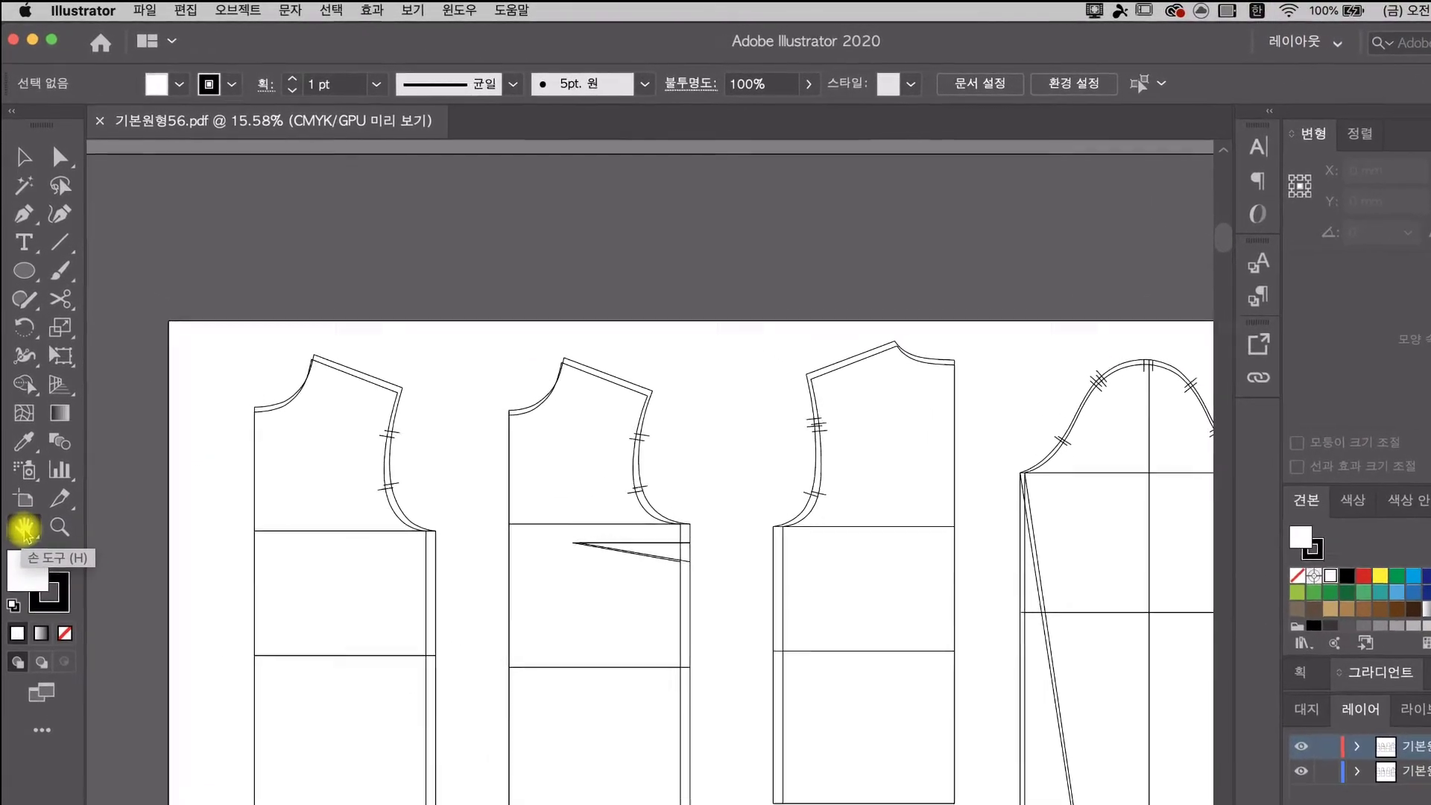
Step: Pan across the pattern pieces with the Hand tool and fit the whole artboard in the window
left_click(26, 538)
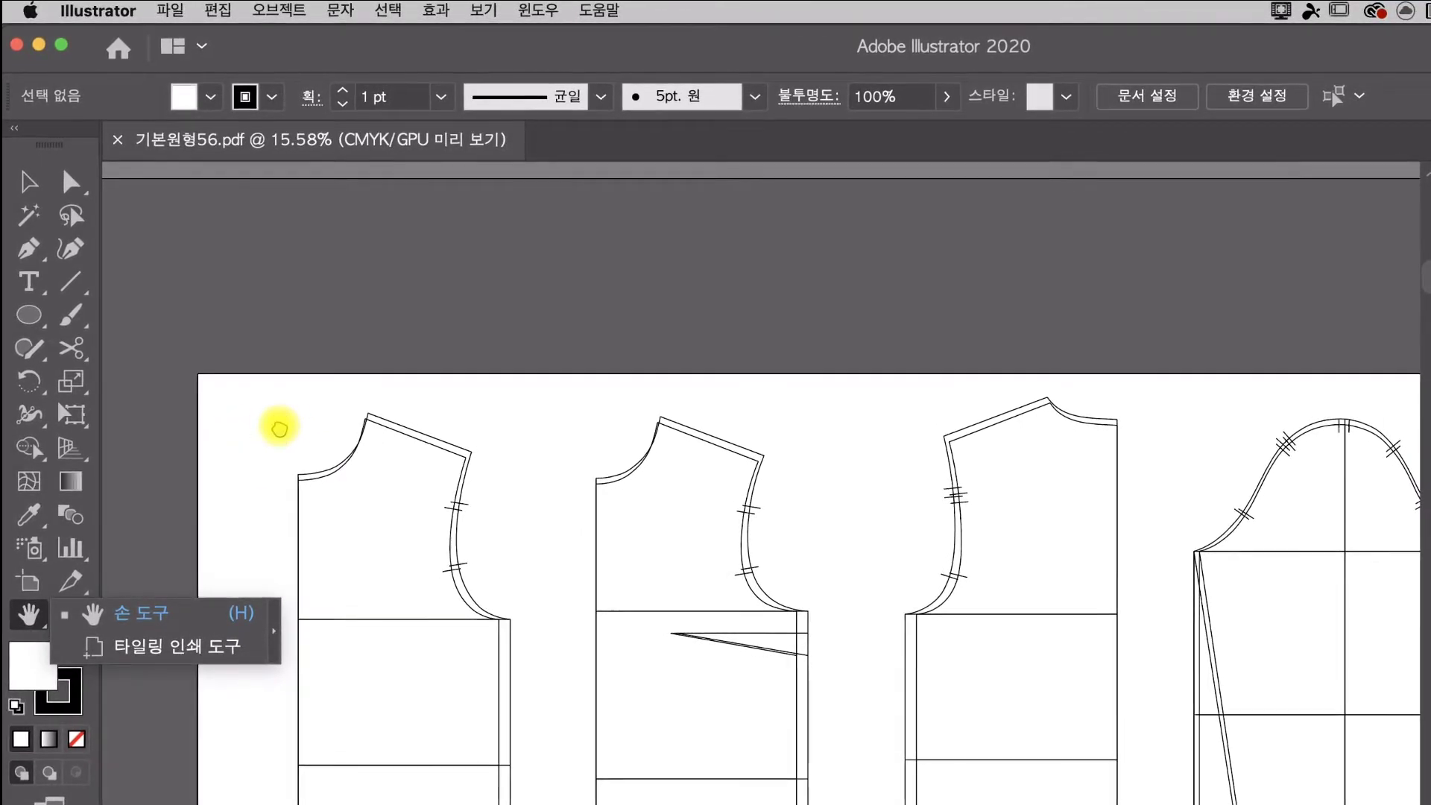
left_click_drag(275, 438, 253, 251)
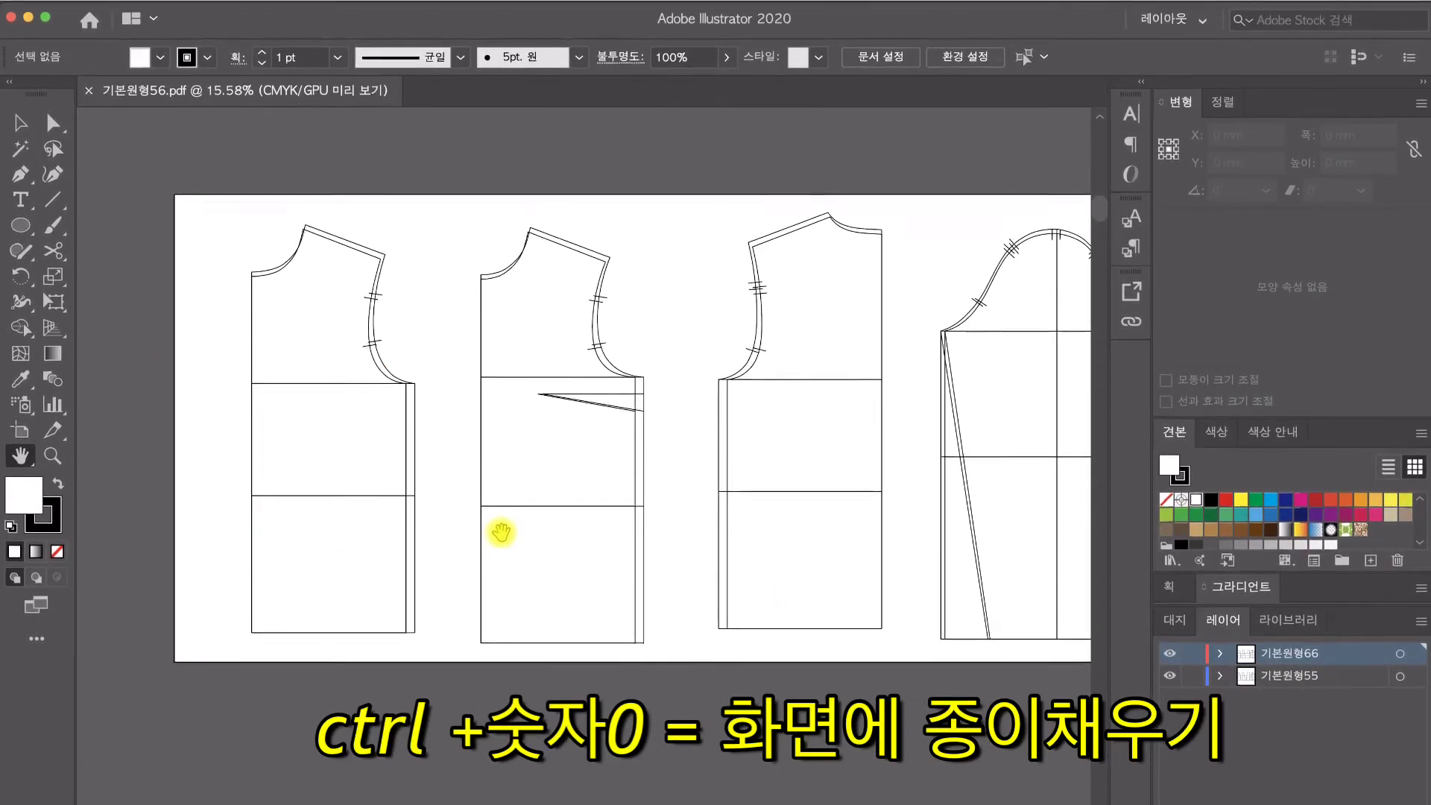
key("ctrl+0")
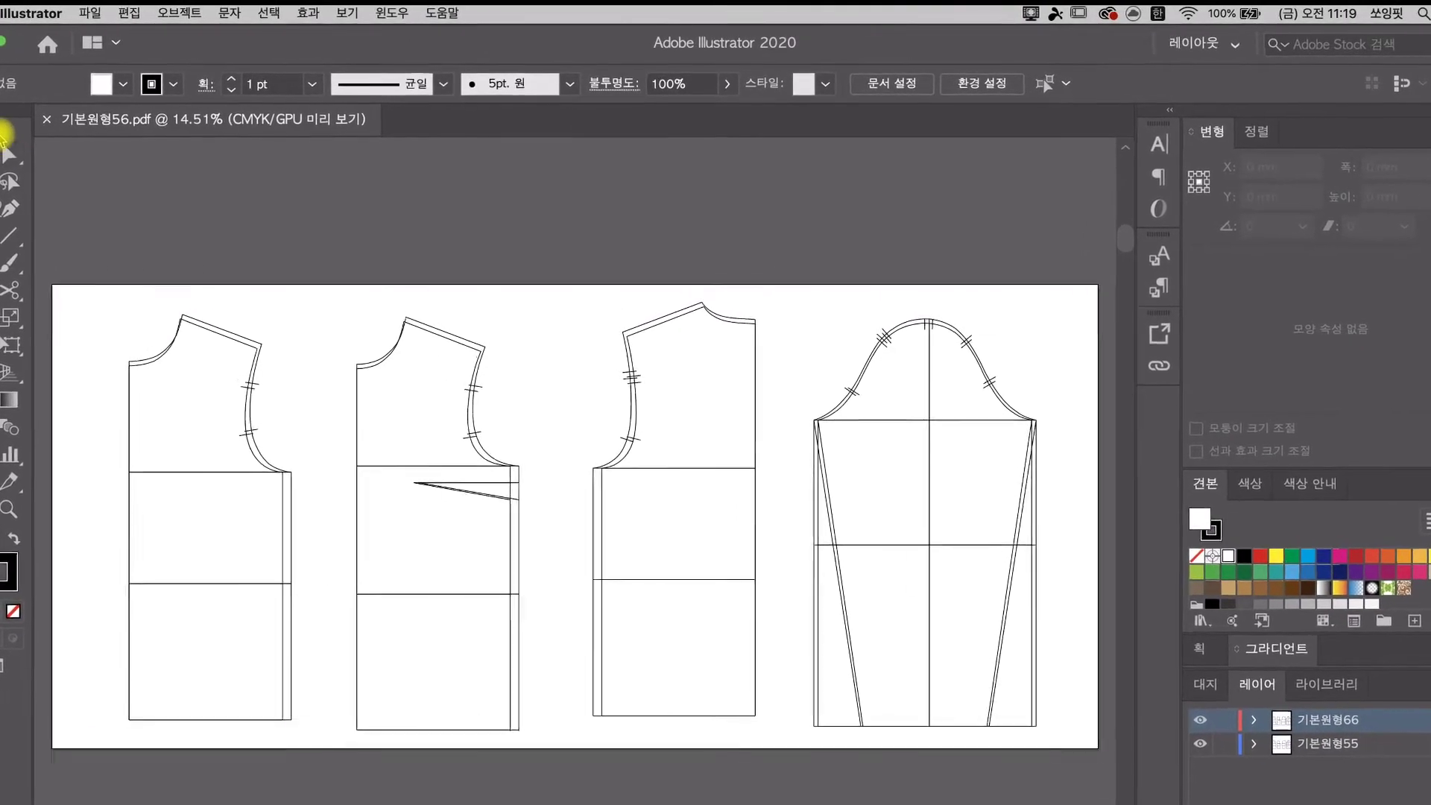
Step: Detach and close the toolbar, and restore it as the Advanced (고급) toolbar
left_click_drag(2, 153, 240, 201)
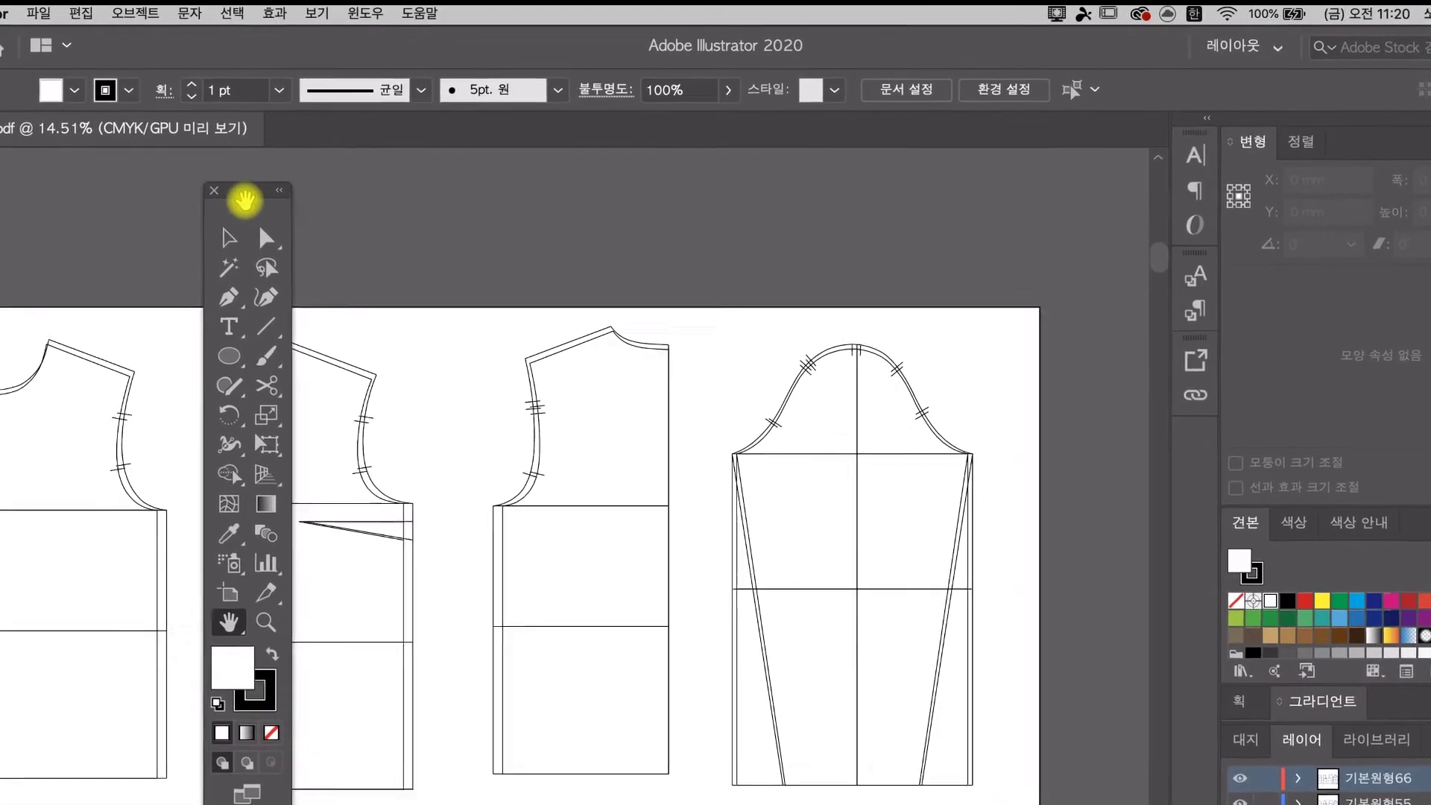
left_click(222, 189)
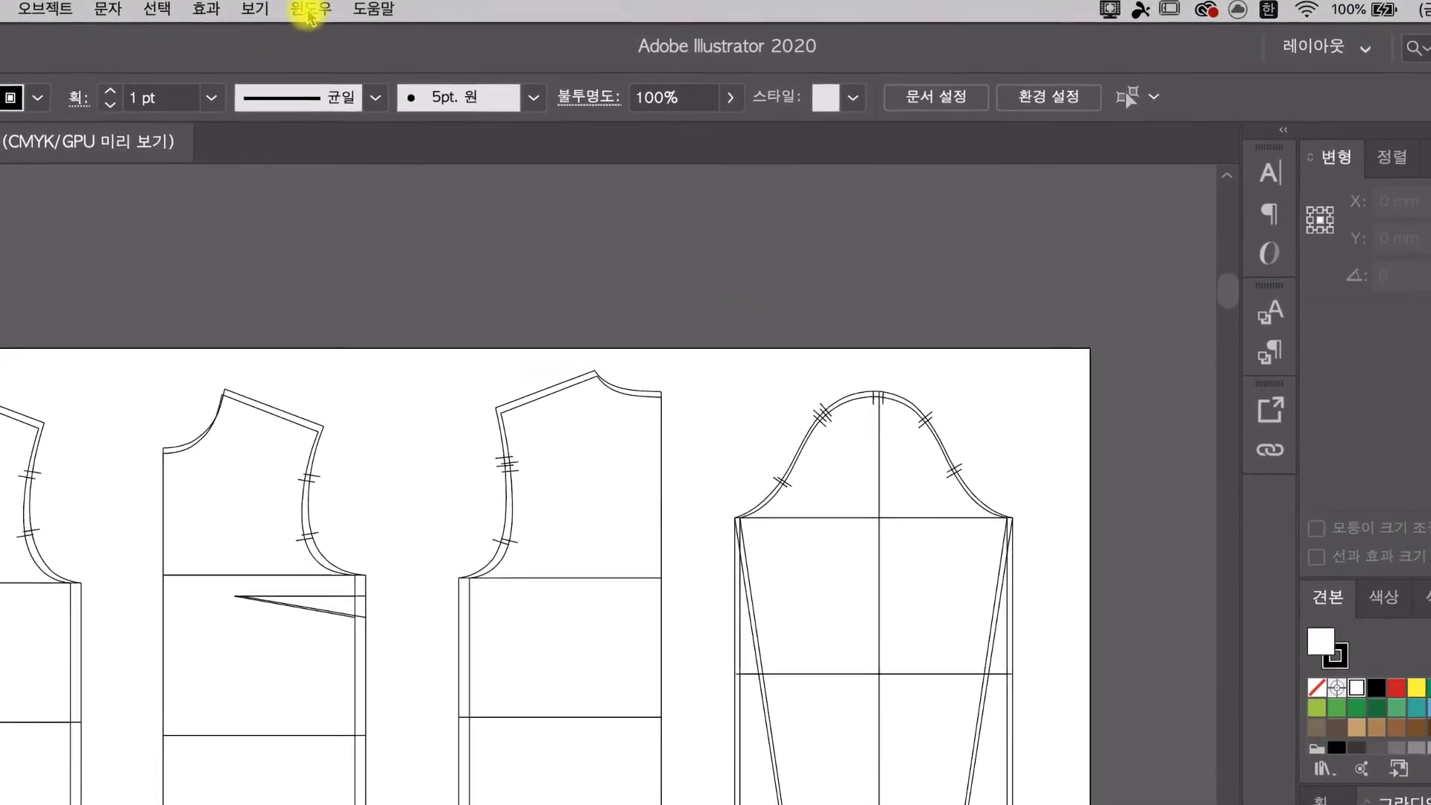
left_click(317, 11)
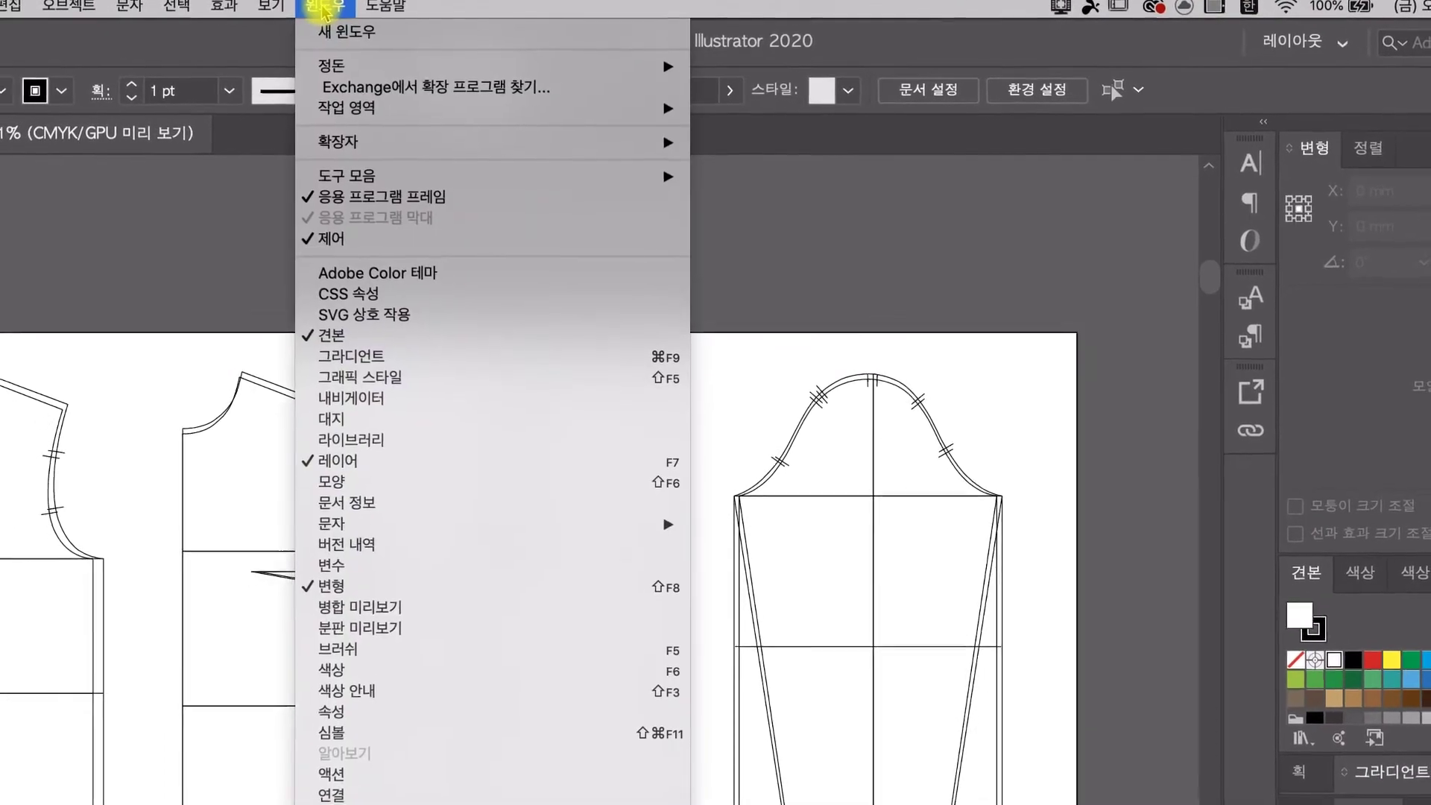
mouse_move(373, 175)
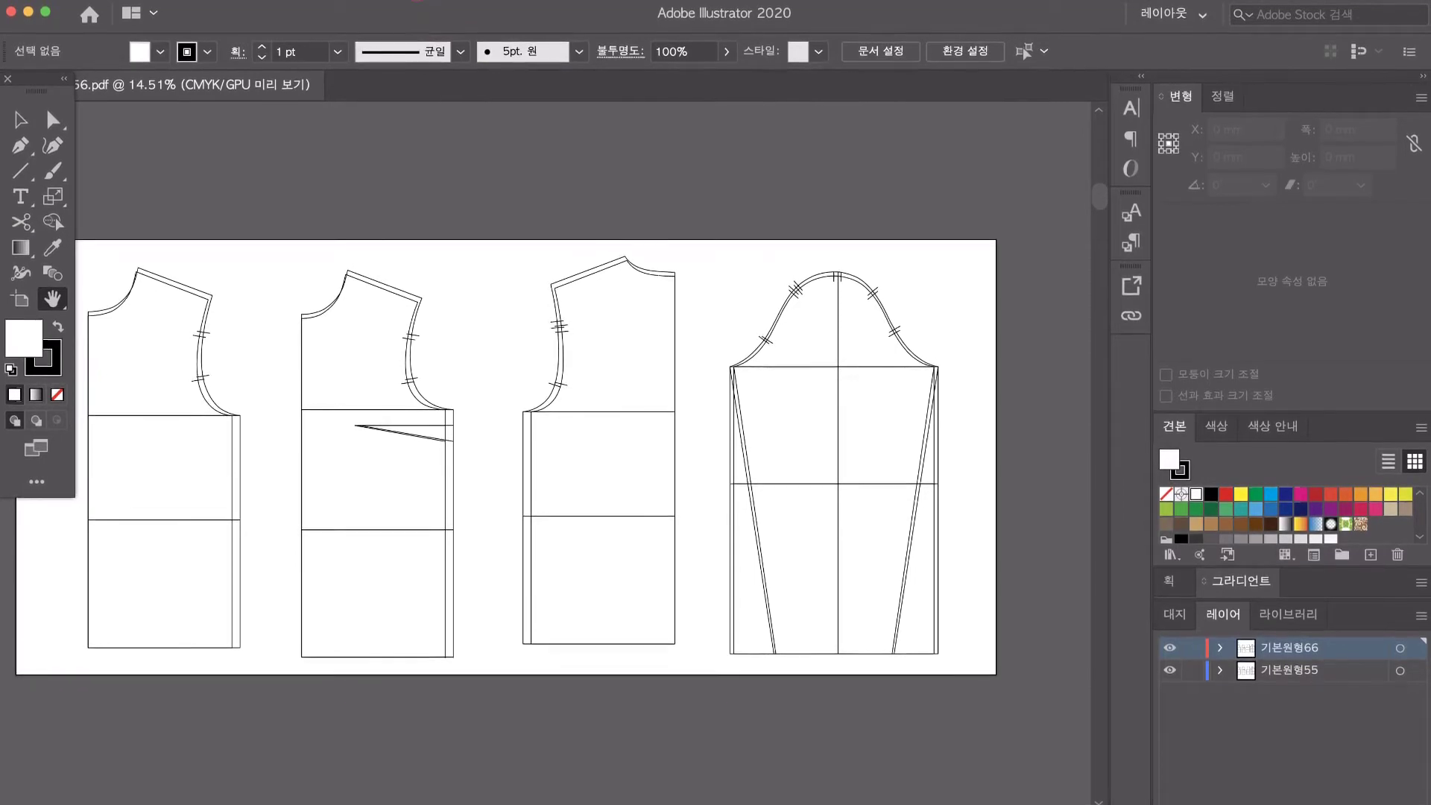
left_click(425, 1)
mouse_move(585, 121)
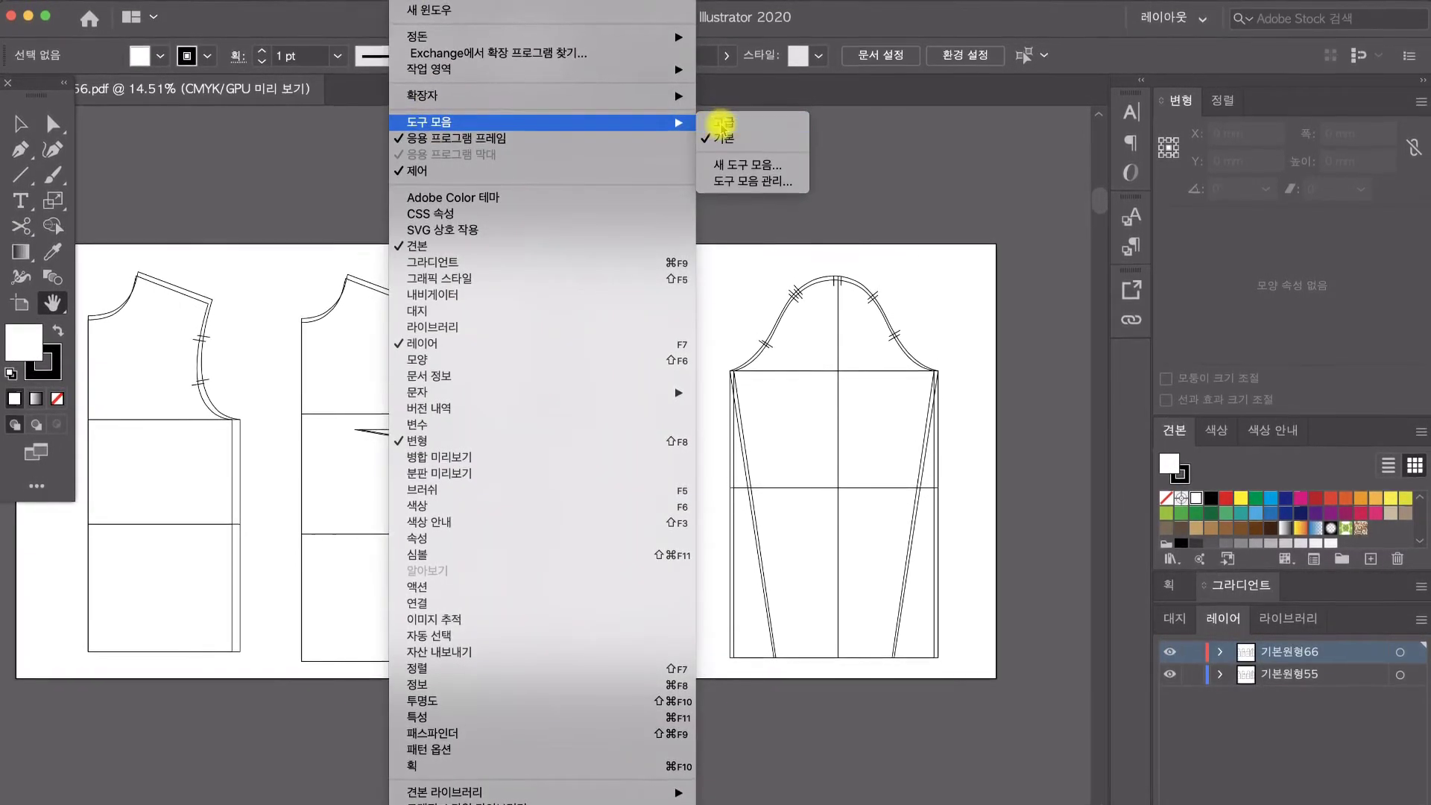
left_click(722, 123)
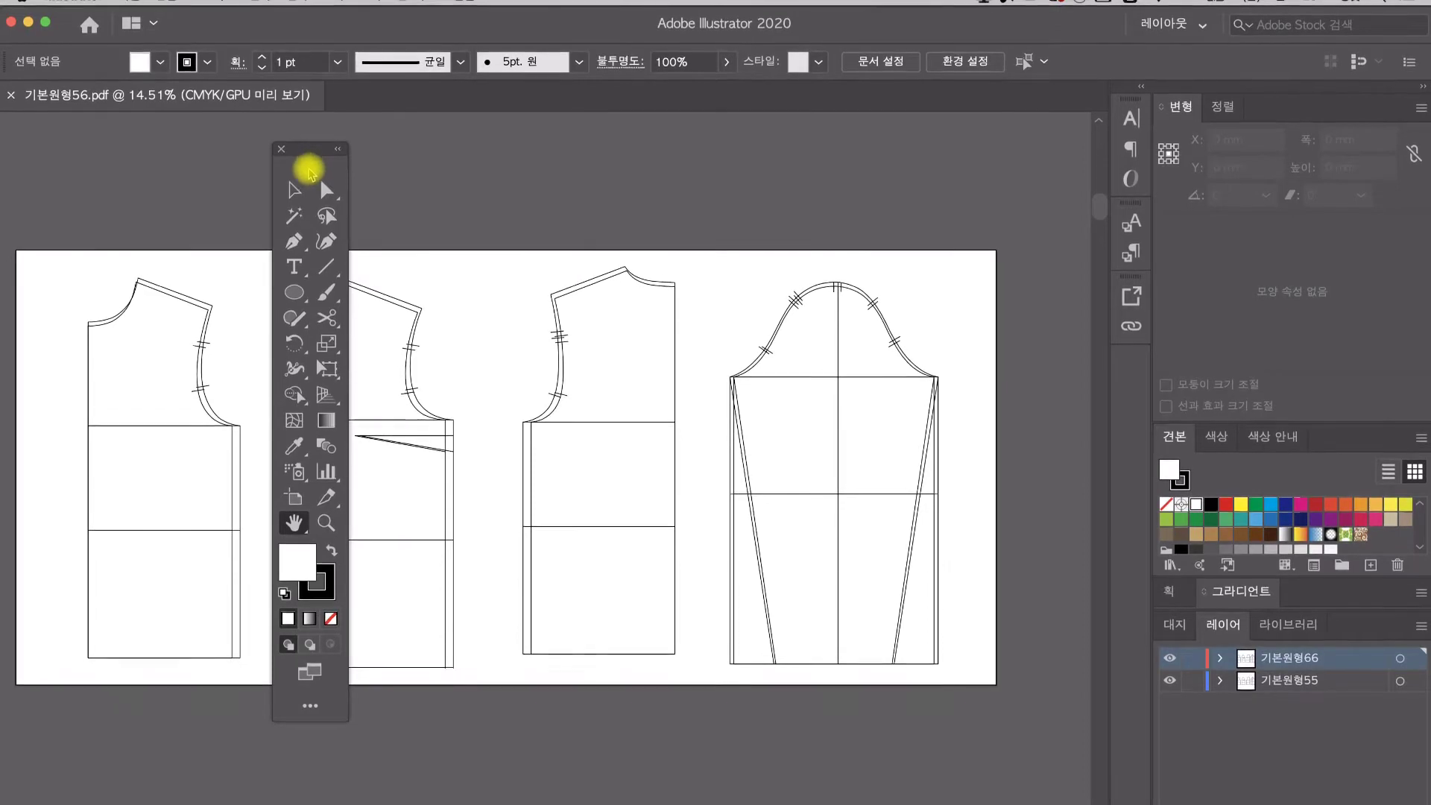
Step: Dock the floating toolbar at the left edge of the workspace, switching it to one column and back to two
left_click_drag(311, 165, 1017, 208)
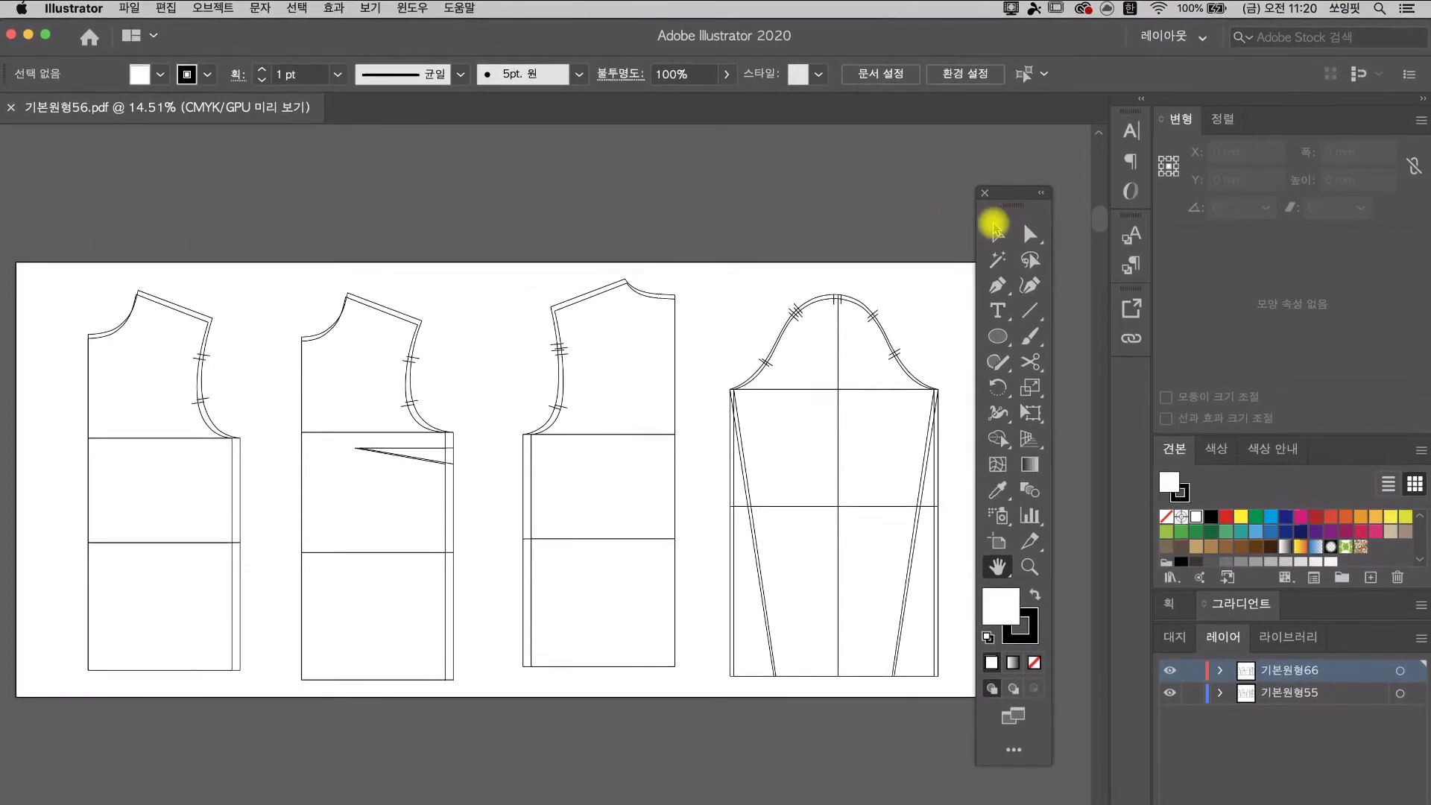
left_click_drag(1005, 195, 620, 195)
left_click_drag(411, 179, 17, 160)
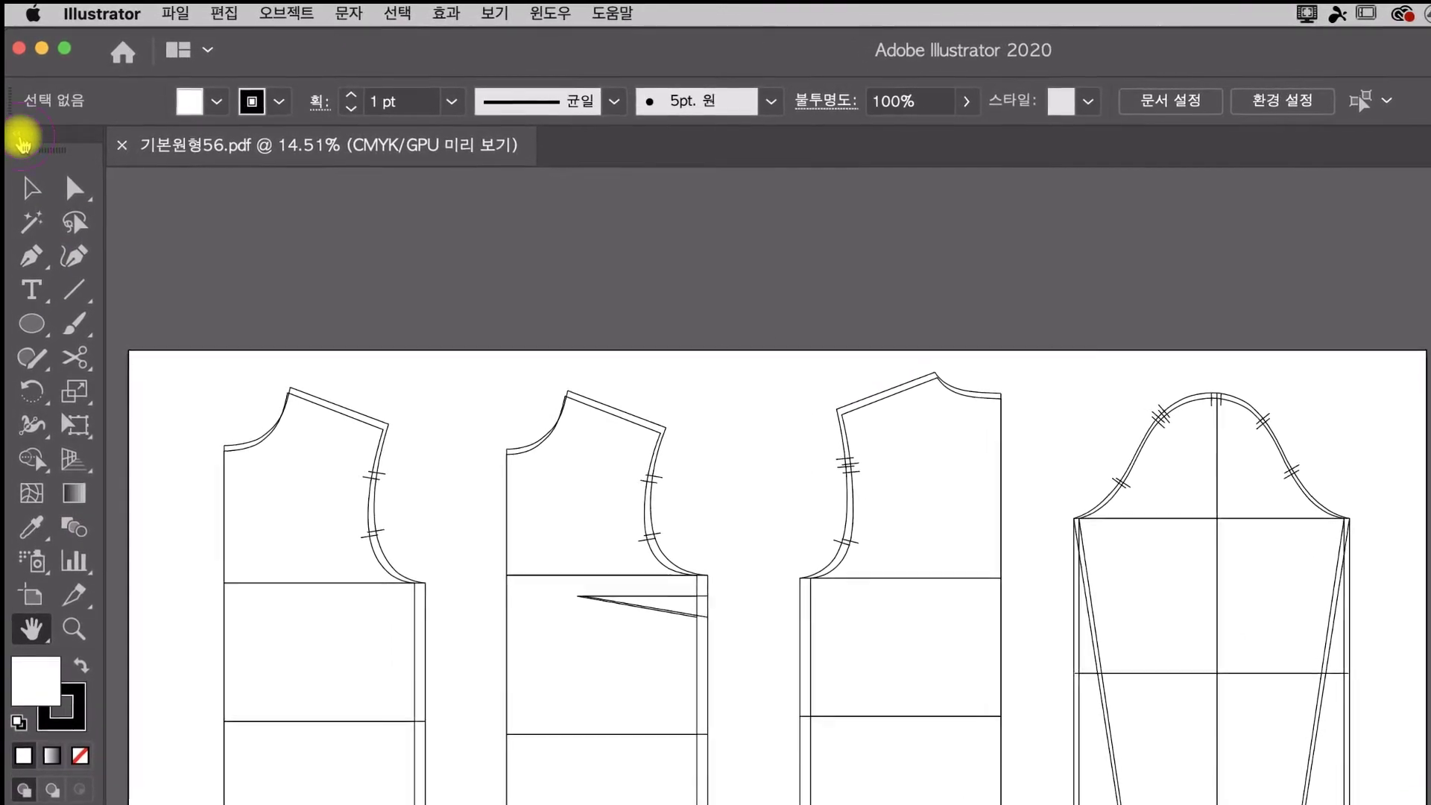
left_click(22, 142)
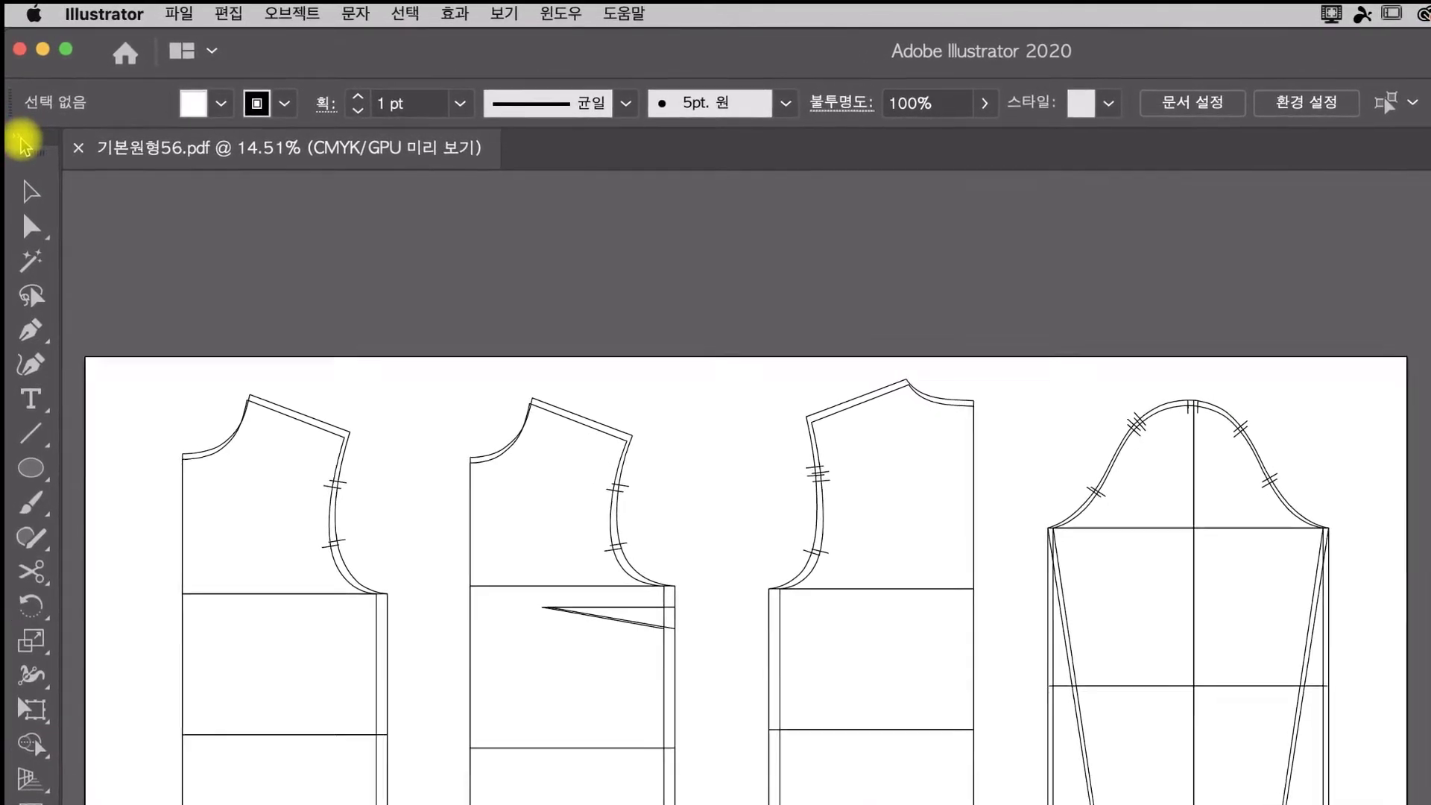
left_click(21, 140)
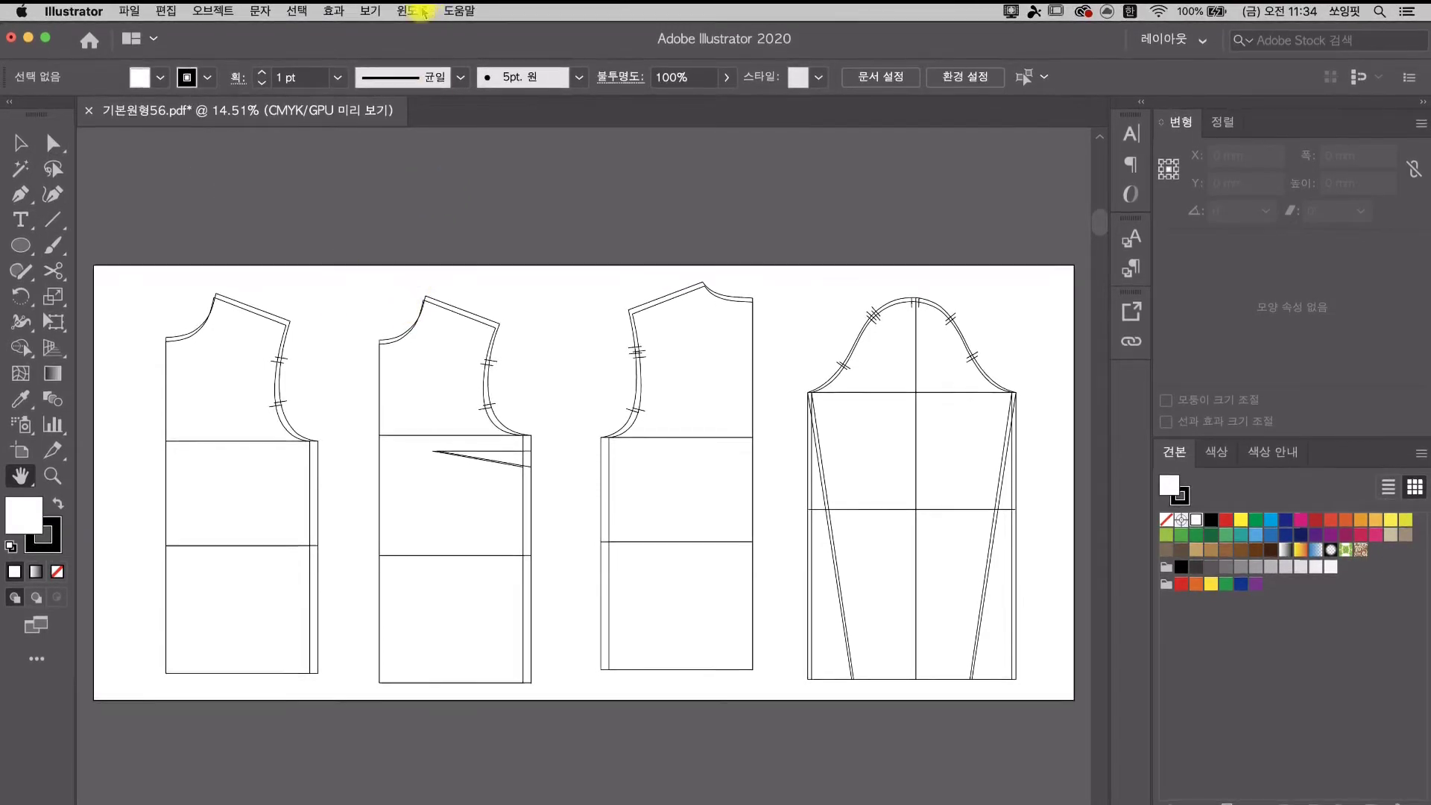
Step: Display the Layers panel (레이어) and toggle the visibility of layers 기본원형66 and 기본원형55 off and on, one at a time
left_click(420, 11)
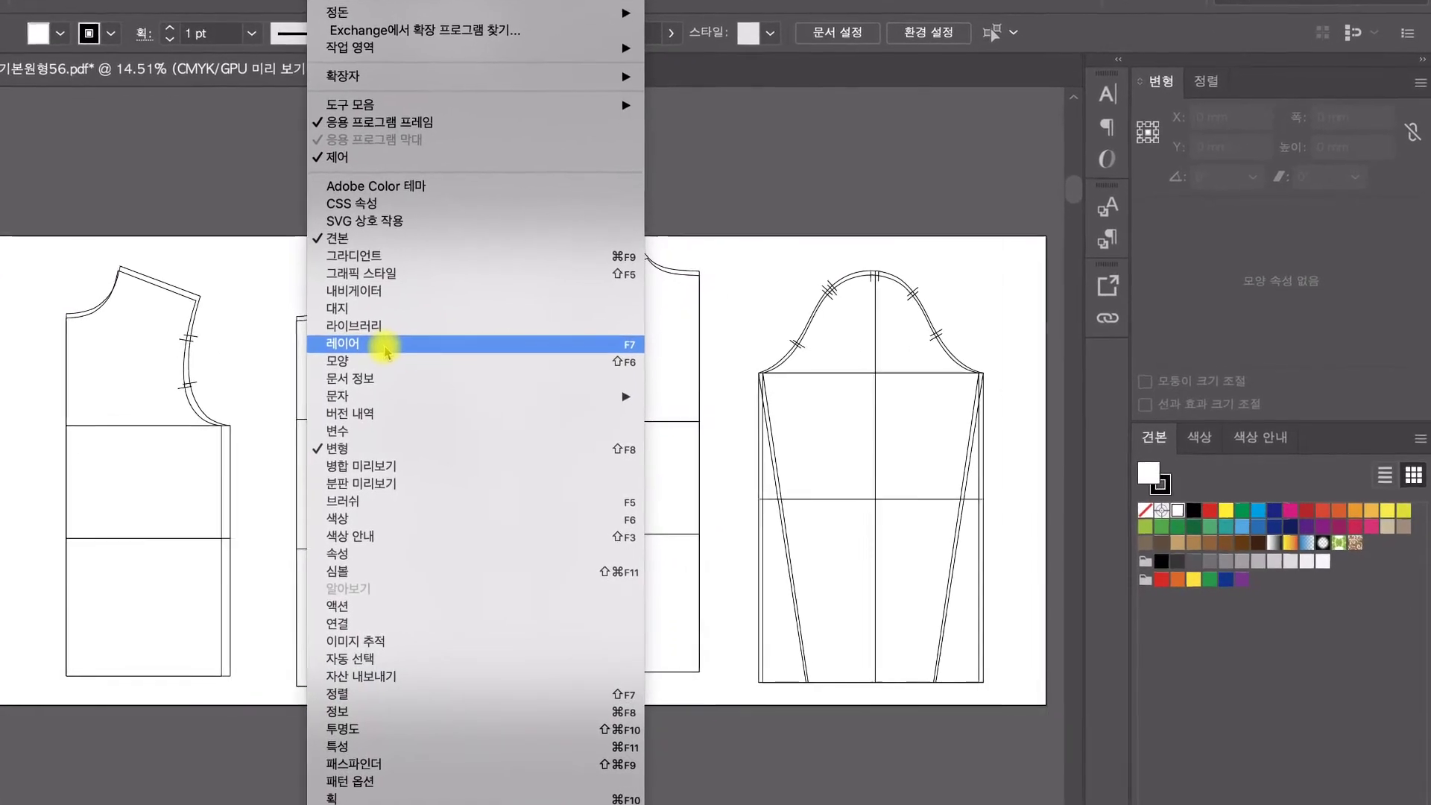
left_click(375, 345)
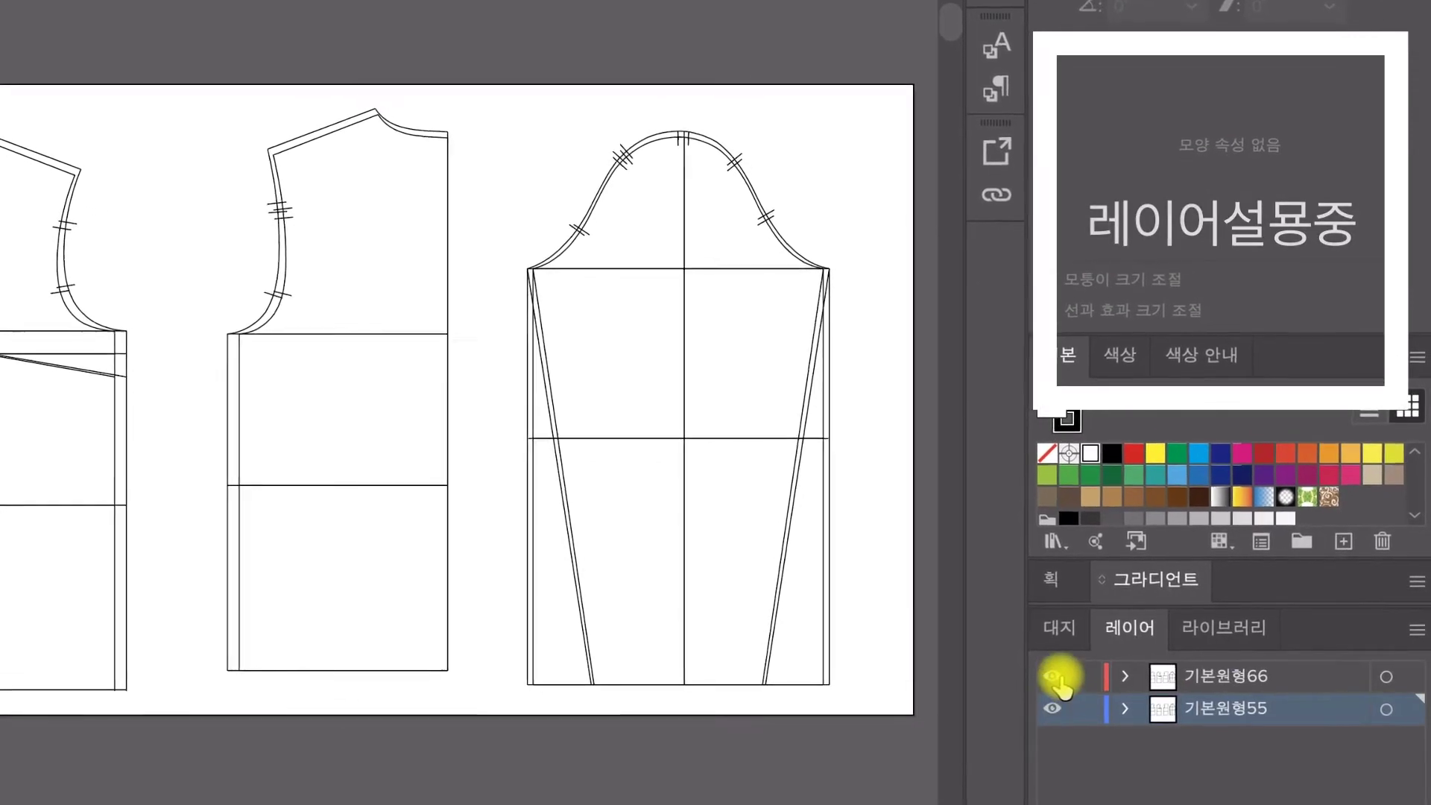
left_click(1051, 677)
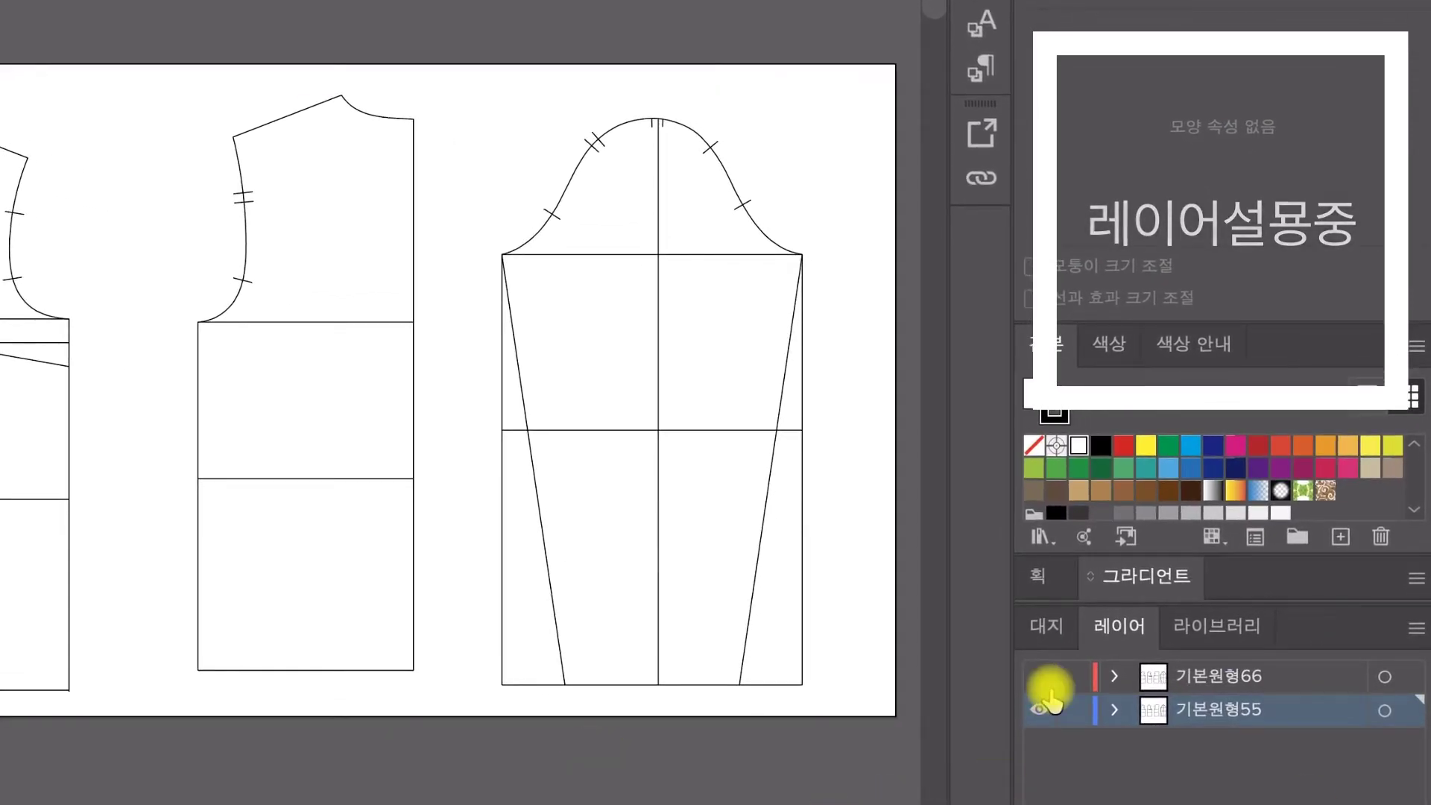
left_click(1039, 676)
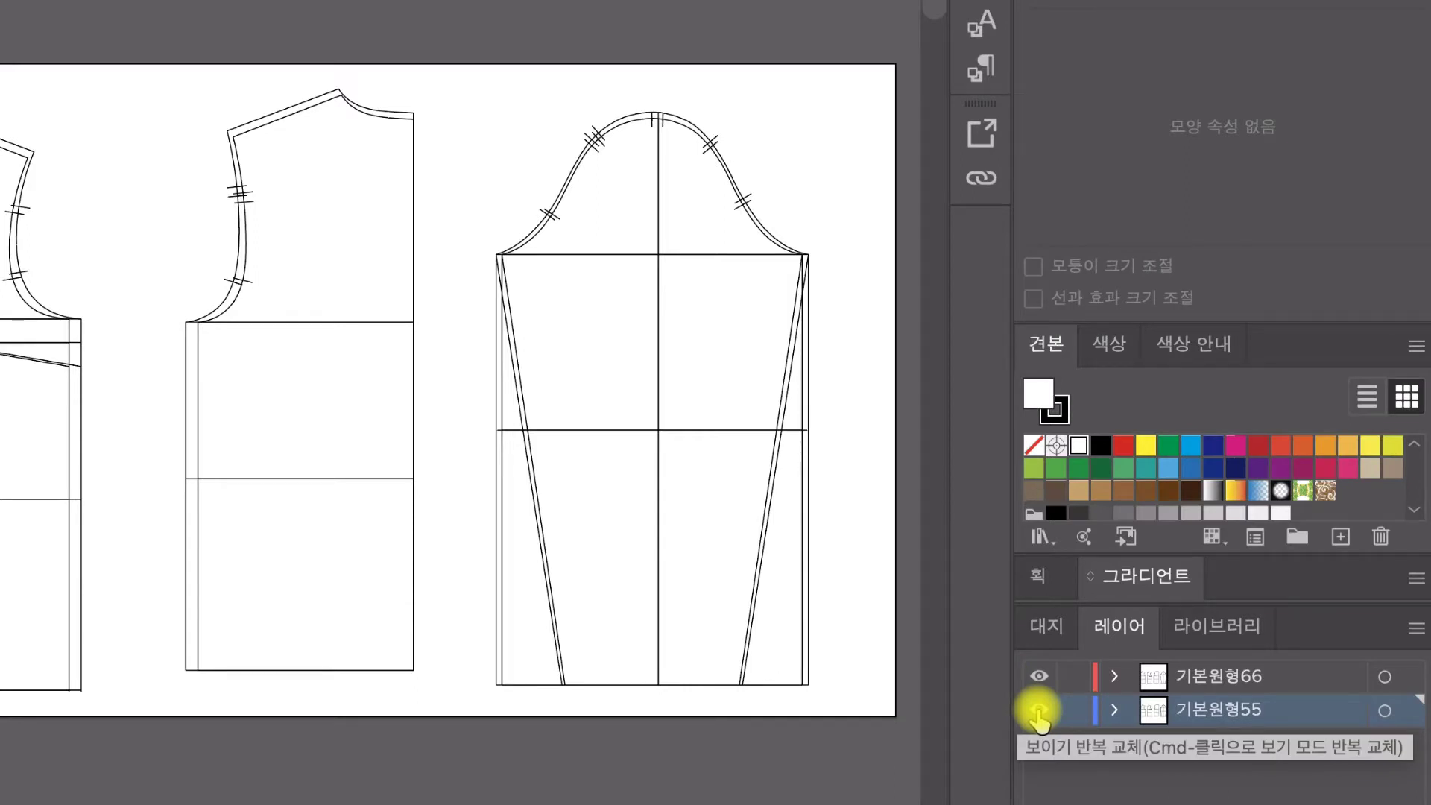
left_click(1038, 712)
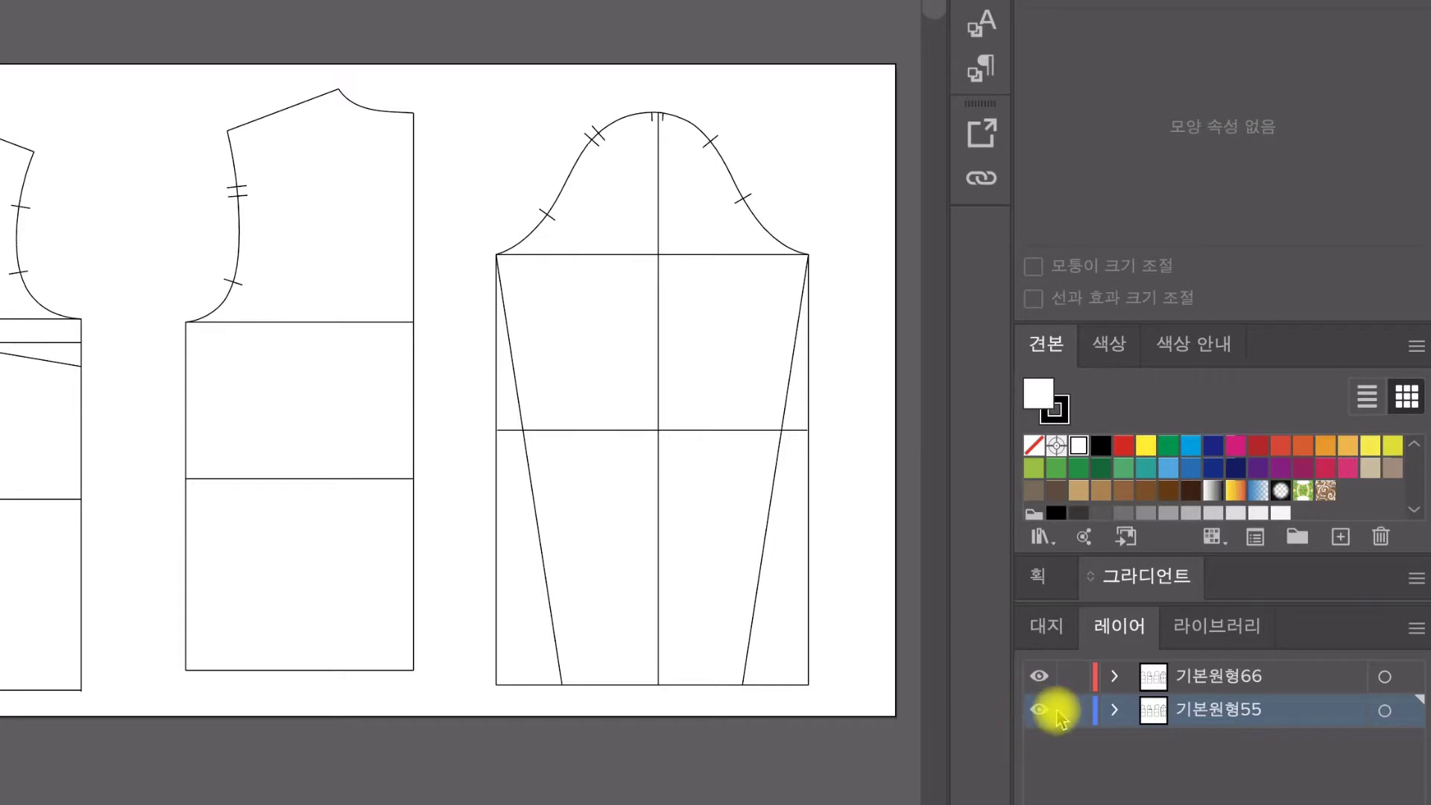
left_click(1057, 712)
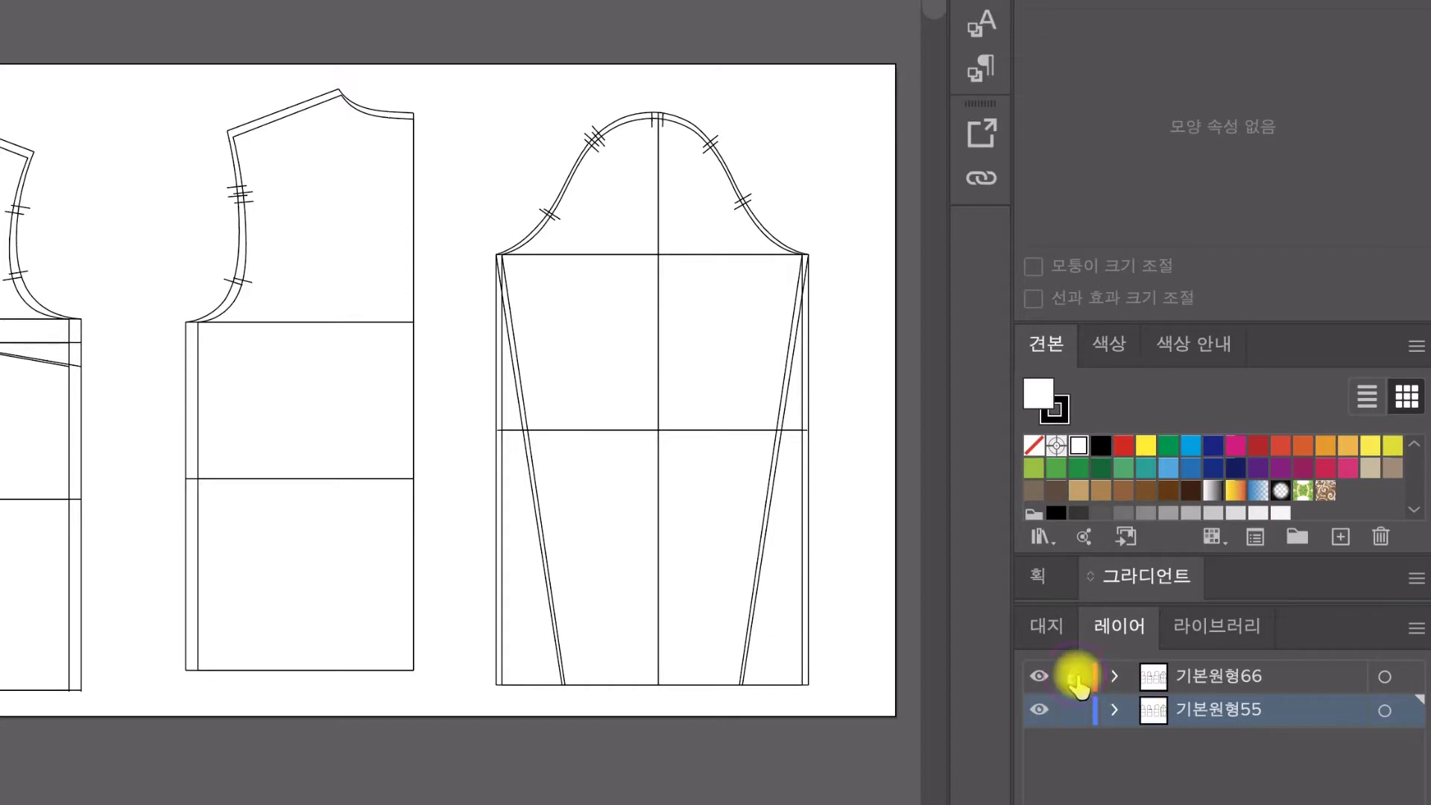
Step: Lock the 기본원형66 layer and hide it, leaving only the 기본원형55 layer shown
left_click(1074, 679)
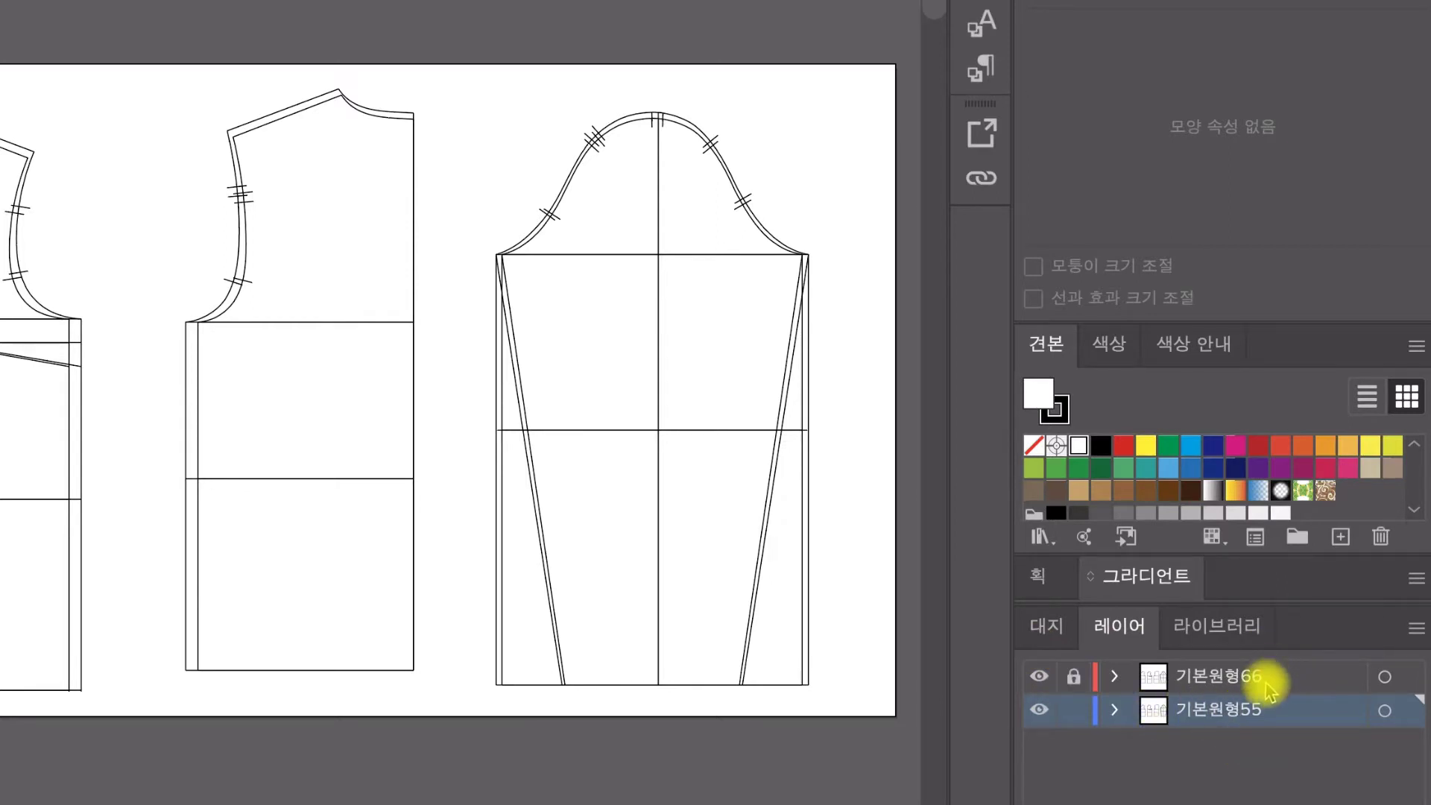
left_click(1041, 678)
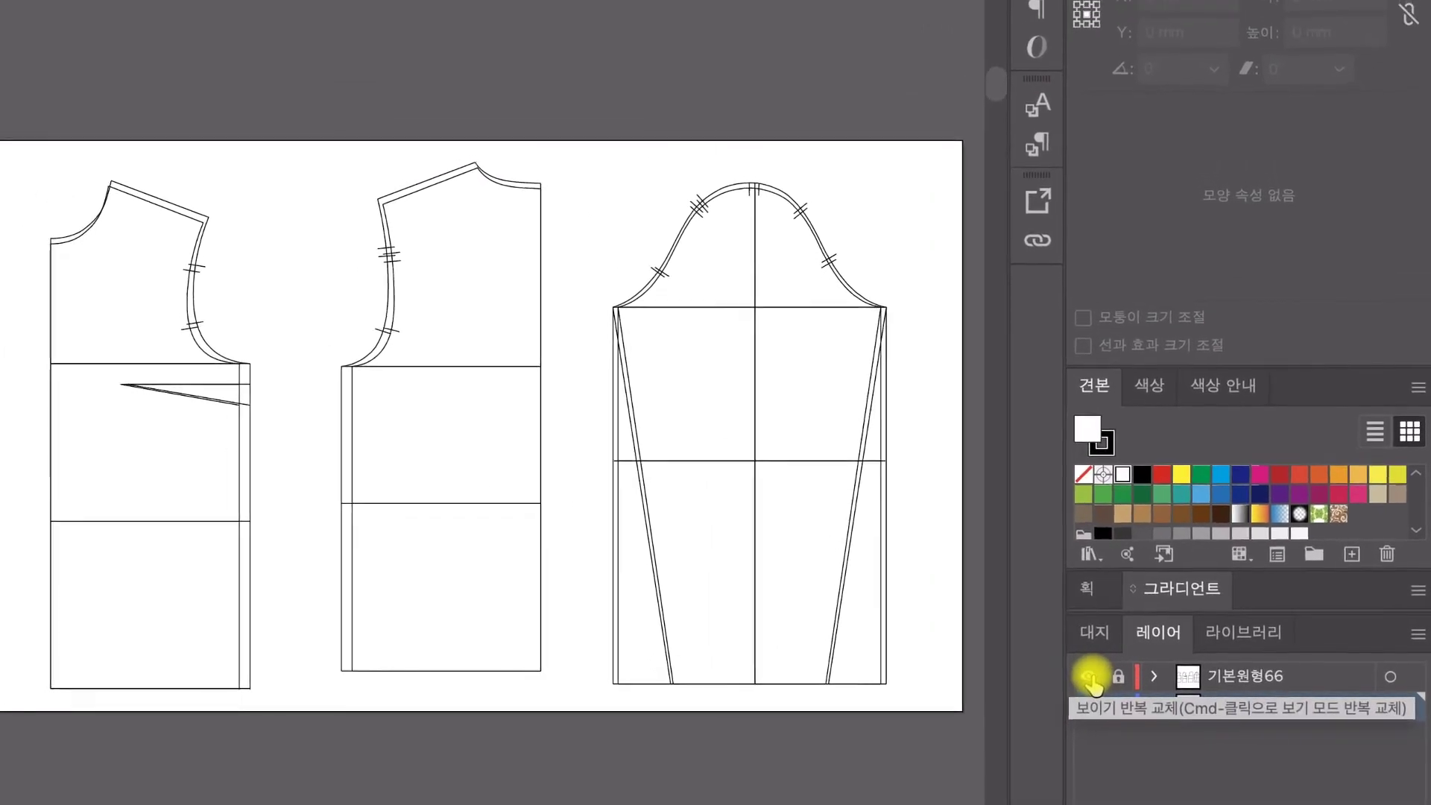
left_click(1099, 676)
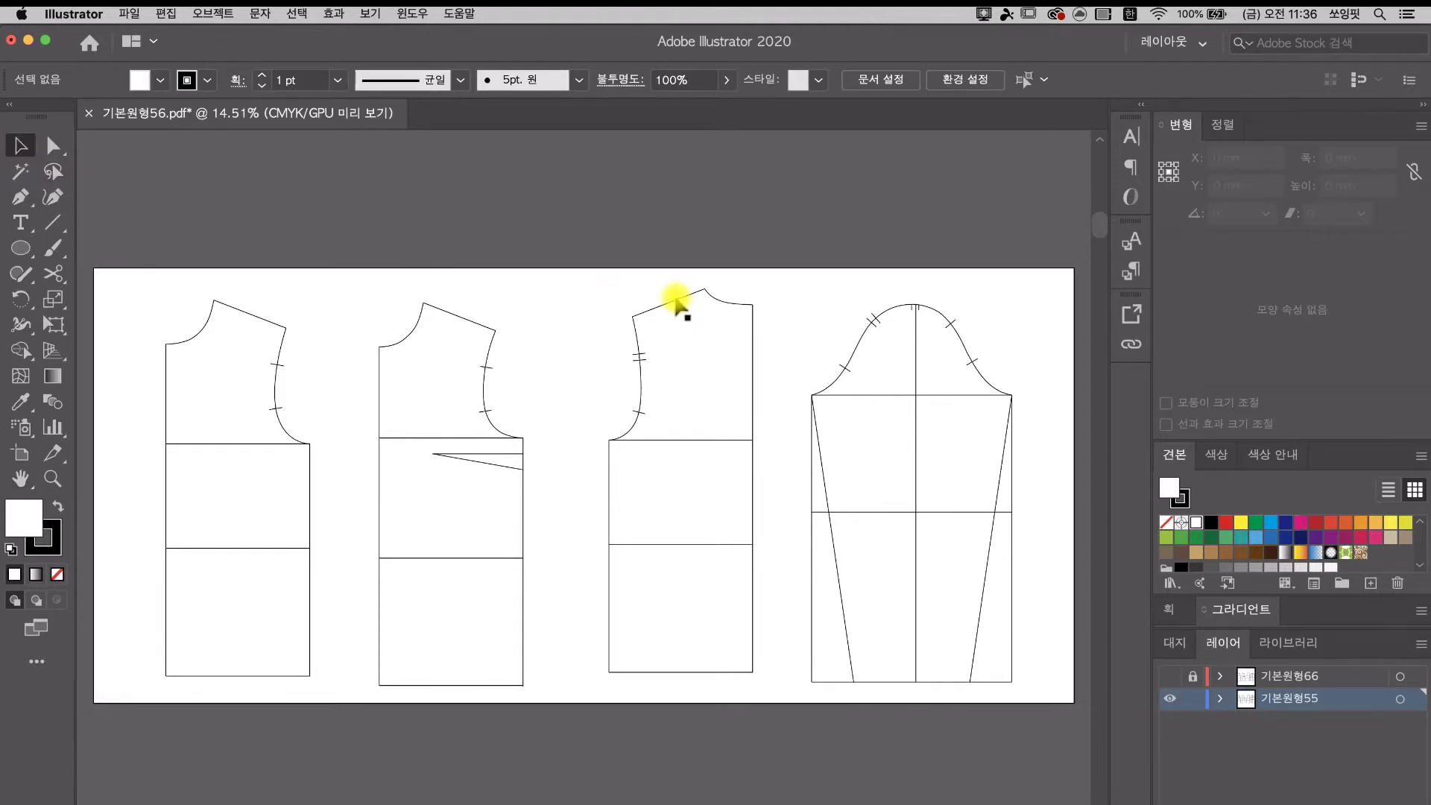
Step: Select and deselect the whole pattern group with the Selection tool, and pick only the third bodice piece's shoulder line with Direct Selection
left_click(675, 303)
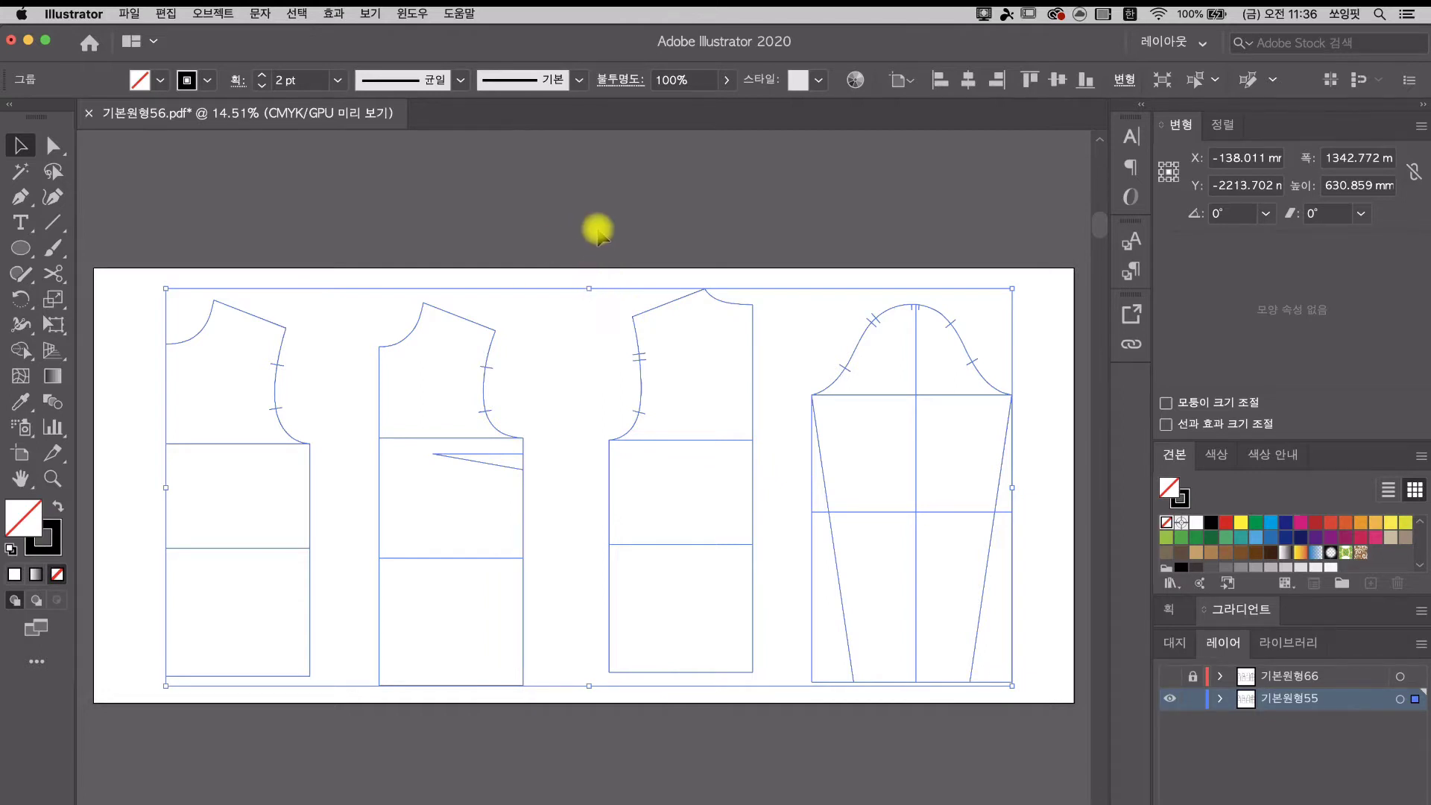
left_click(589, 347)
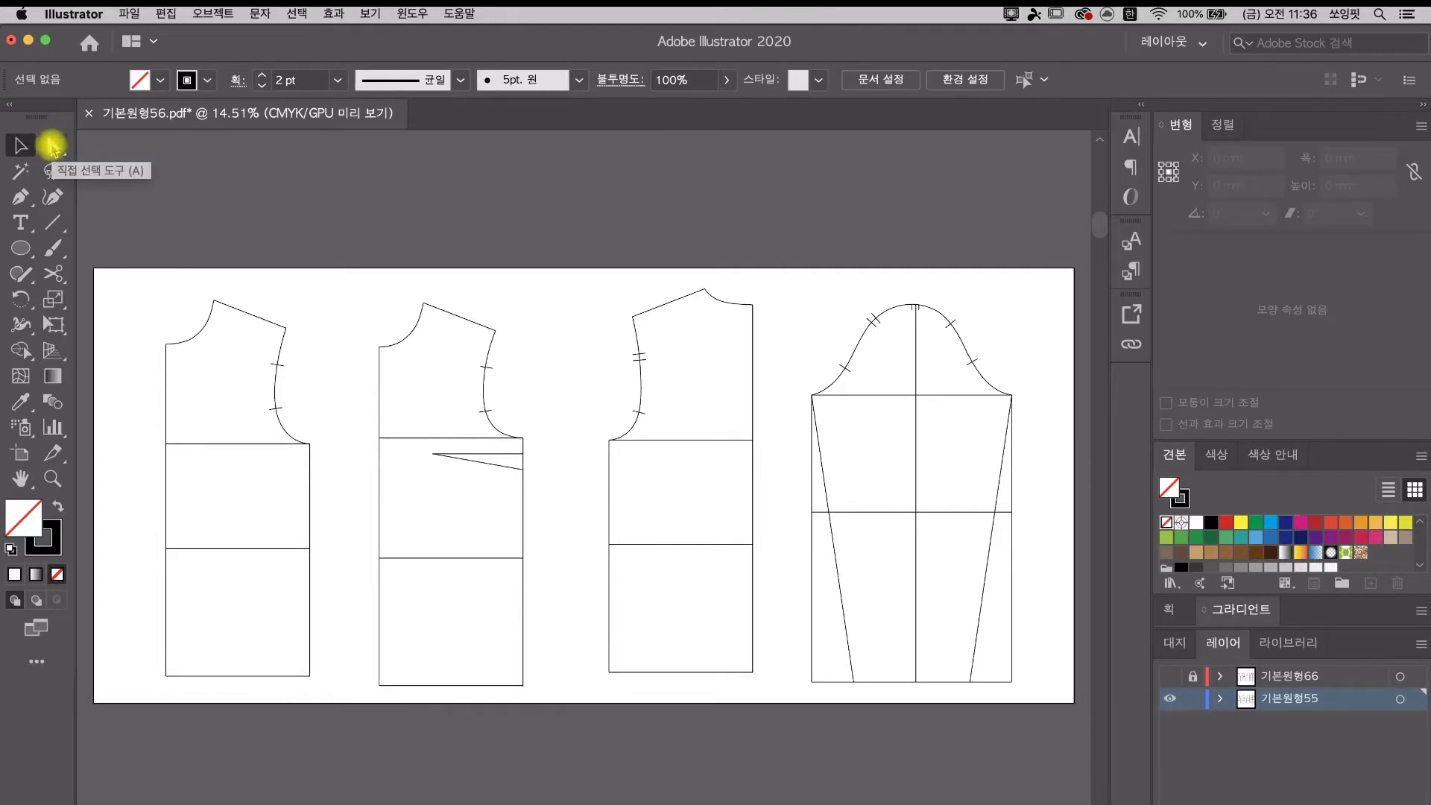
left_click(52, 146)
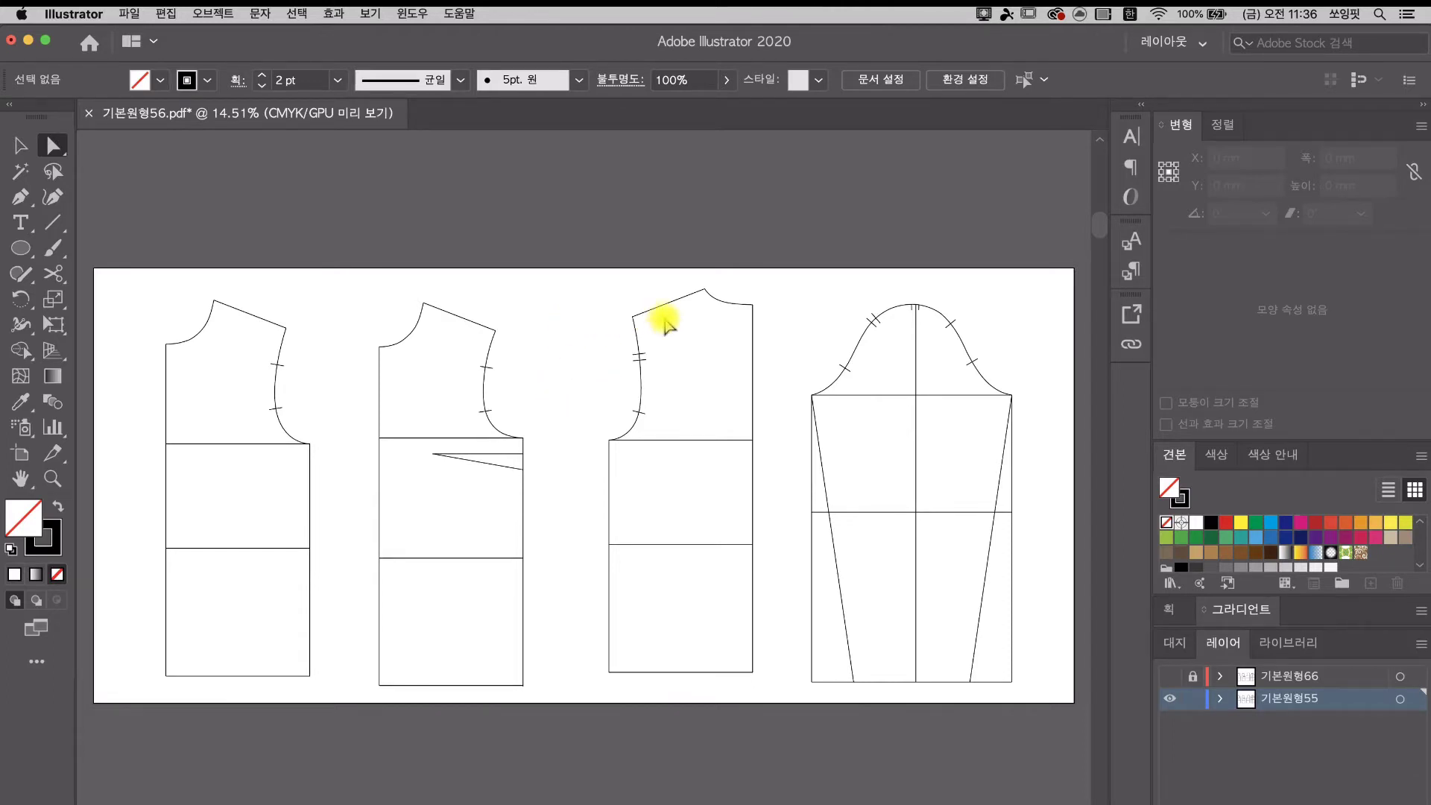
left_click(670, 304)
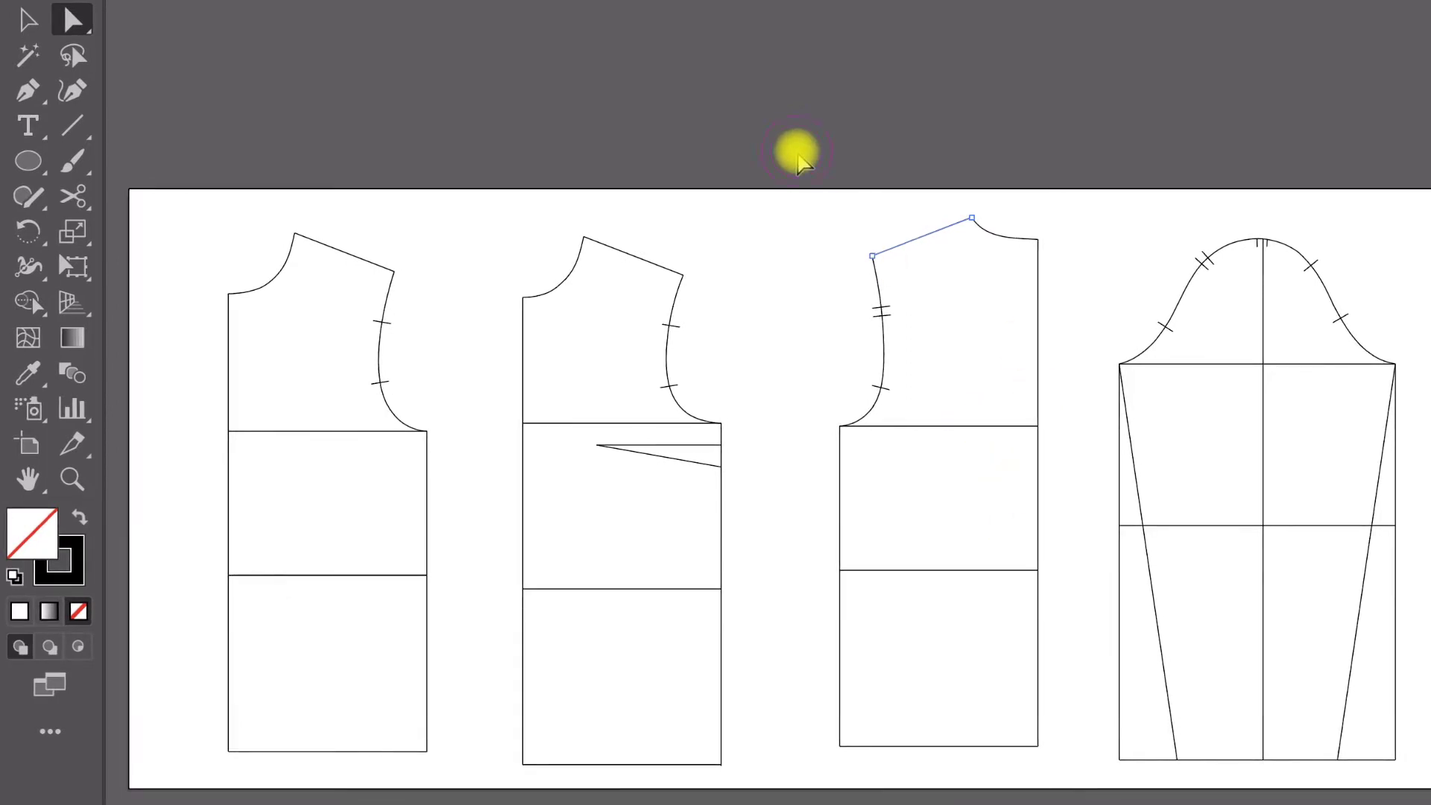
Step: Select the entire third bodice piece with a Direct Selection marquee, and deselect it
left_click_drag(795, 150, 1081, 775)
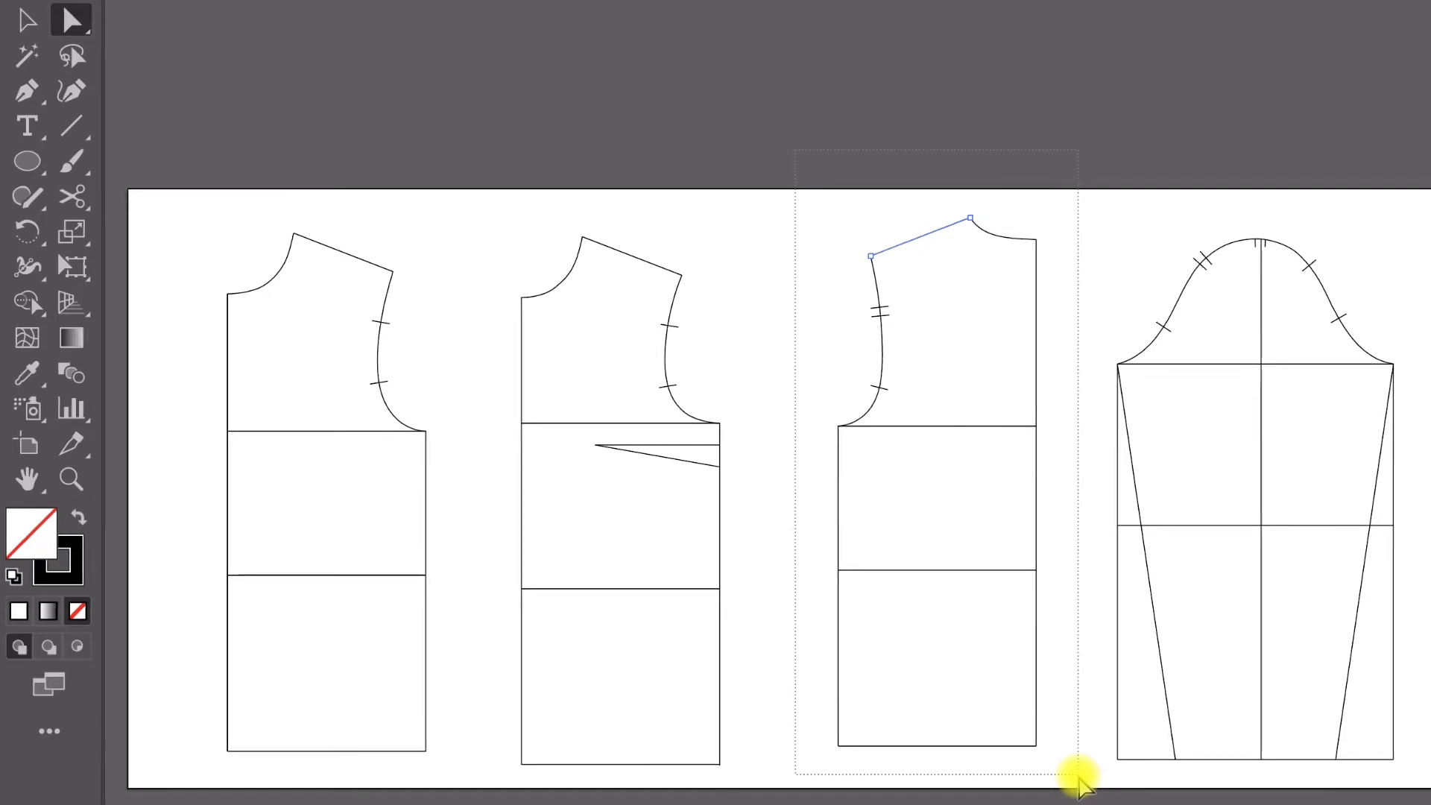
left_click_drag(1080, 777, 1078, 775)
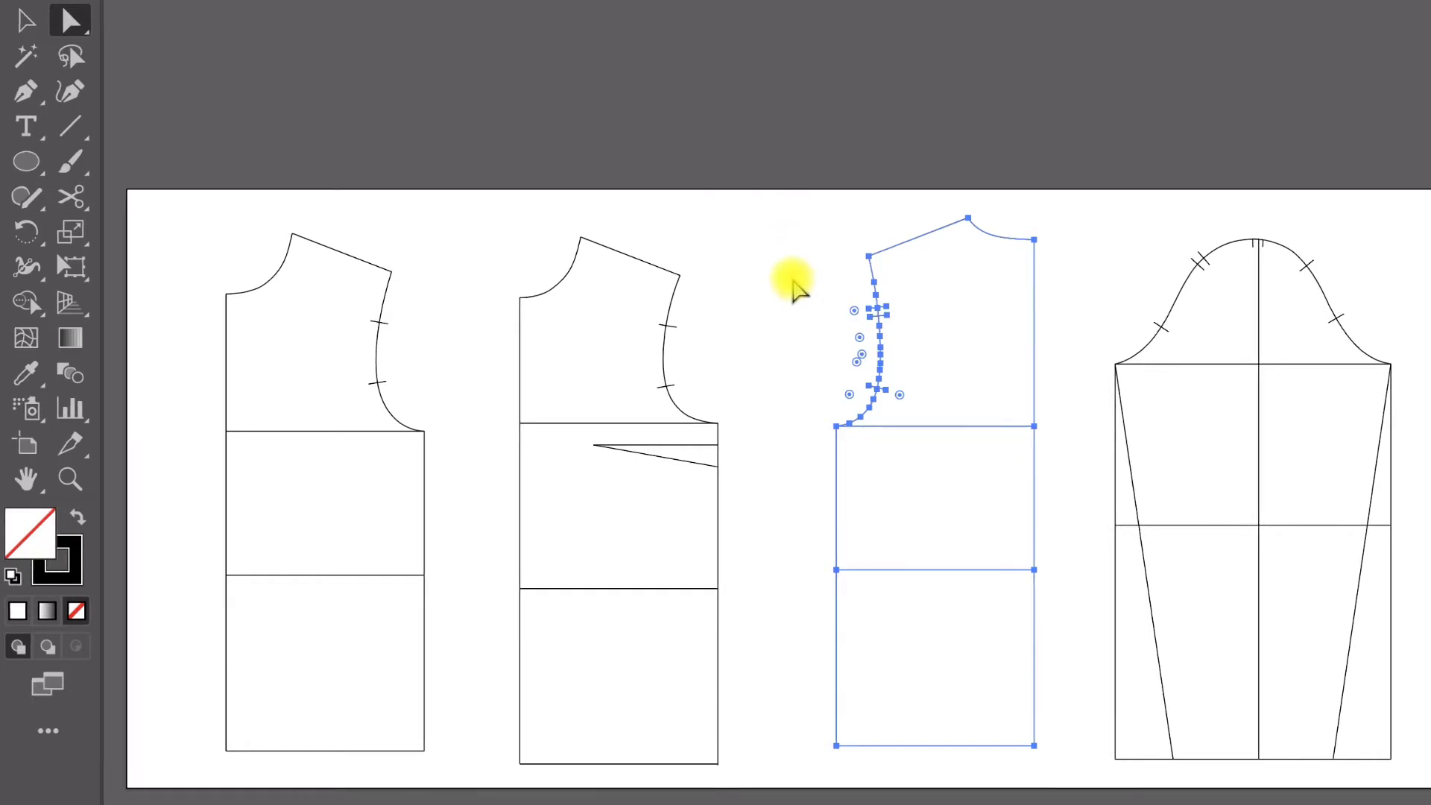
left_click(788, 271)
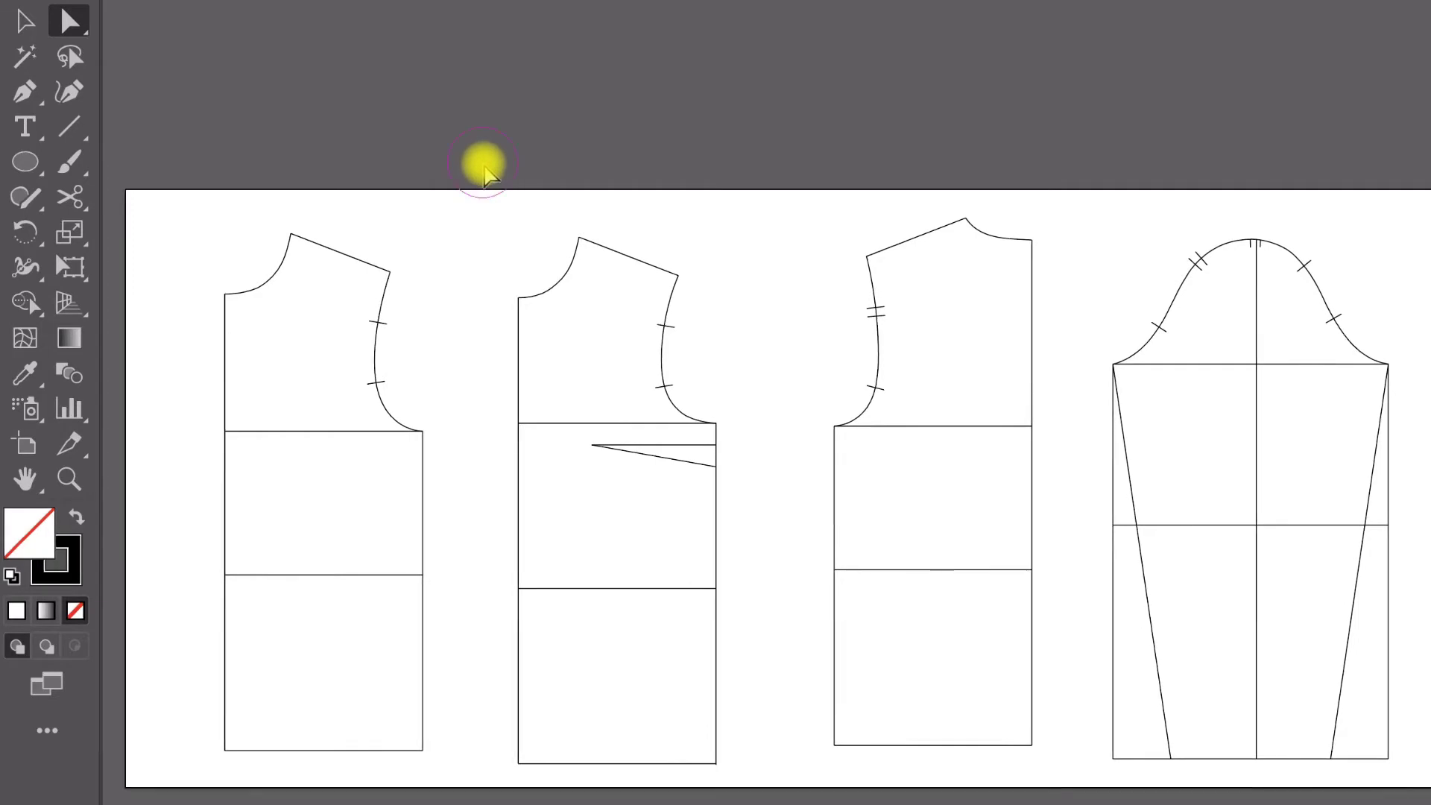
Step: Select the whole second bodice piece with a Direct Selection marquee and move it up and to the right, partly off the artboard
left_click_drag(483, 162, 761, 789)
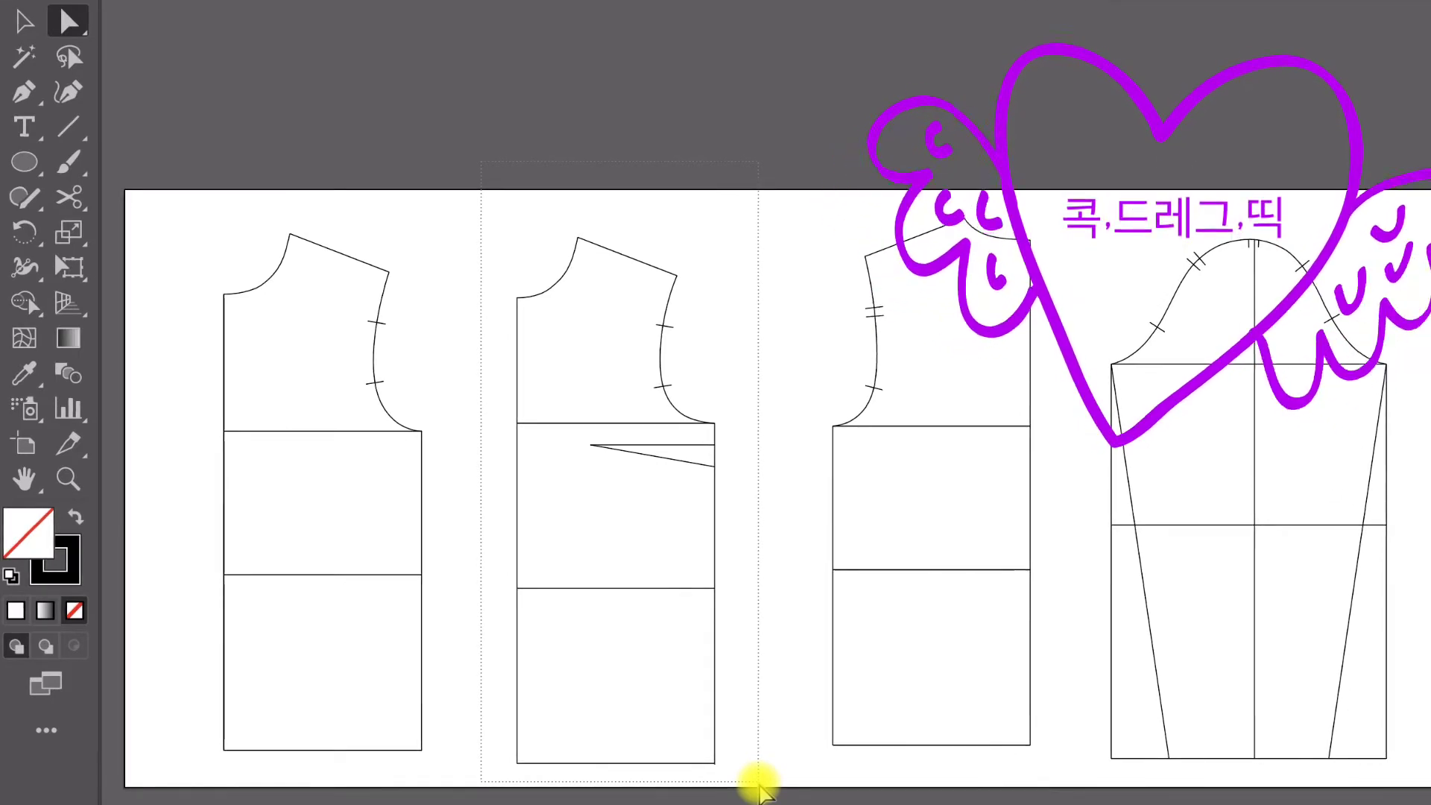
left_click_drag(760, 787, 756, 783)
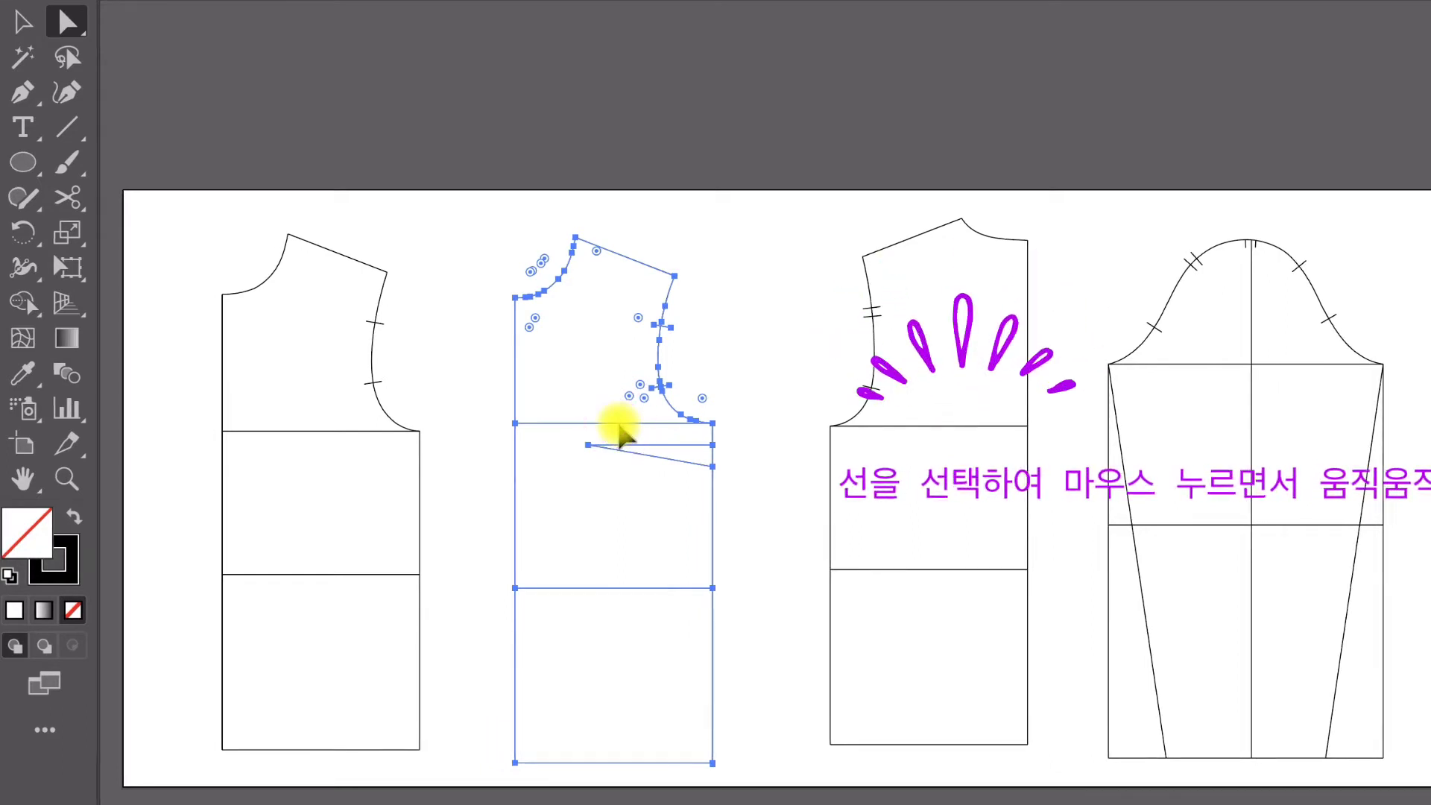
left_click_drag(618, 425, 687, 312)
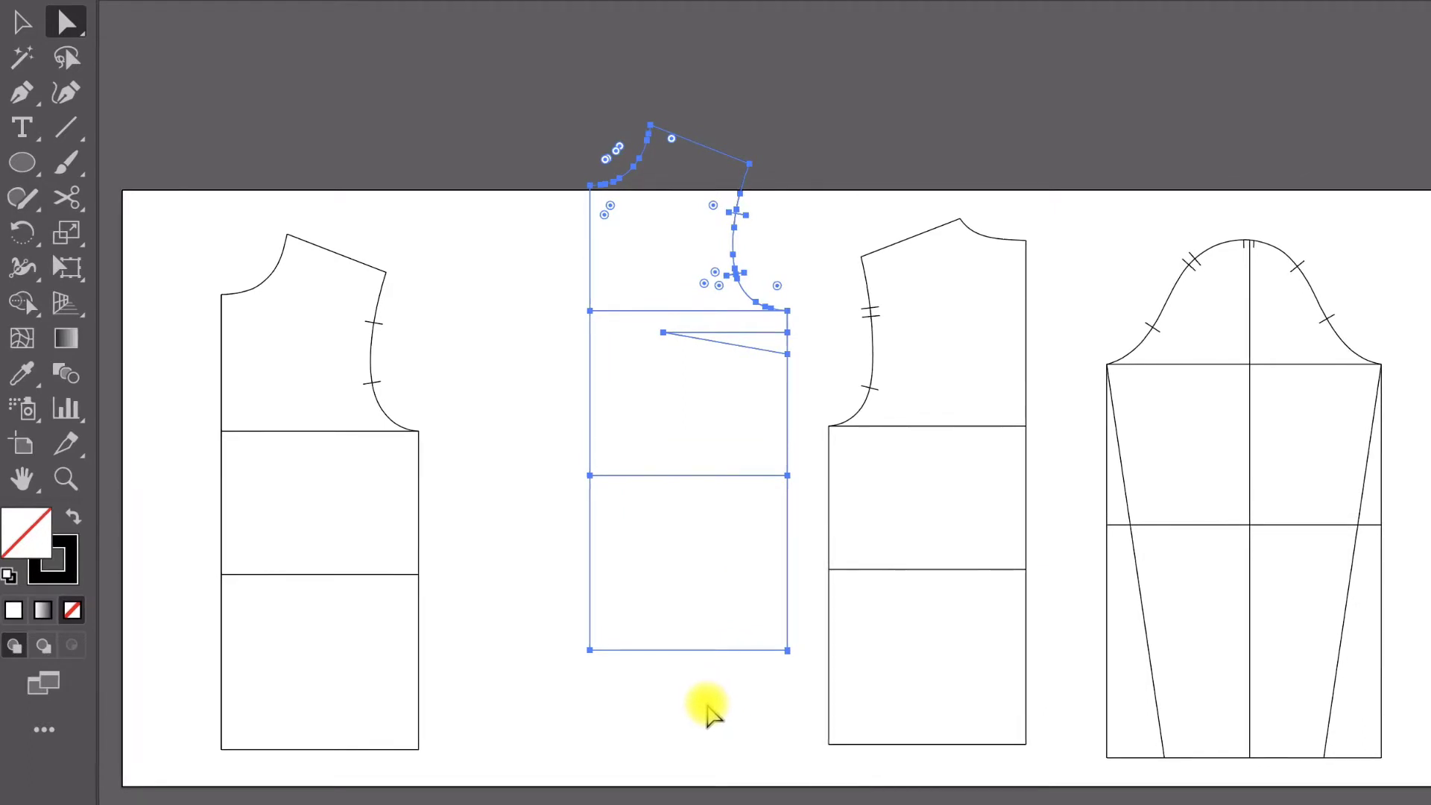
left_click(705, 704)
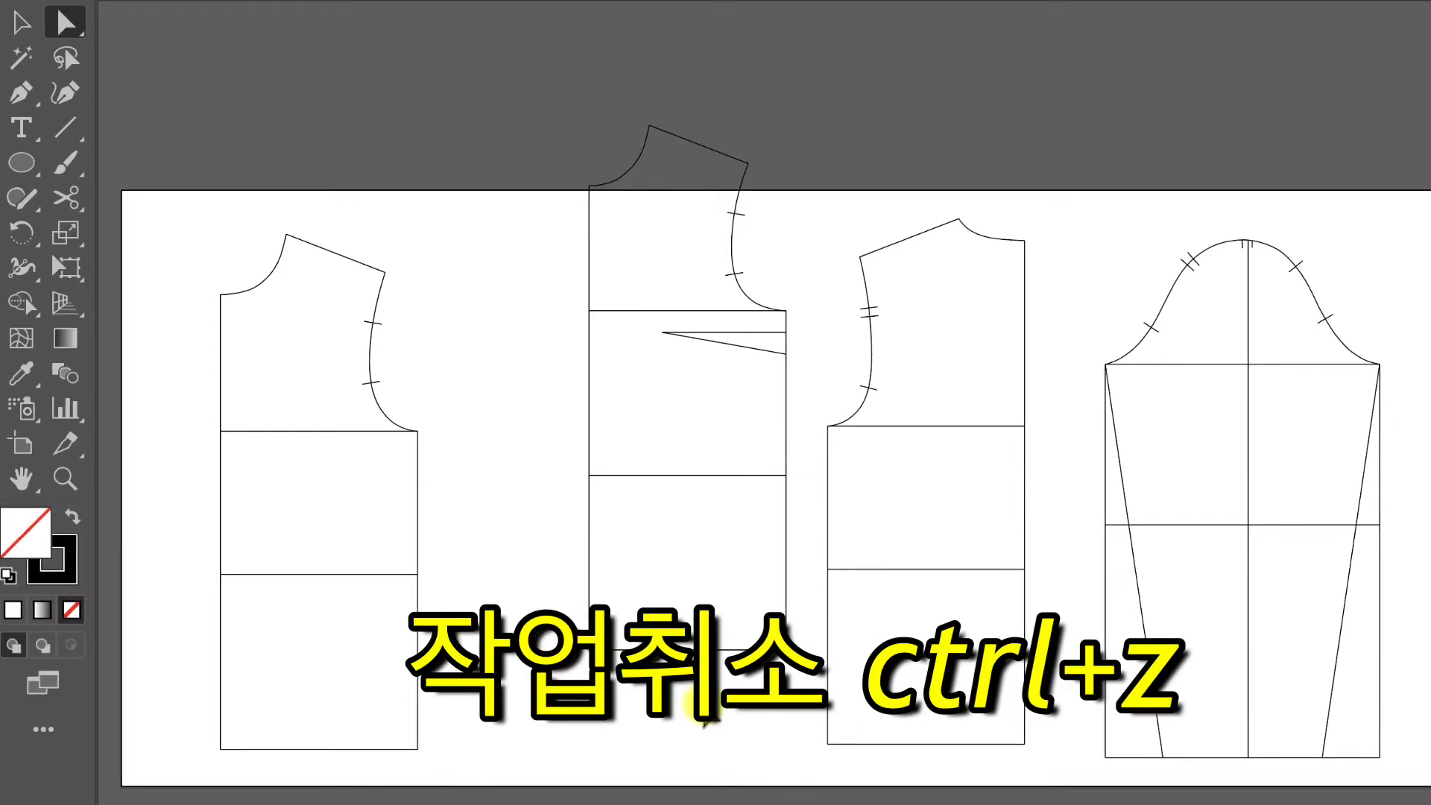
Step: Undo the move of the second bodice piece and clear the selection
key("ctrl+z")
key("ctrl+z")
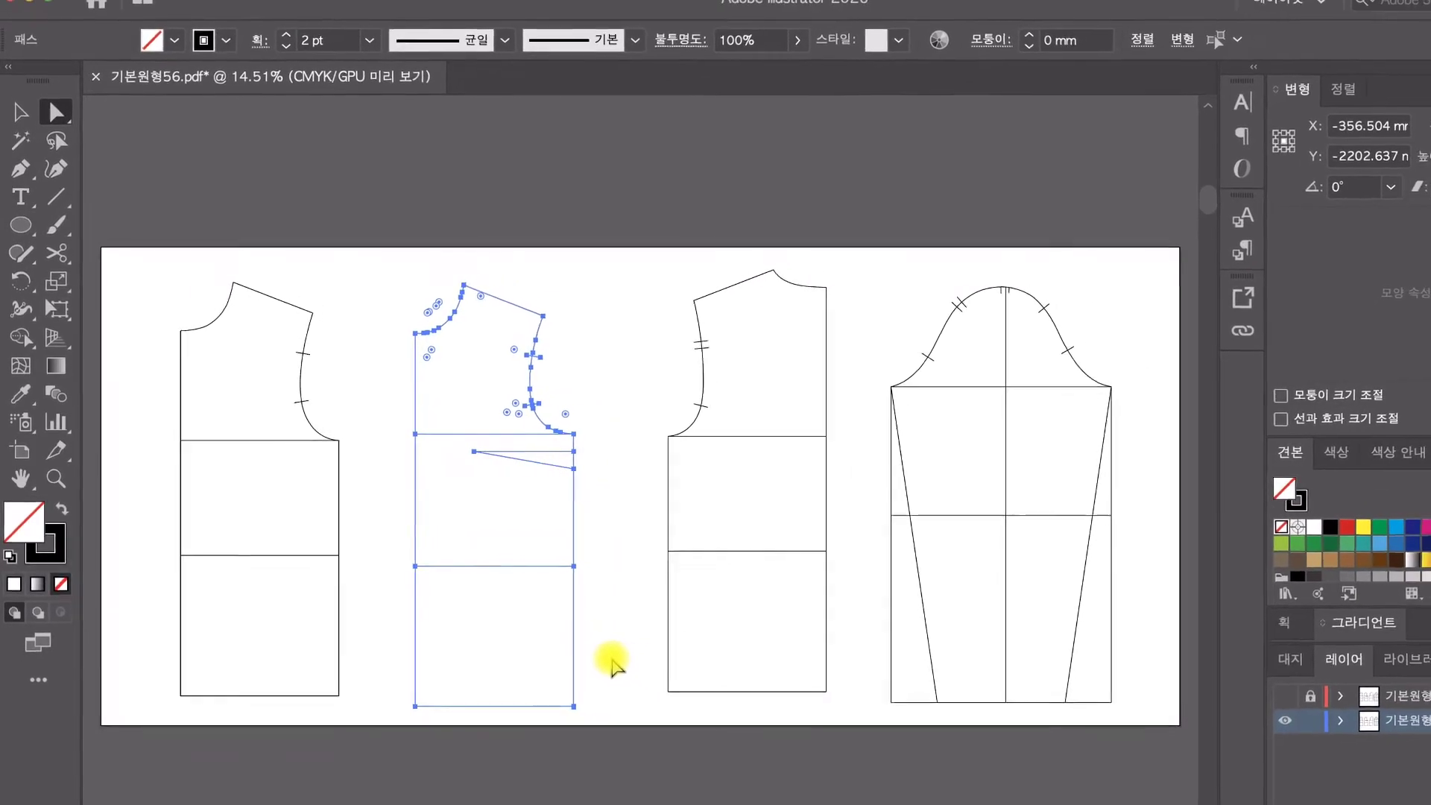
left_click(636, 671)
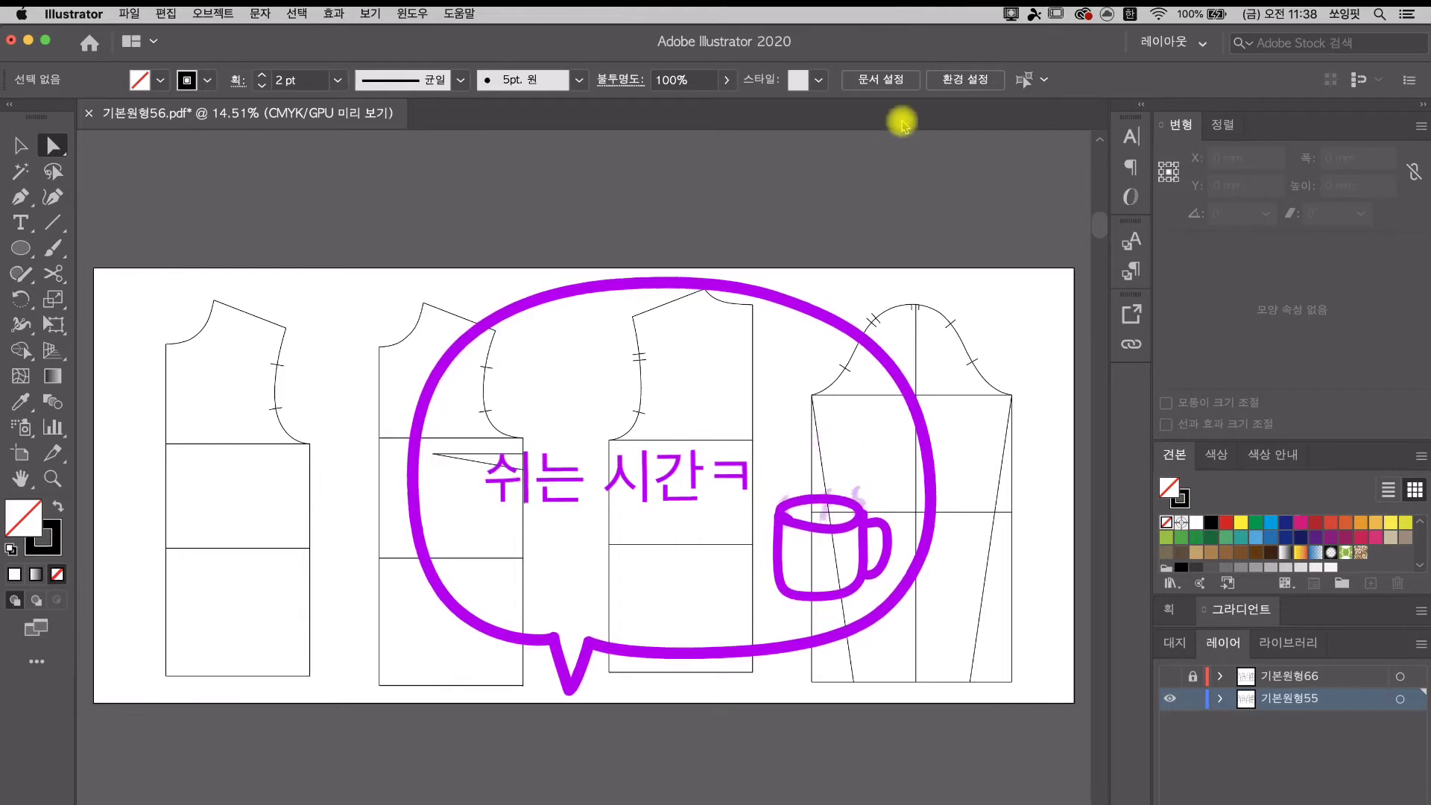
Step: Hide the 기본원형55 layer, unlock and show 기본원형66, and activate the Selection tool
key("v")
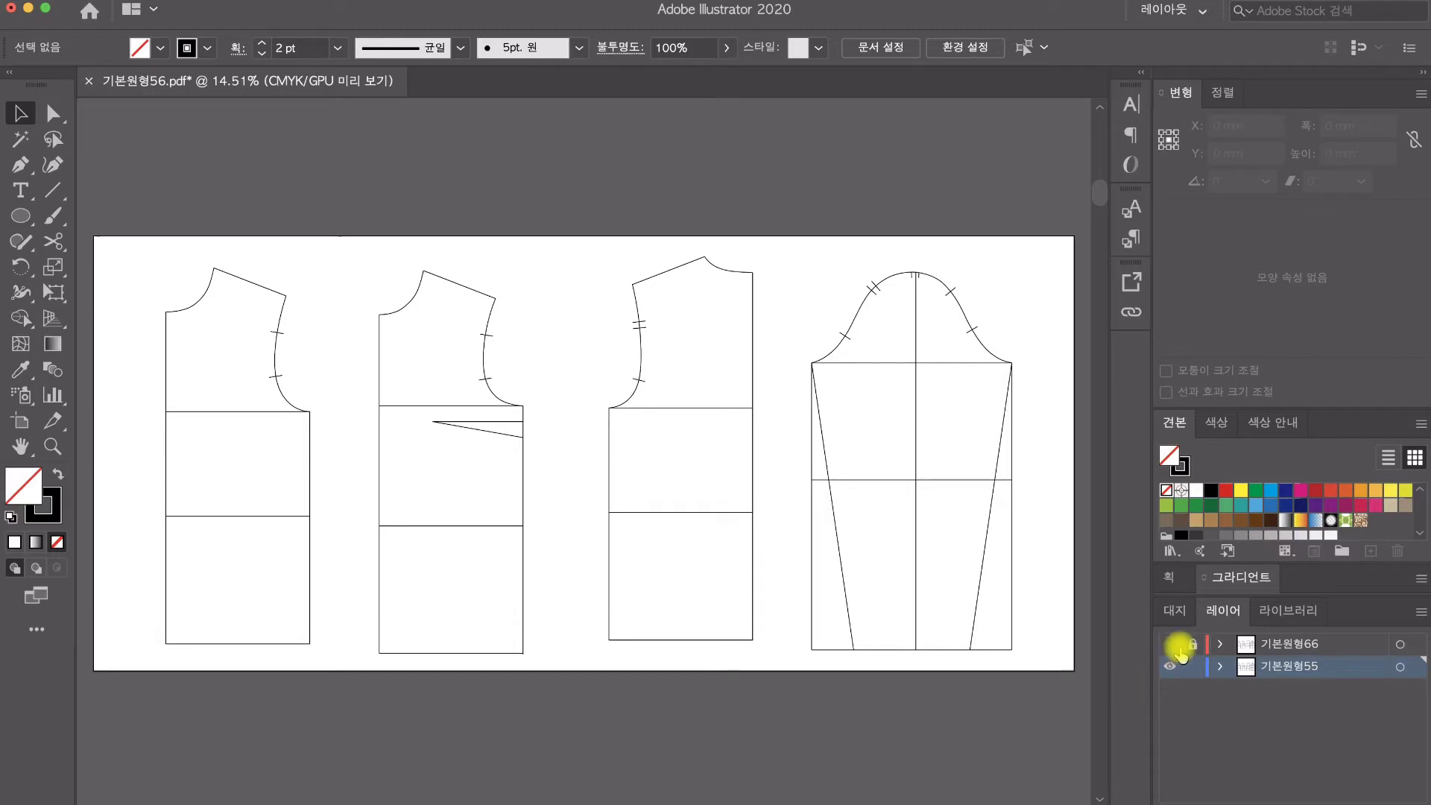
left_click(1171, 667)
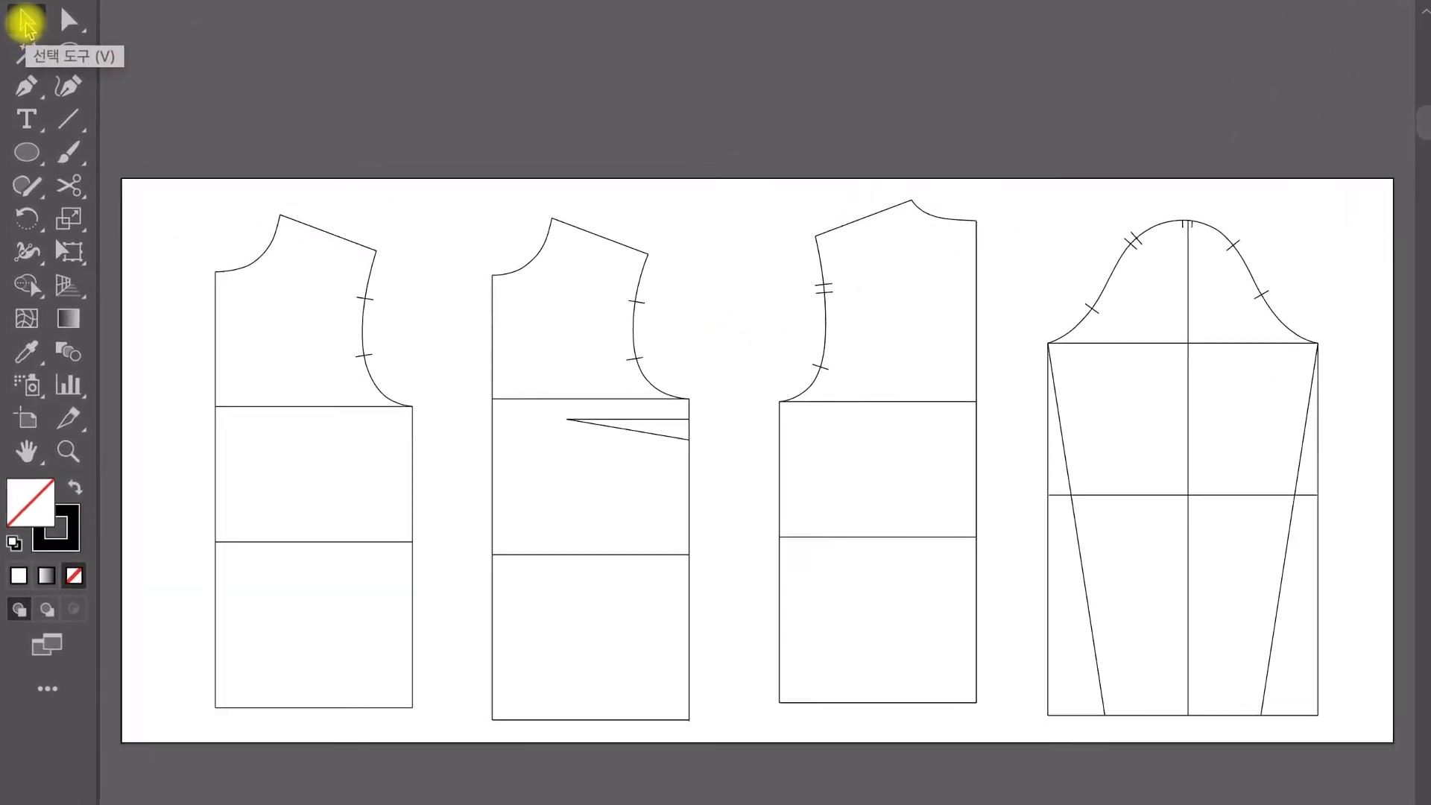
left_click(25, 21)
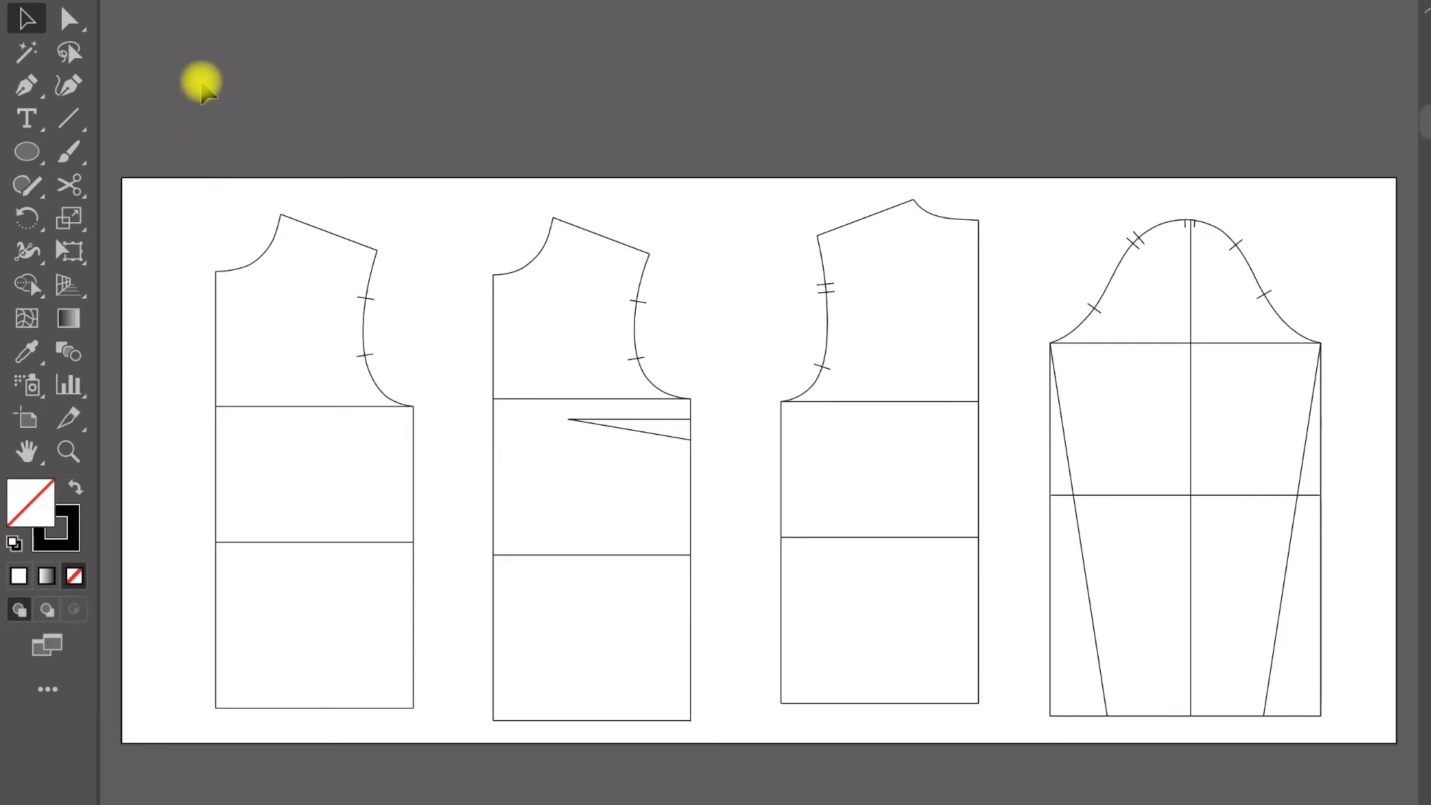
Step: Select all four pattern pieces on the 기본원형66 layer, group them (그룹), and deselect
left_click_drag(202, 72, 1356, 771)
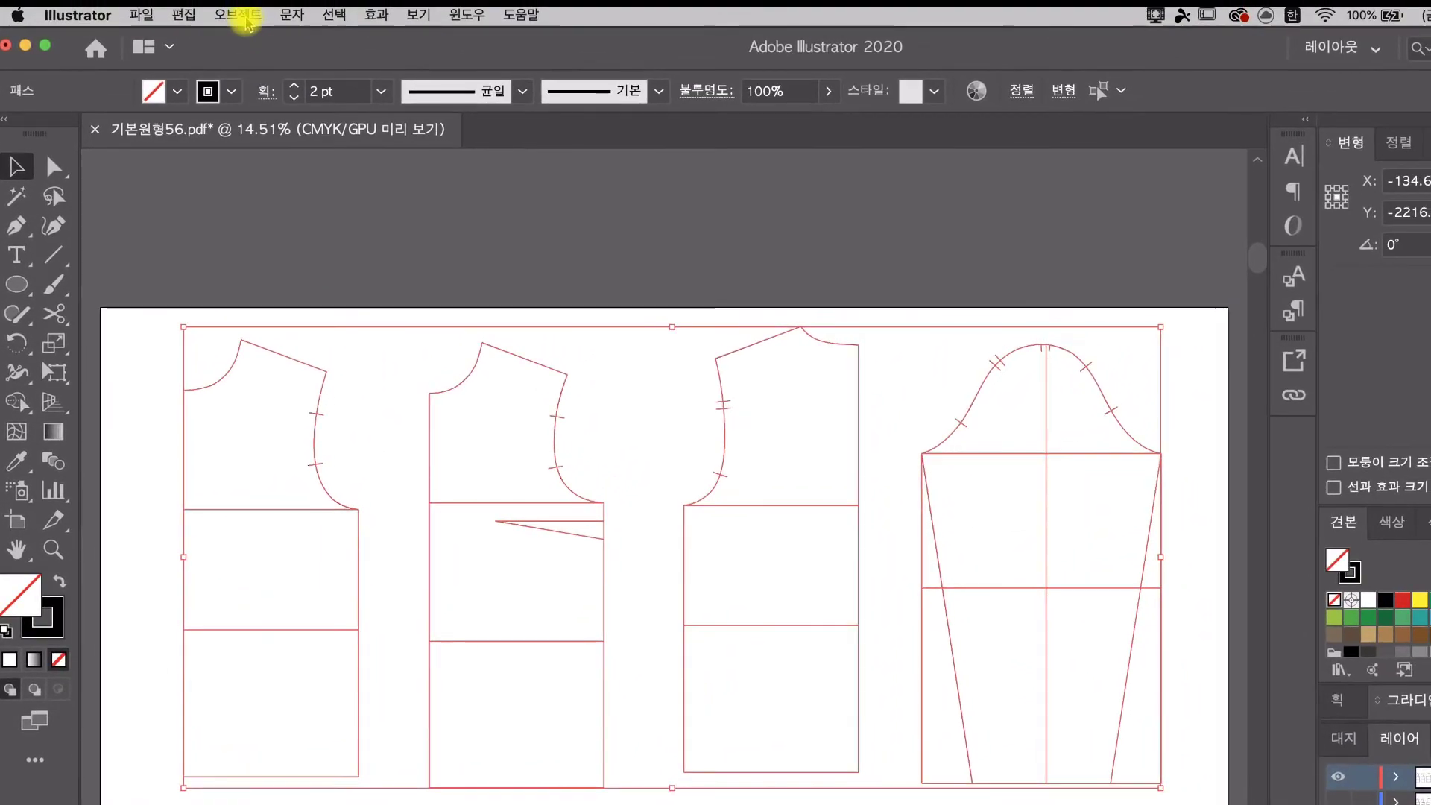
left_click(248, 4)
left_click(249, 4)
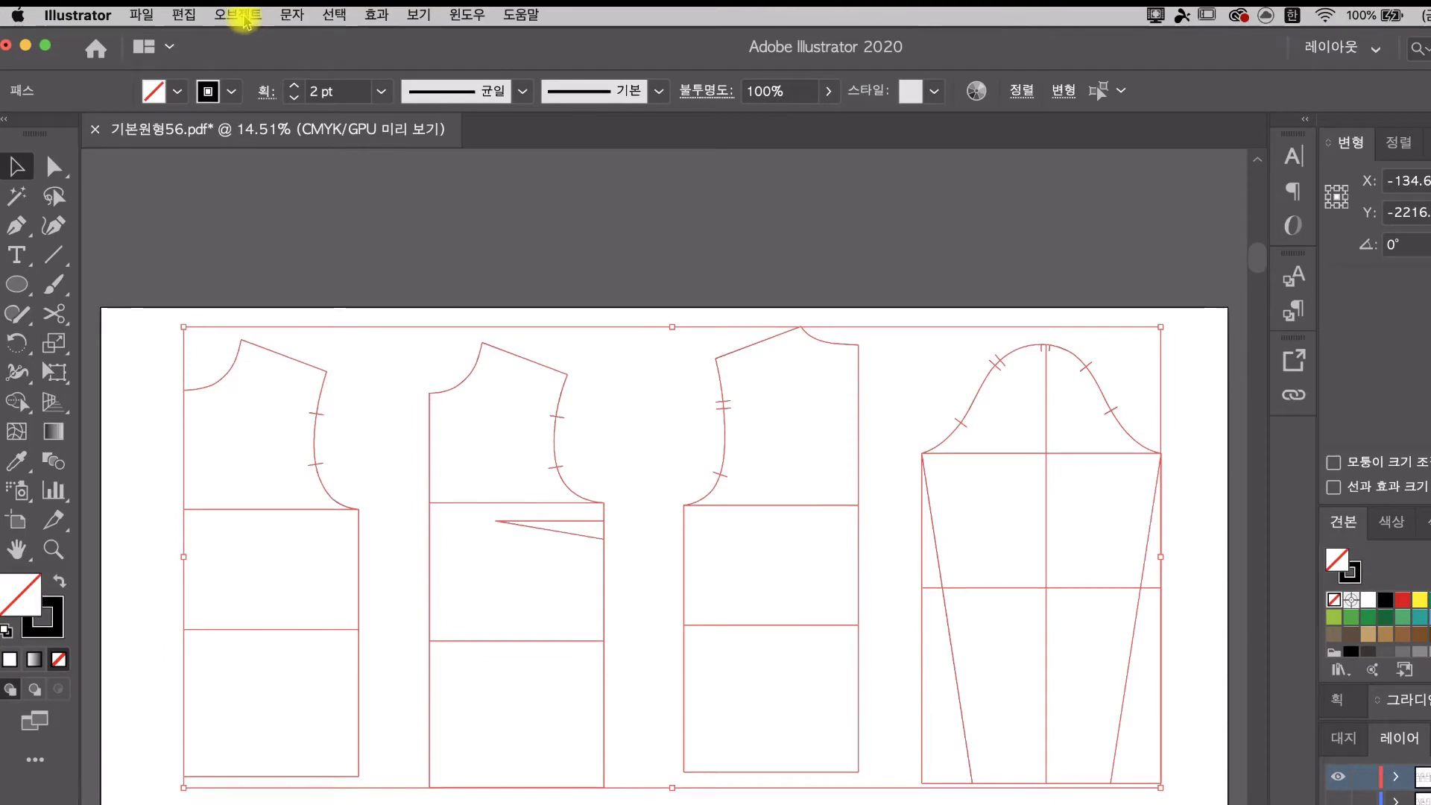
left_click(240, 14)
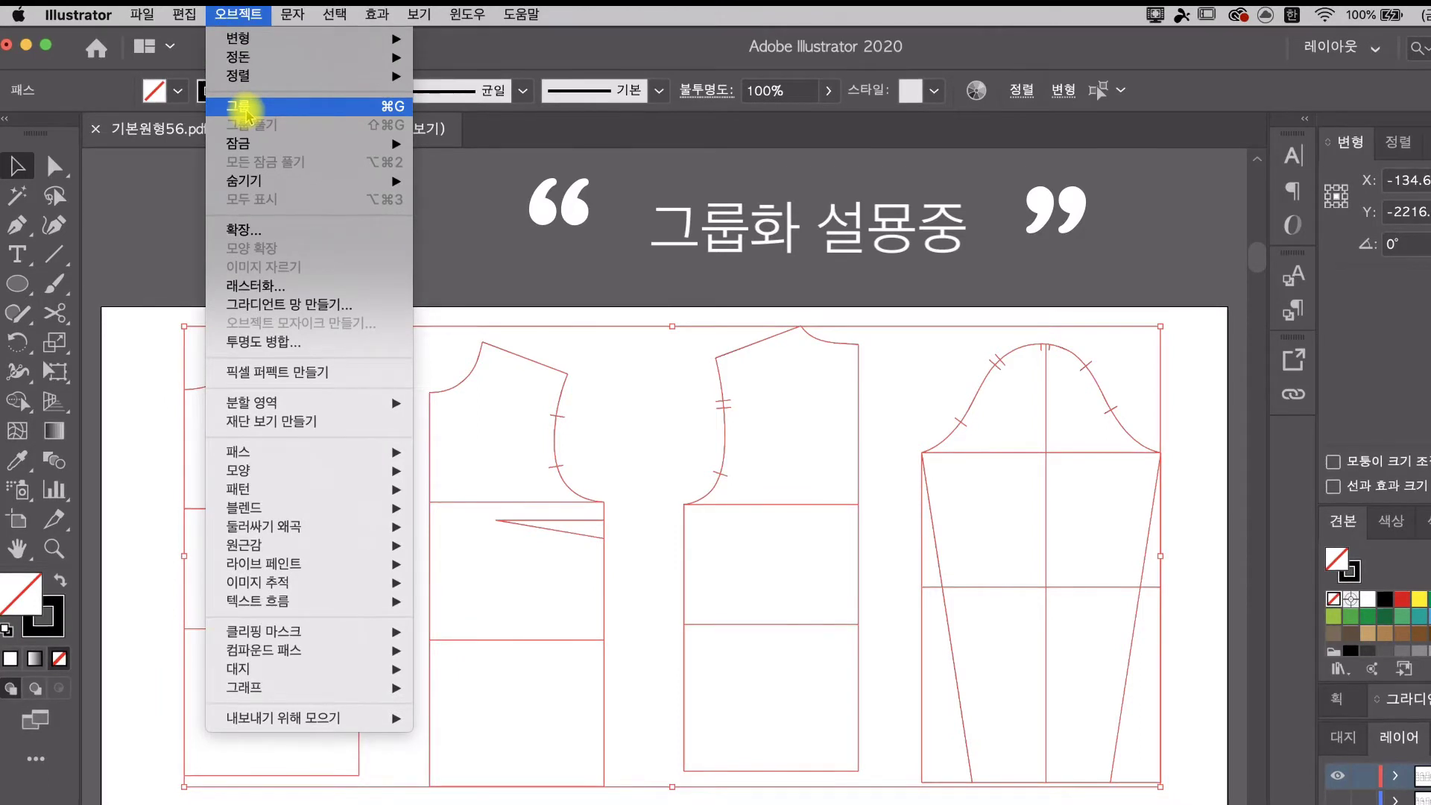
left_click(248, 108)
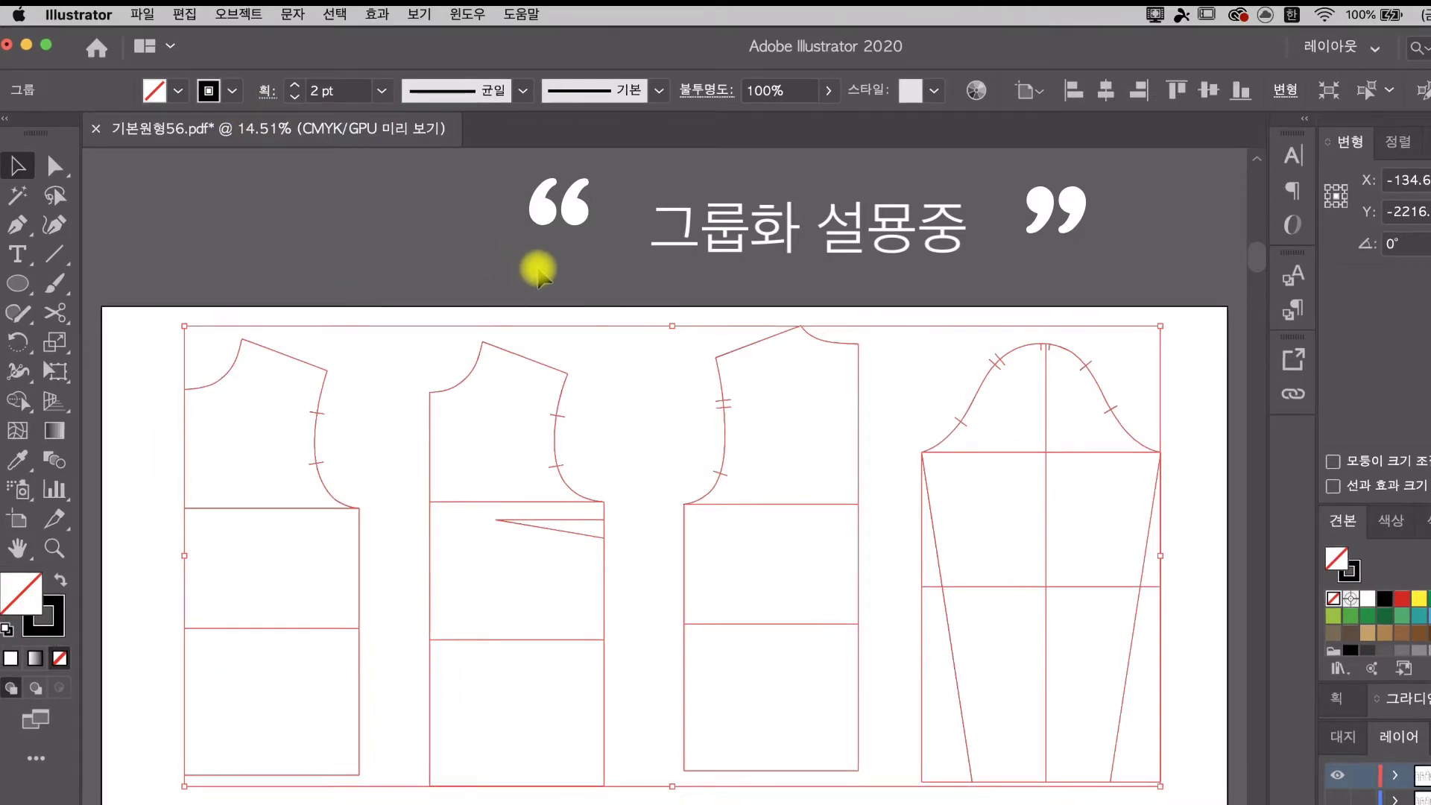
left_click(668, 392)
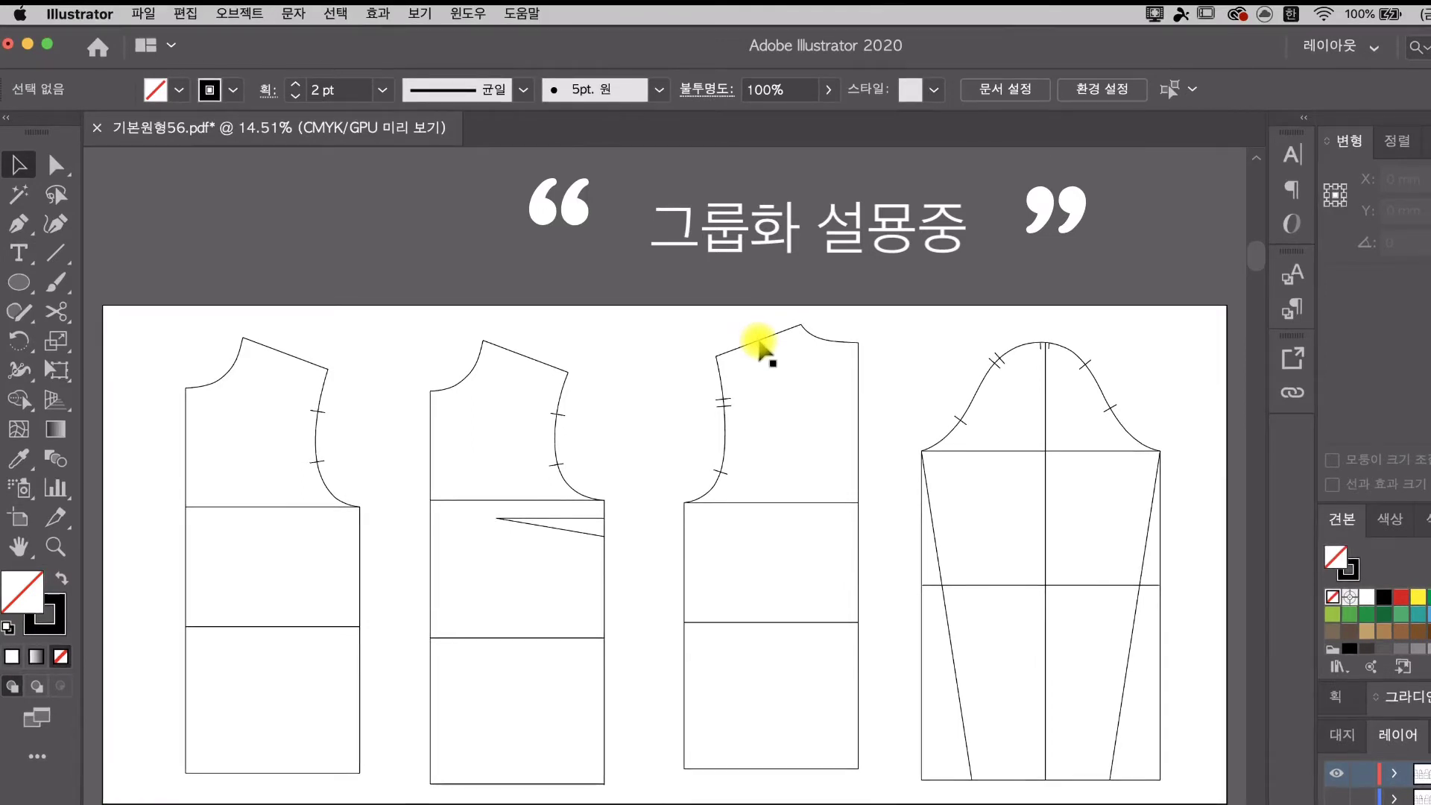
Step: Check the grouping by picking the third bodice's shoulder line and marqueeing the second bodice with the Selection tool, deselecting each time
left_click(760, 344)
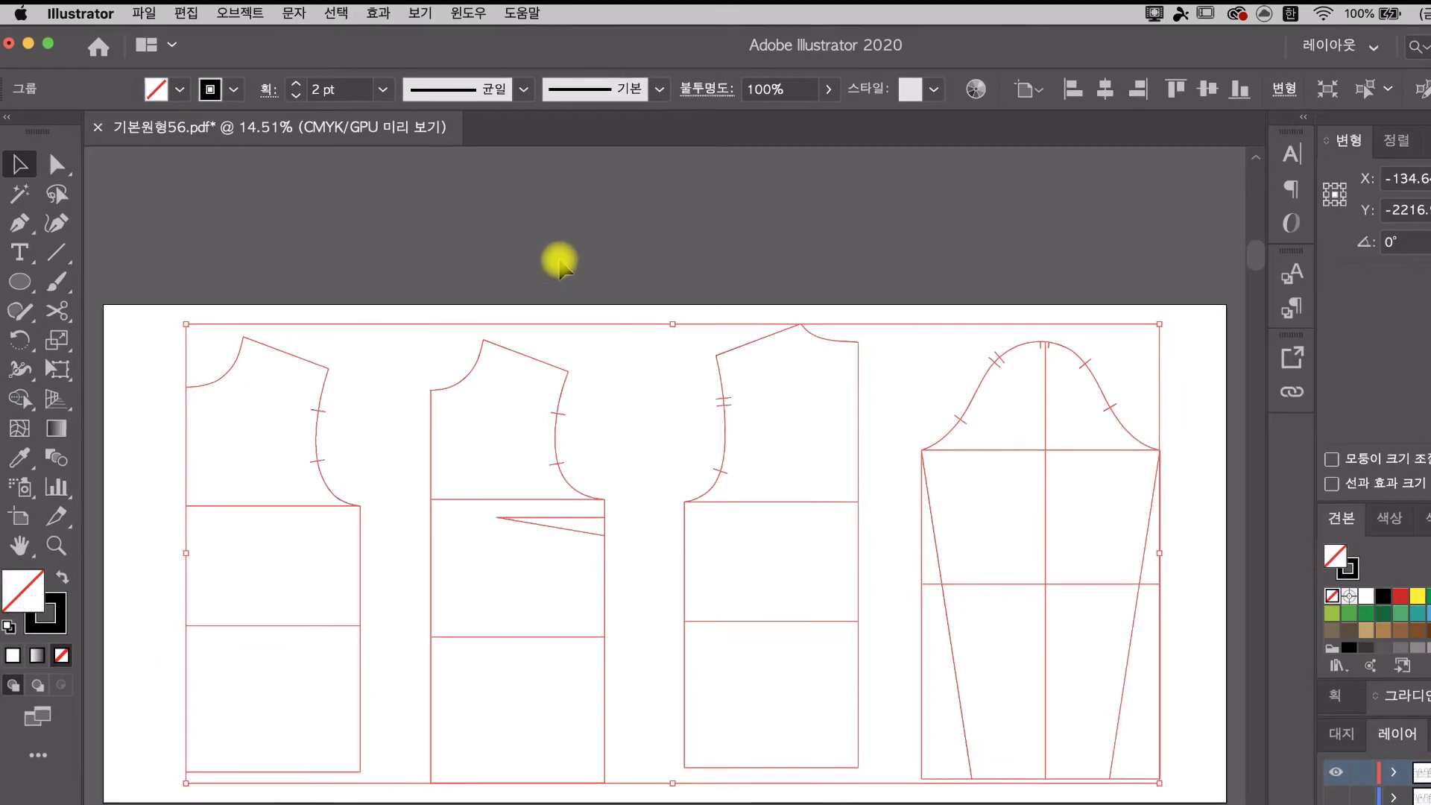
left_click(555, 291)
left_click_drag(423, 797, 626, 323)
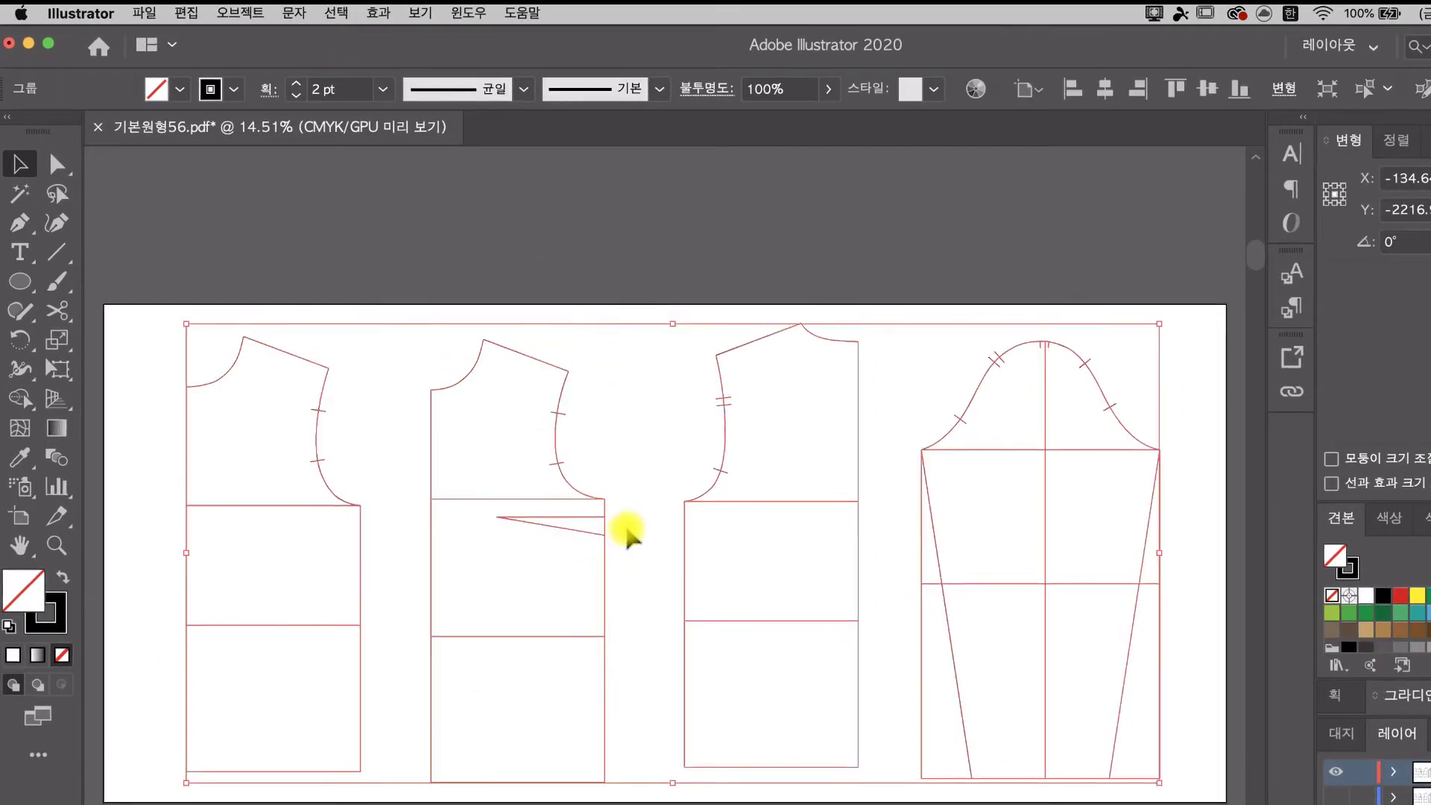
left_click(437, 361)
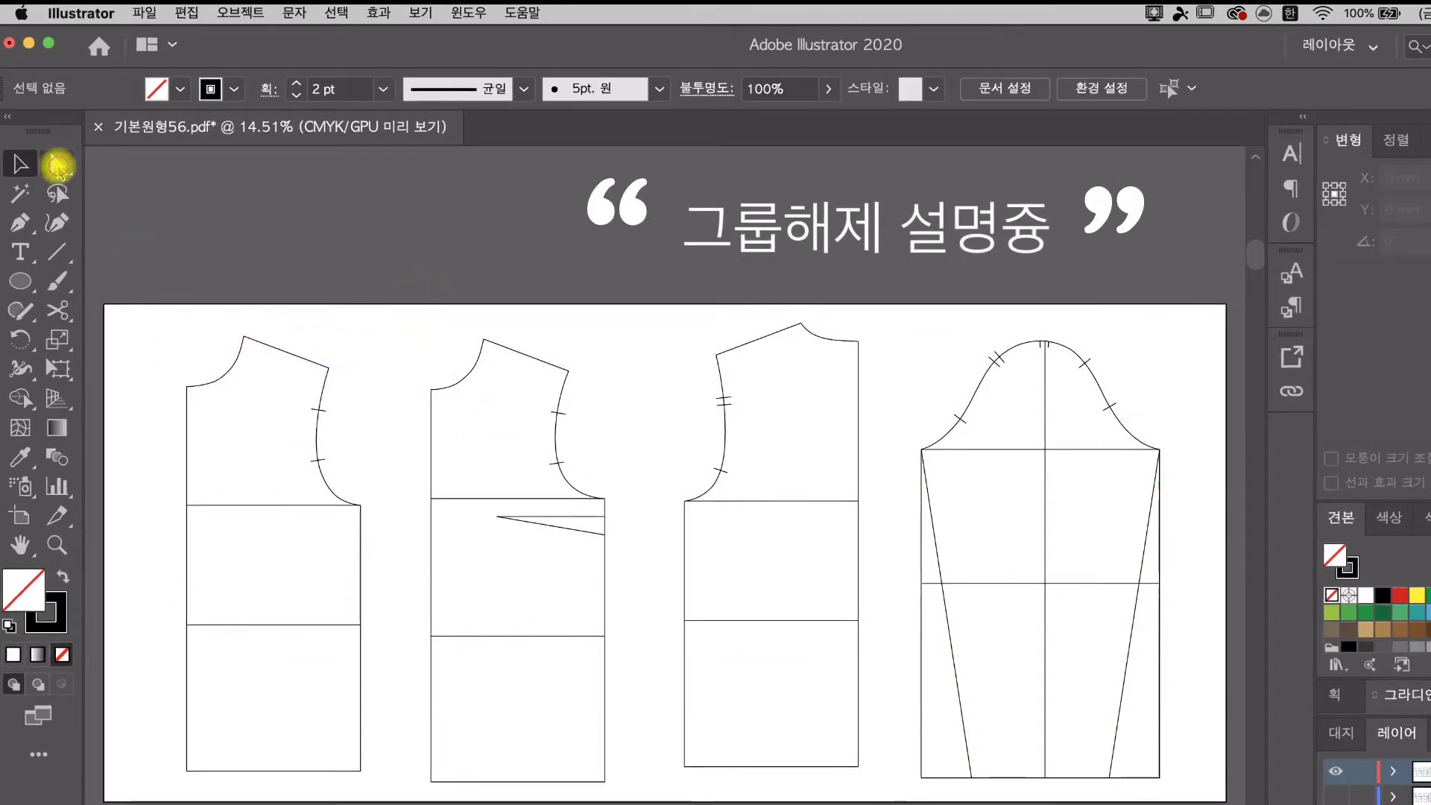
Step: Compare selecting only the second bodice piece with Direct Selection and the whole group with the Selection tool, deselecting after each
left_click(58, 163)
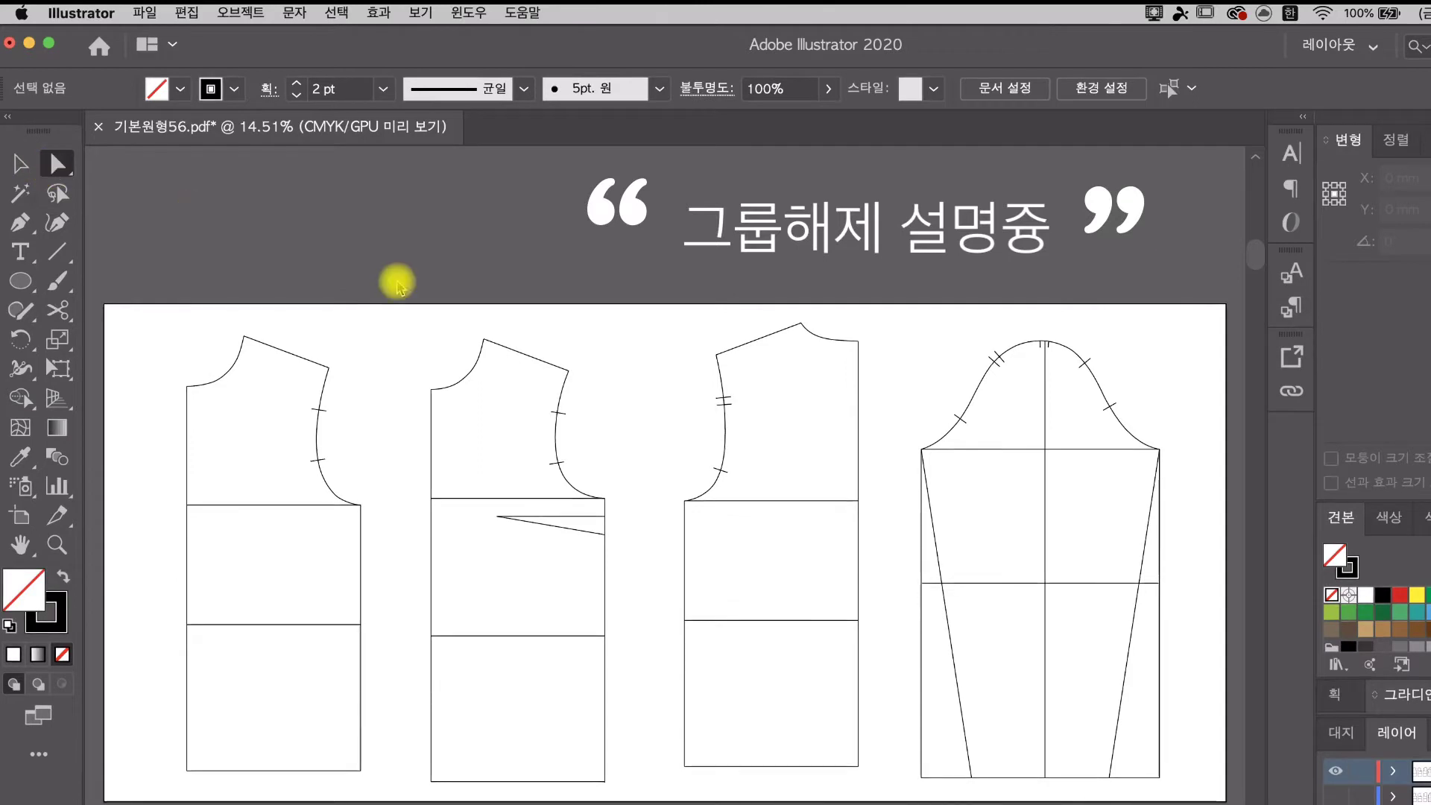
left_click_drag(393, 268, 616, 802)
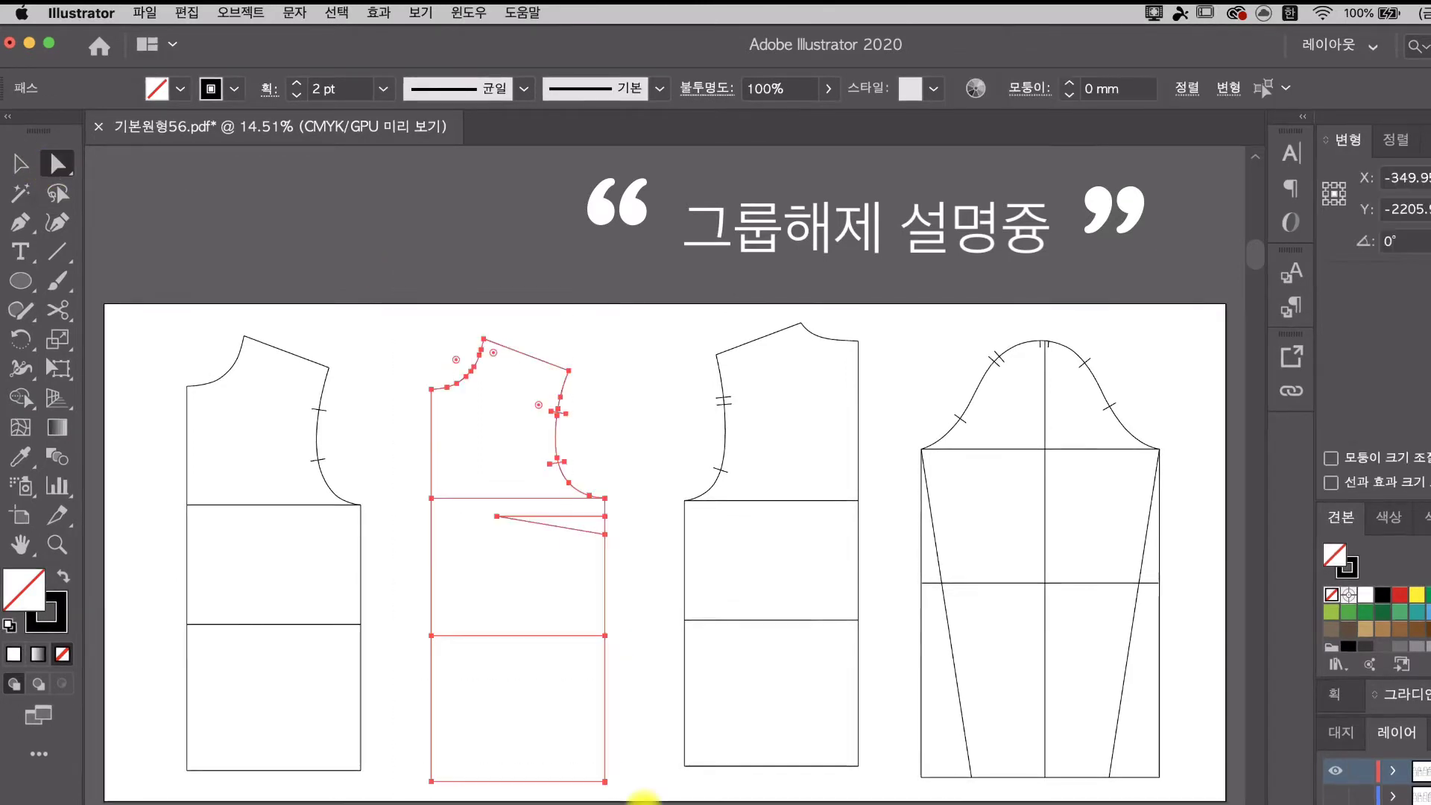
left_click(319, 230)
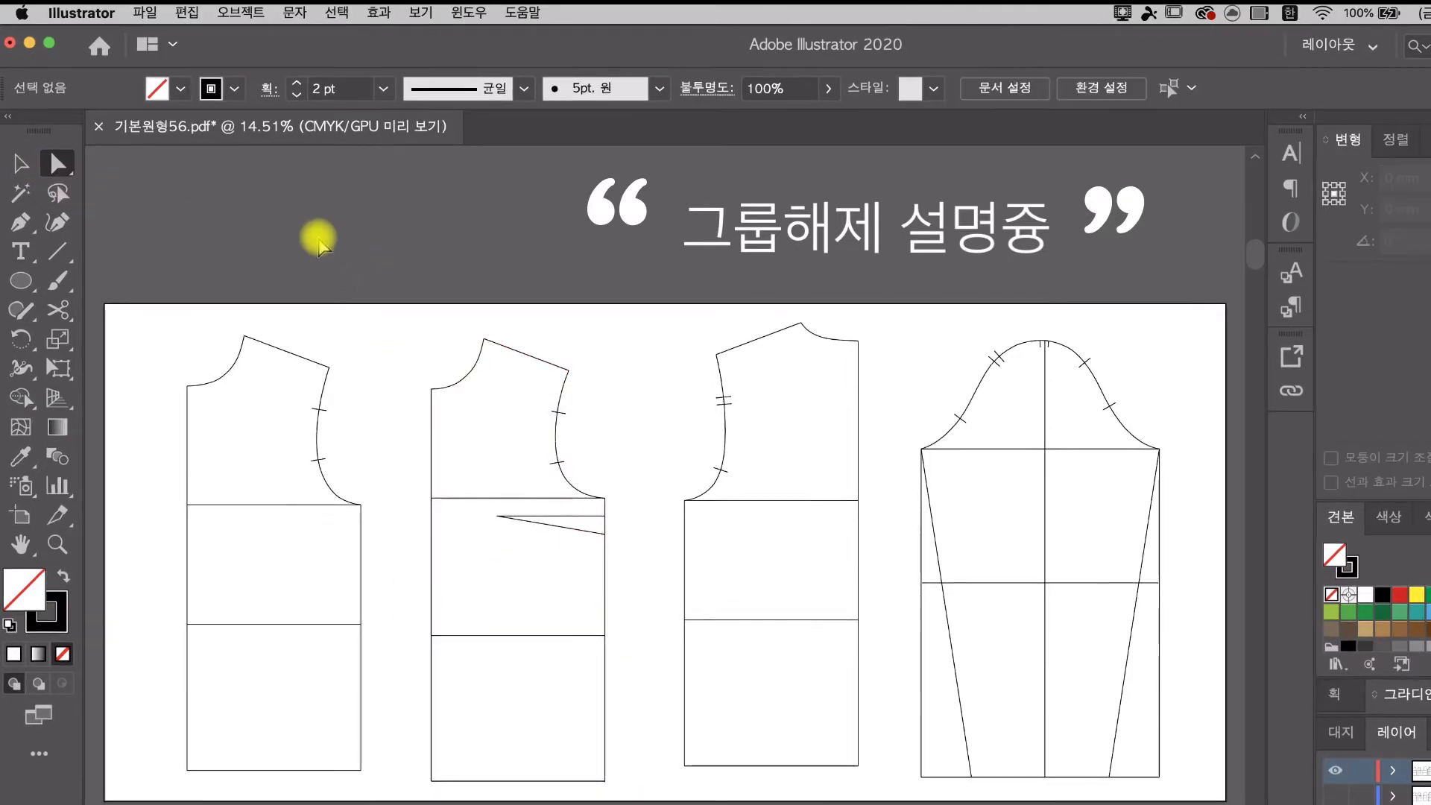
left_click(28, 163)
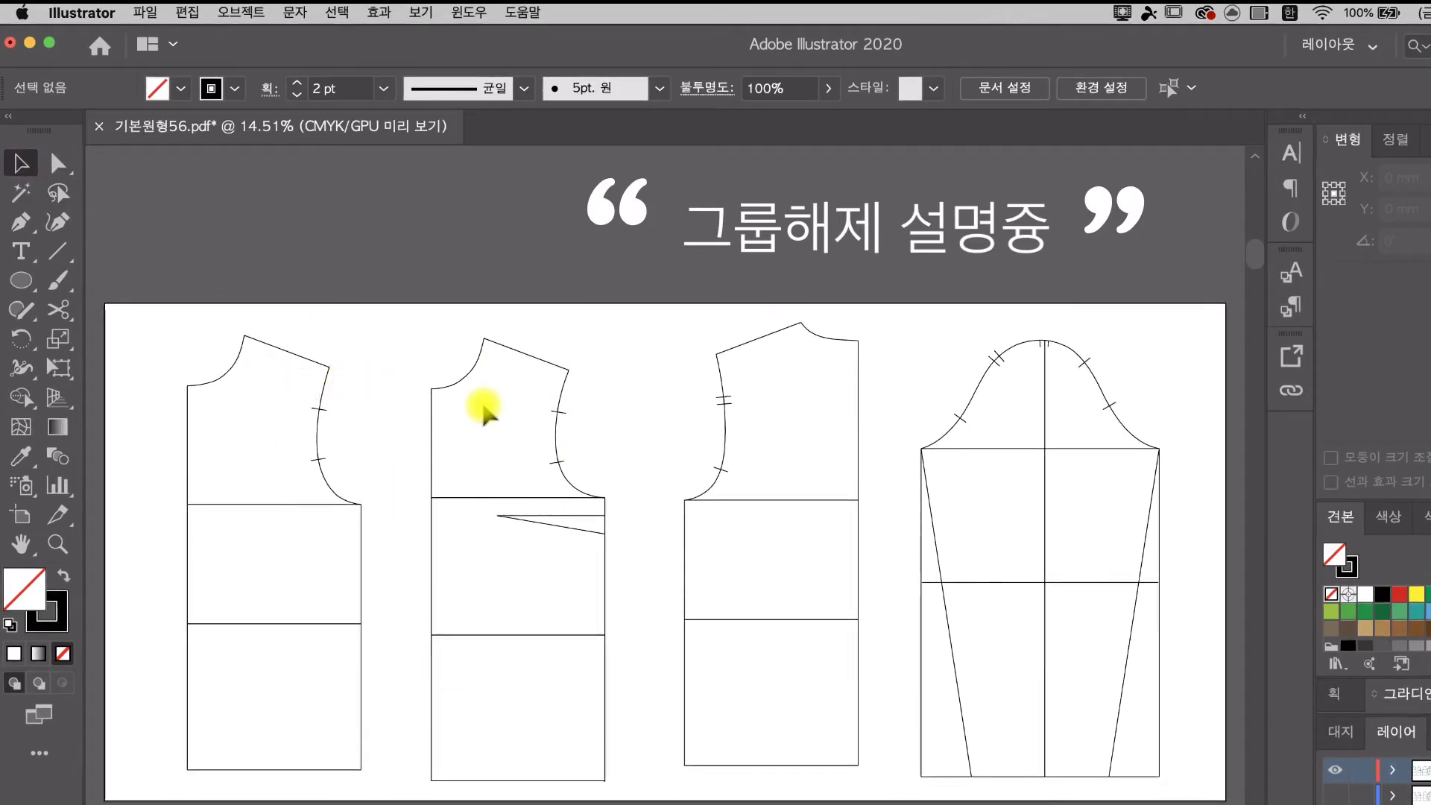
left_click(469, 377)
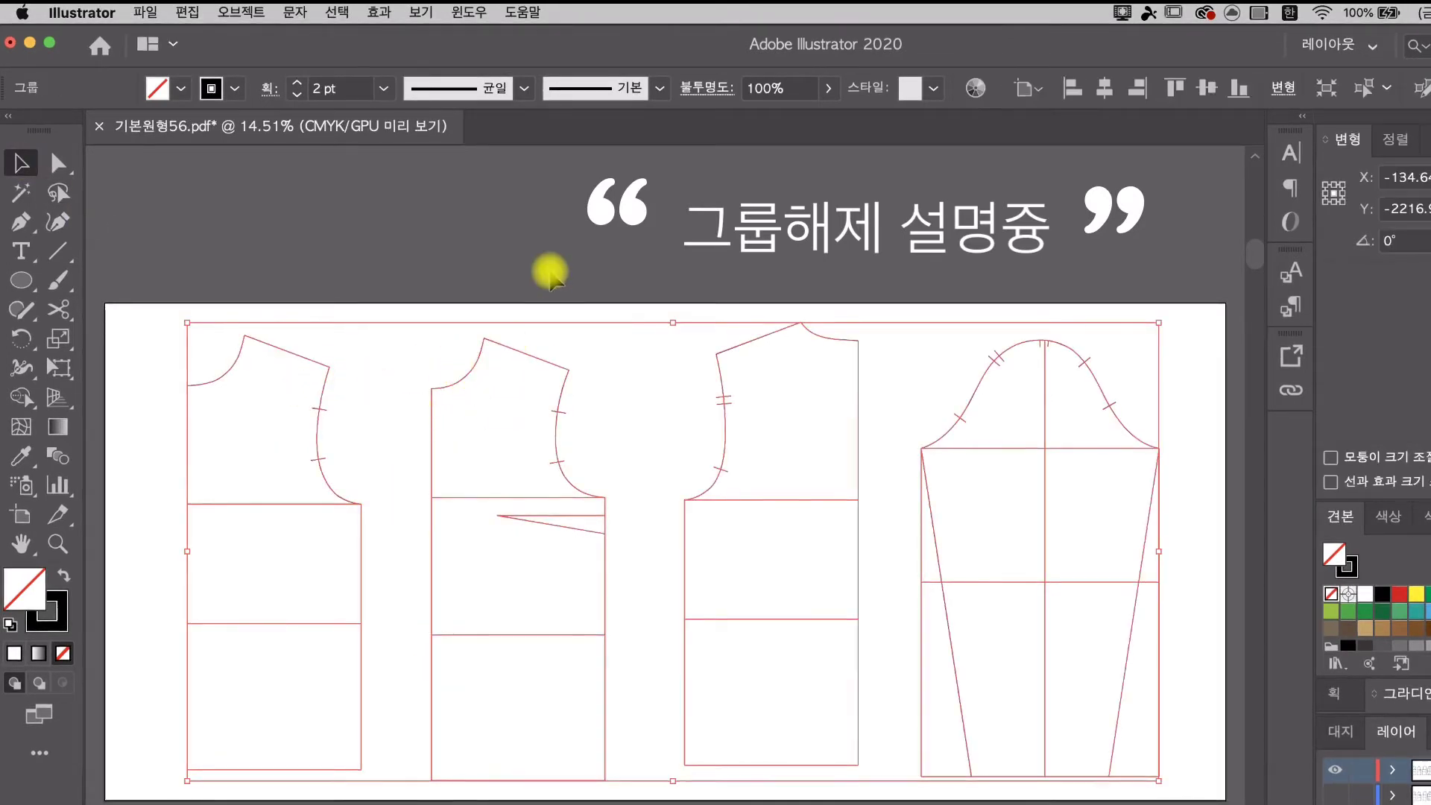
left_click(550, 272)
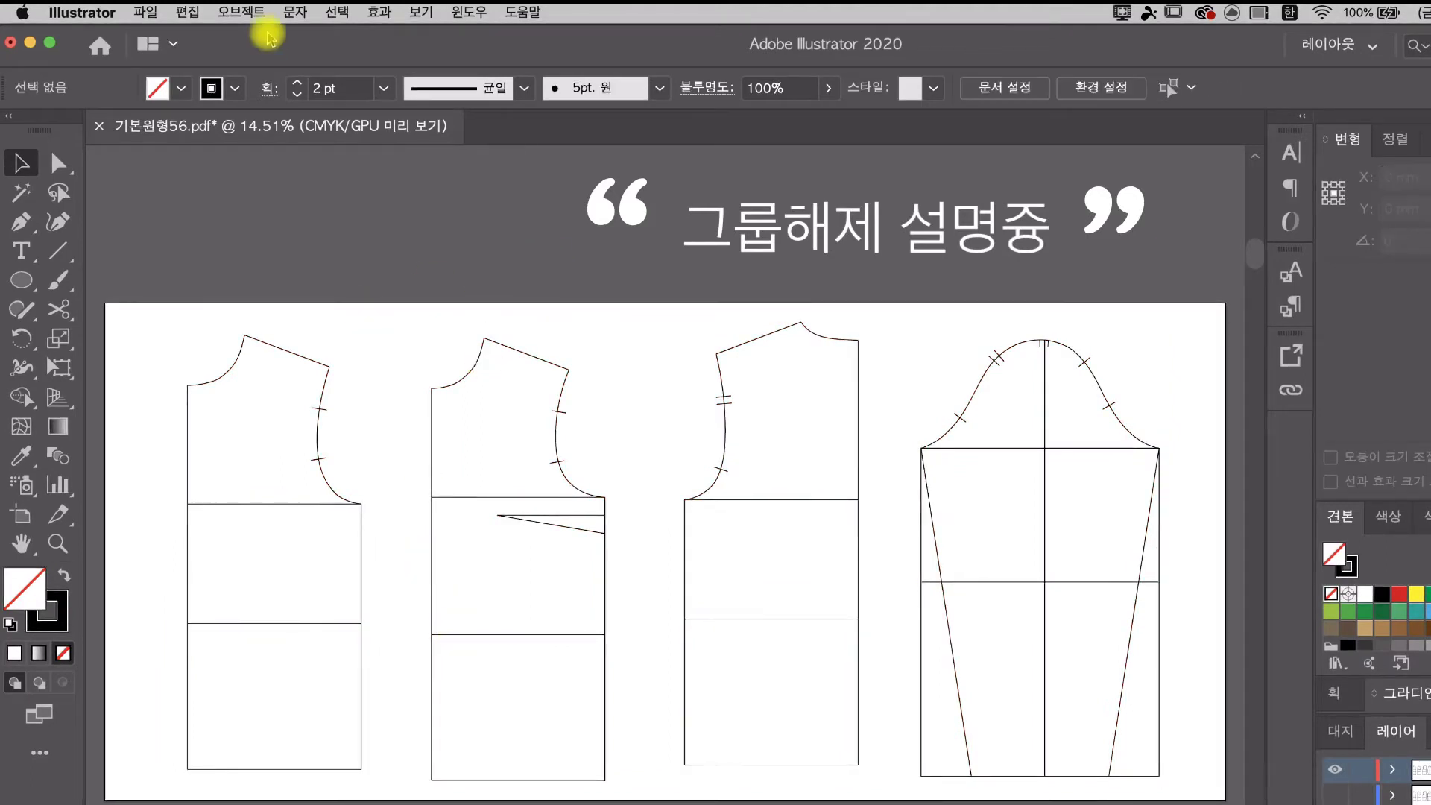
Step: Ungroup the four pattern pieces (그룹 풀기), and select and deselect the third bodice's shoulder line on its own
left_click_drag(144, 203, 1158, 797)
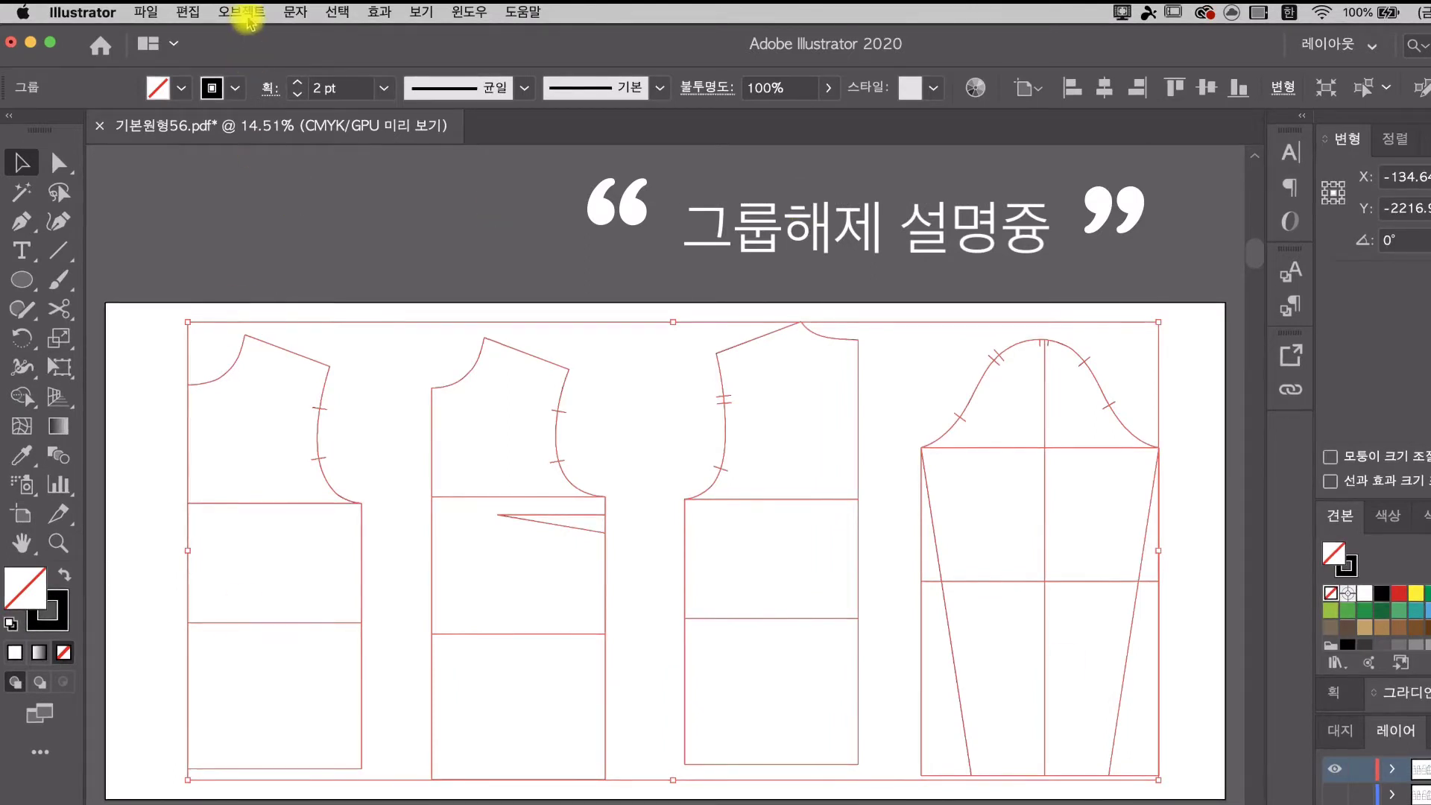
left_click(247, 16)
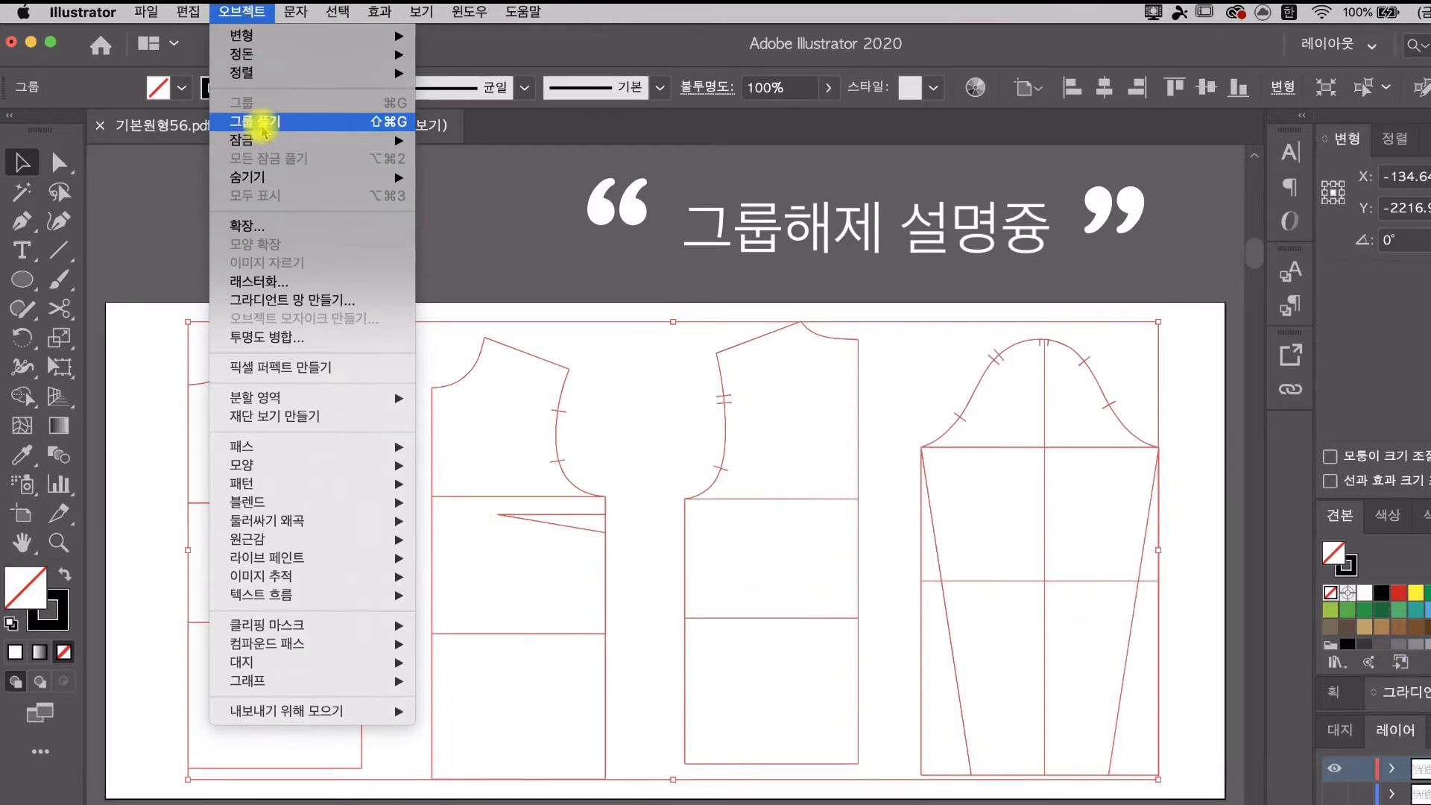
left_click(262, 121)
left_click(538, 277)
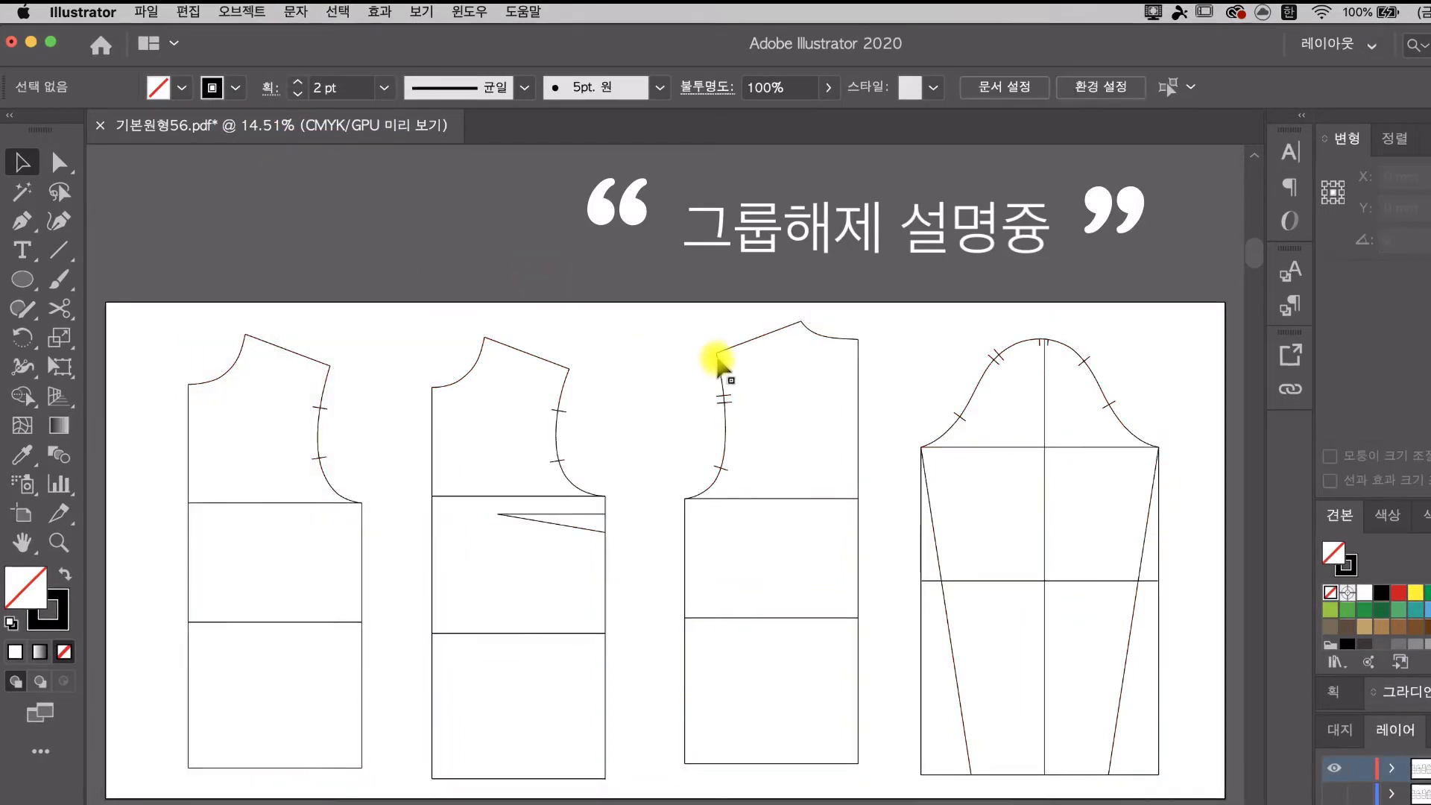
left_click(736, 346)
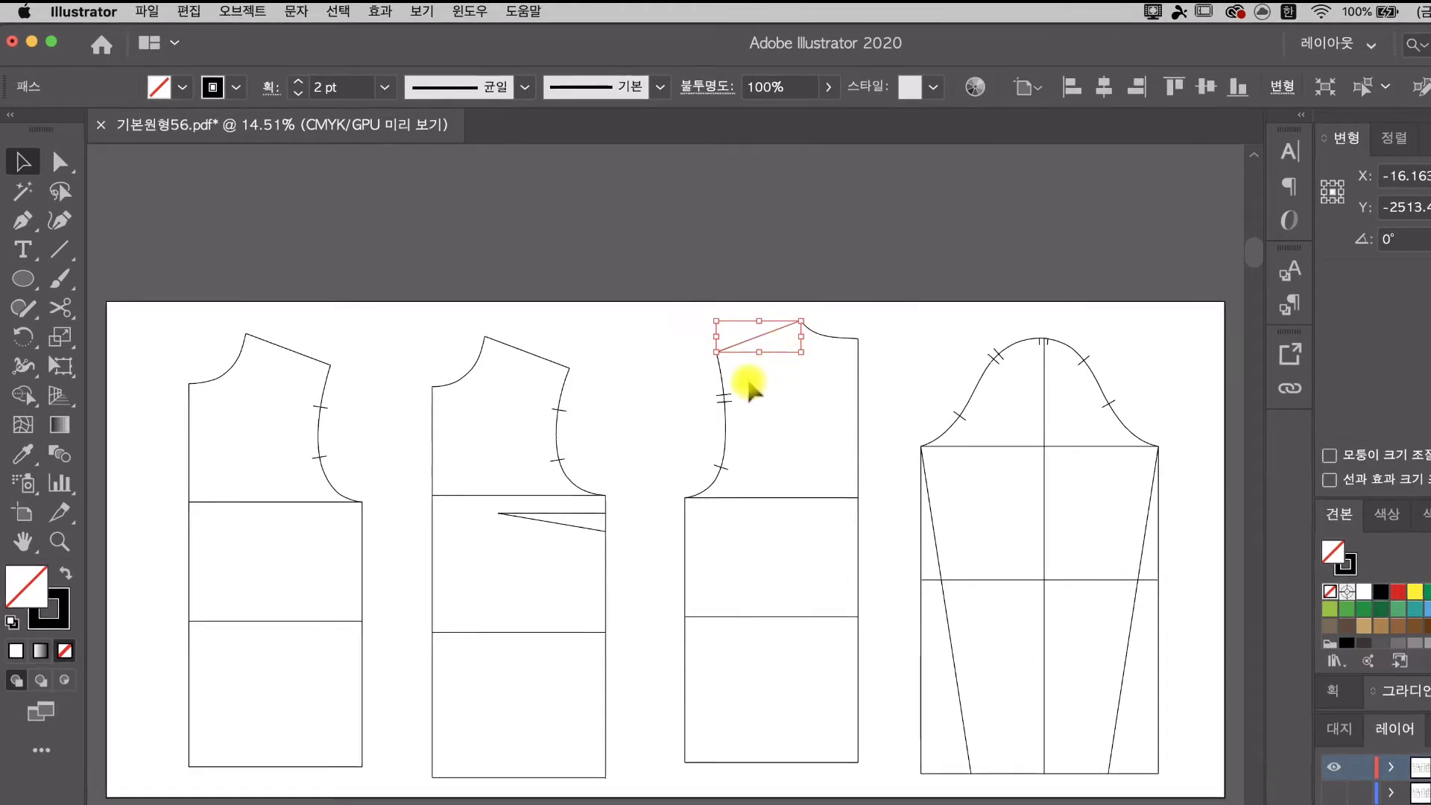
left_click(638, 349)
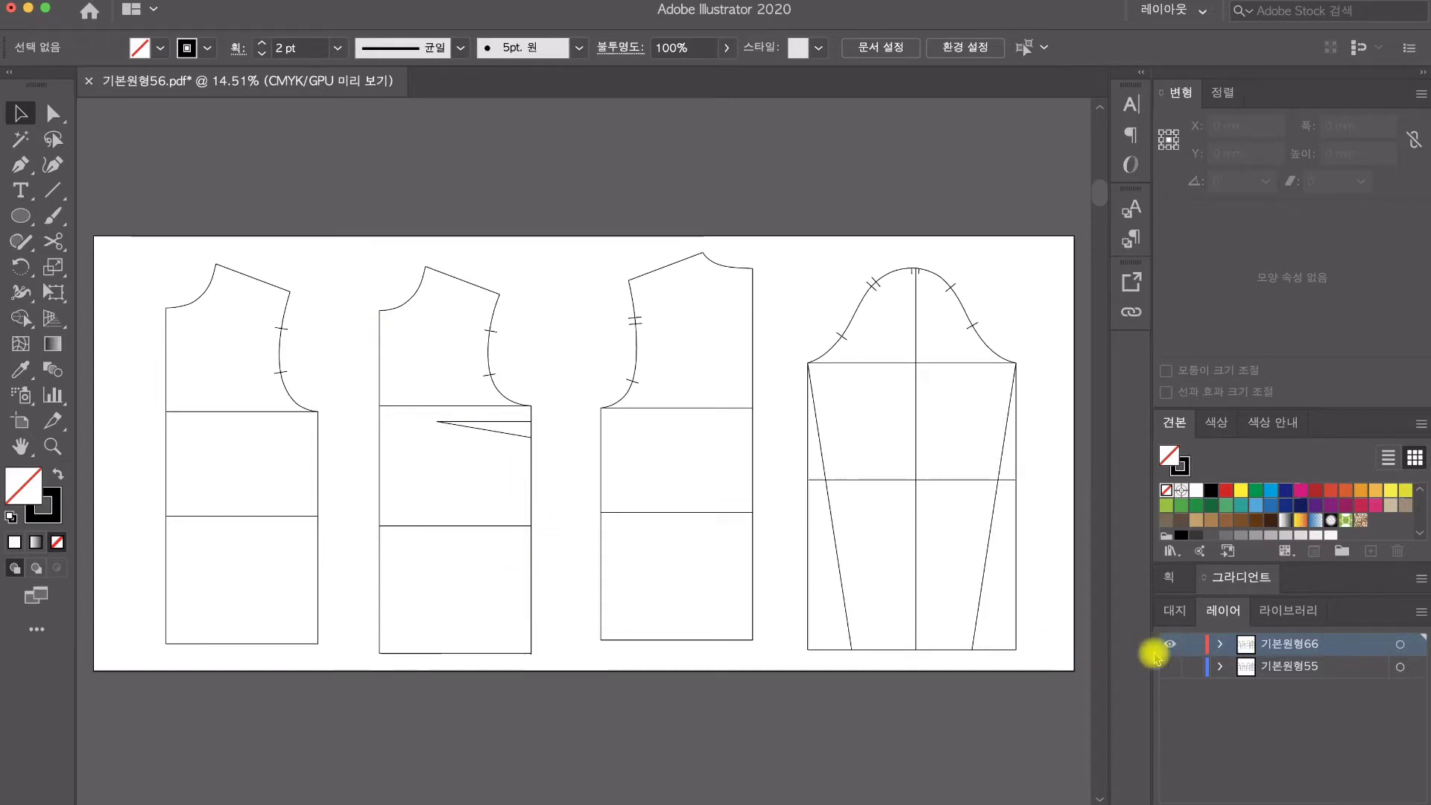
Step: Hide and lock the 기본원형66 layer, show 기본원형55 and make it the active layer
left_click(1170, 644)
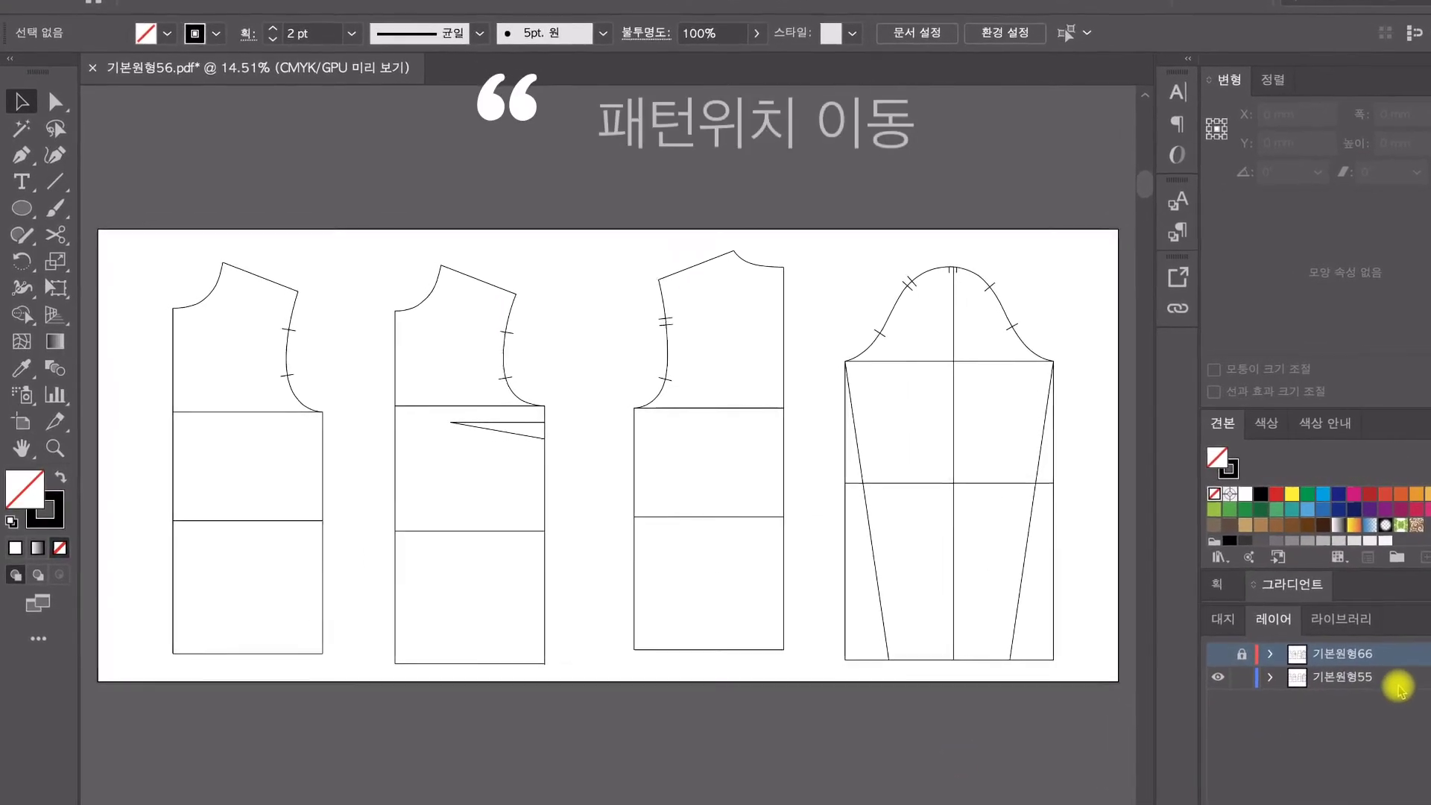
left_click(1375, 674)
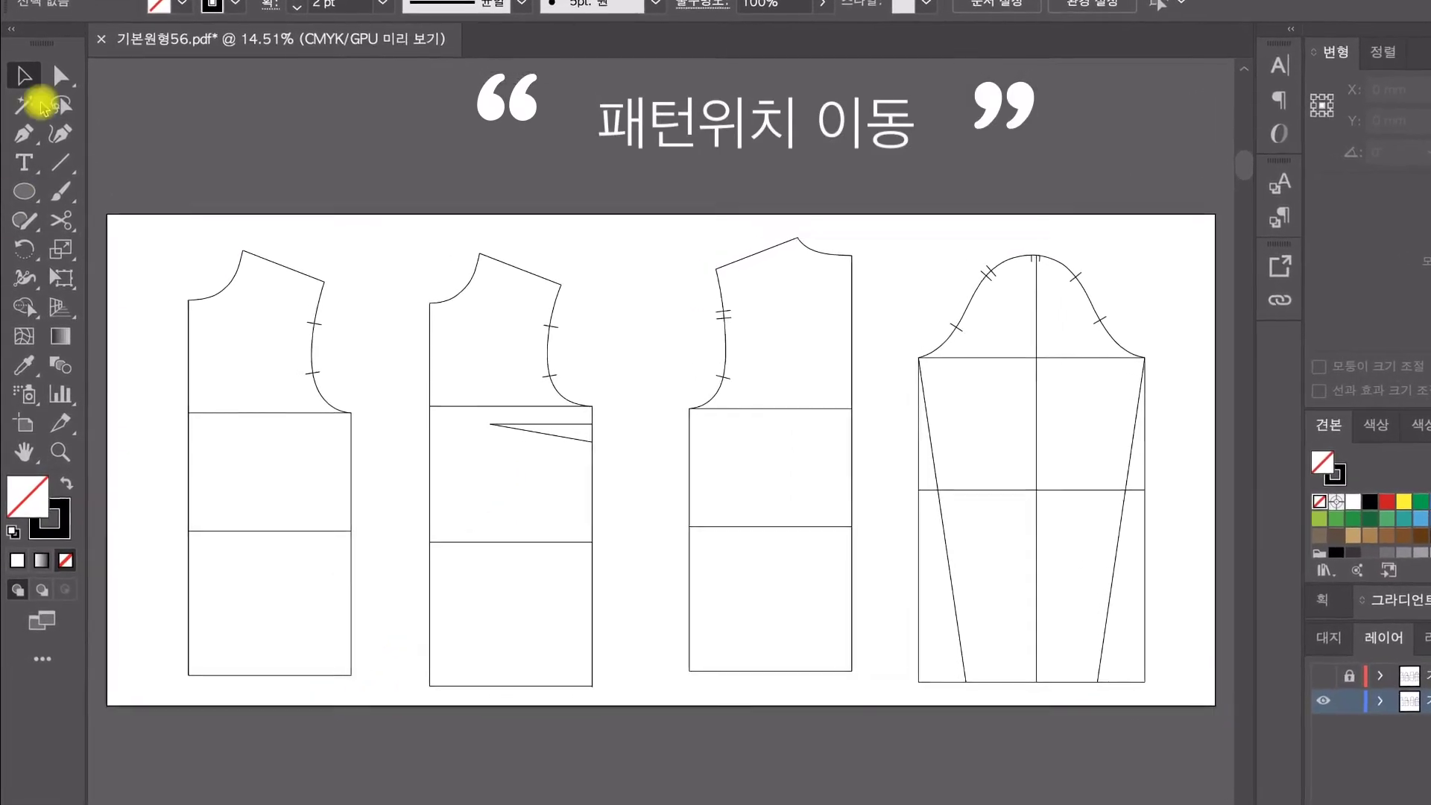
Step: Try moving the second bodice with Direct Selection while part of the first bodice is also marqueed, undo the move and deselect
left_click(60, 79)
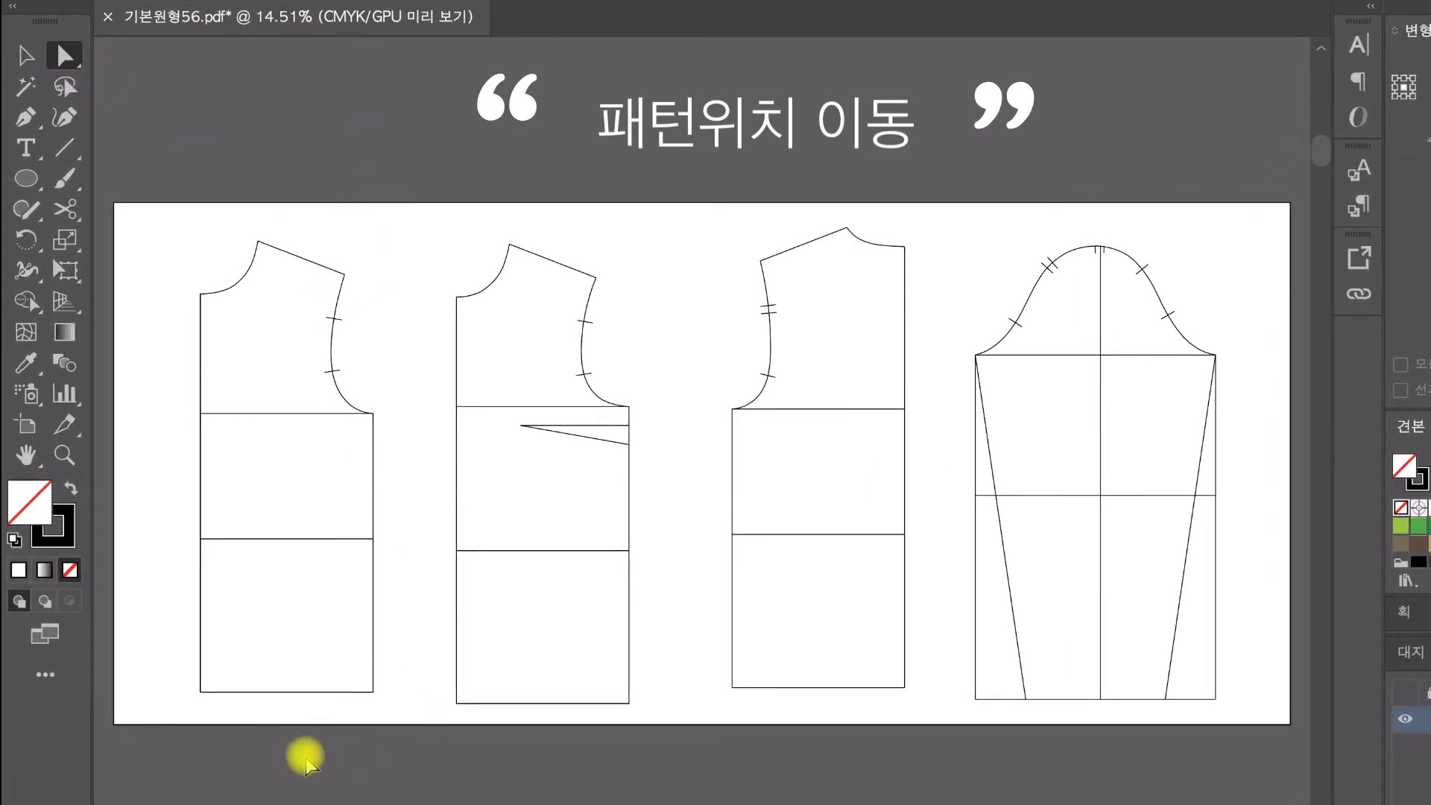
left_click_drag(292, 149, 667, 720)
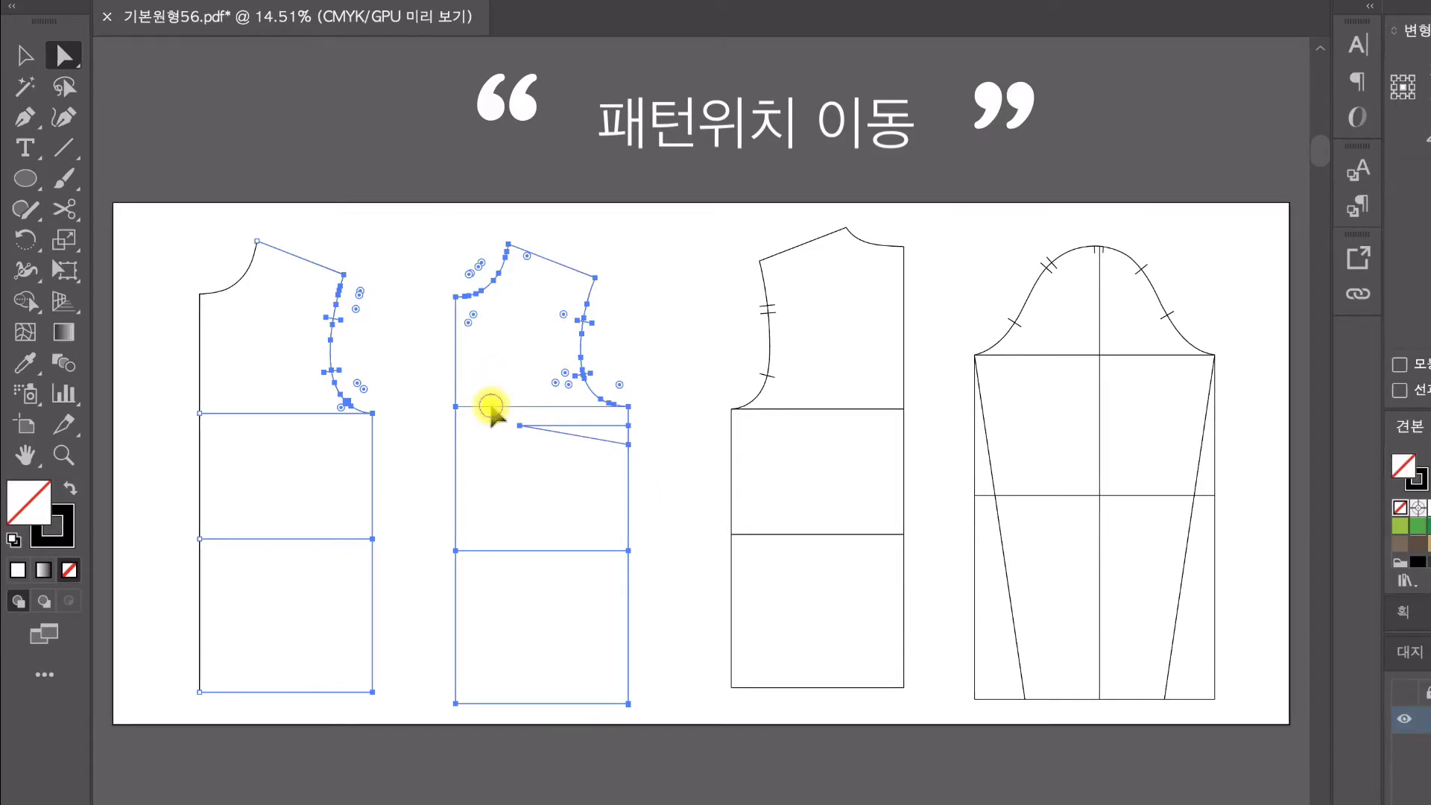
left_click_drag(491, 407, 832, 234)
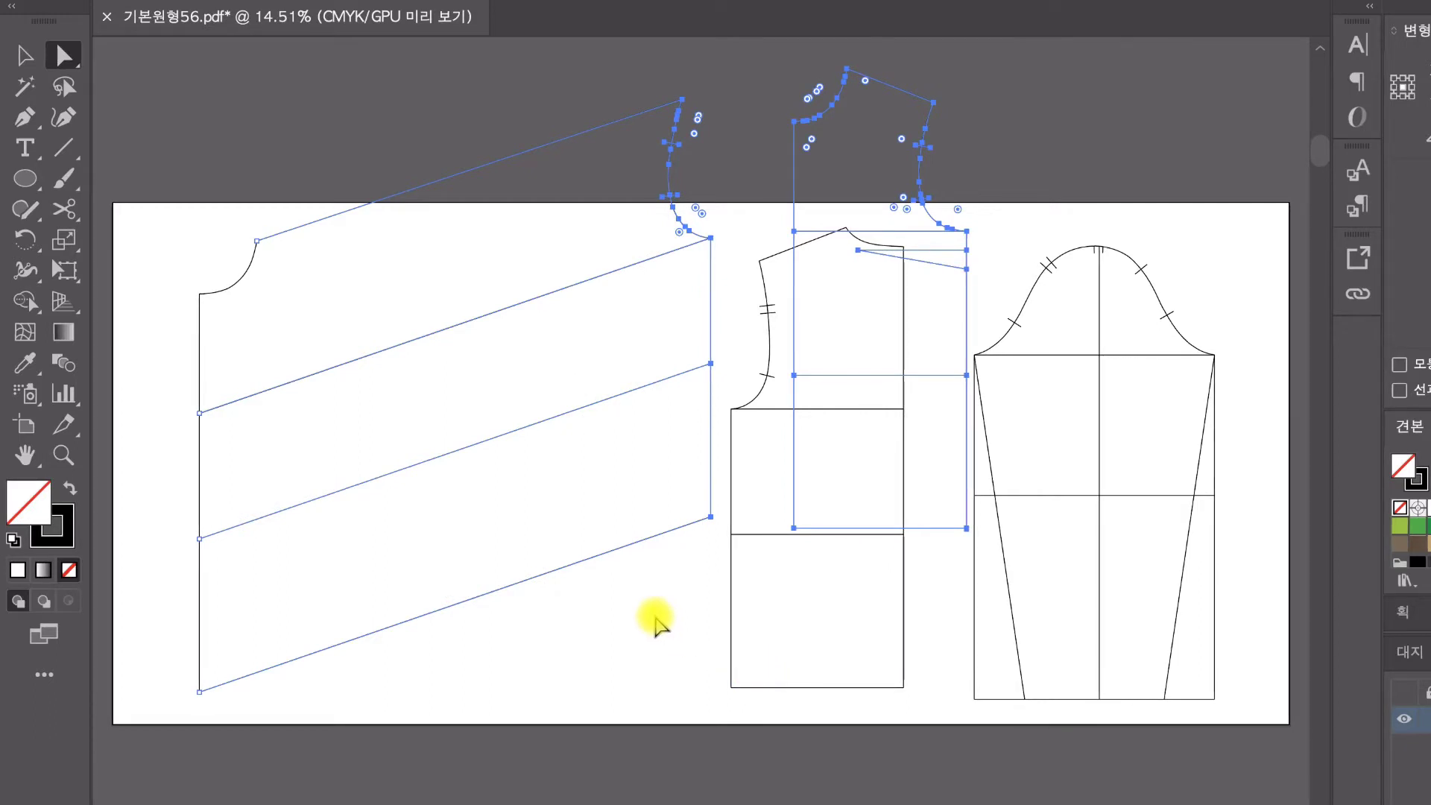
left_click(658, 630)
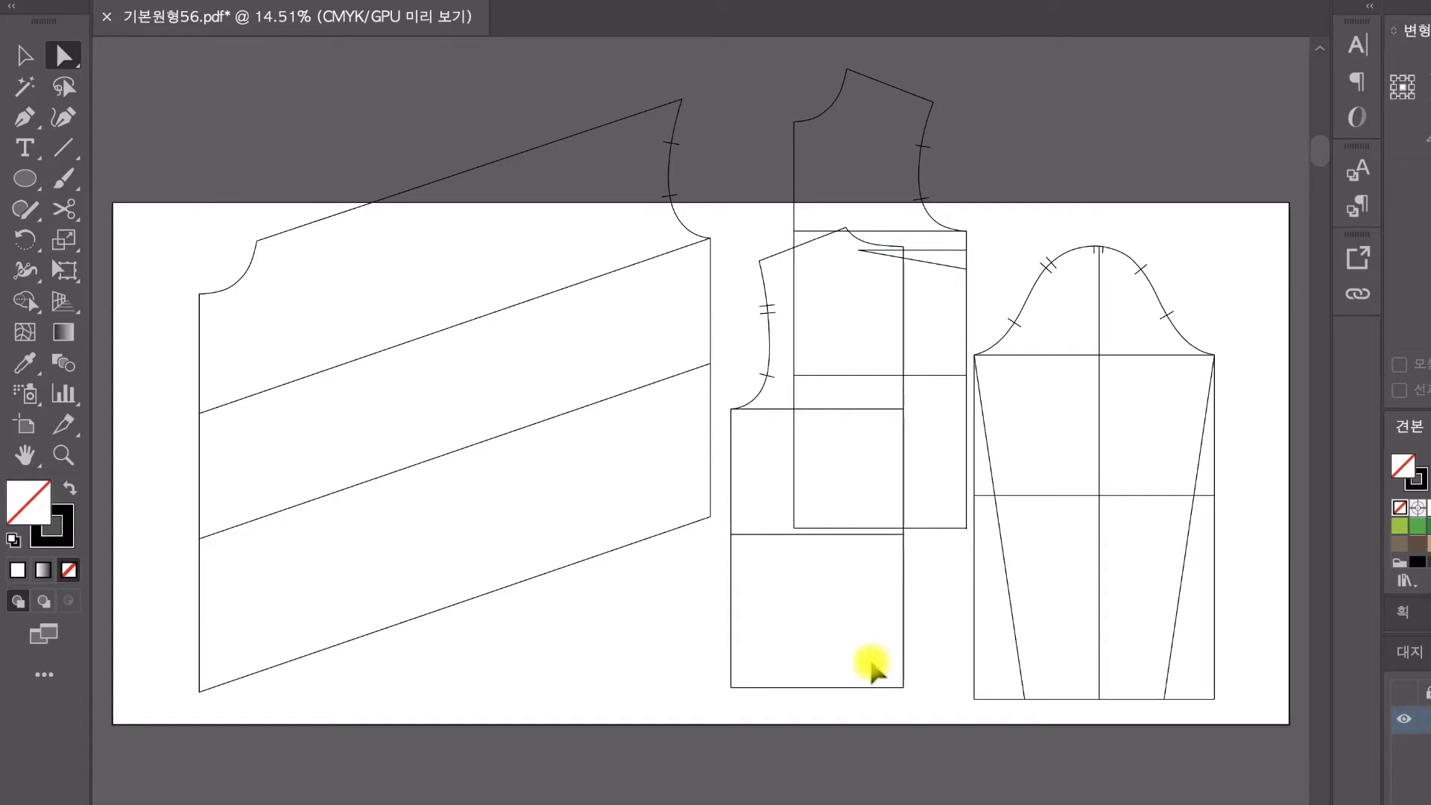
key("ctrl+z")
key("ctrl+z")
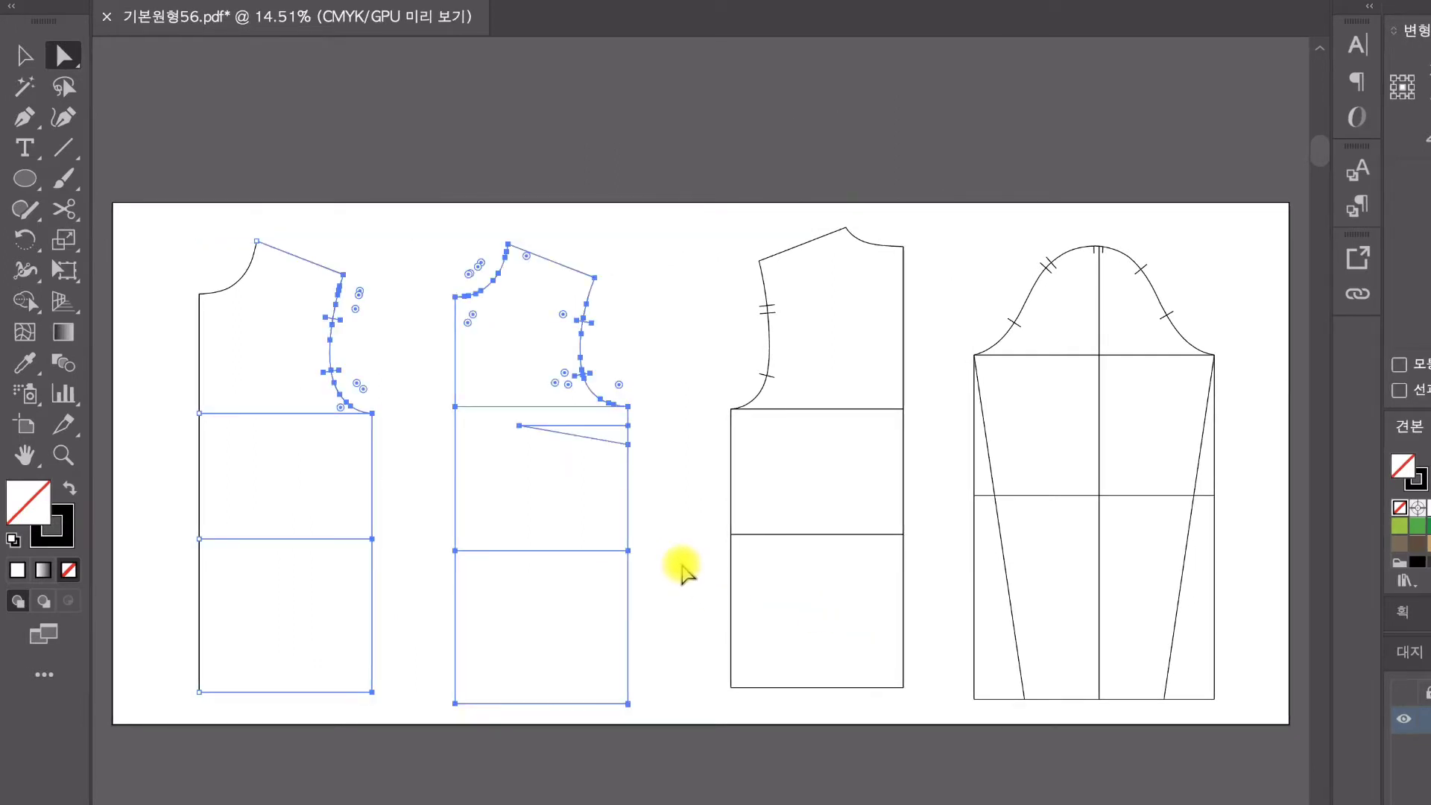
left_click(681, 571)
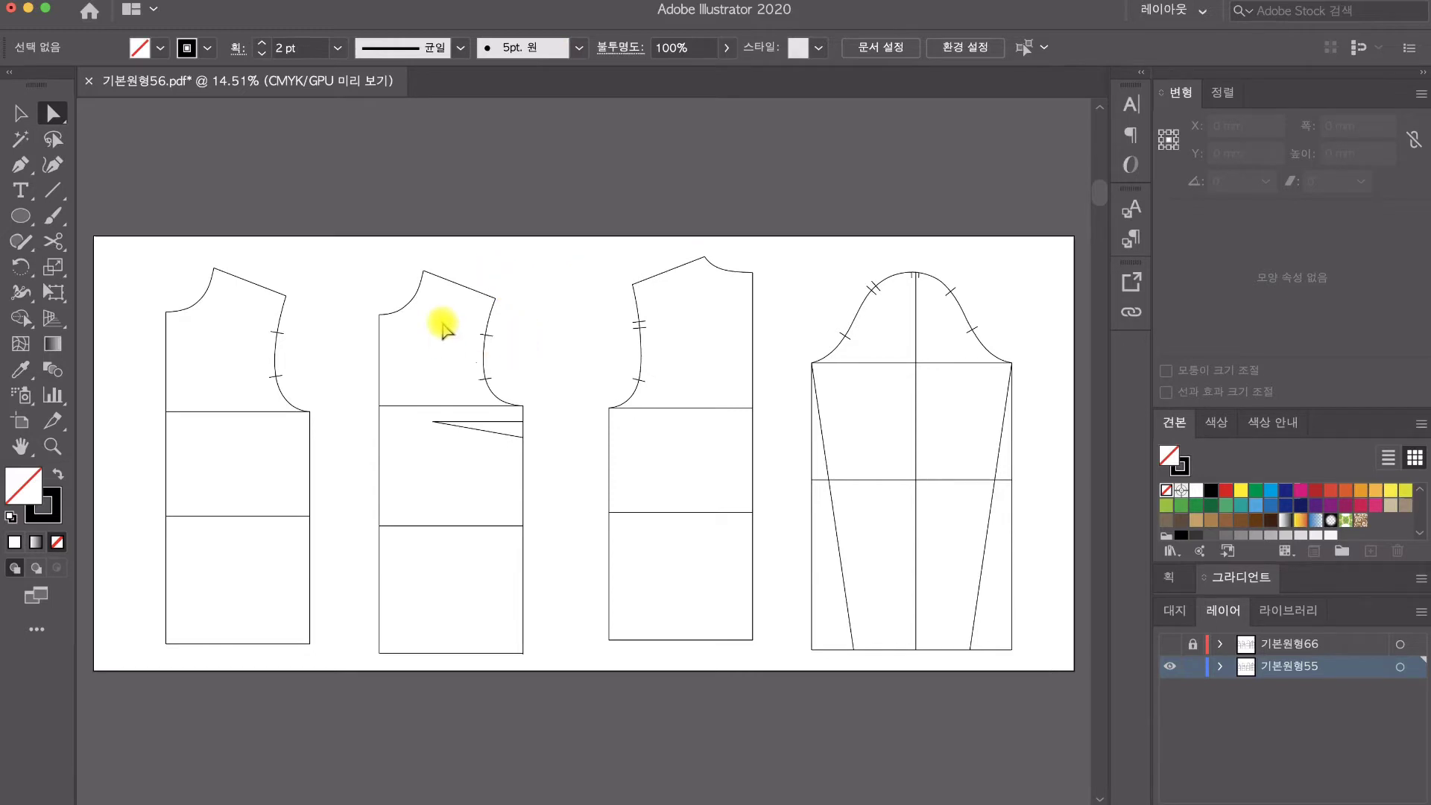
Step: Zoom in with the Zoom tool to examine the second bodice's neckline, shoulder and armhole beside the third bodice
left_click(53, 448)
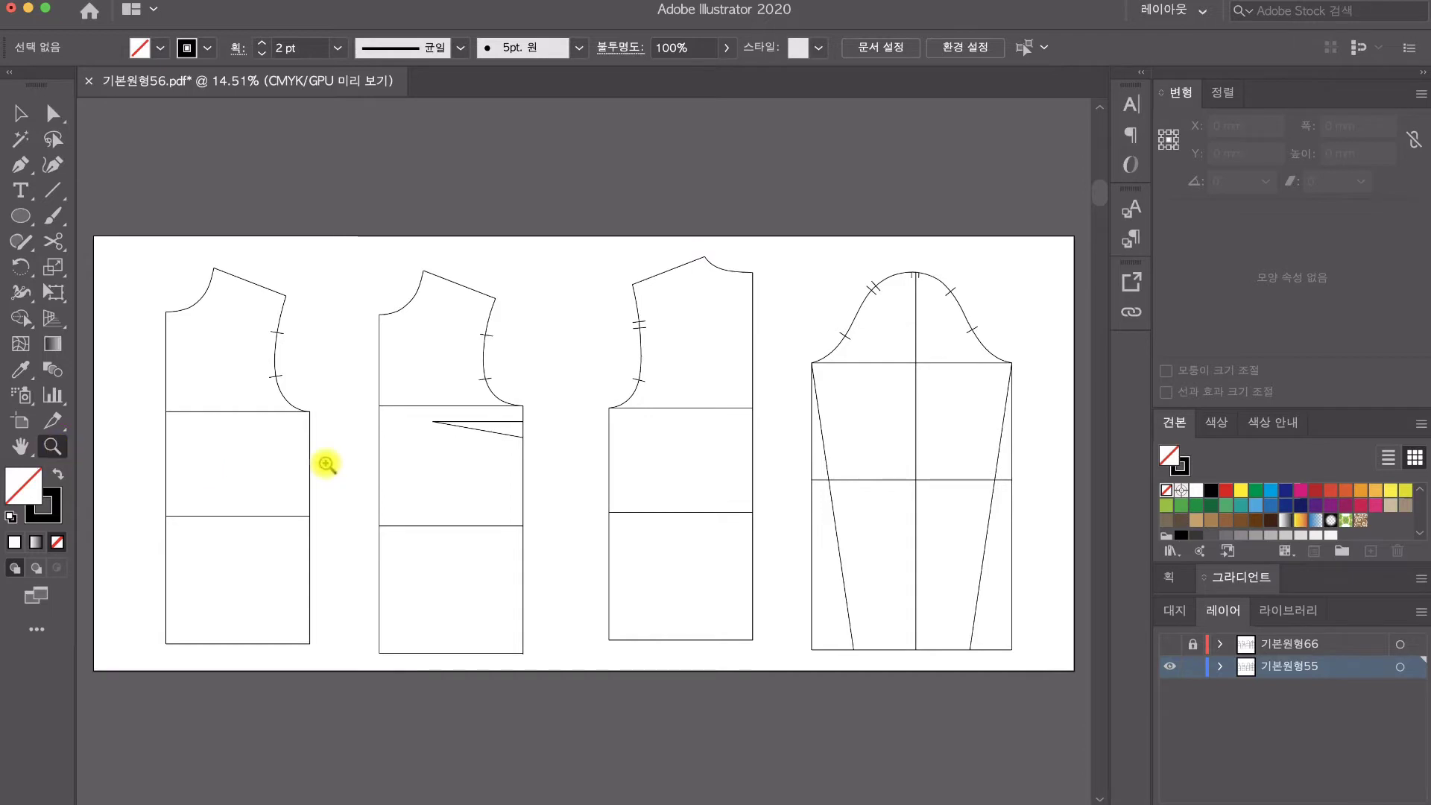
left_click_drag(570, 335, 623, 436)
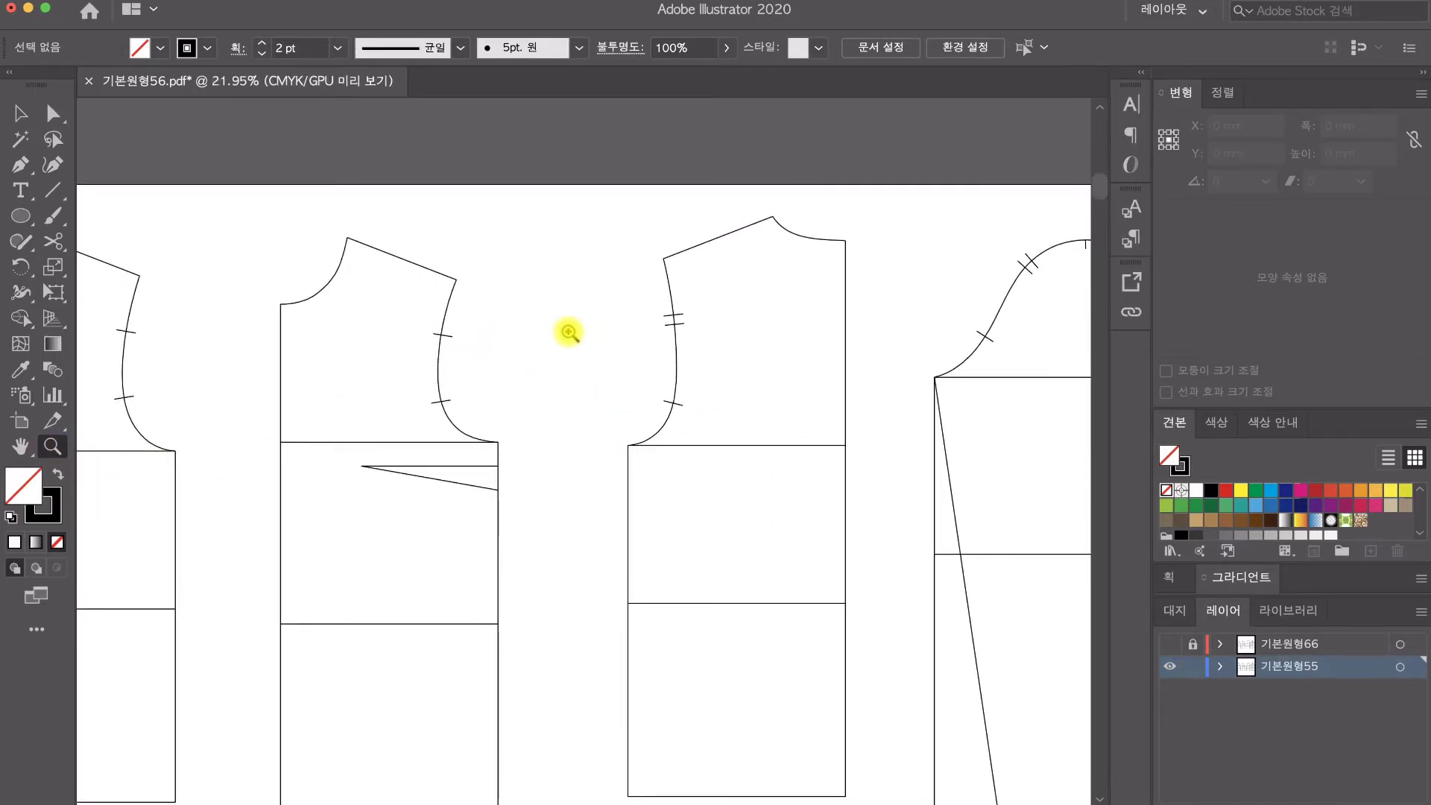
left_click_drag(565, 338, 576, 355)
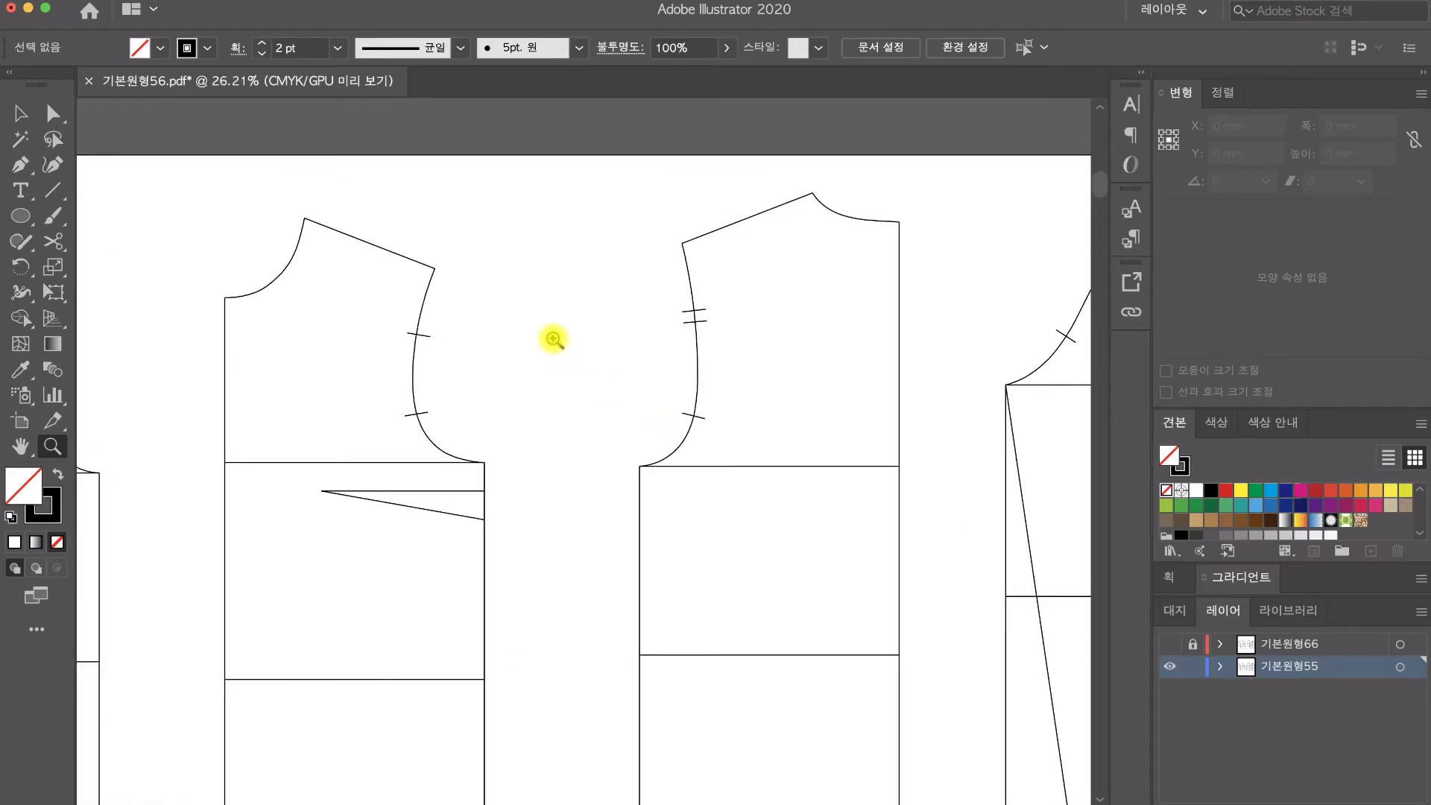
left_click_drag(556, 344, 517, 276)
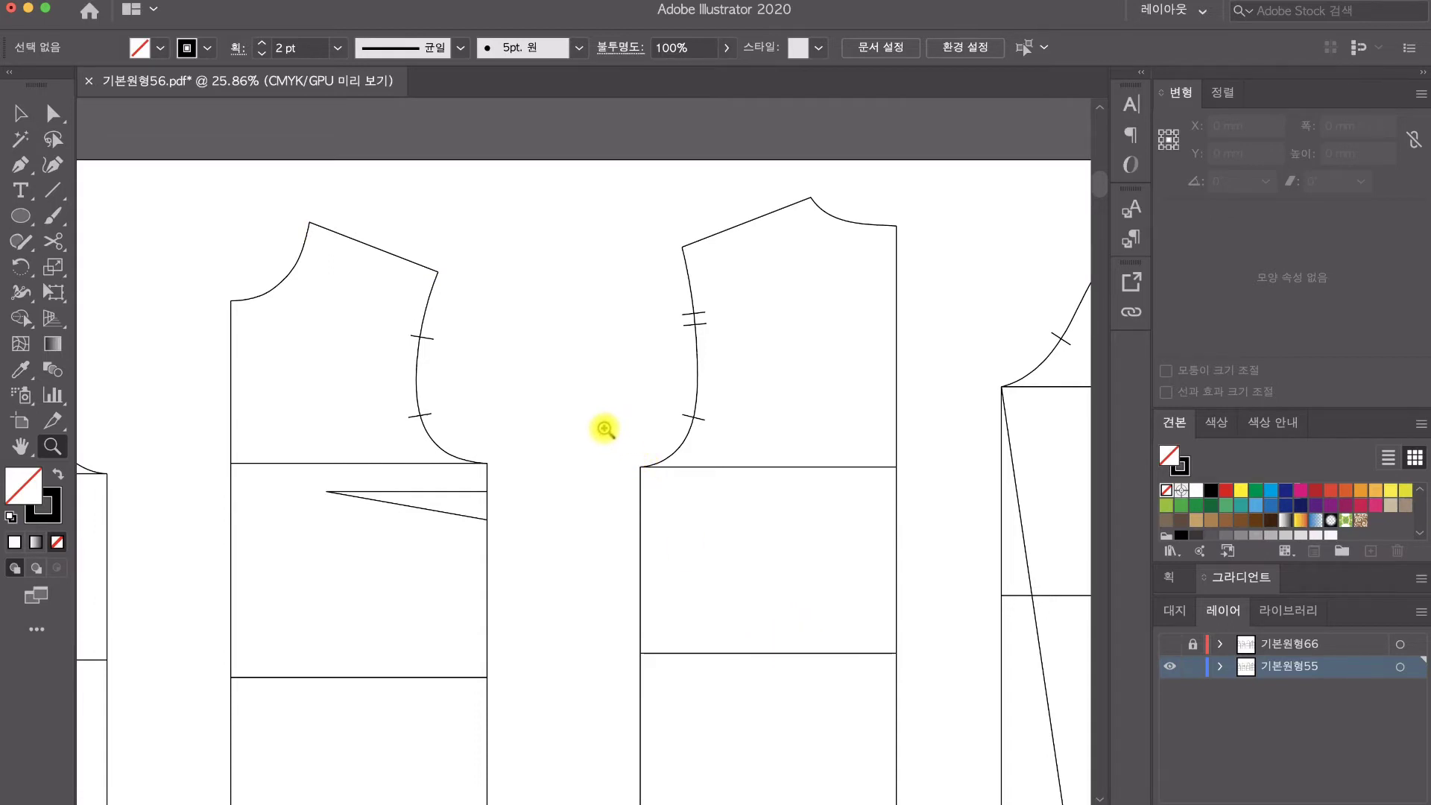
left_click(535, 440)
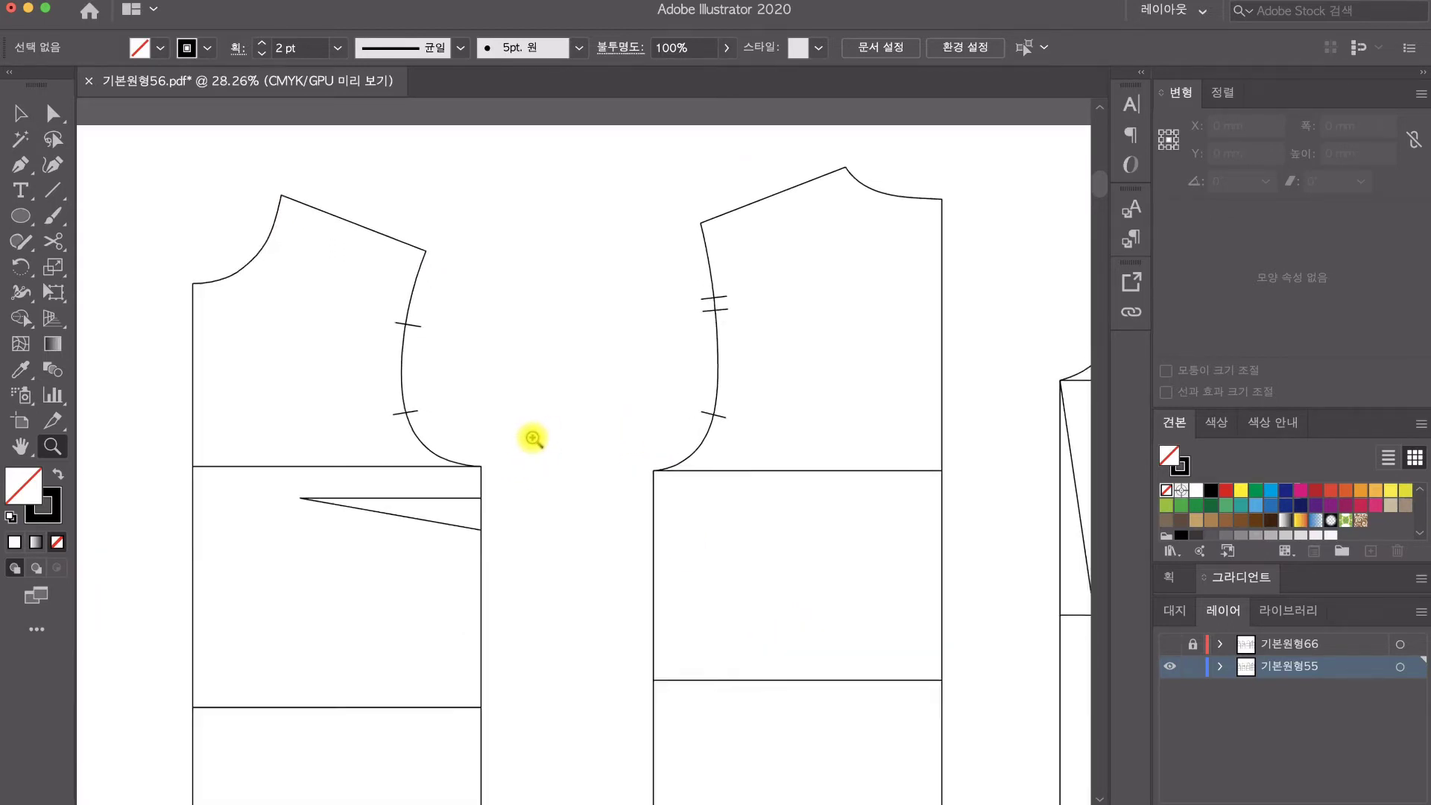
left_click_drag(531, 437, 534, 310)
left_click_drag(589, 410, 697, 578)
scroll(784, 665, "down", 3)
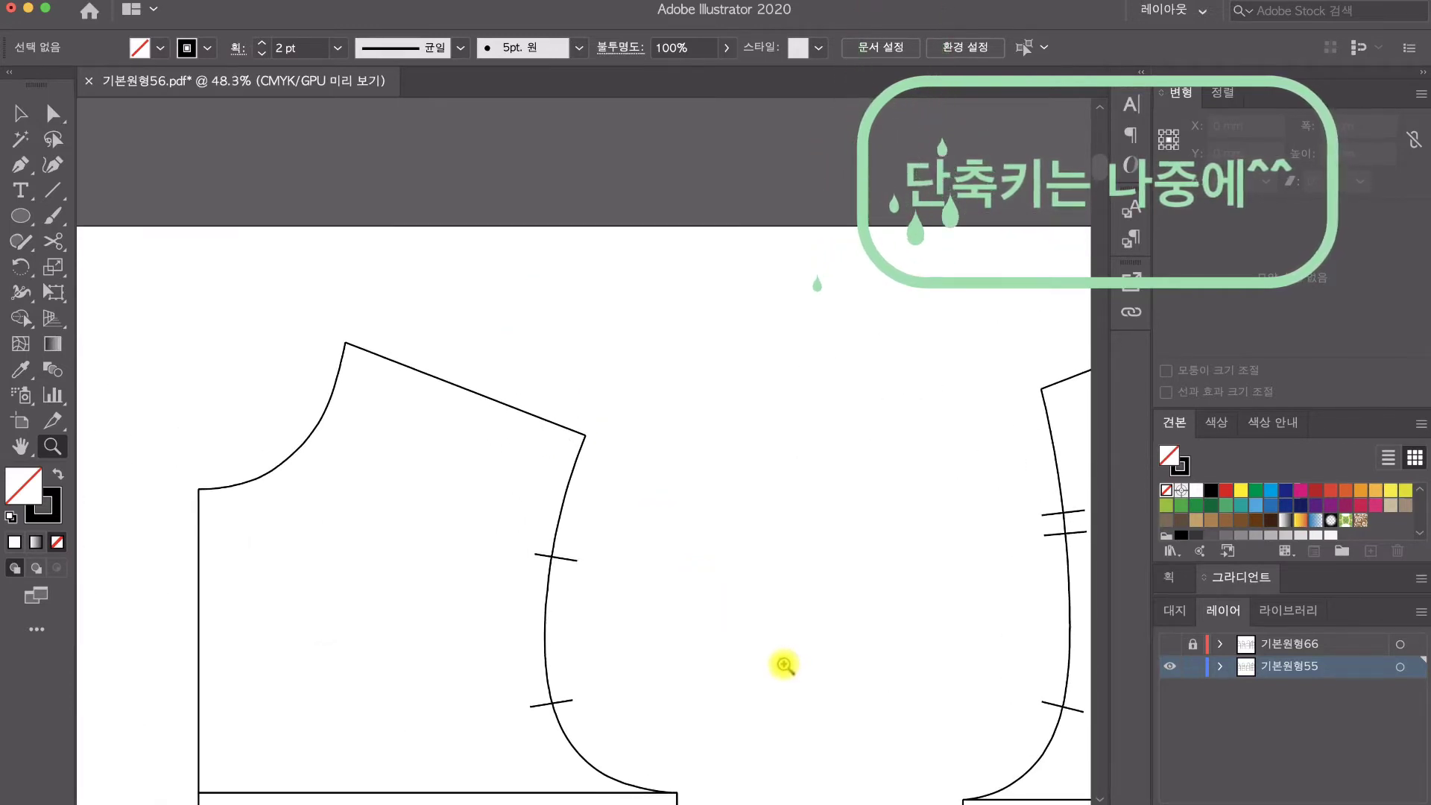
scroll(783, 663, "down", 1)
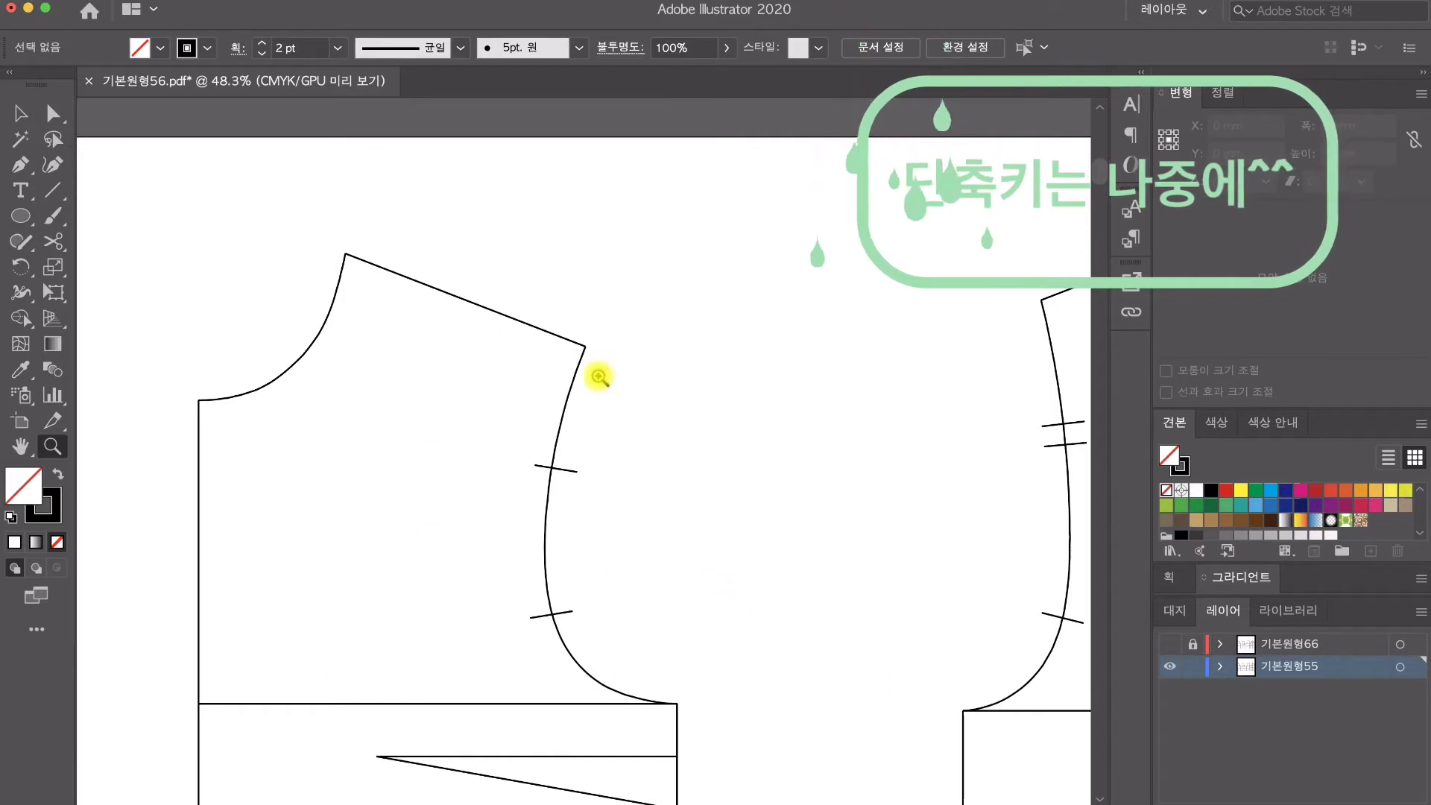
scroll(842, 634, "down", 2)
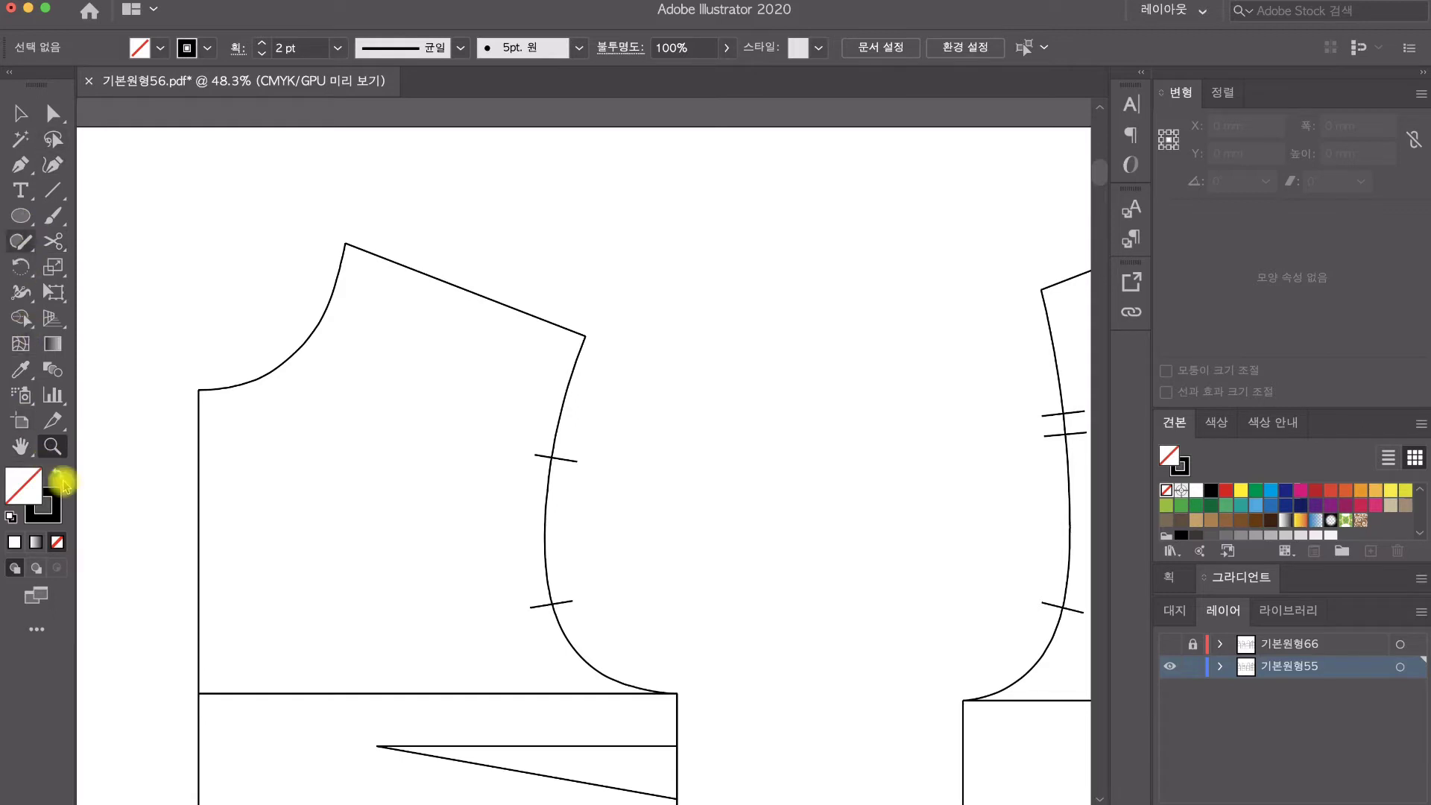
Step: Switch to Direct Selection, open the Document Info (문서 정보) panel and dock it as the last tab beside 변형, 정렬 and 특성
left_click(53, 113)
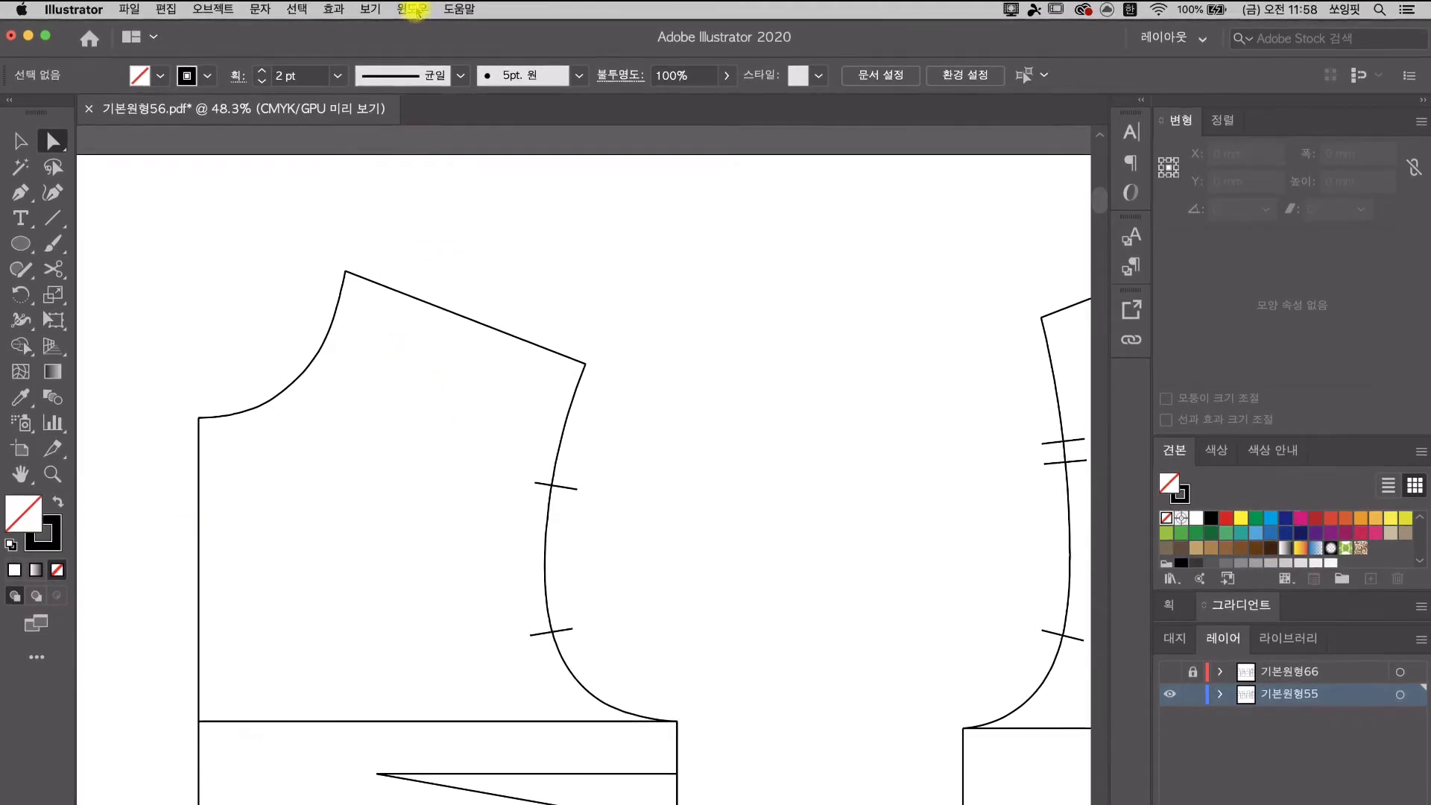
left_click(416, 10)
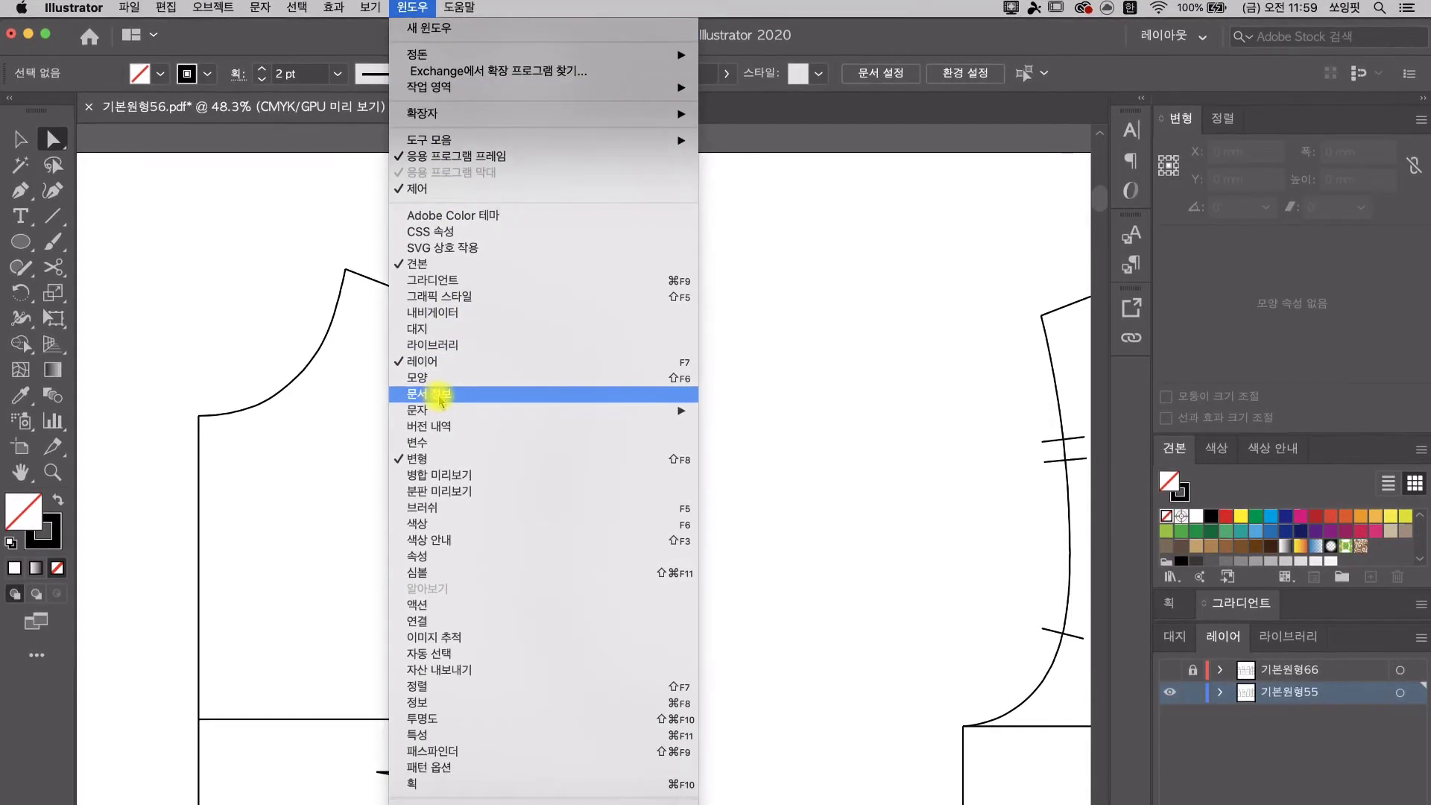
left_click(438, 396)
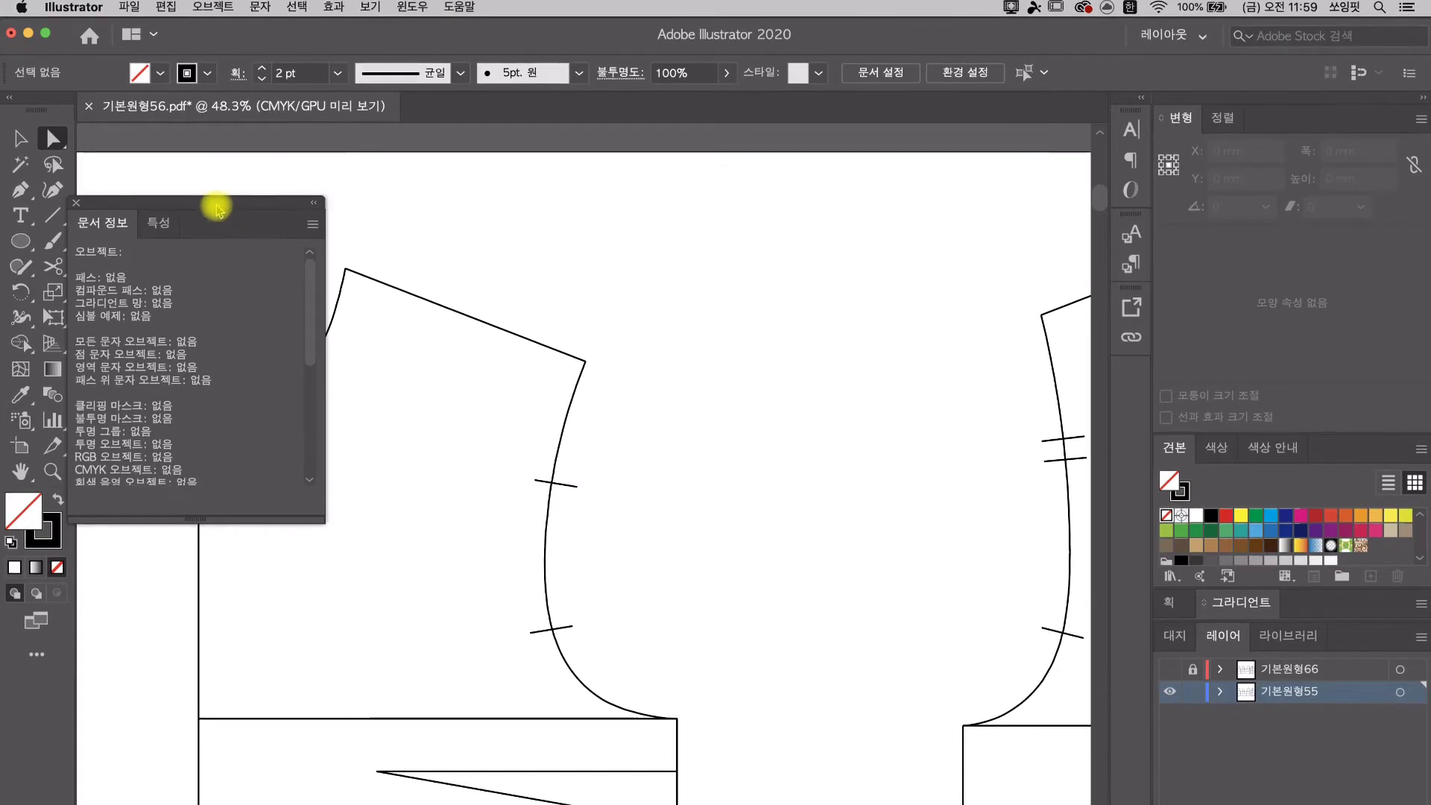
left_click_drag(217, 208, 1285, 129)
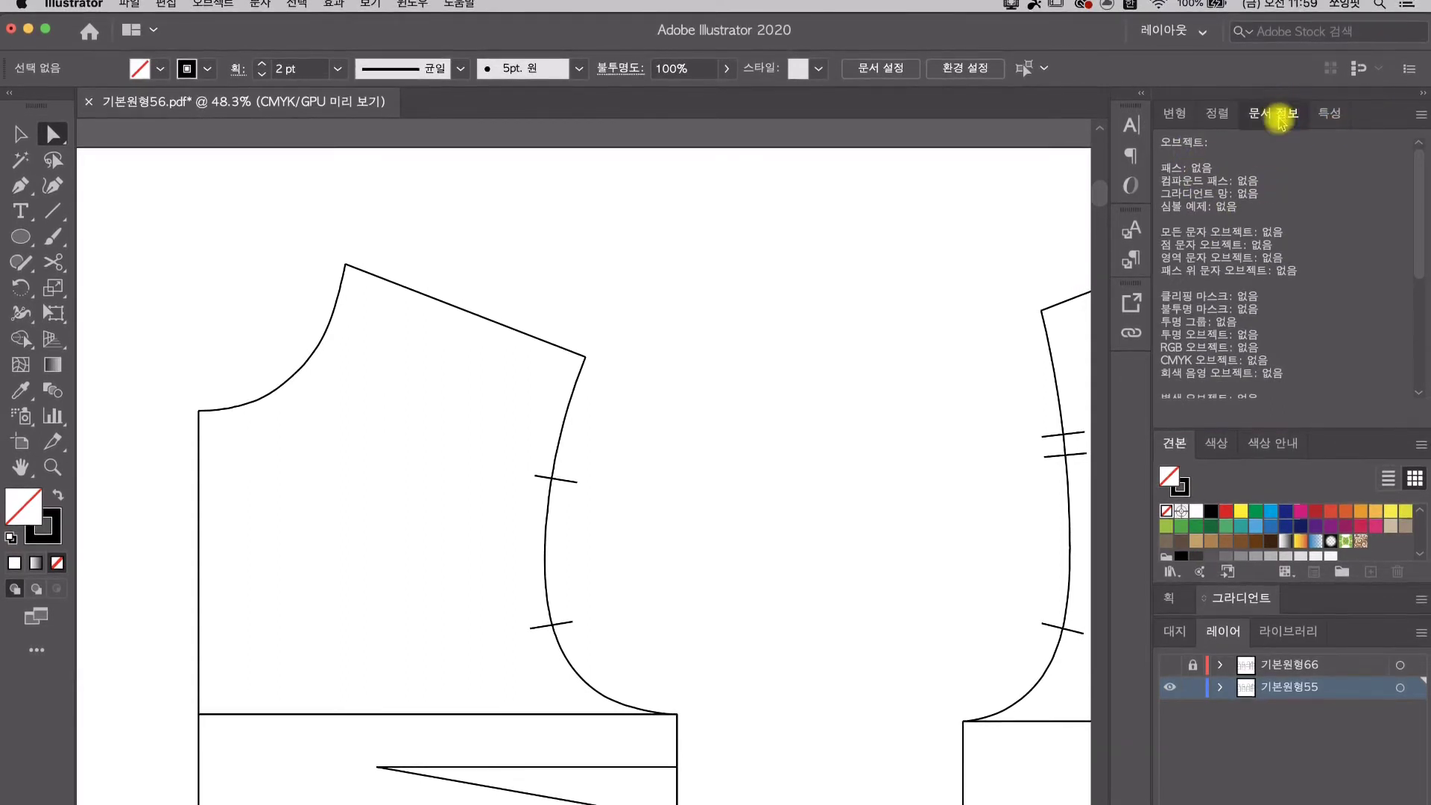
mouse_move(1280, 123)
left_mouse_down()
mouse_move(1268, 230)
mouse_move(1151, 313)
mouse_move(745, 255)
mouse_move(674, 212)
mouse_move(671, 310)
mouse_move(904, 367)
mouse_move(1236, 134)
mouse_move(1278, 70)
mouse_move(1271, 120)
left_mouse_up()
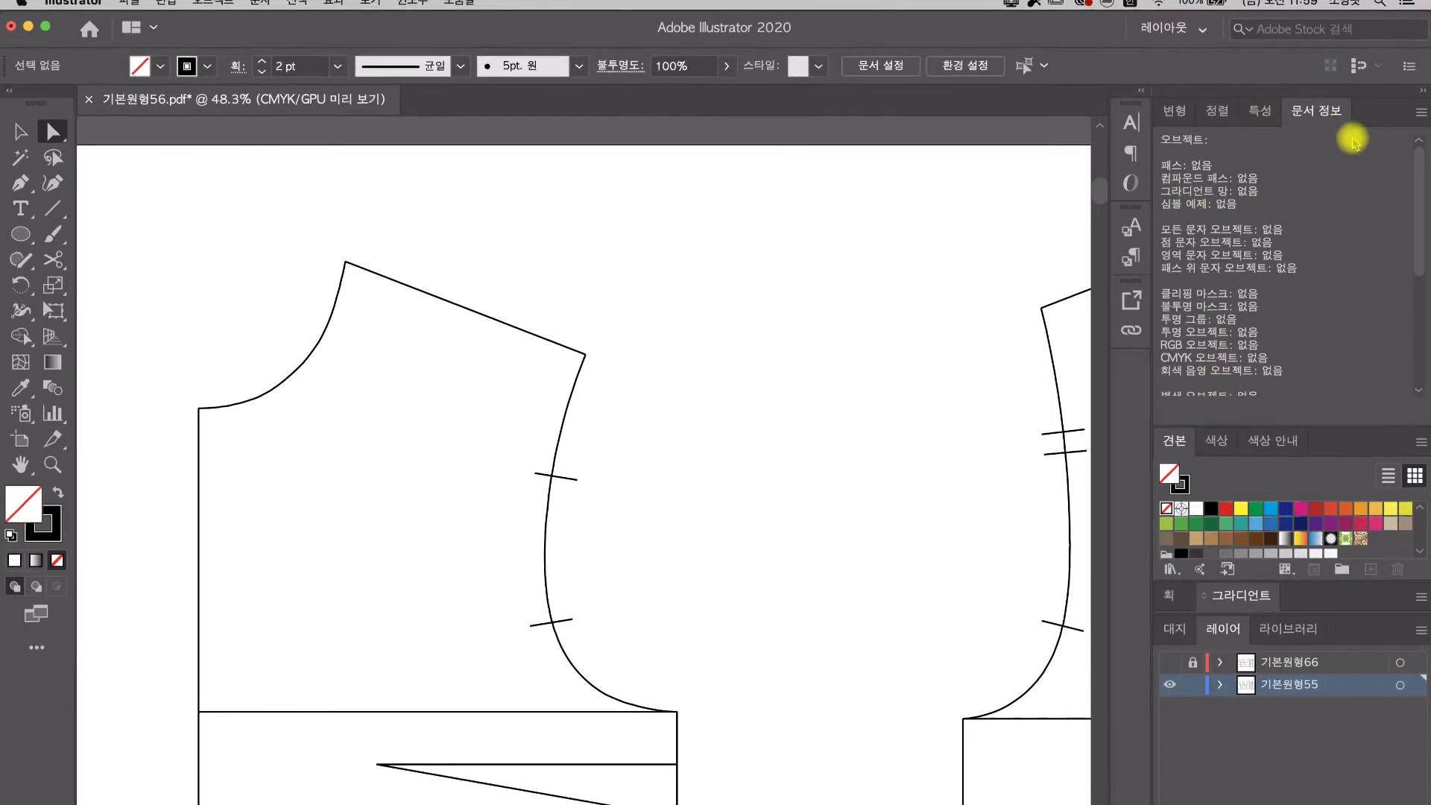
Step: View the document details (문서) in Document Info, and switch back to the object details (오브젝트)
left_click(1422, 119)
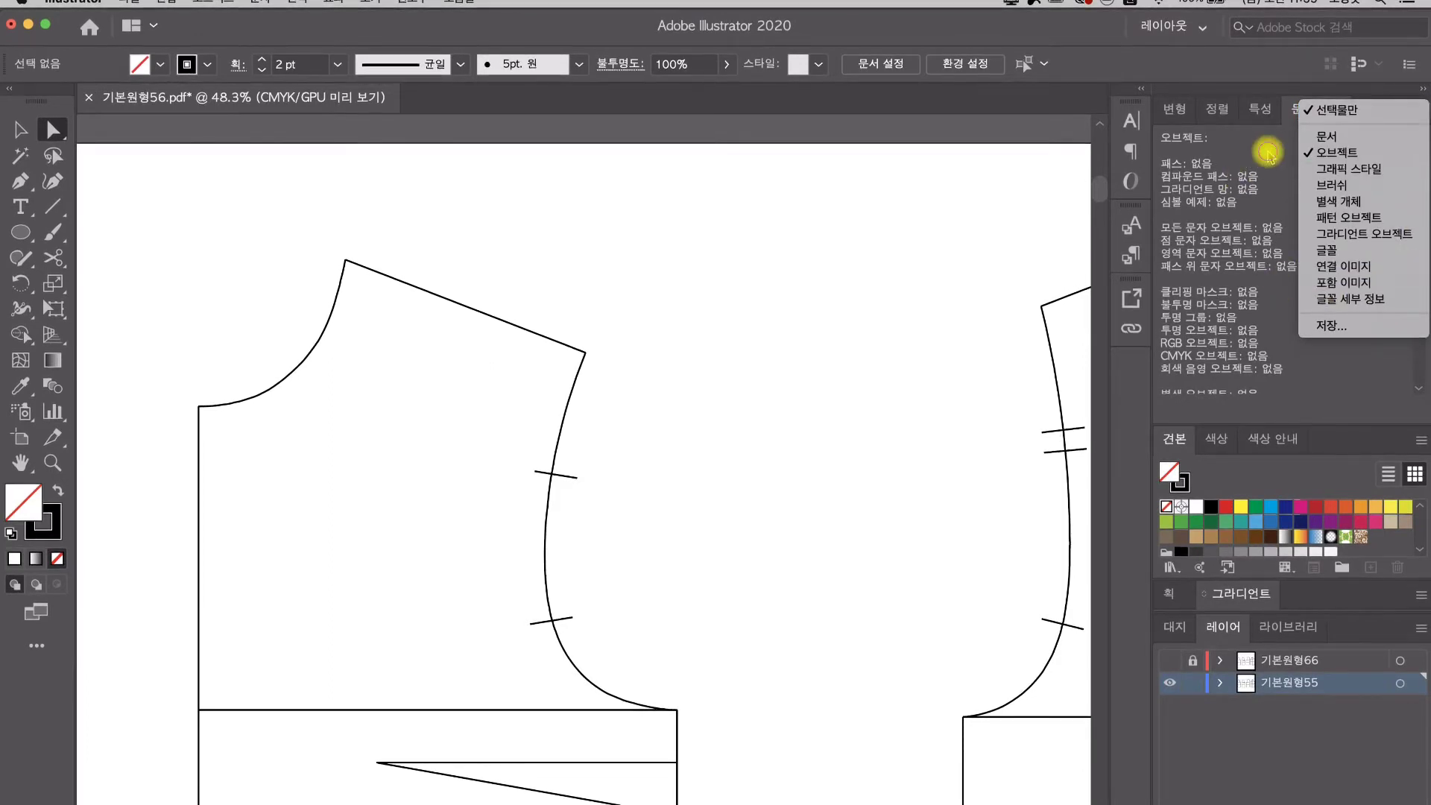
left_click(1269, 155)
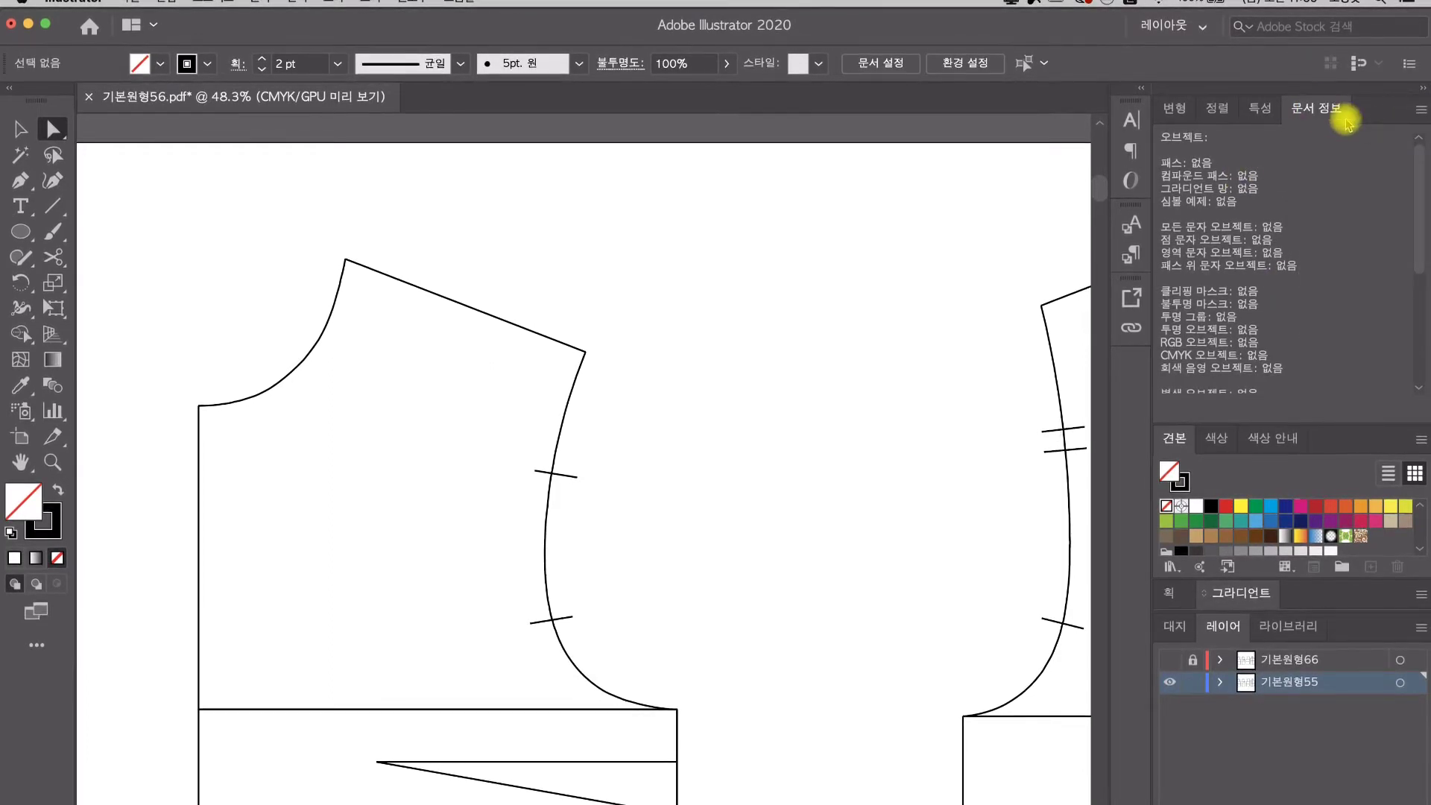
left_click(1420, 110)
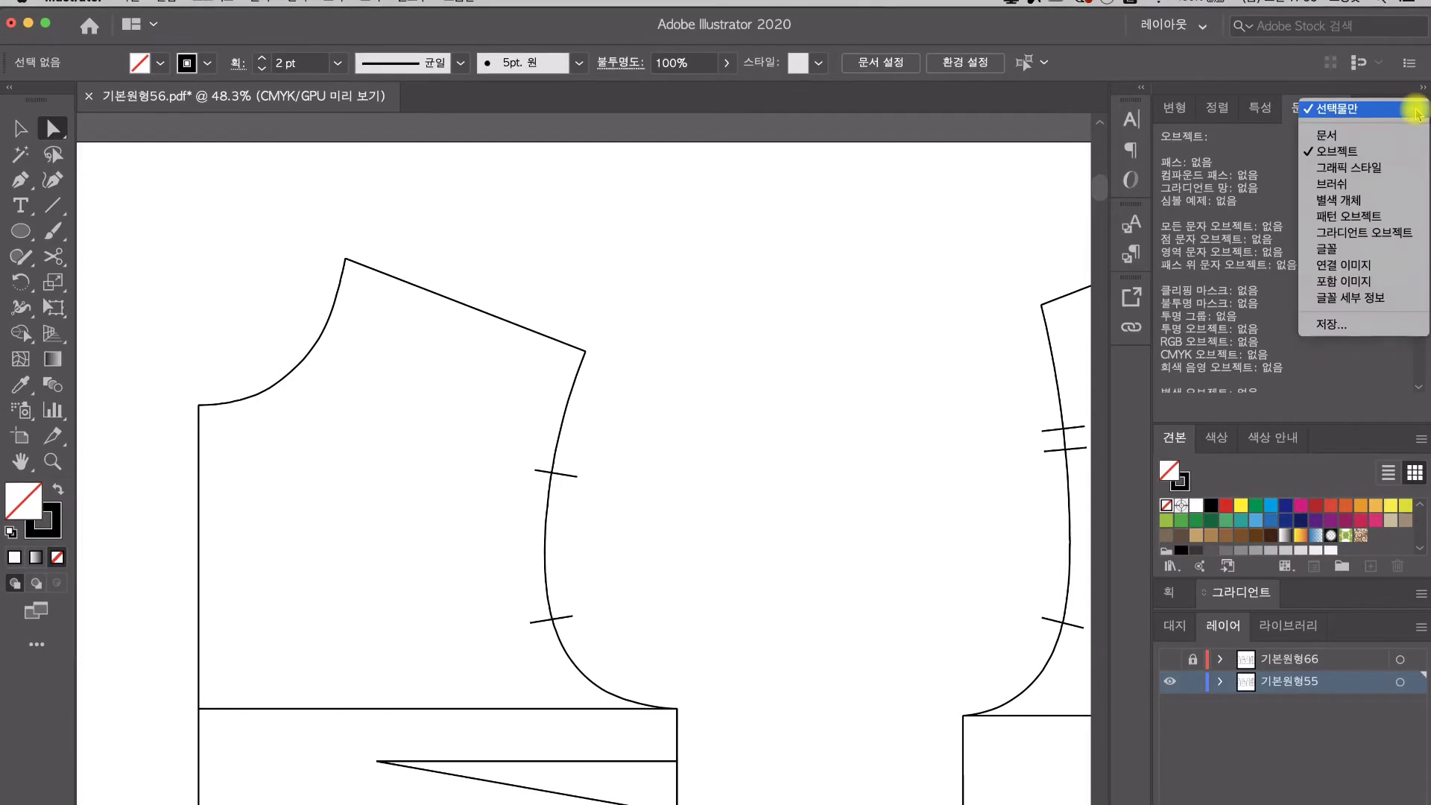
left_click(1306, 135)
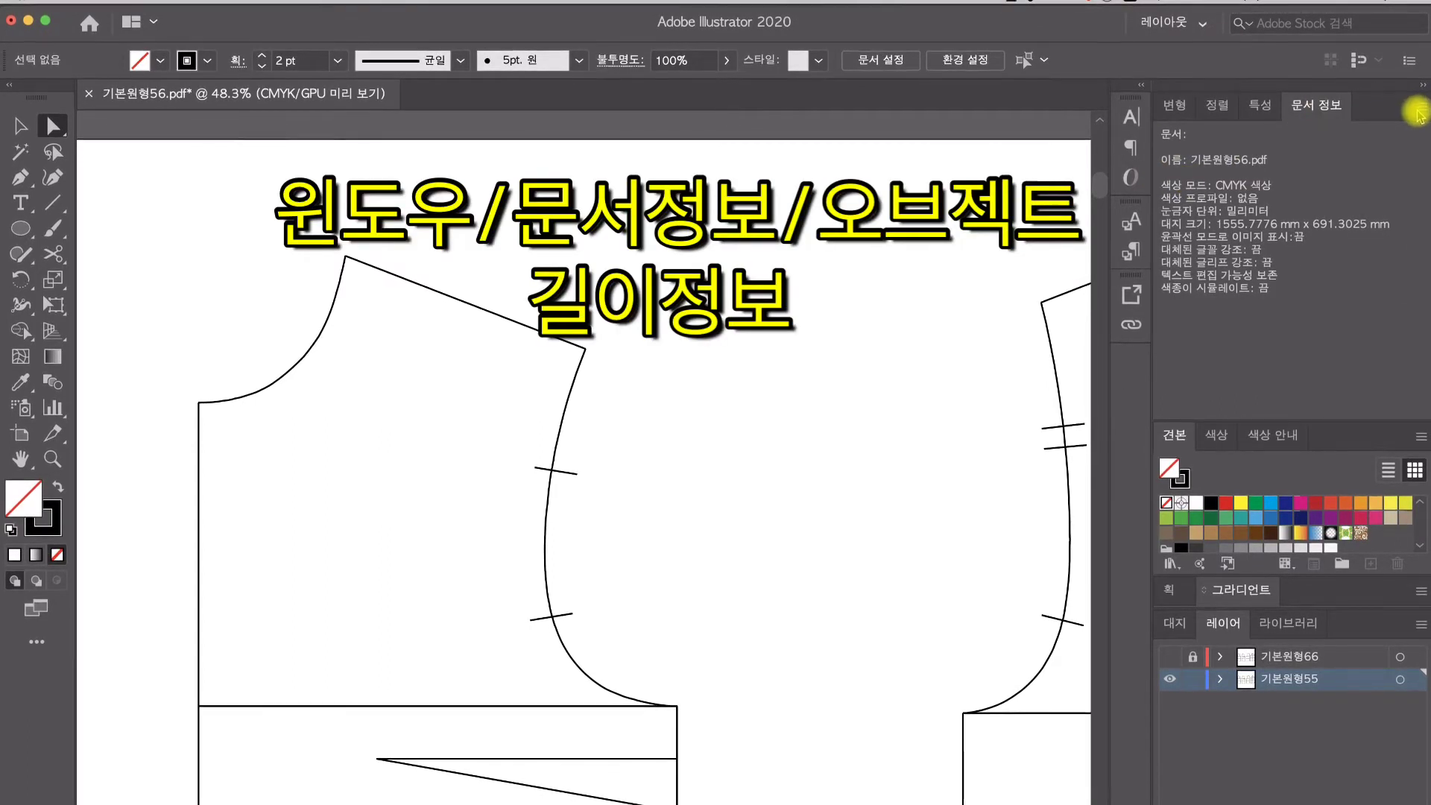
left_click(1419, 115)
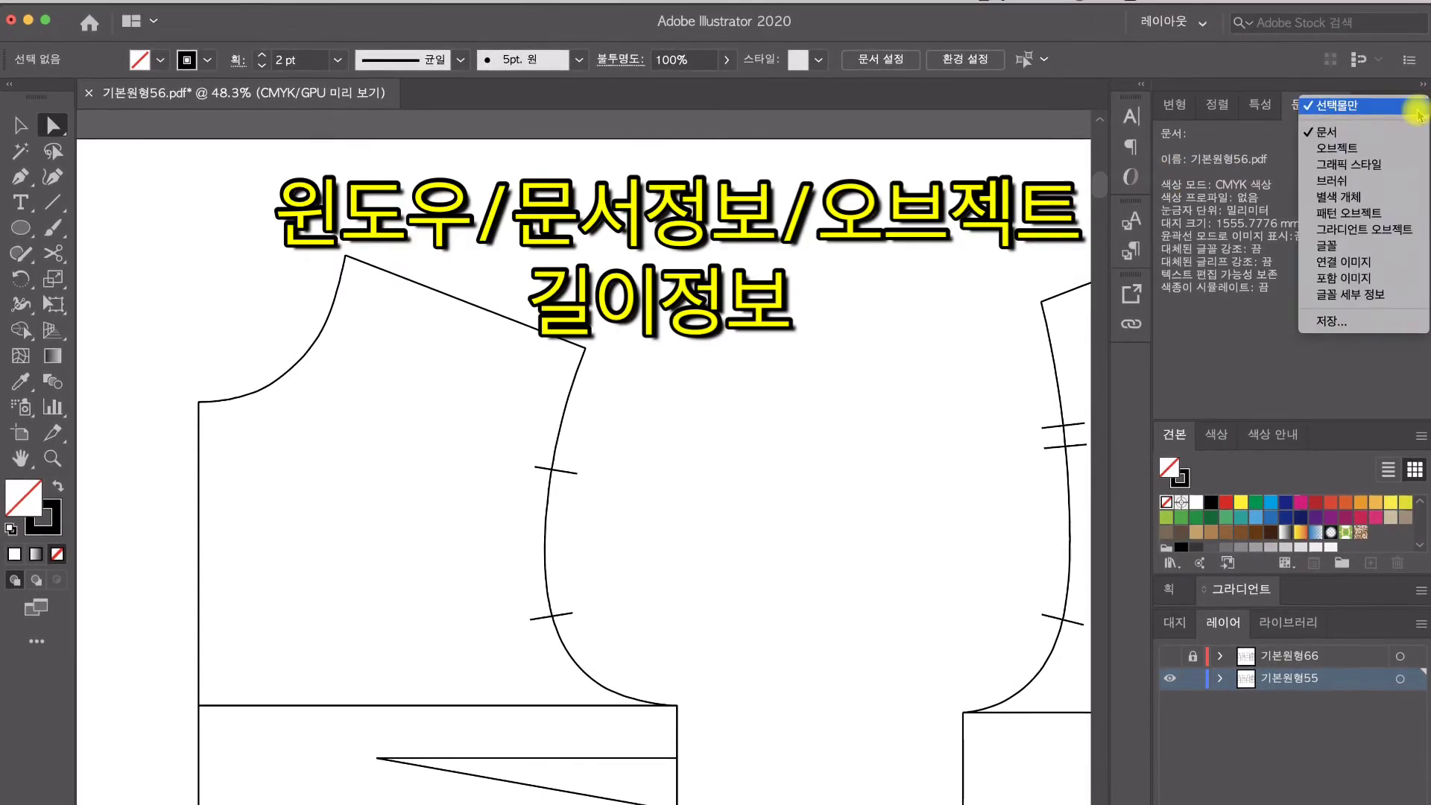
left_click(1340, 150)
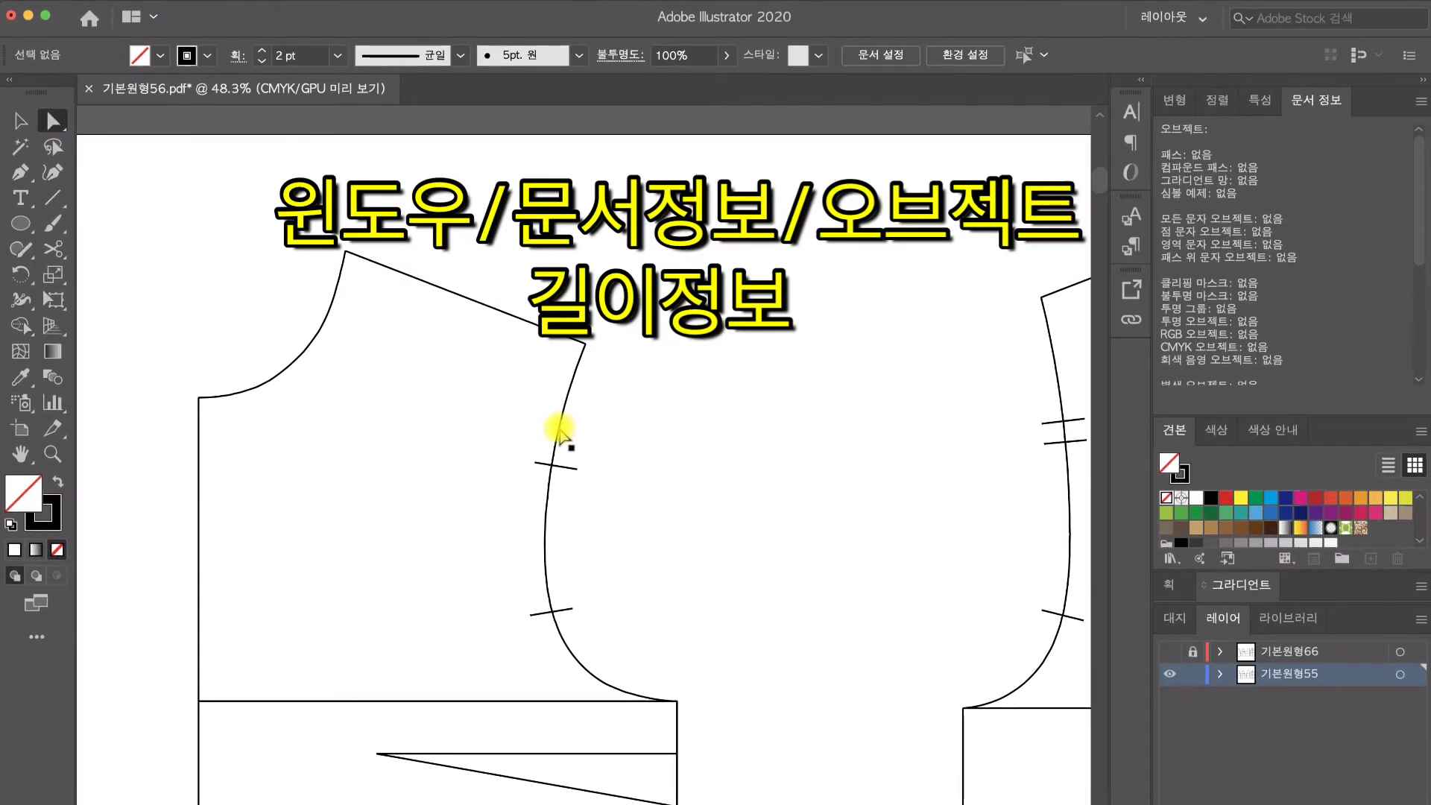
Step: Measure the armhole curves of the second and third bodices by selecting each with Direct Selection
left_click(559, 433)
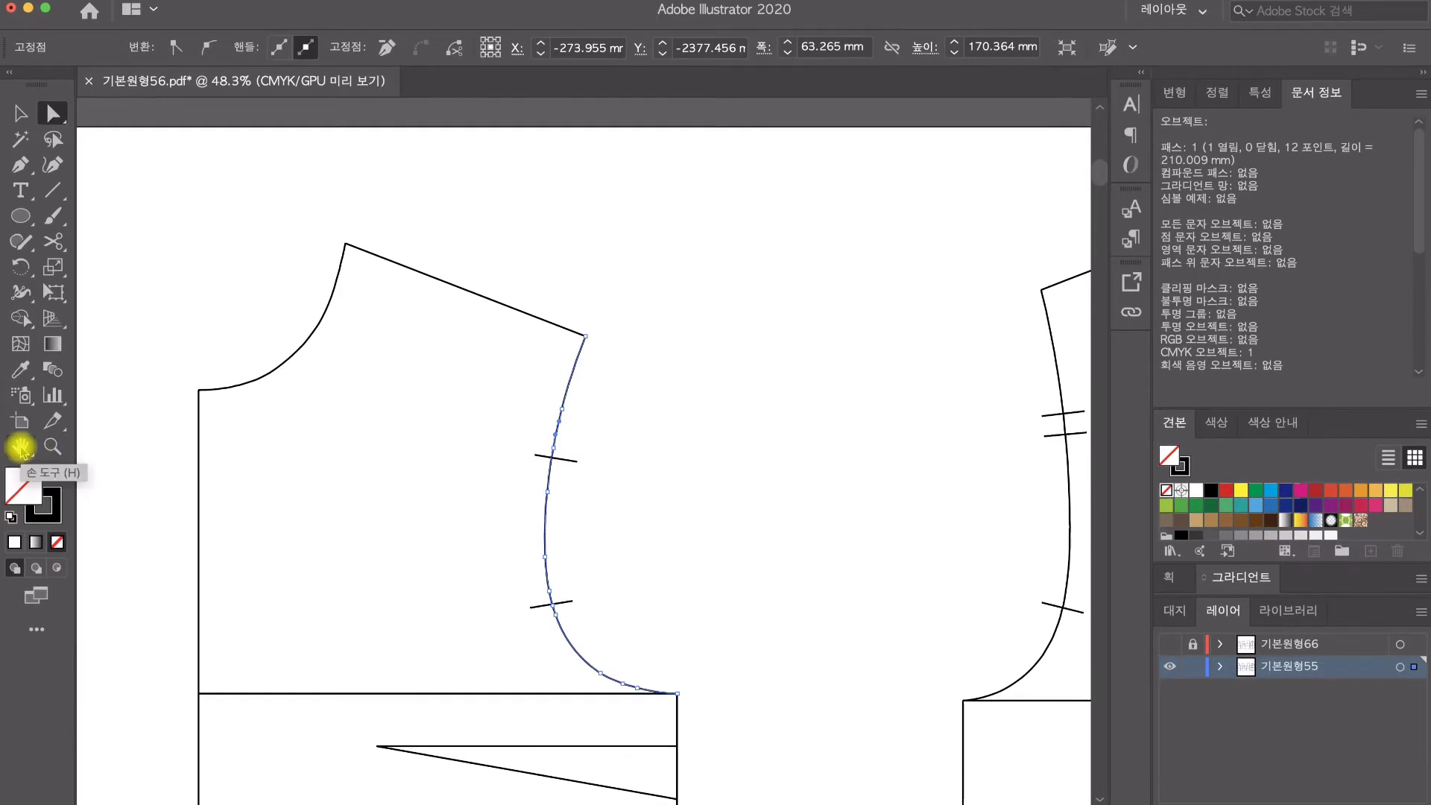
left_click(21, 447)
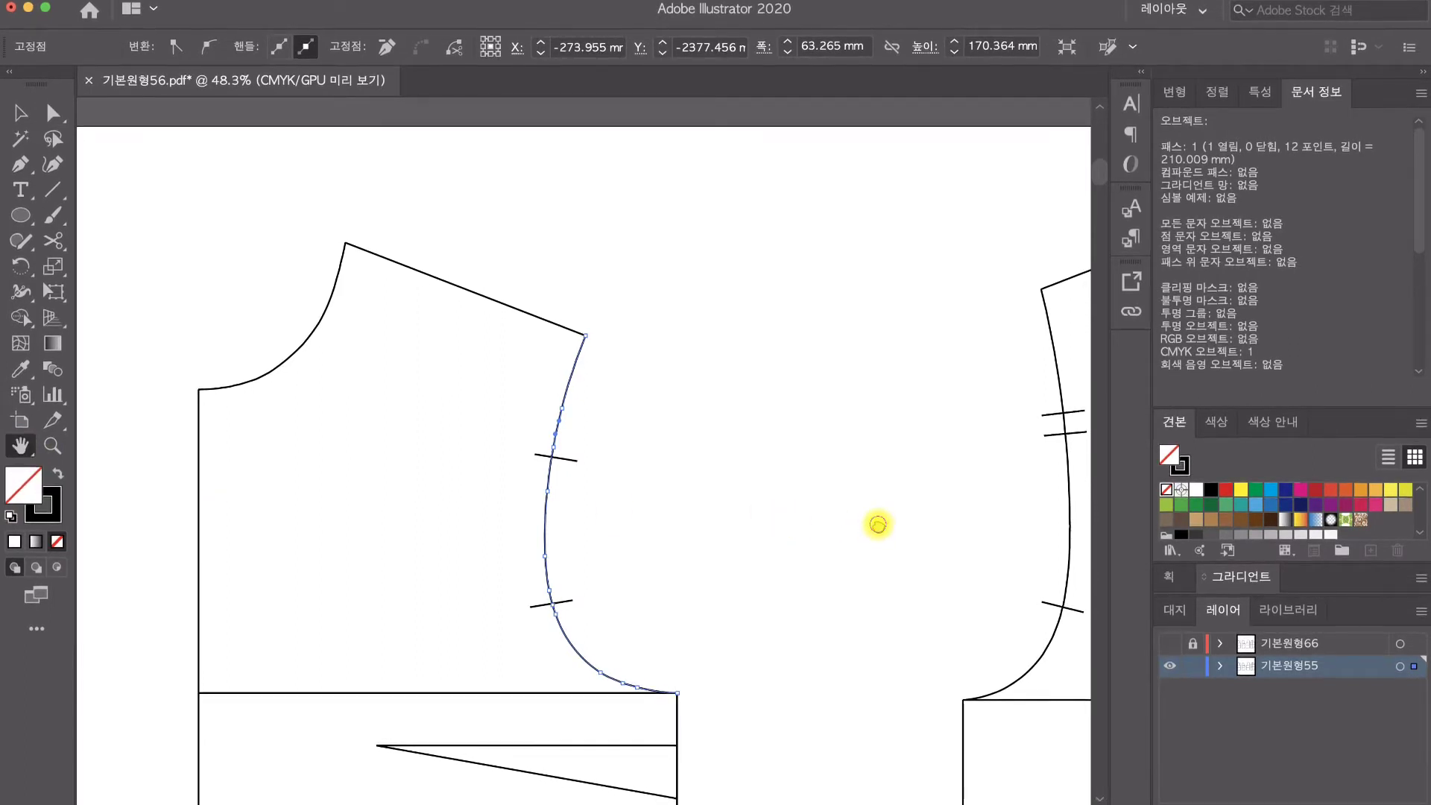
left_click_drag(878, 525, 608, 489)
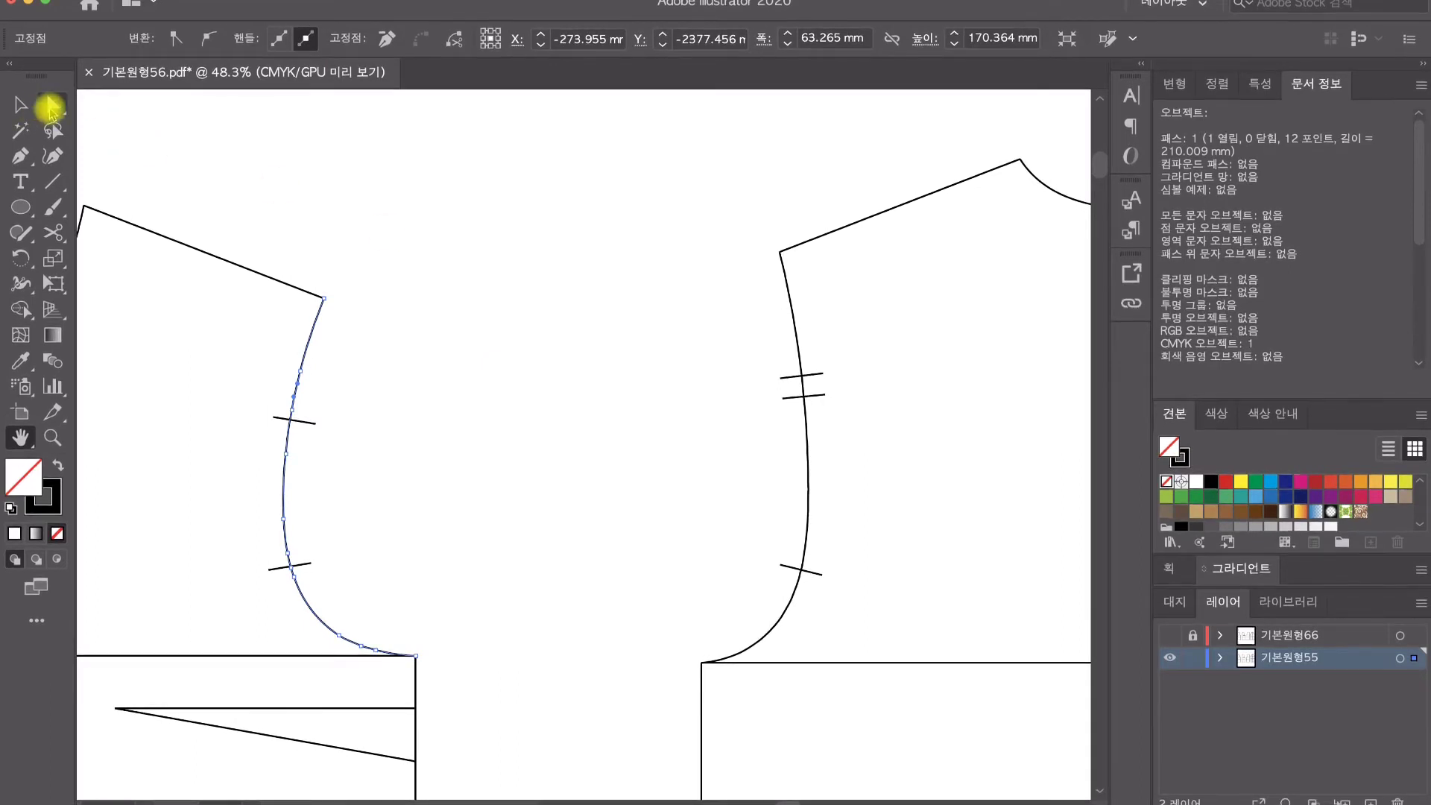
left_click(50, 106)
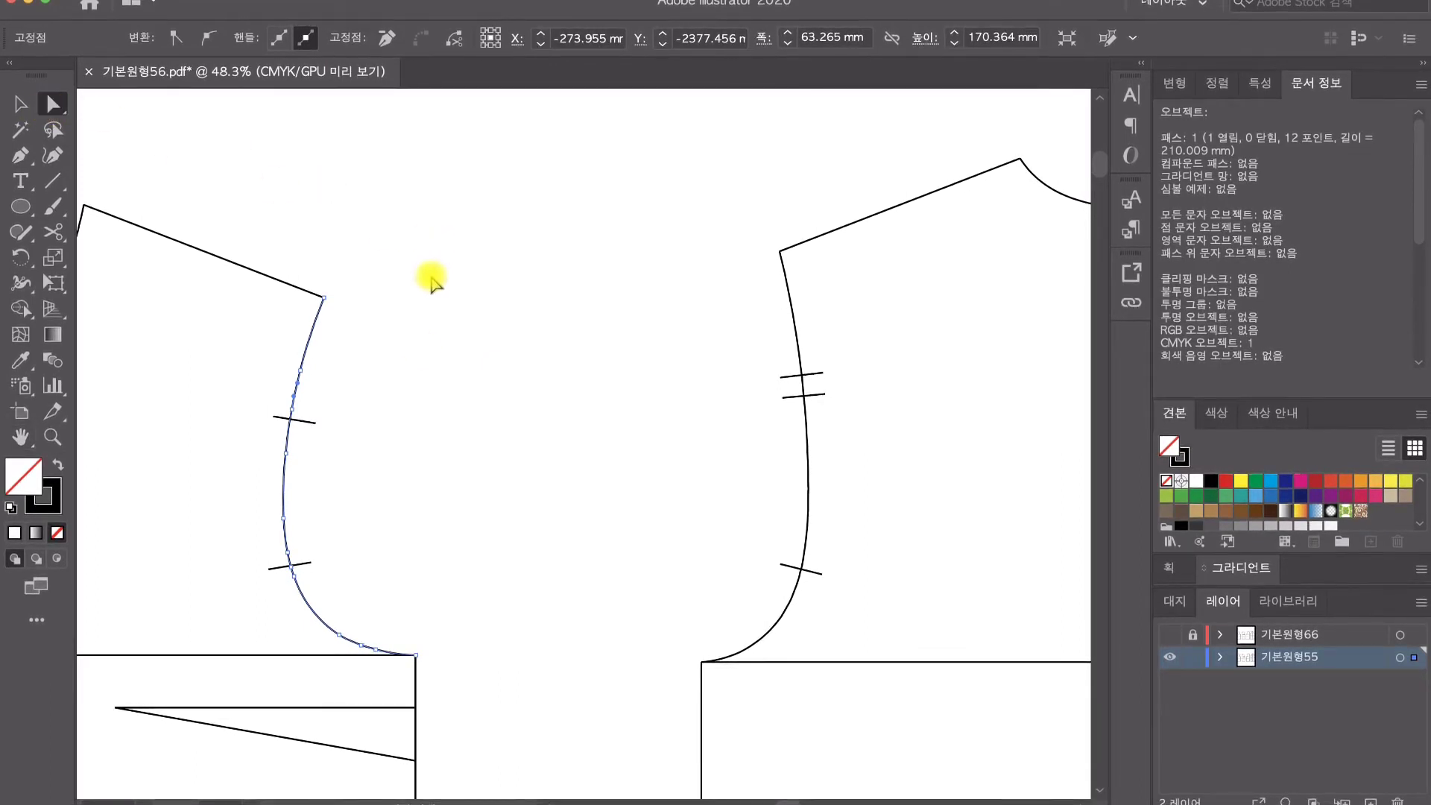
left_click(594, 524)
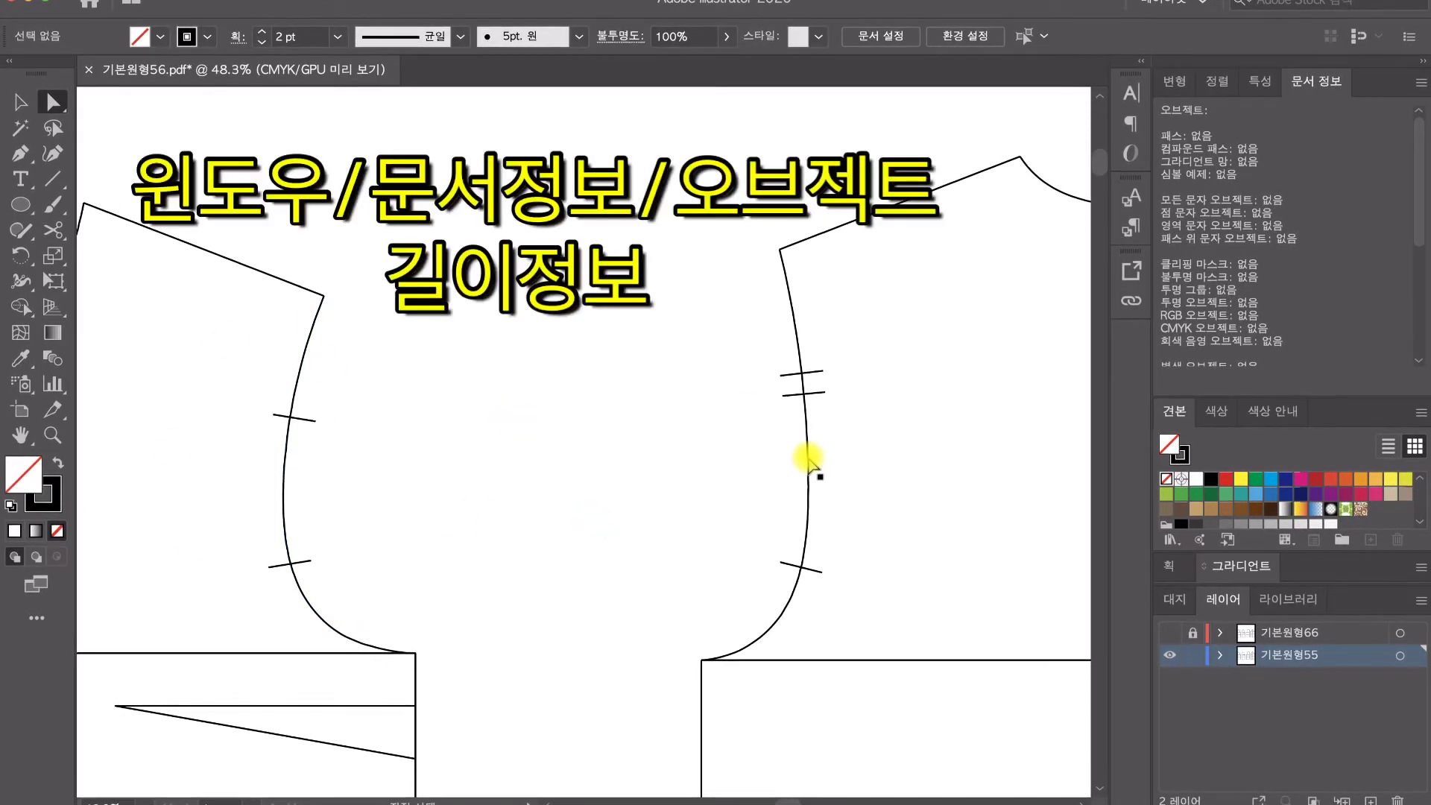
left_click(808, 459)
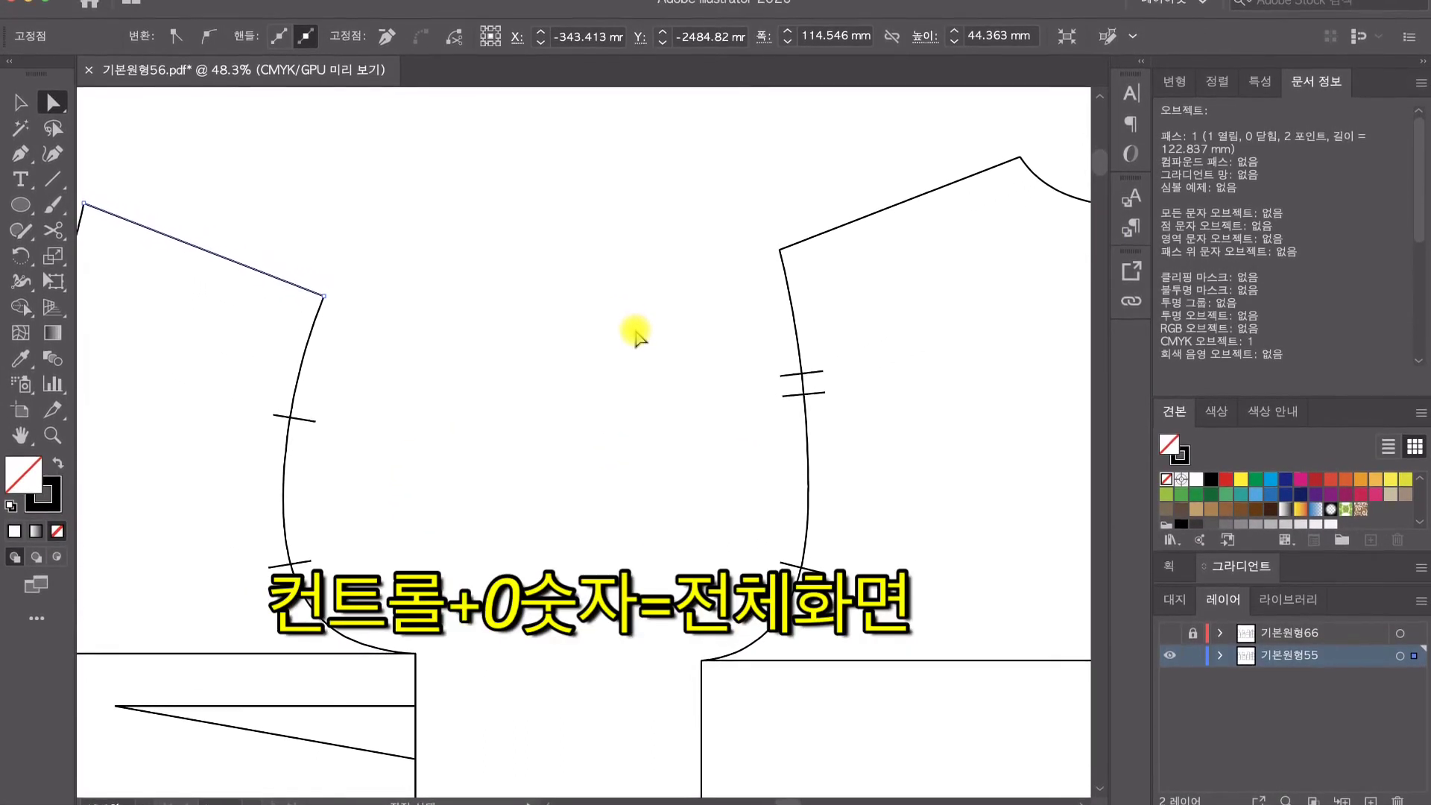
Step: Fit the whole artboard in the window and deselect the second bodice's shoulder line
key("ctrl")
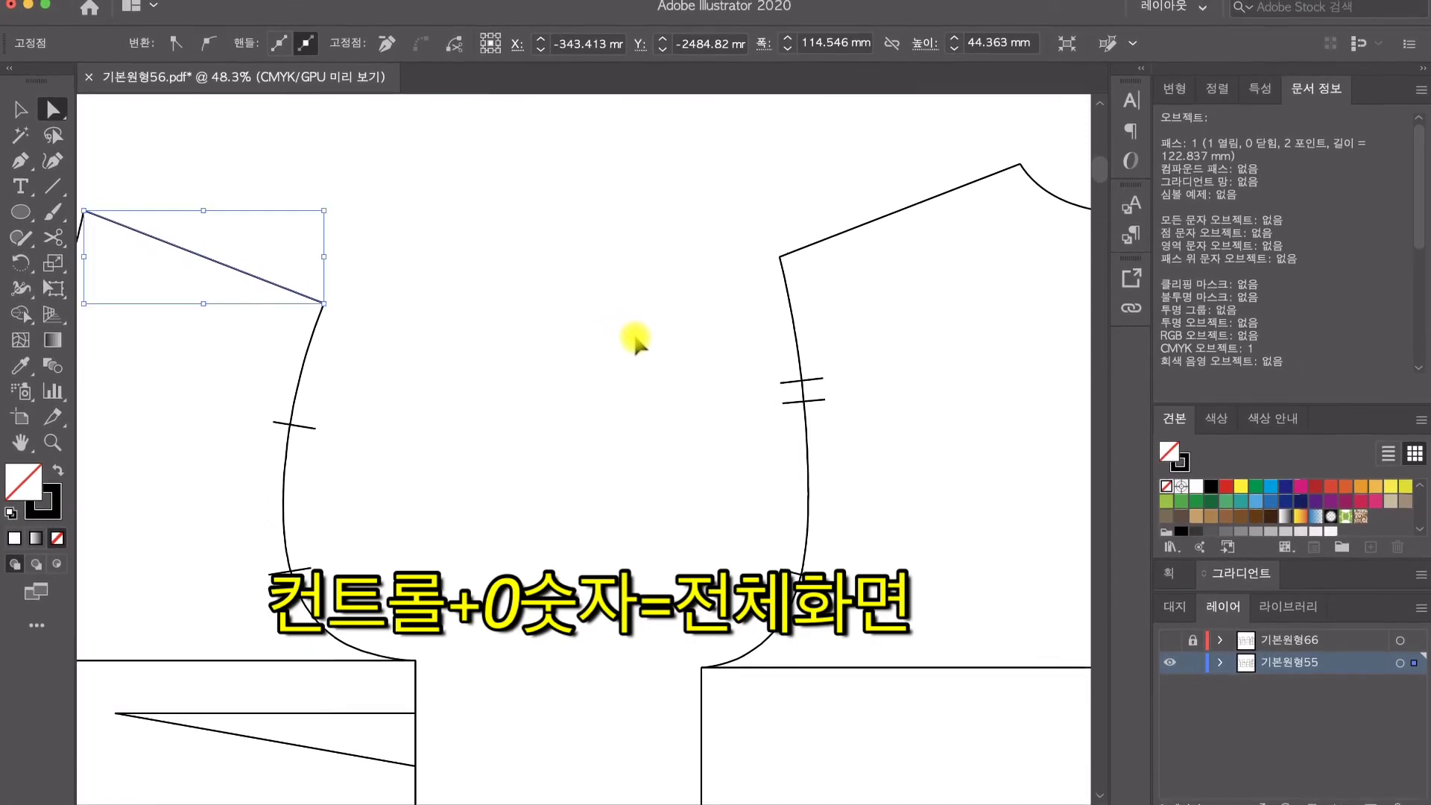
key("ctrl+0")
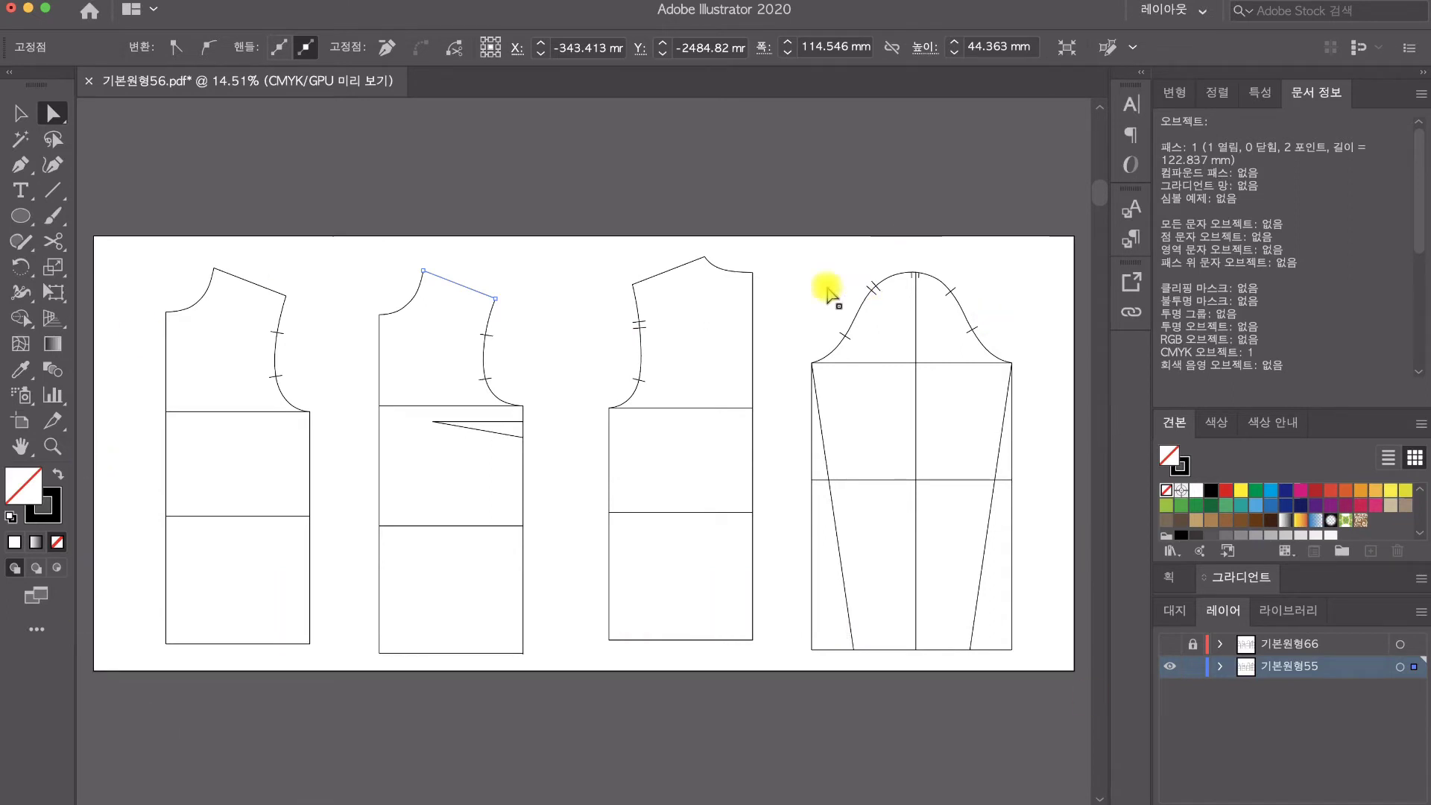
left_click(614, 270)
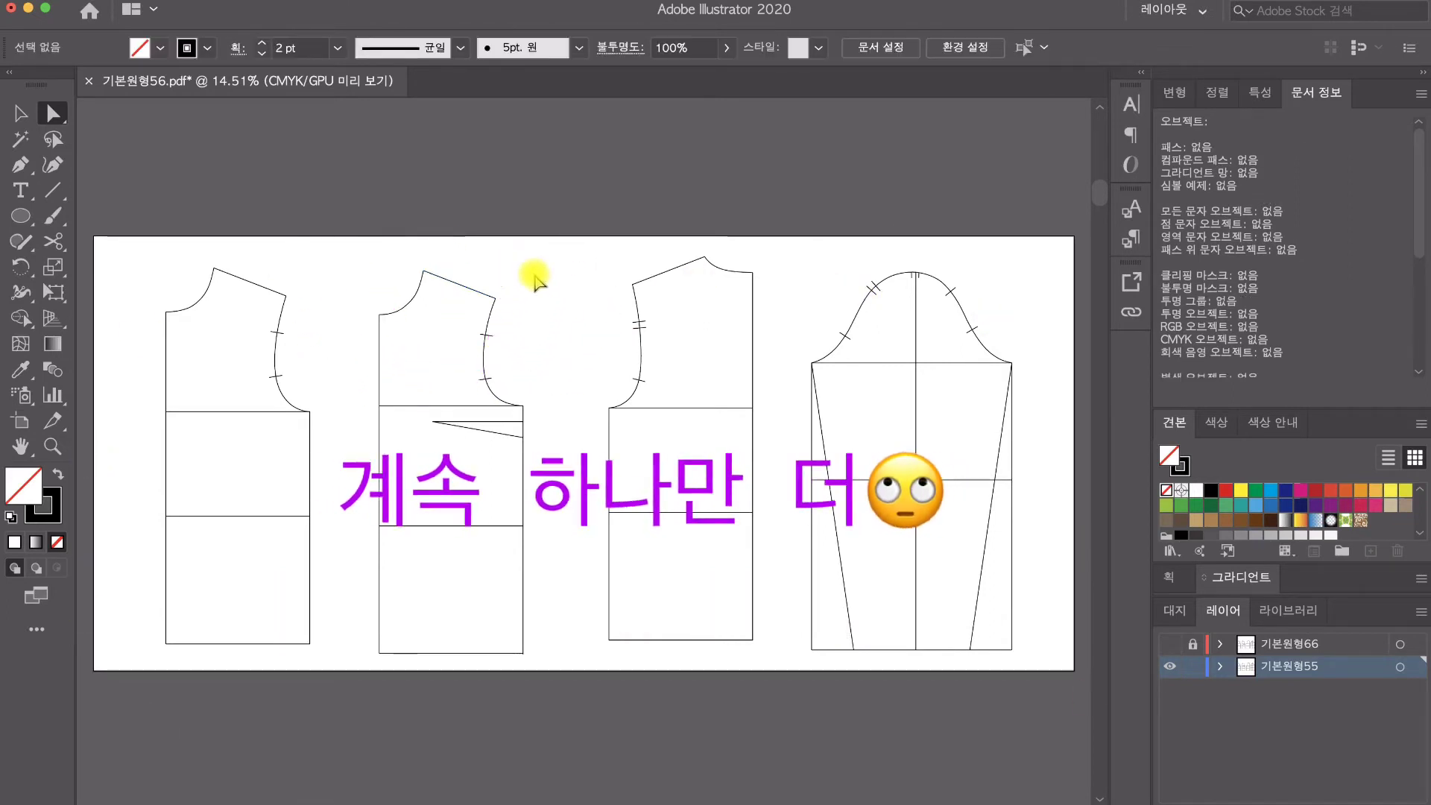
Step: Add the horizontal text "뒤" at 72 pt in the upper part of the third bodice with the Type tool
left_click(22, 190)
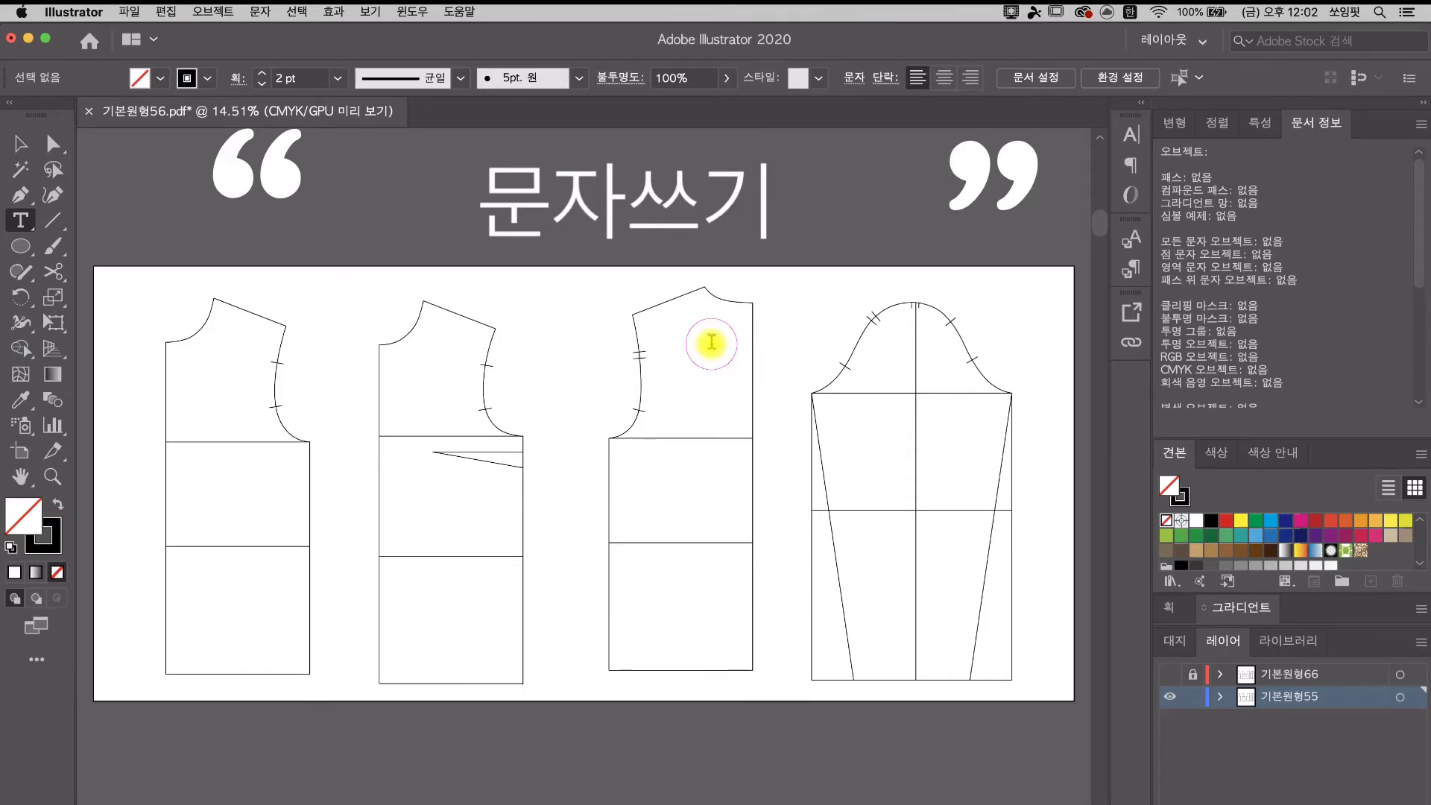
left_click(712, 342)
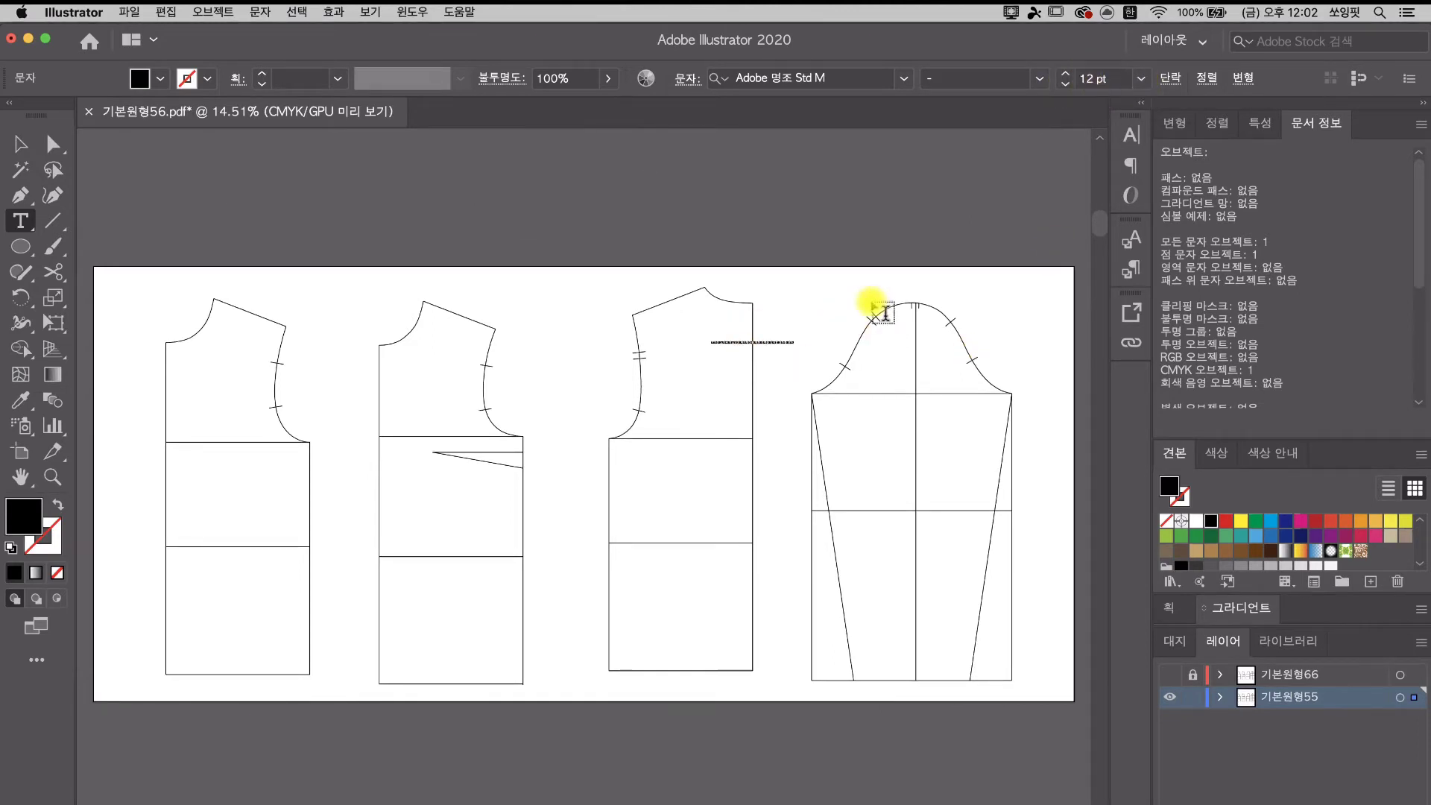
left_click(1141, 79)
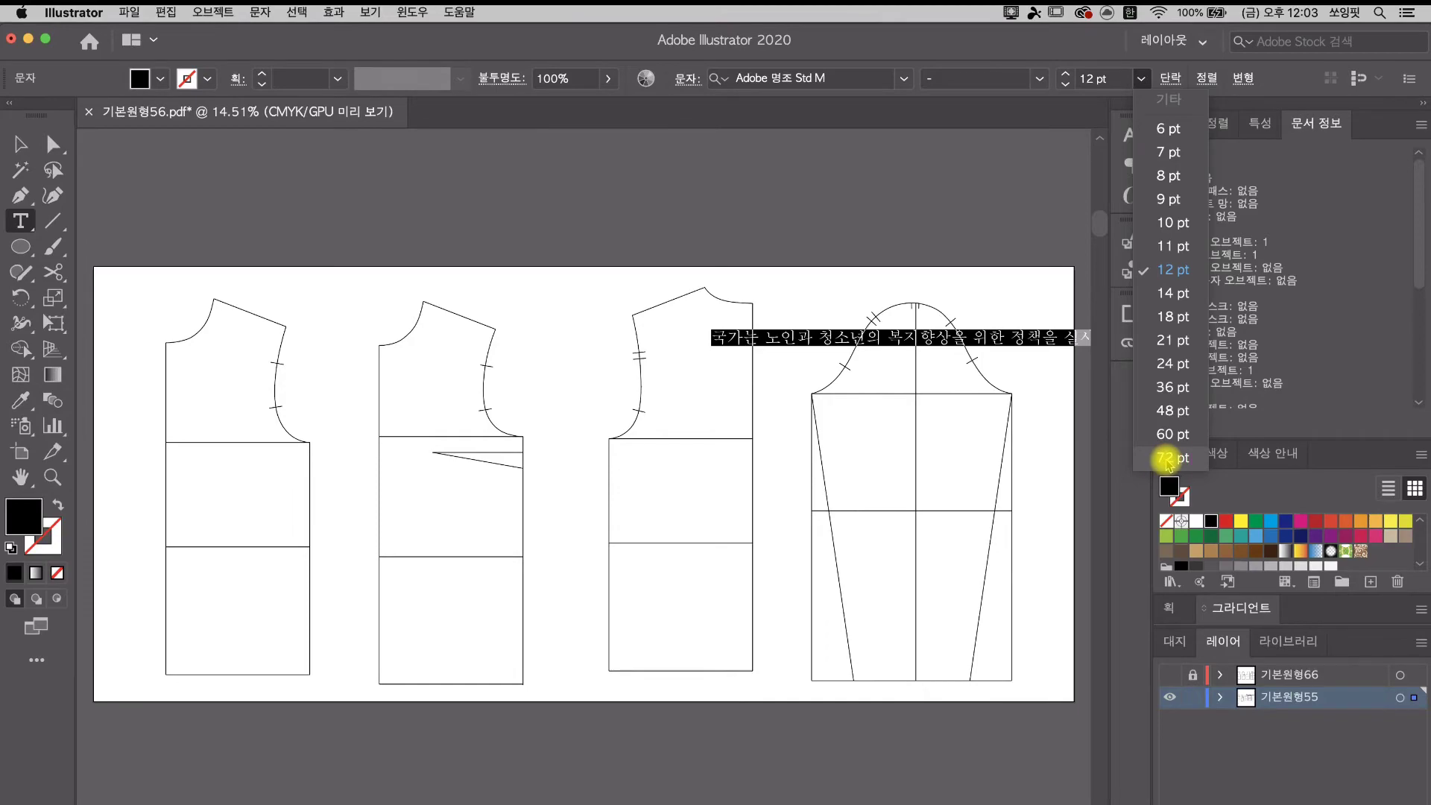
left_click(1168, 459)
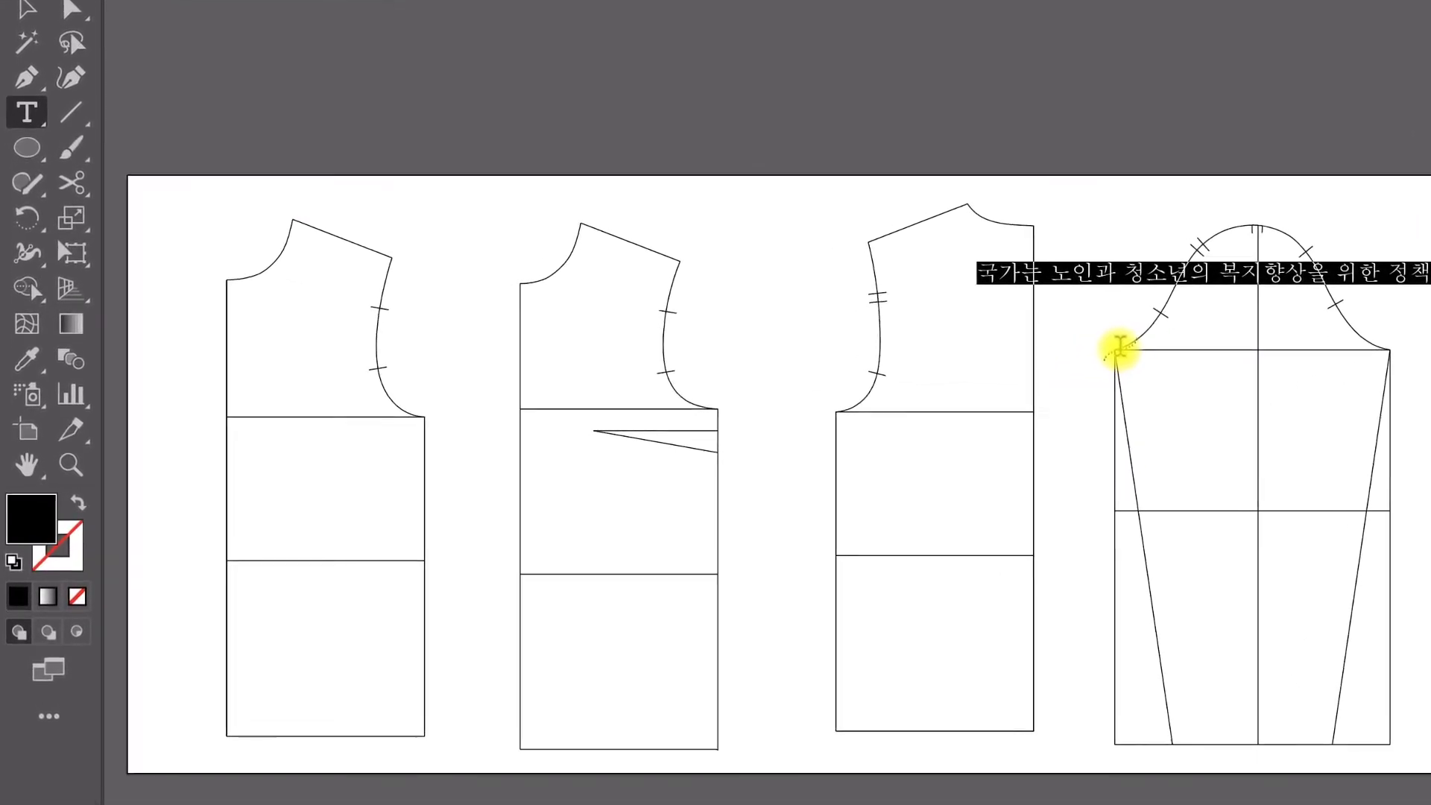
type("ㄷ")
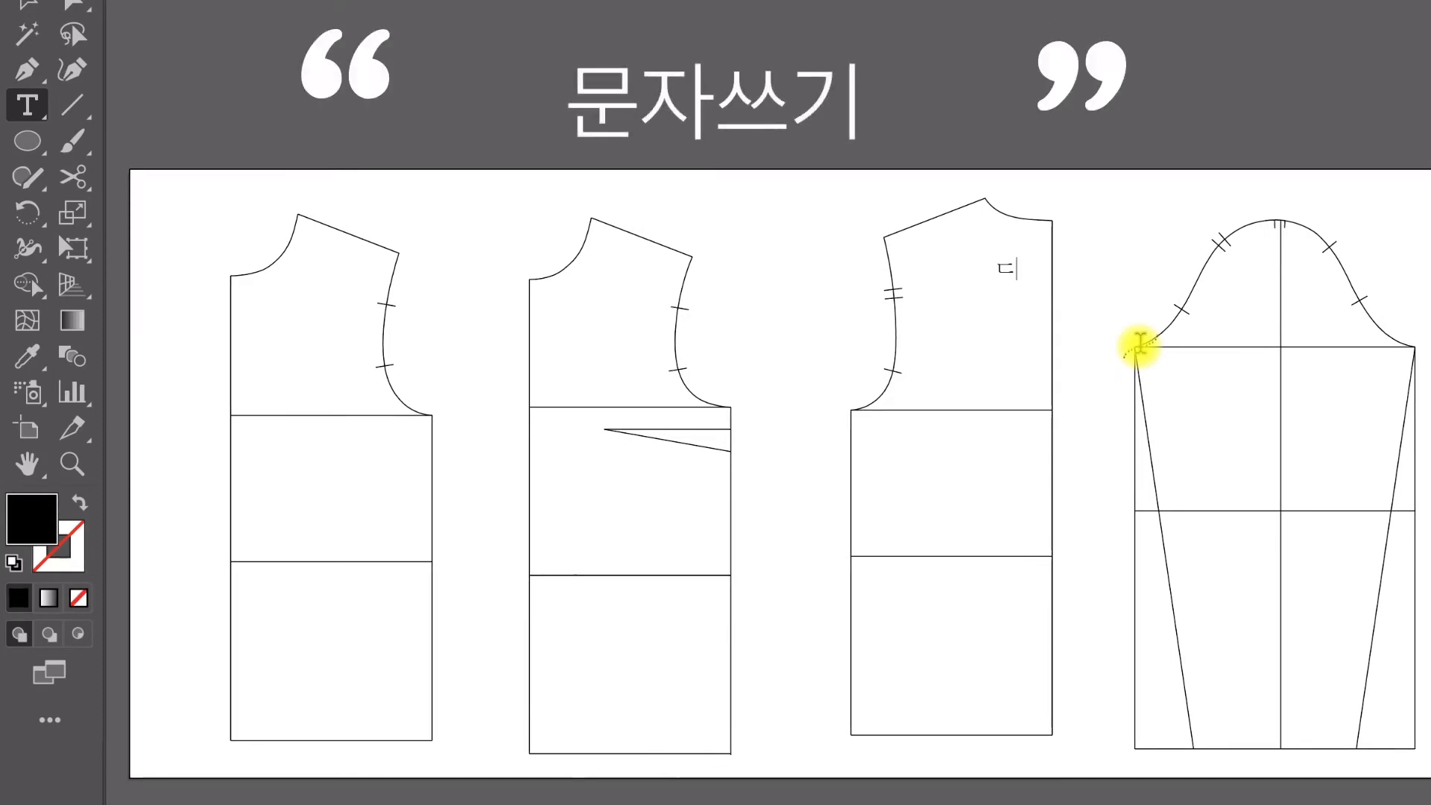
key("BackSpace")
type("뒤")
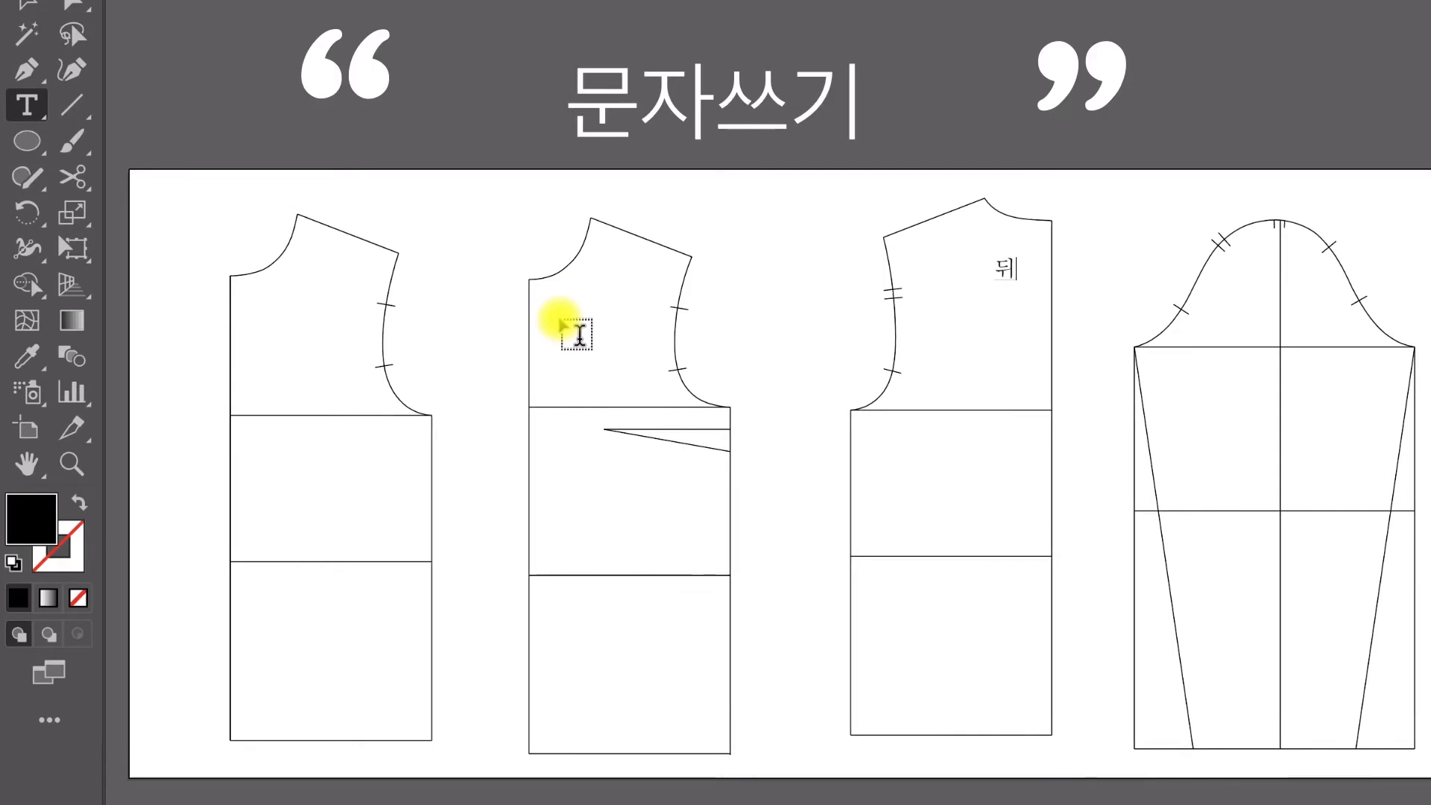
key("Escape")
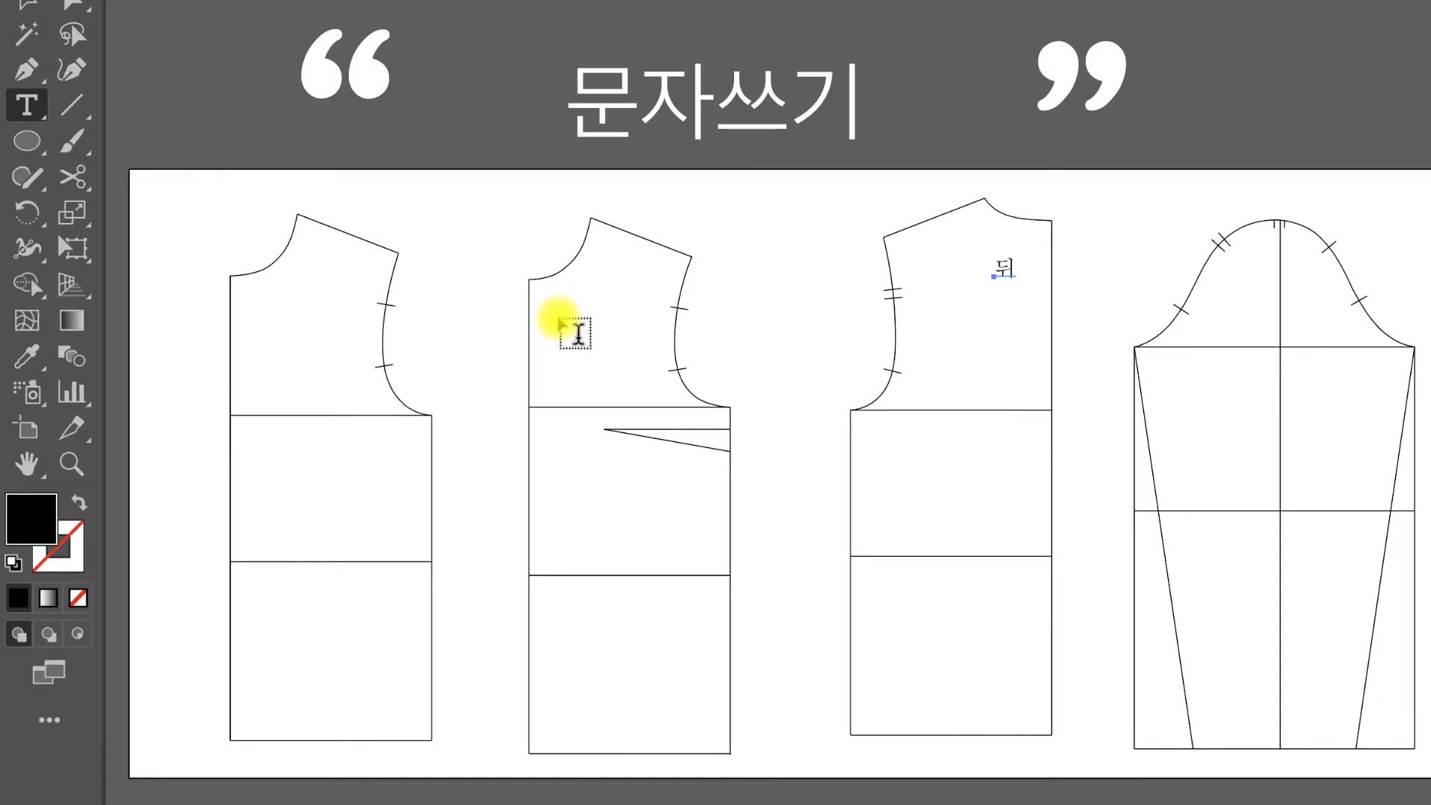
Step: Add the horizontal text "앞" inside the second bodice, above its bust line, and finish text entry
left_click(561, 309)
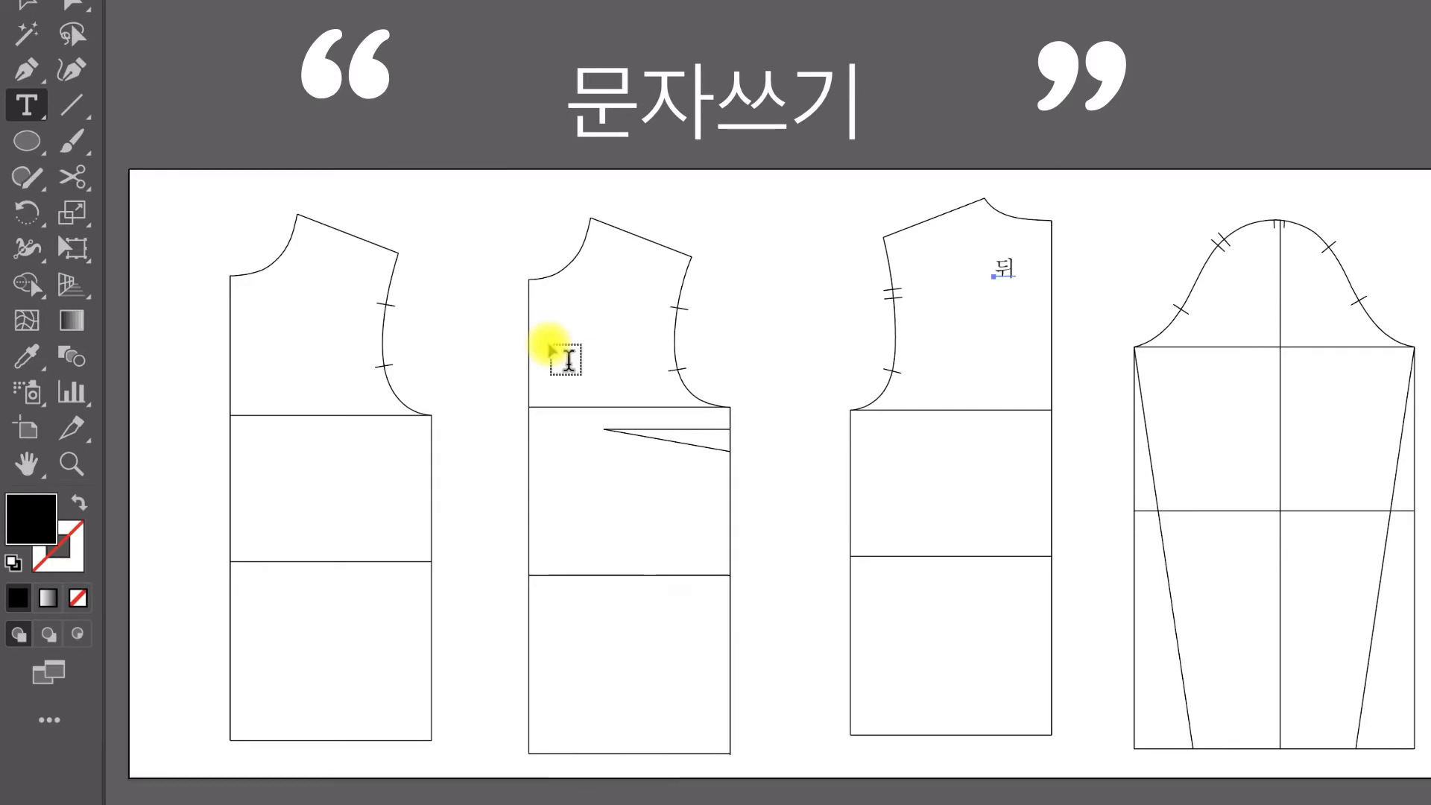
left_click(549, 343)
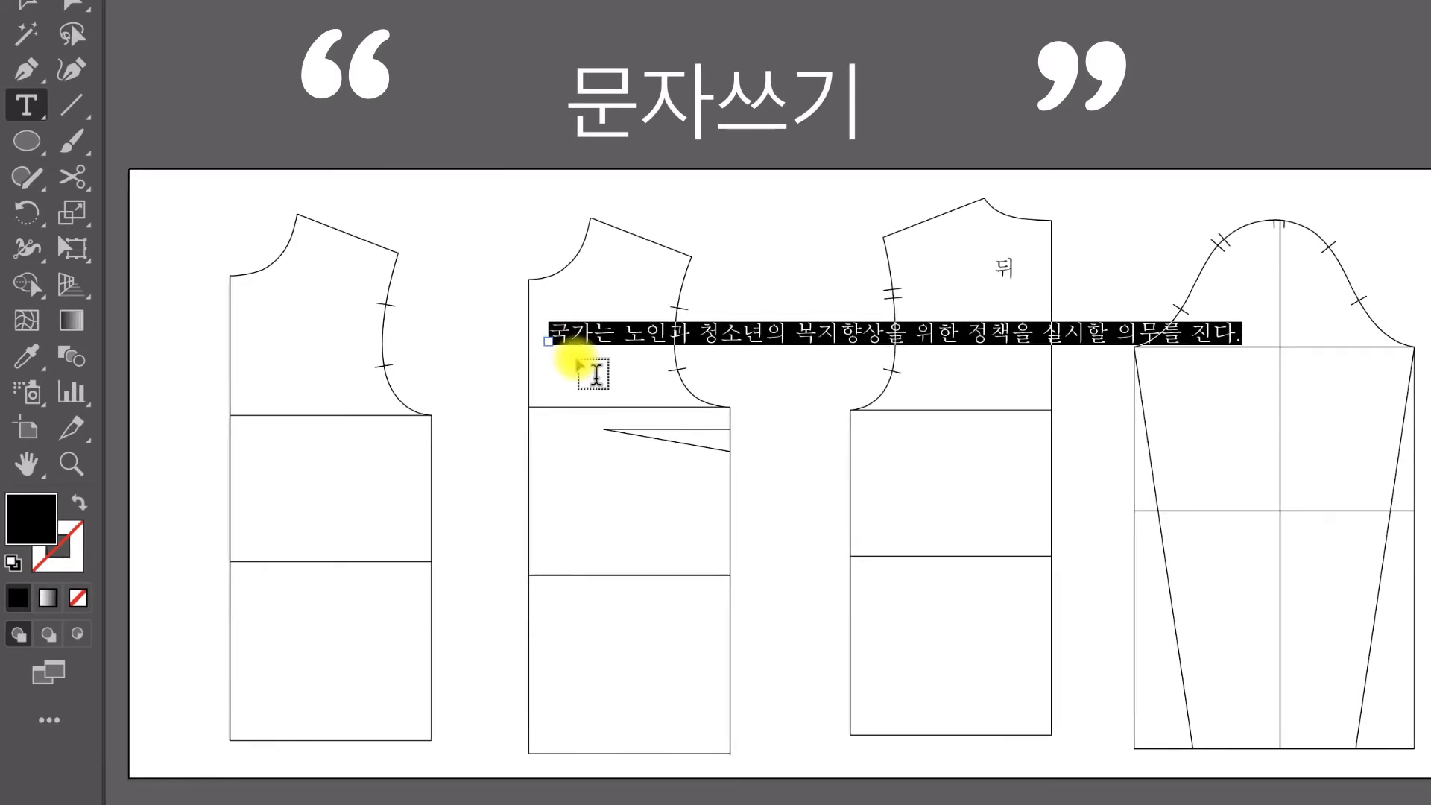
type("아")
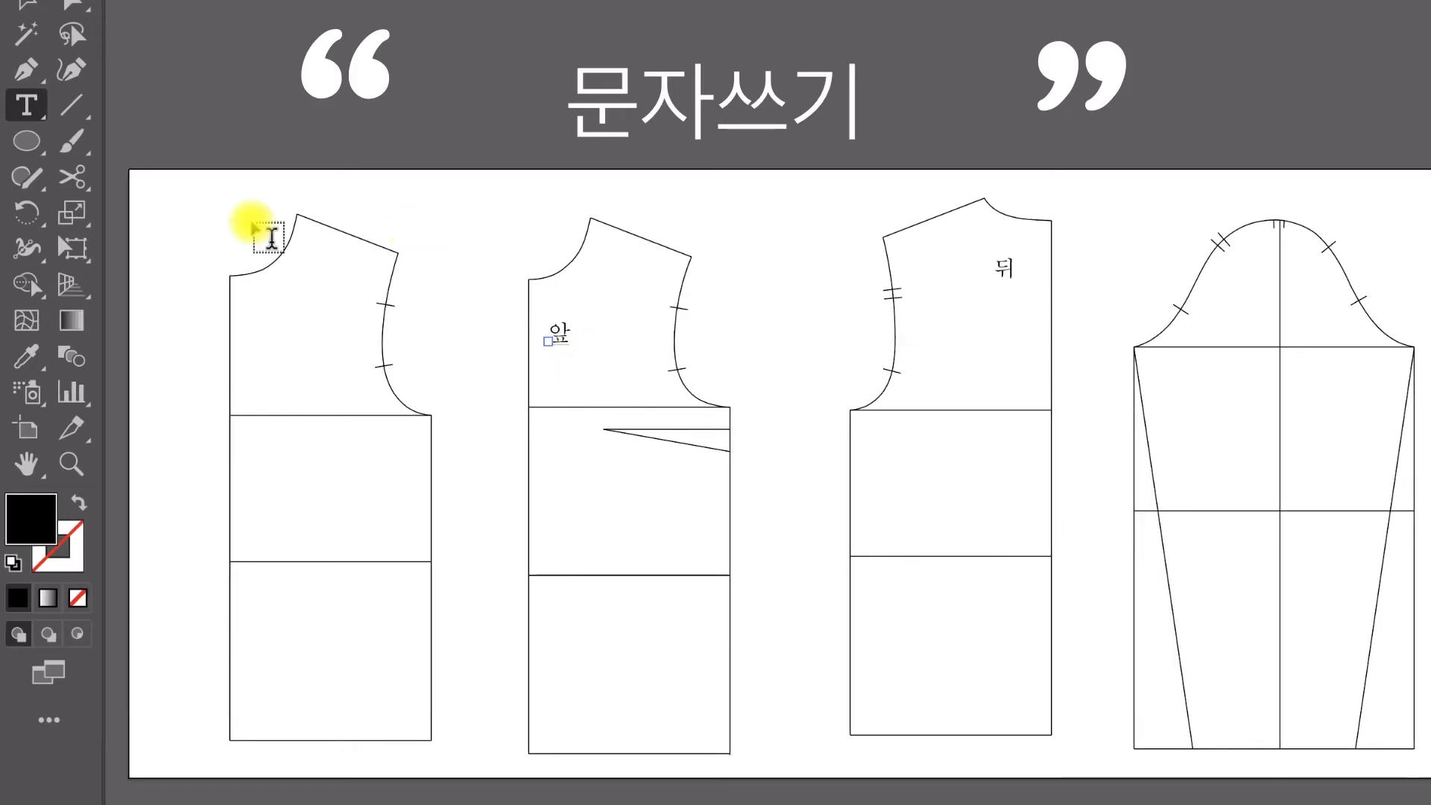
left_click(71, 5)
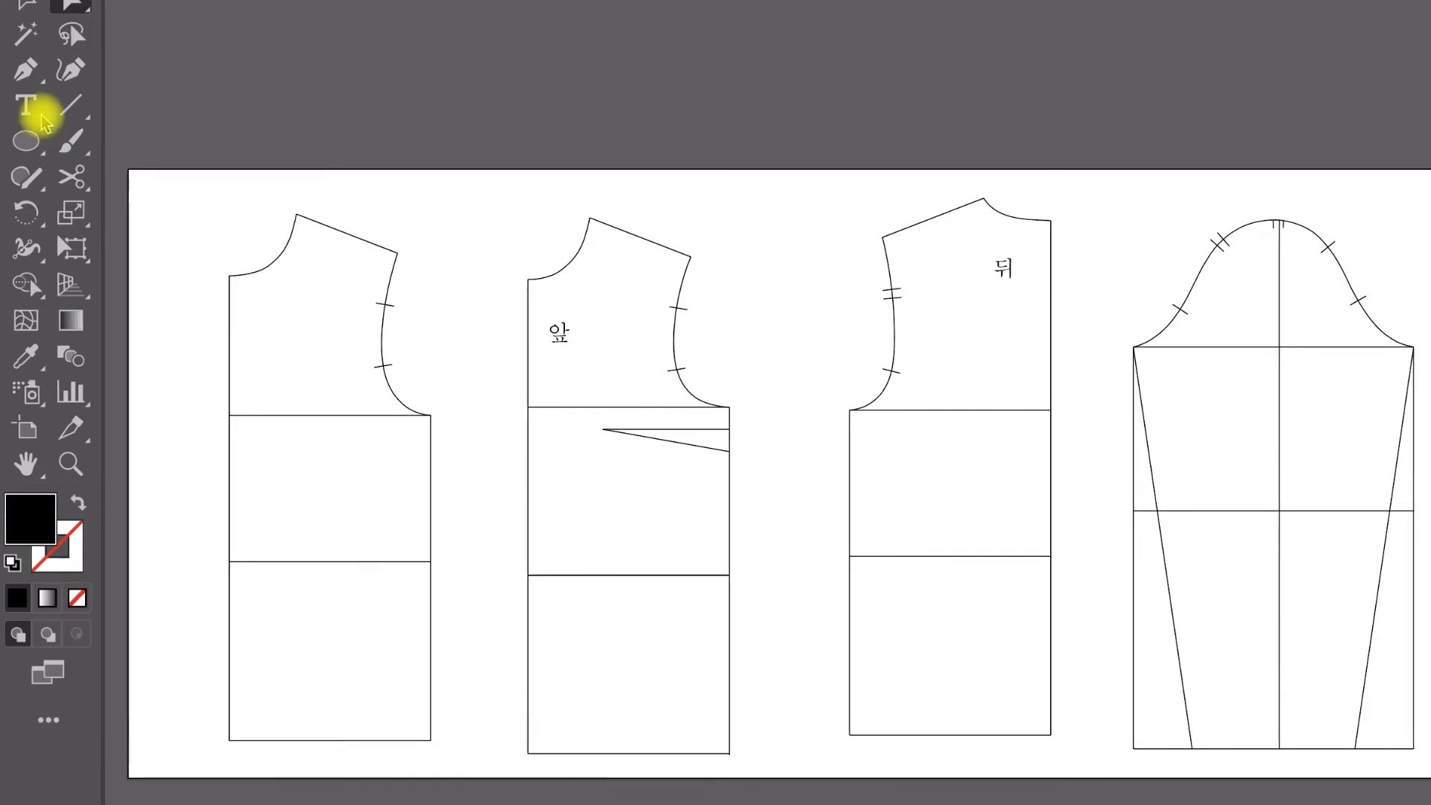
Step: Add the vertical text "앞중심" beside the center front line of the first bodice with the Vertical Type tool (세로 문자 도구)
left_click(33, 109)
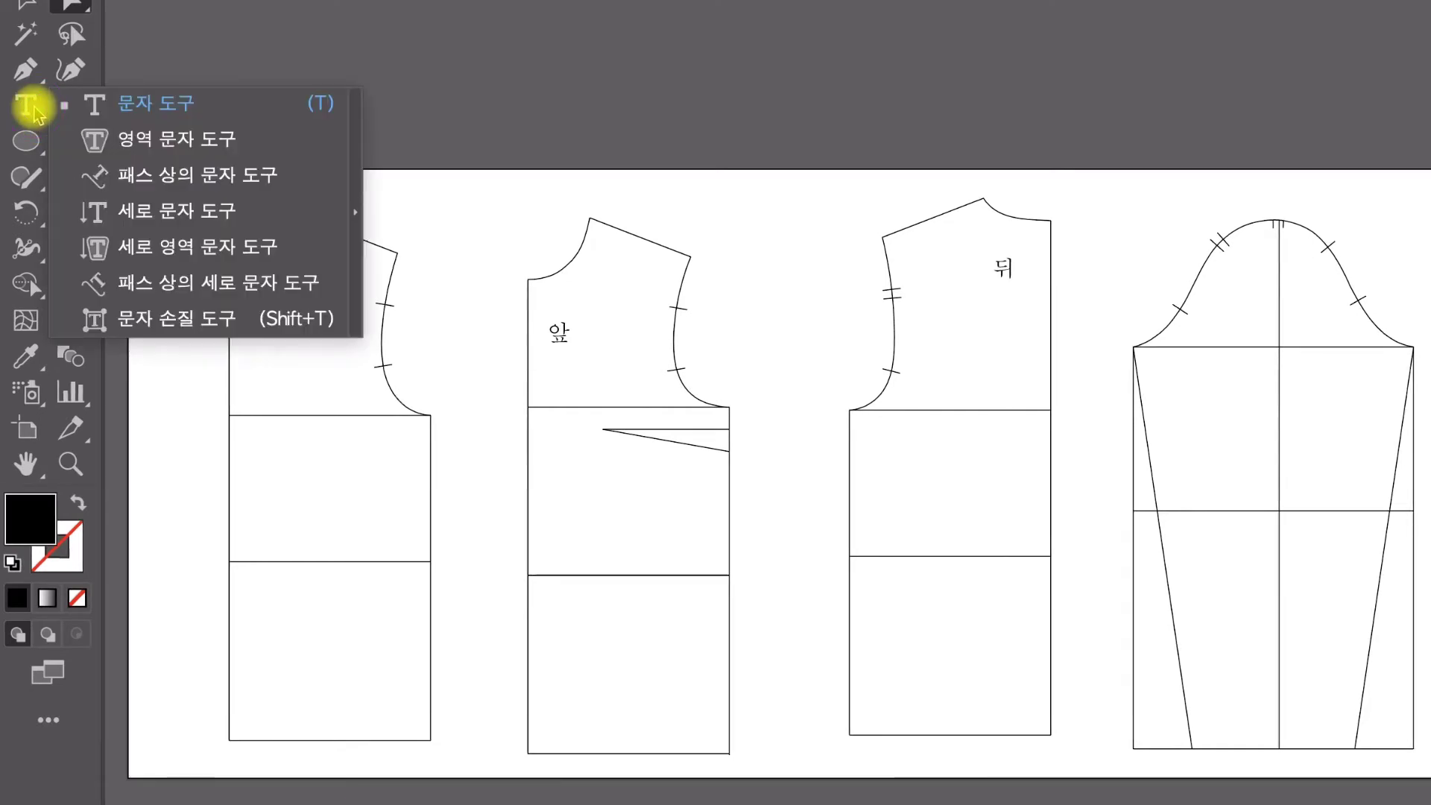
left_click(34, 109)
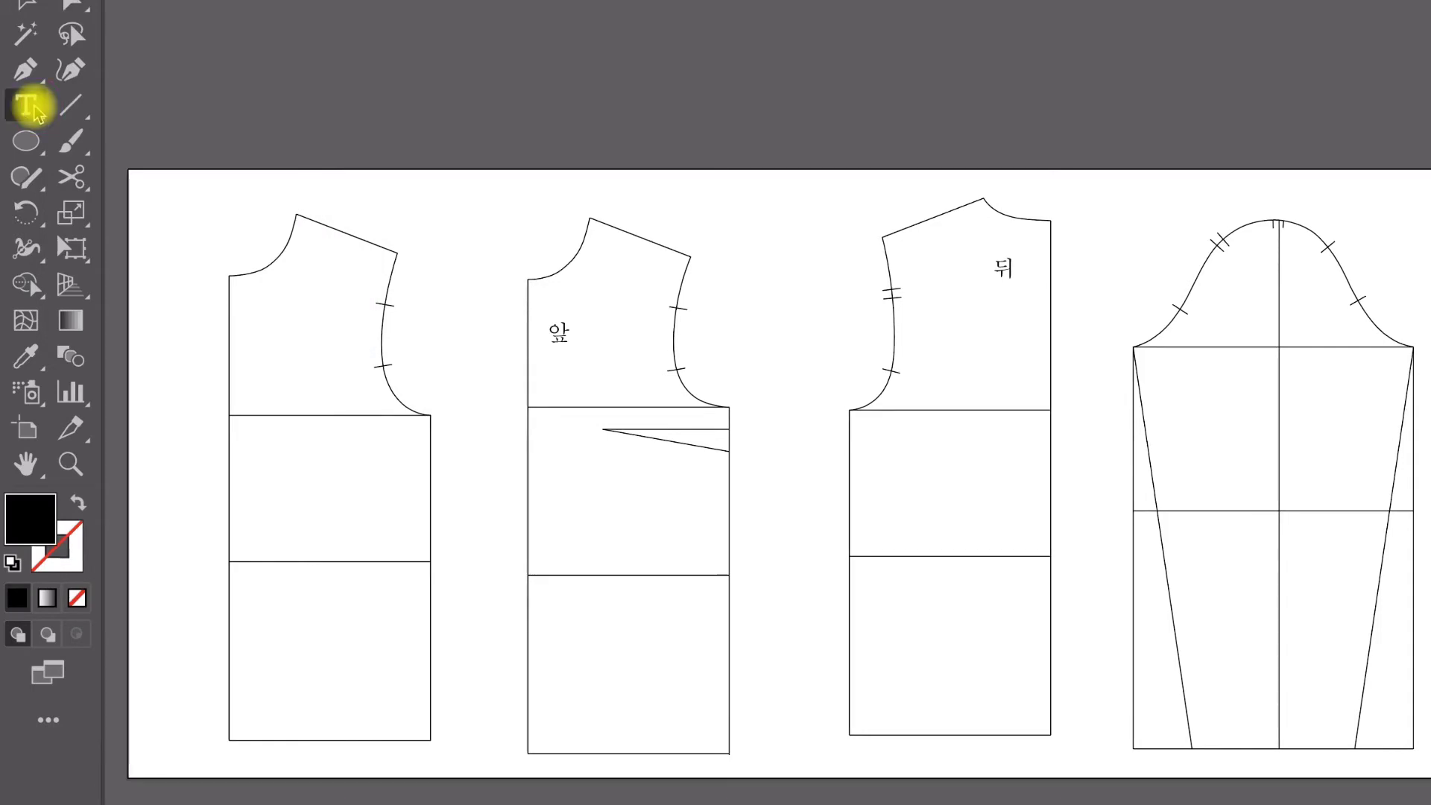
left_click(33, 109)
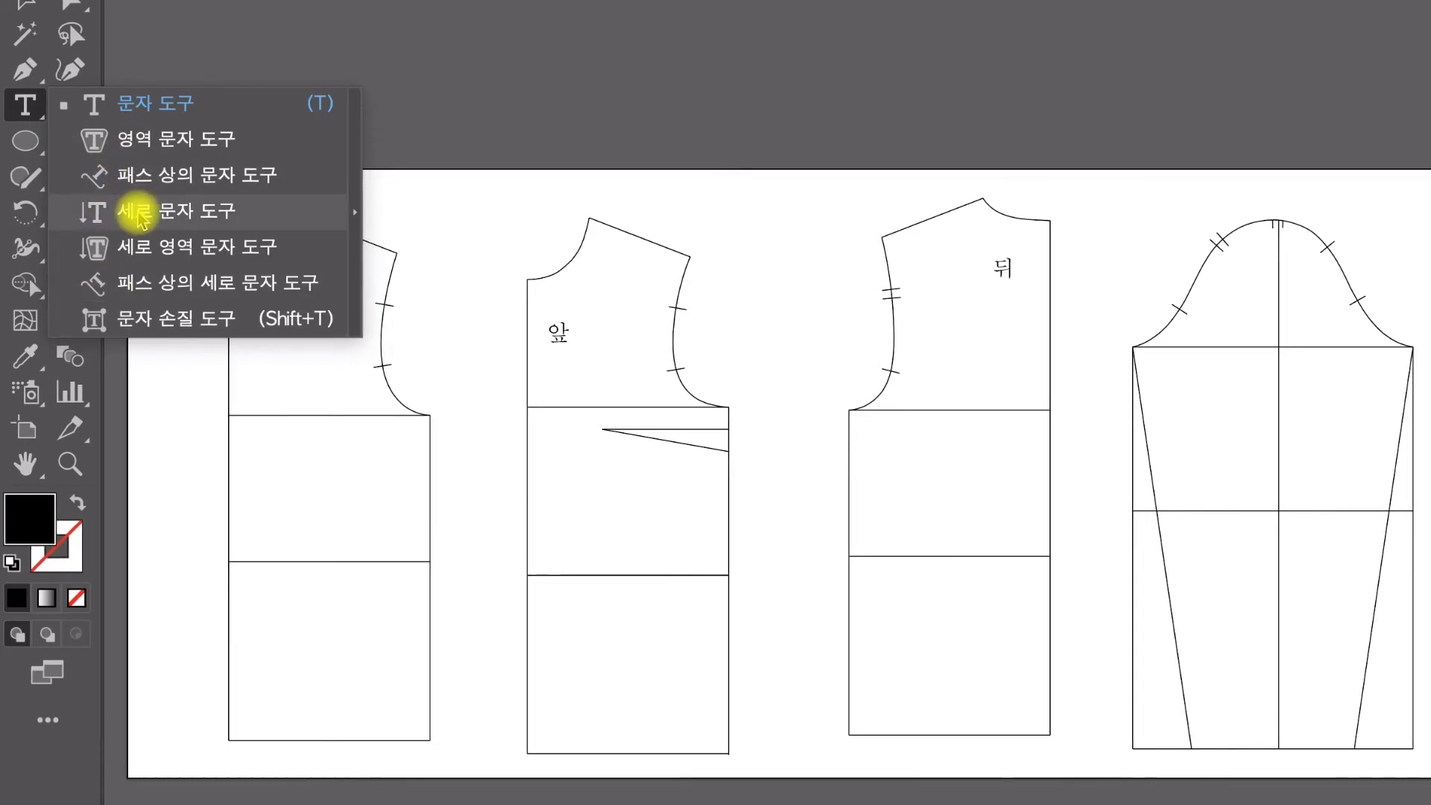
left_click(138, 215)
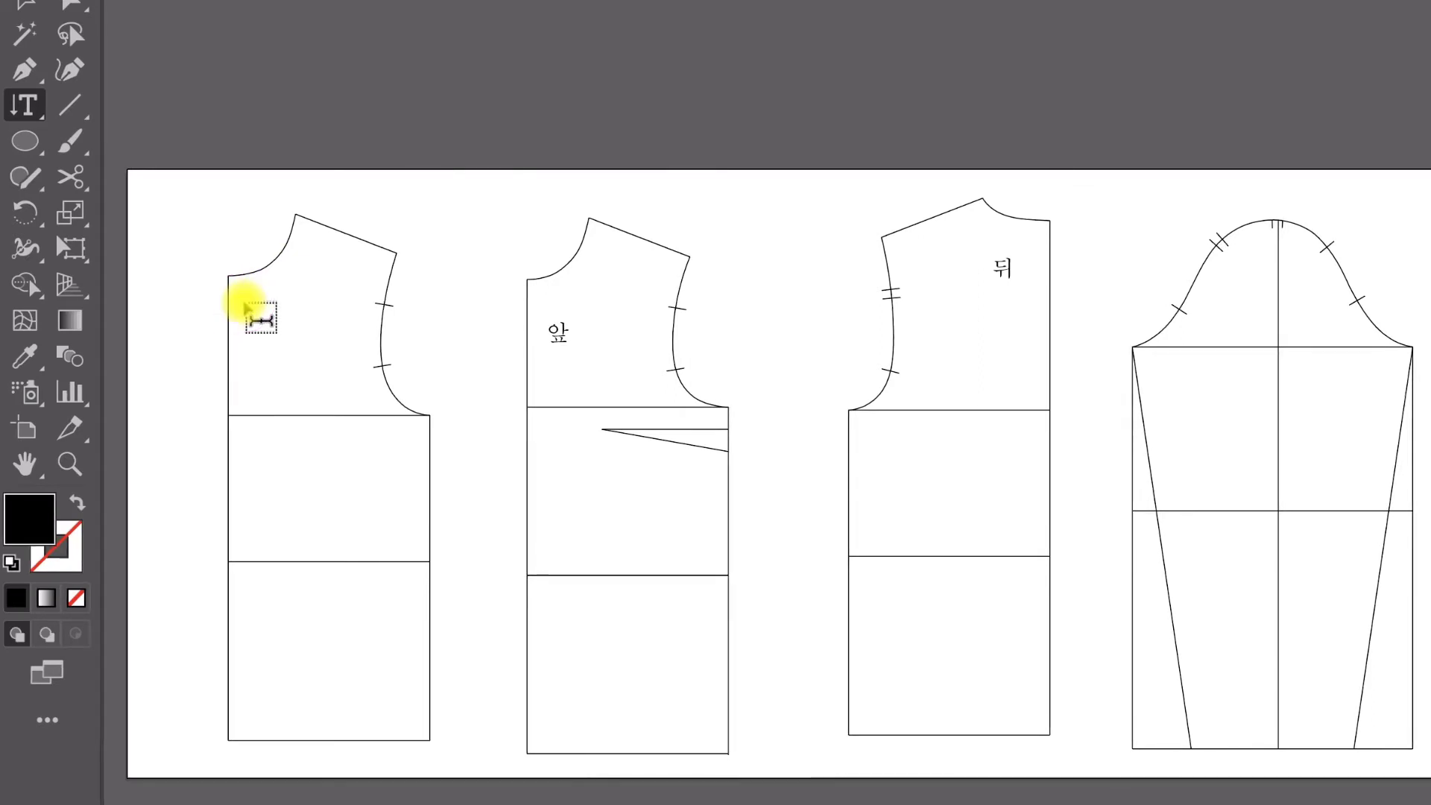
left_click(245, 303)
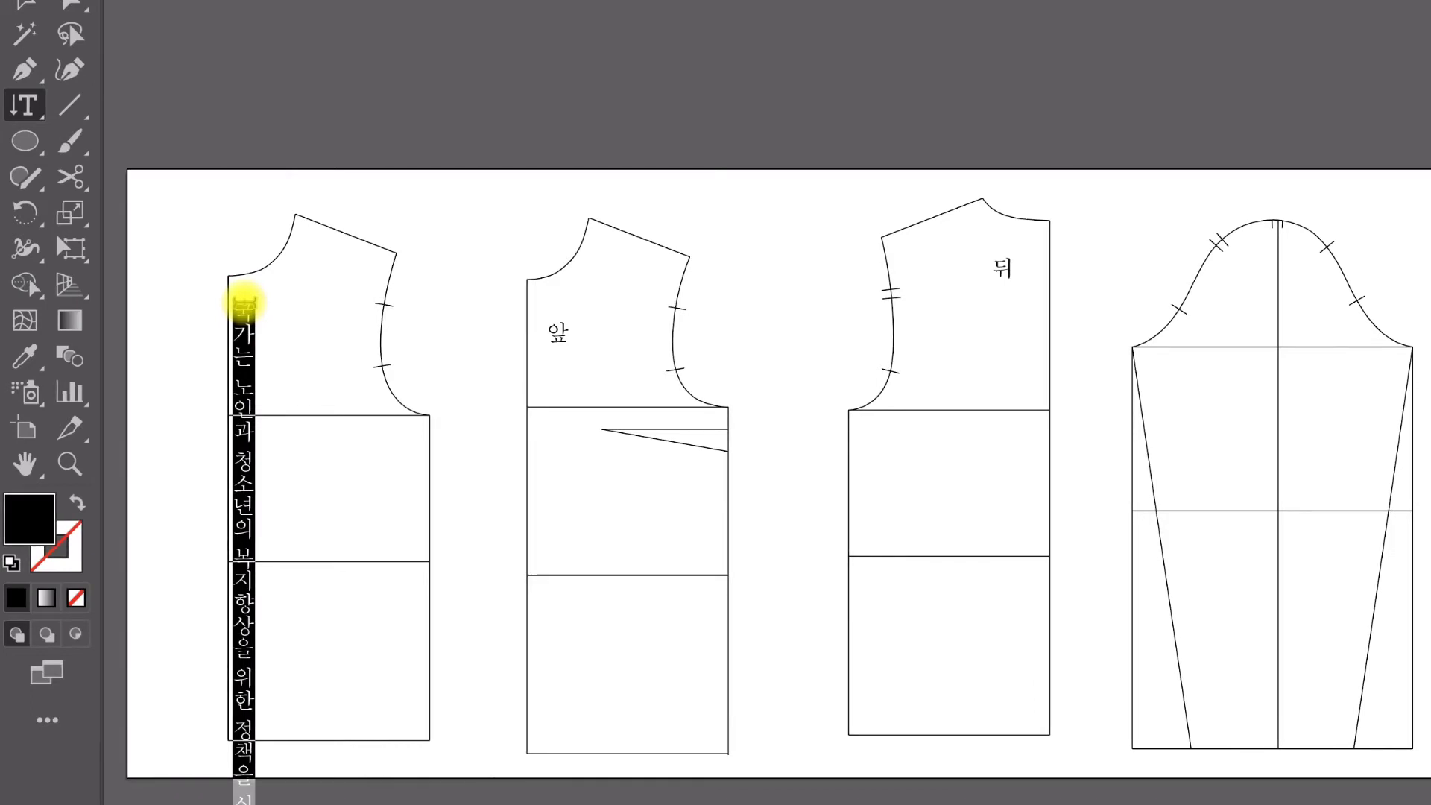
type("ㅎ")
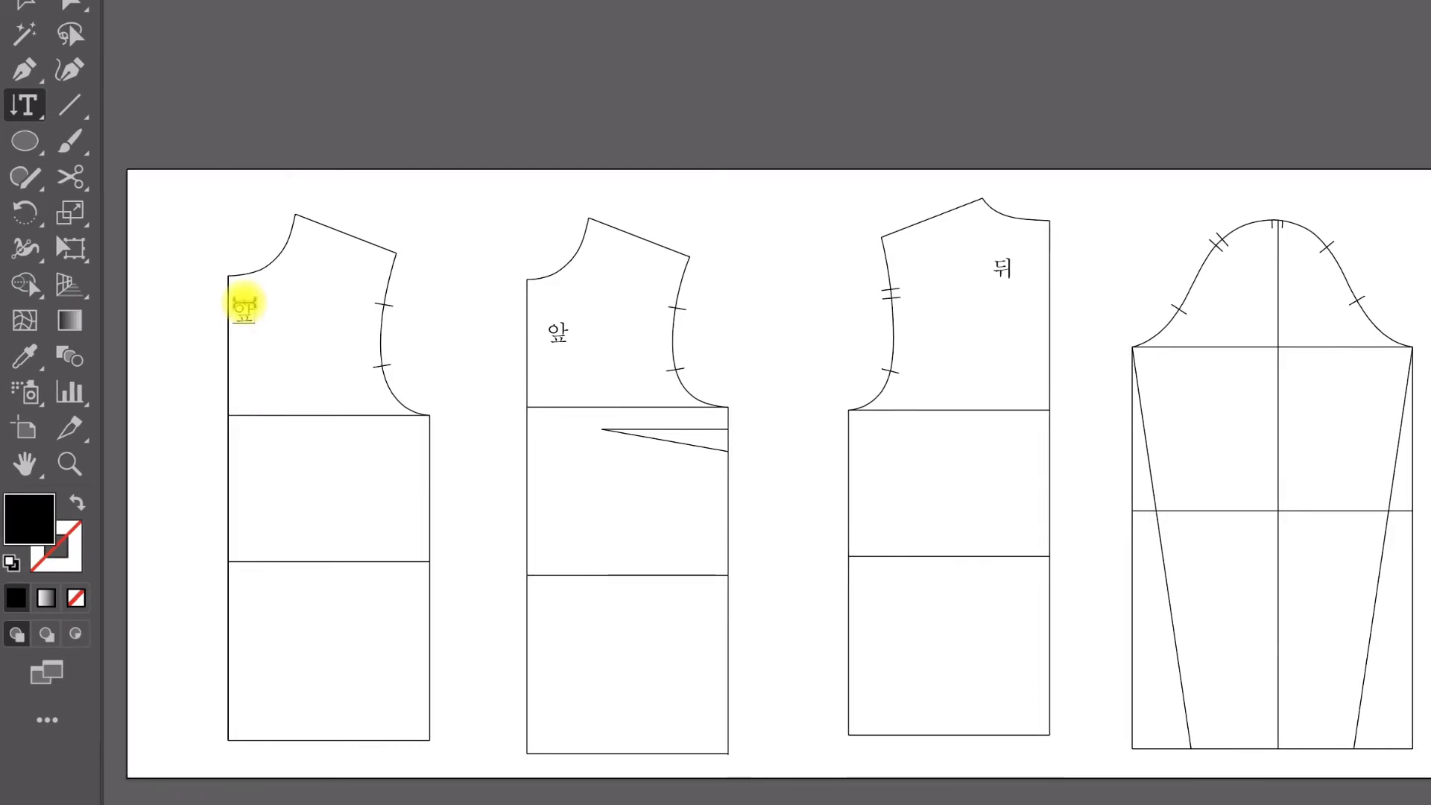
type("주ㅇ시")
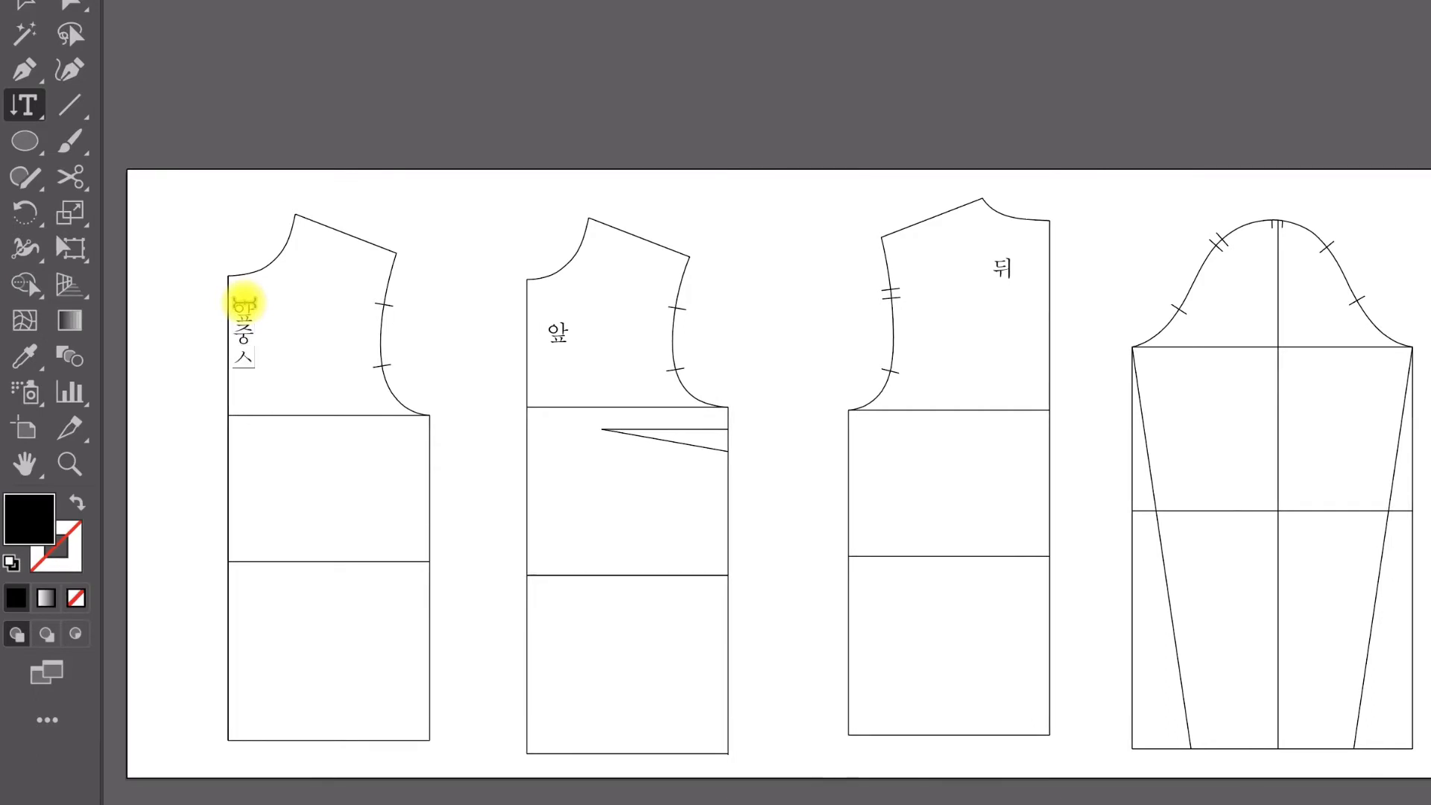
type("ㅁ")
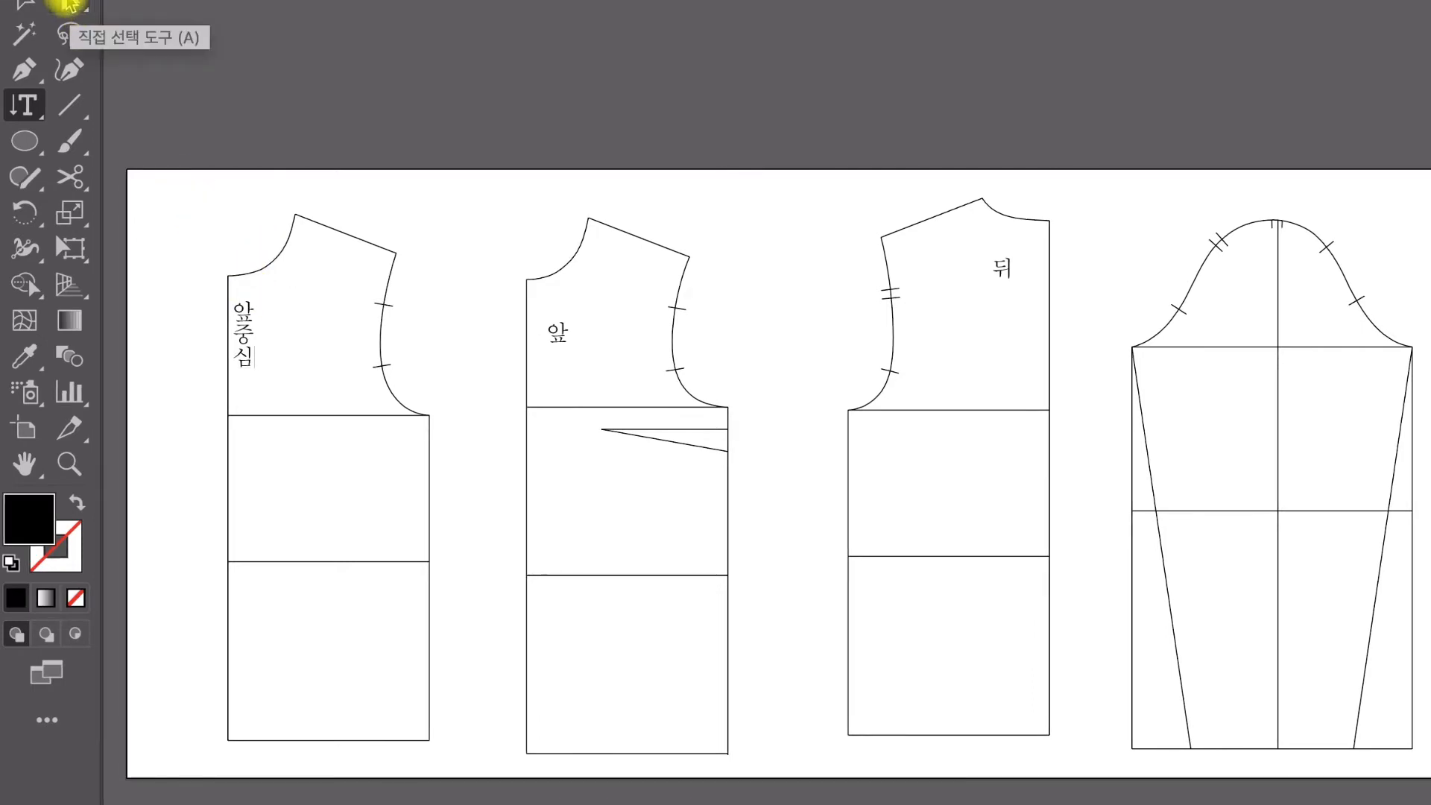
Step: Move the vertical text "앞중심" down below the first bodice's bust line with Direct Selection, and deselect it
left_click(74, 9)
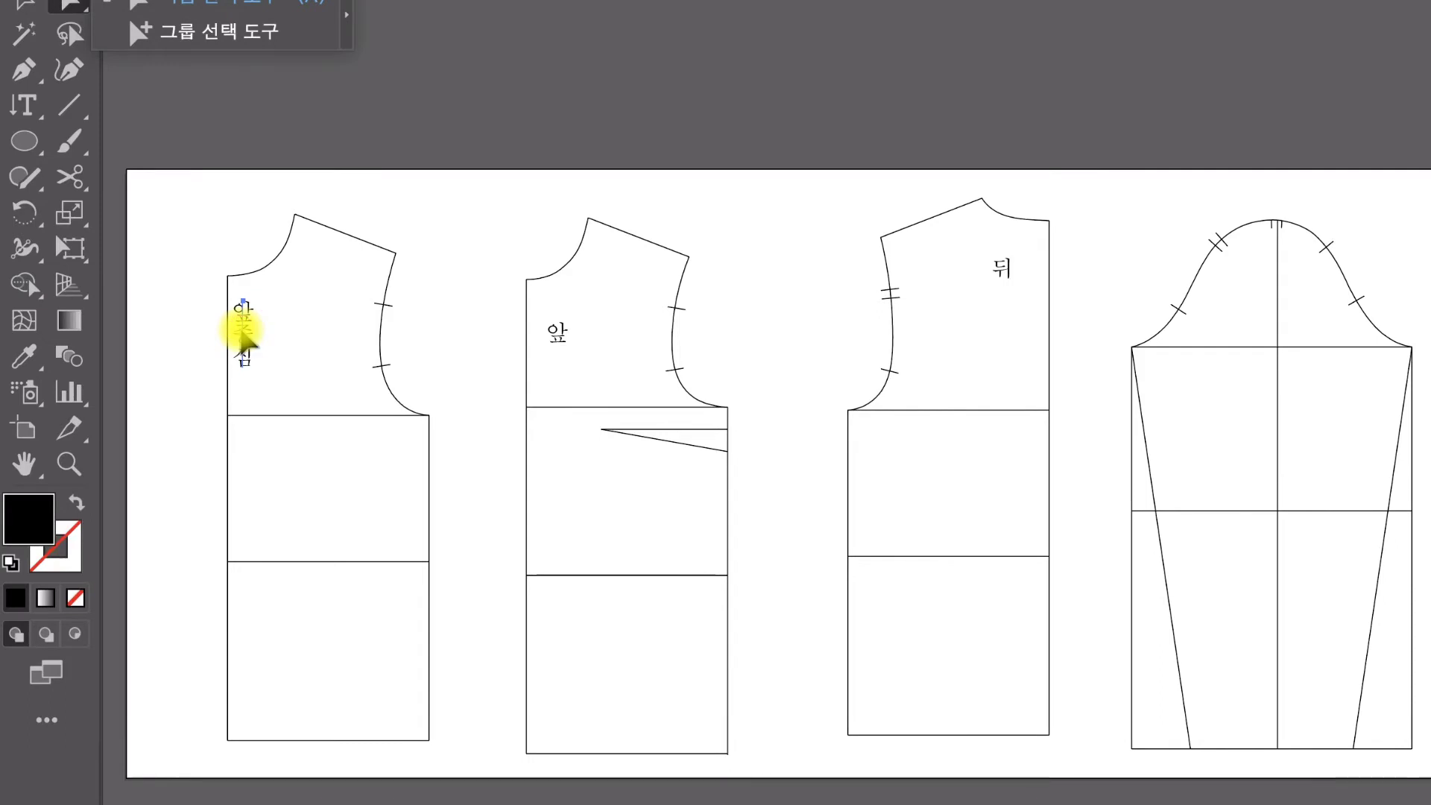
left_click(241, 327)
left_click_drag(276, 349, 246, 574)
left_click_drag(577, 550, 245, 474)
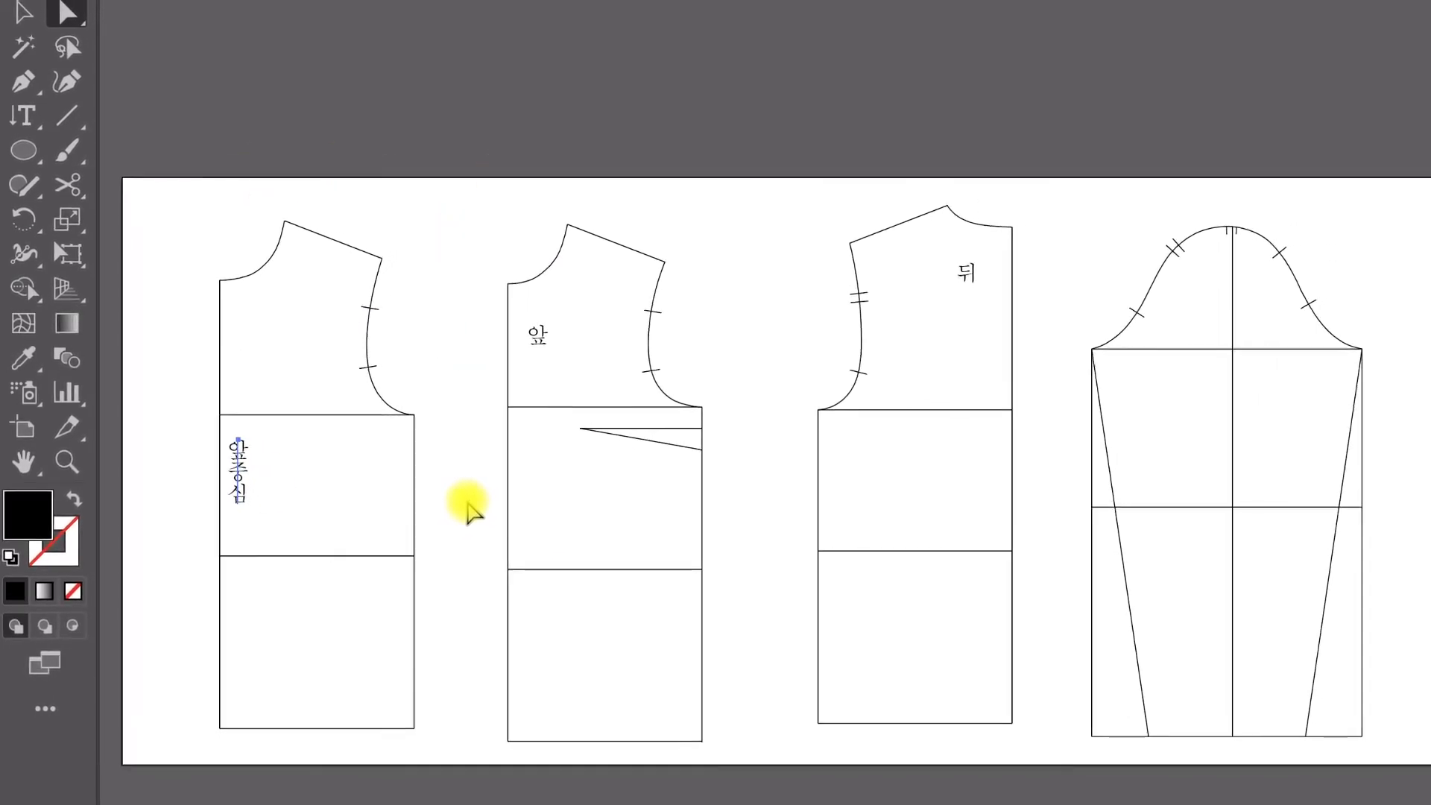
left_click(477, 512)
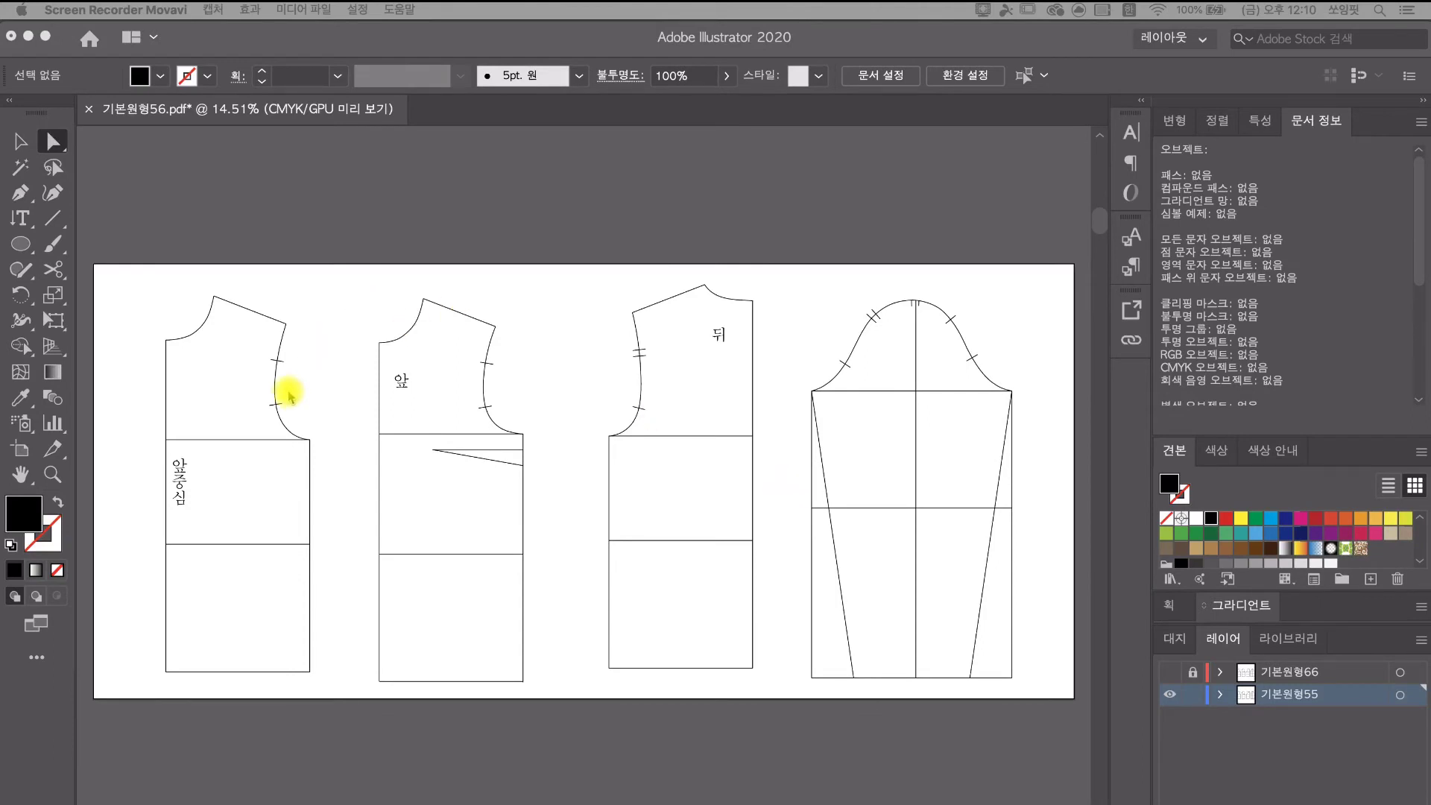
Step: Move the second bodice with its label close to the first, and the third bodice with its label close to the second
left_click(263, 203)
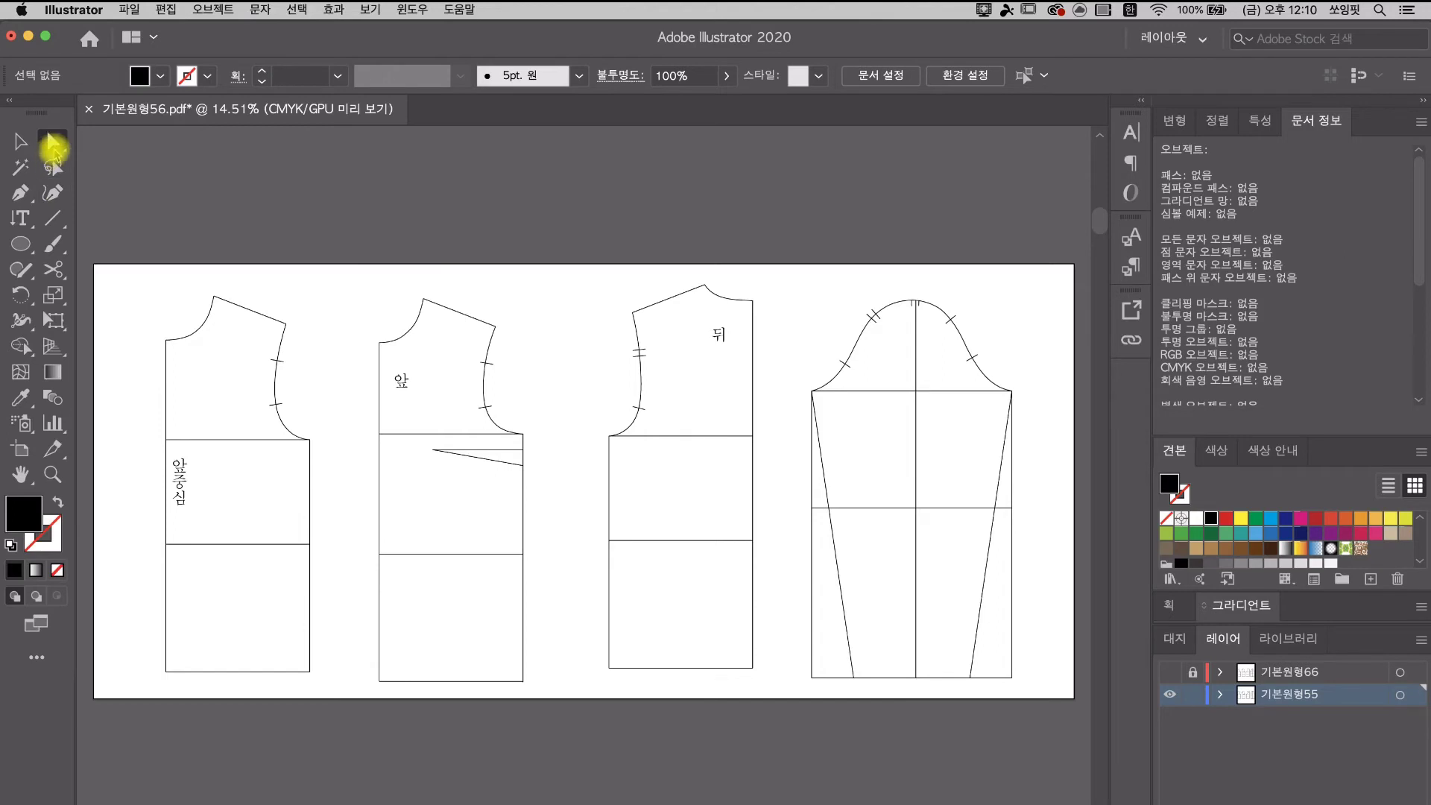
left_click(52, 142)
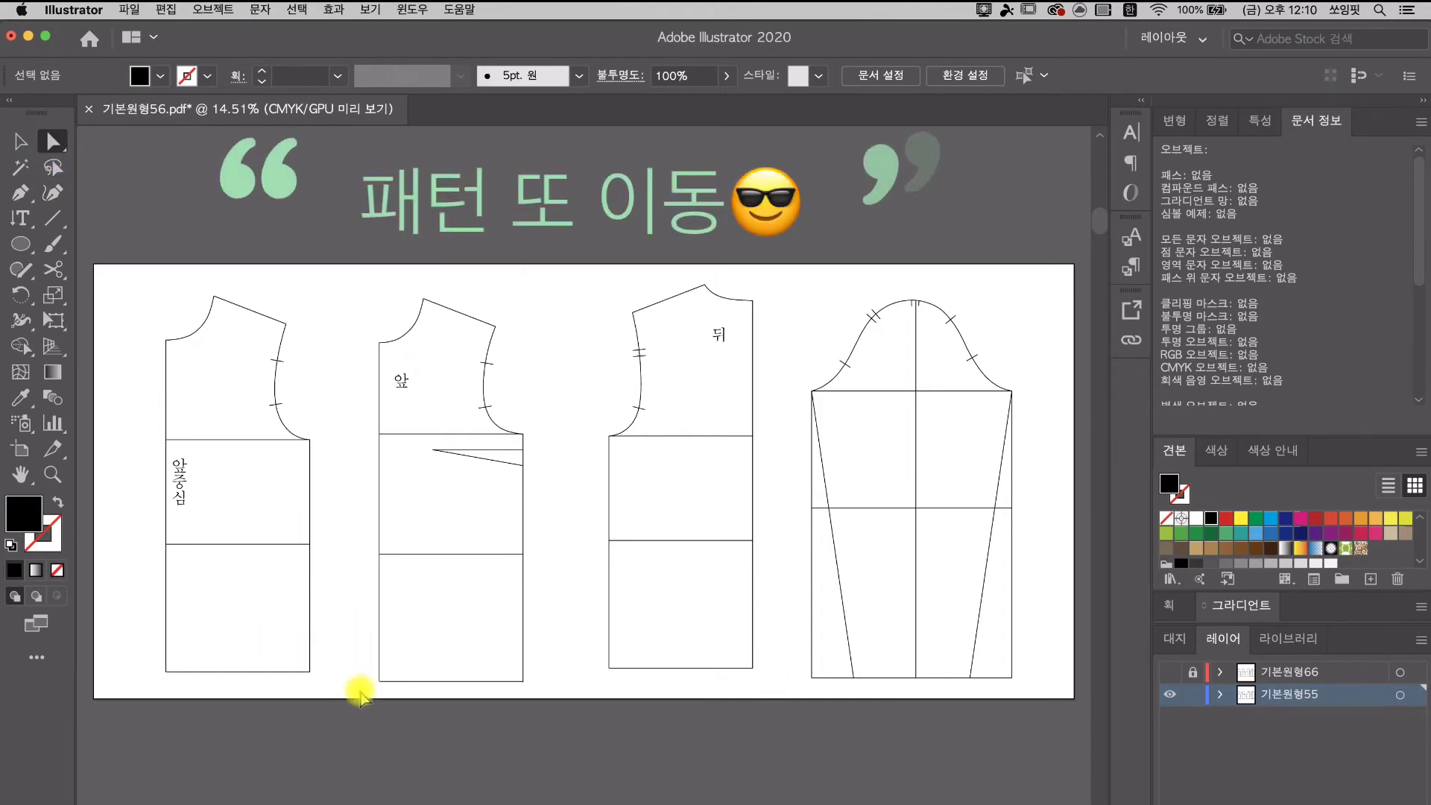
left_click_drag(359, 692, 568, 275)
left_click_drag(508, 434, 465, 432)
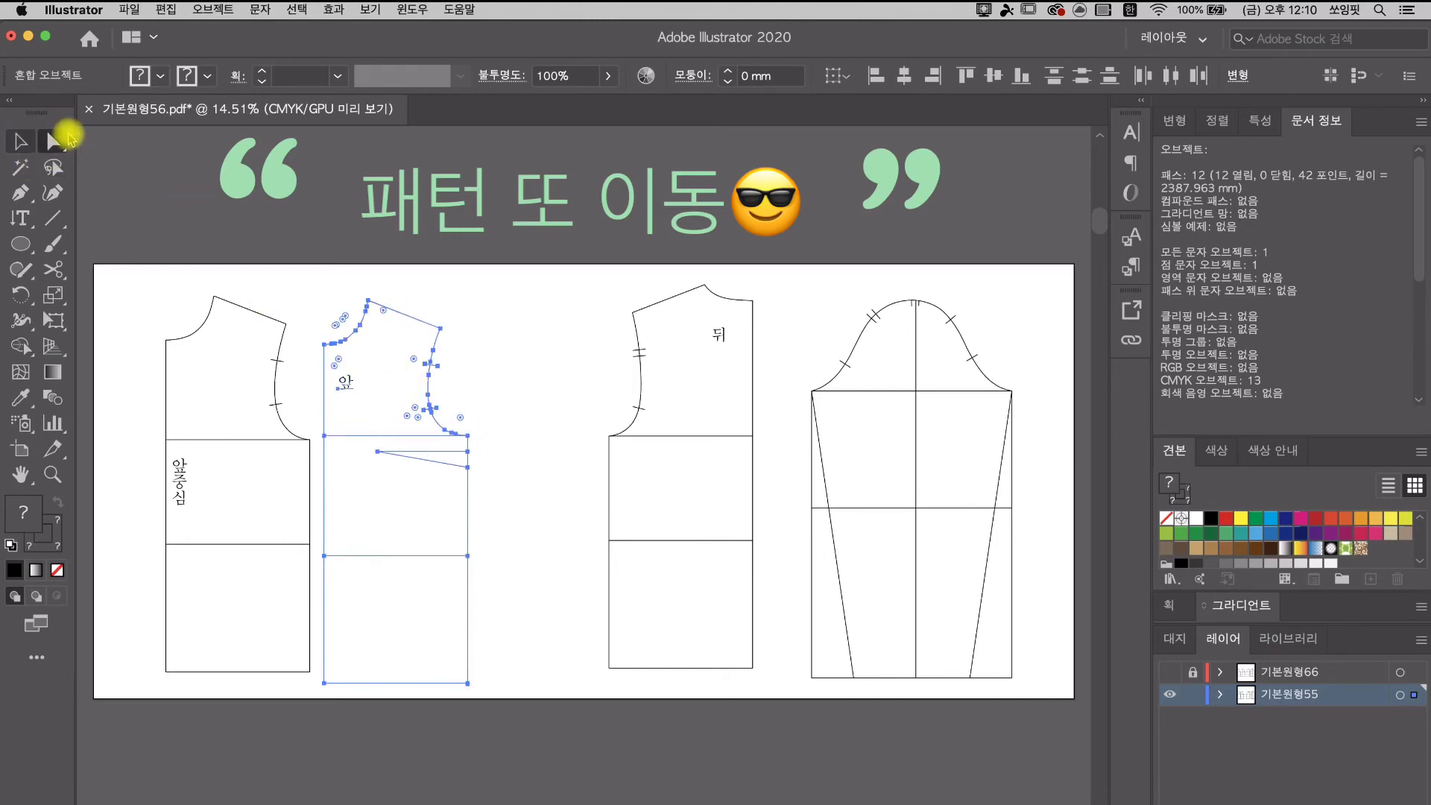
left_click_drag(580, 687, 788, 243)
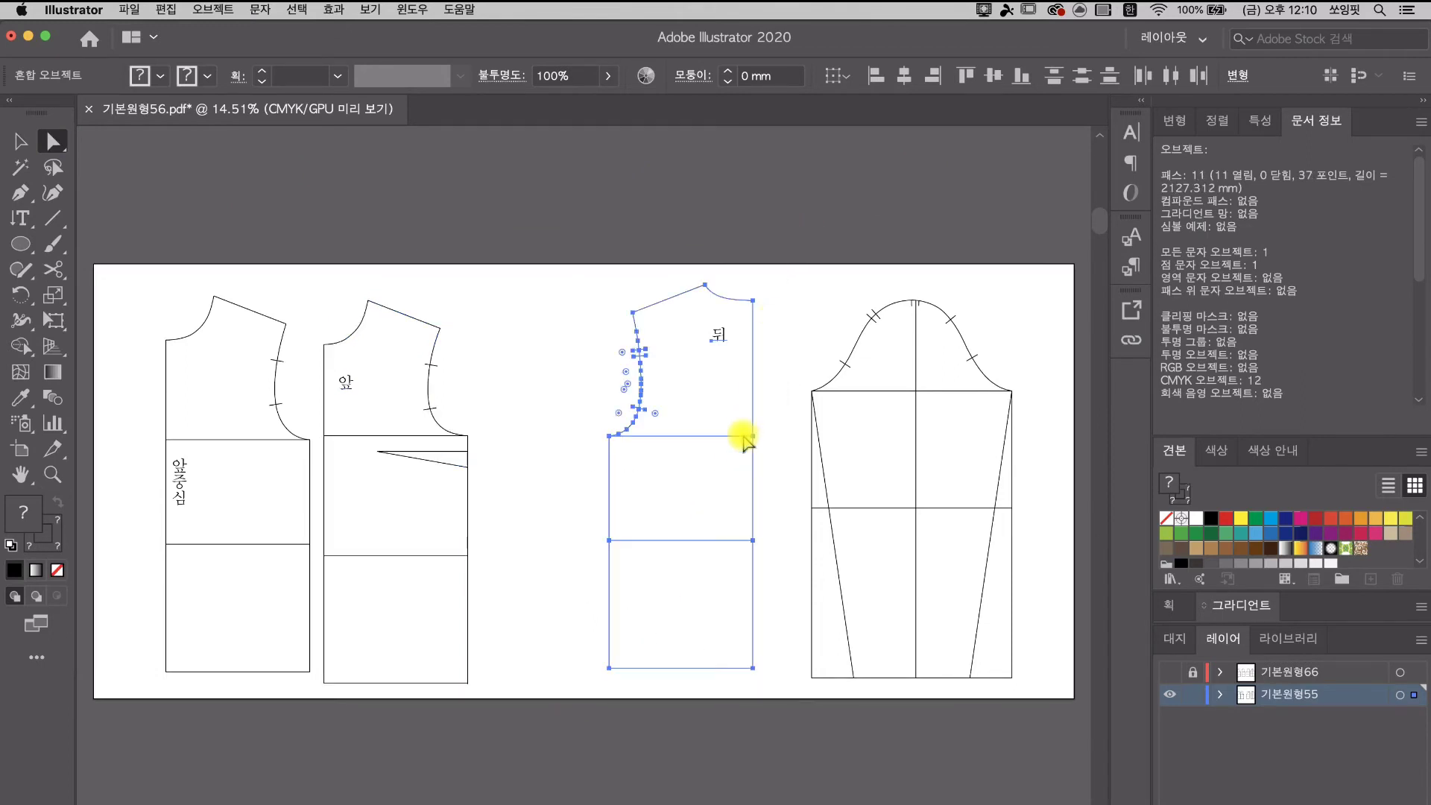
left_click_drag(735, 441, 610, 445)
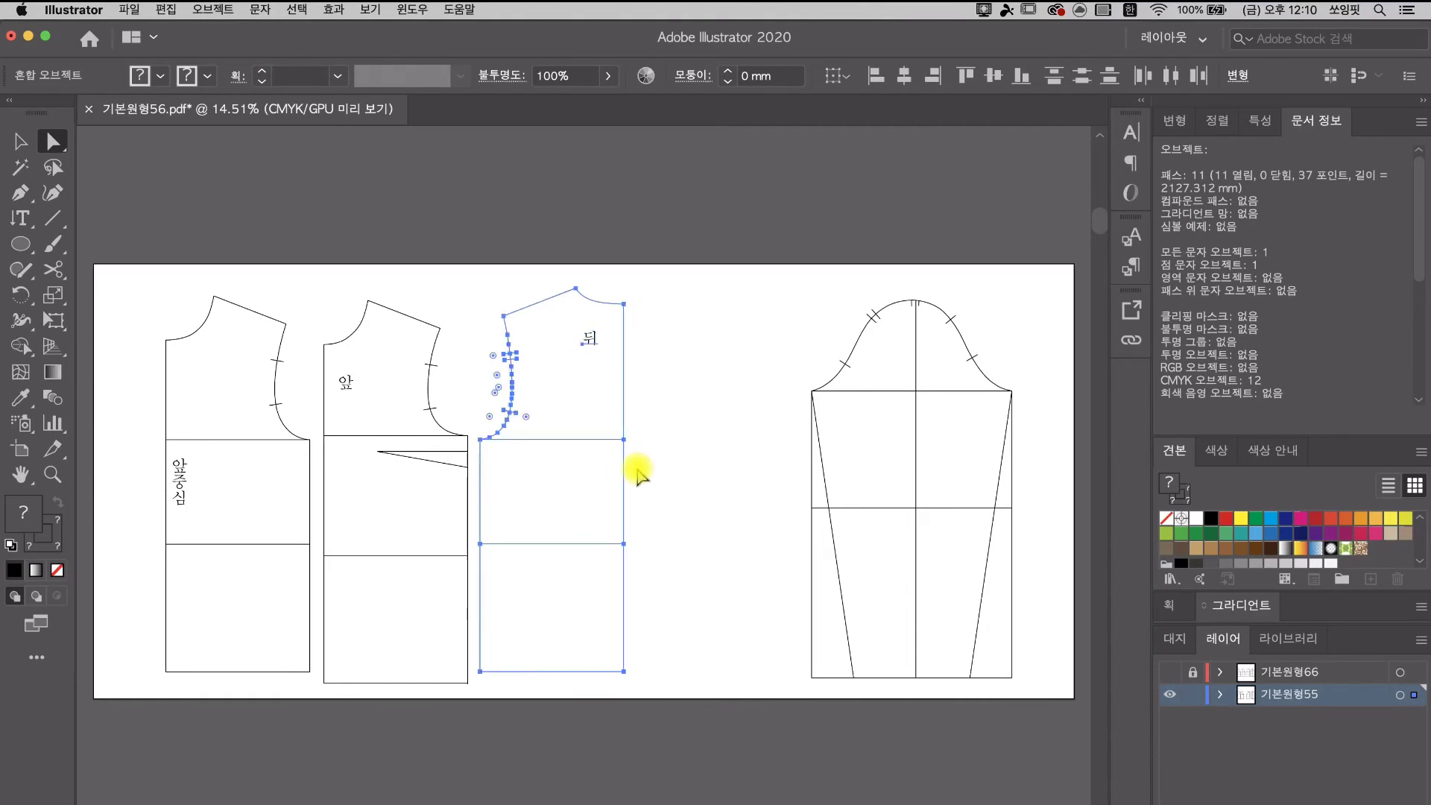
Step: Select the entire sleeve pattern, move it close to the third bodice, and deselect it
left_click_drag(772, 687, 1051, 295)
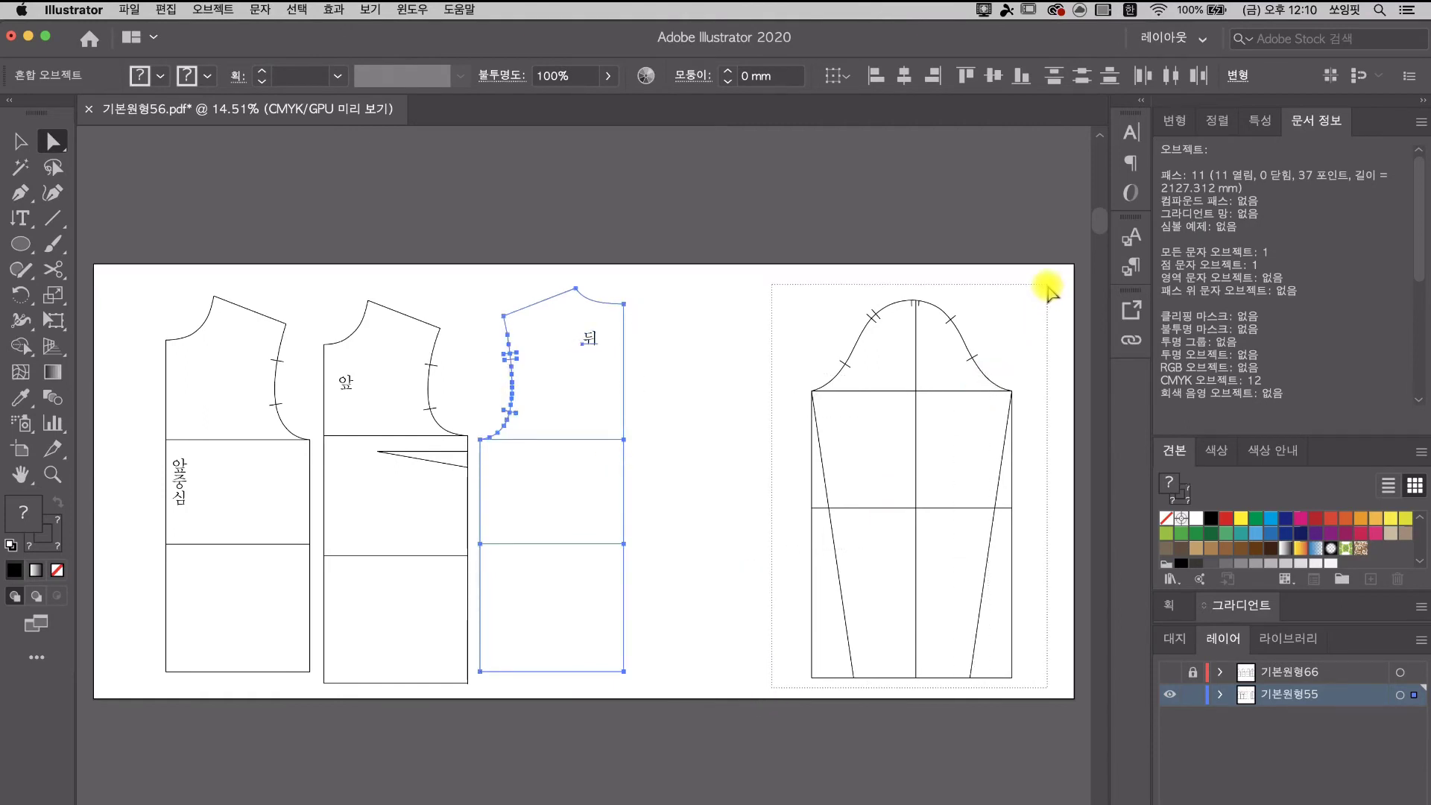
left_click_drag(1041, 298, 1043, 300)
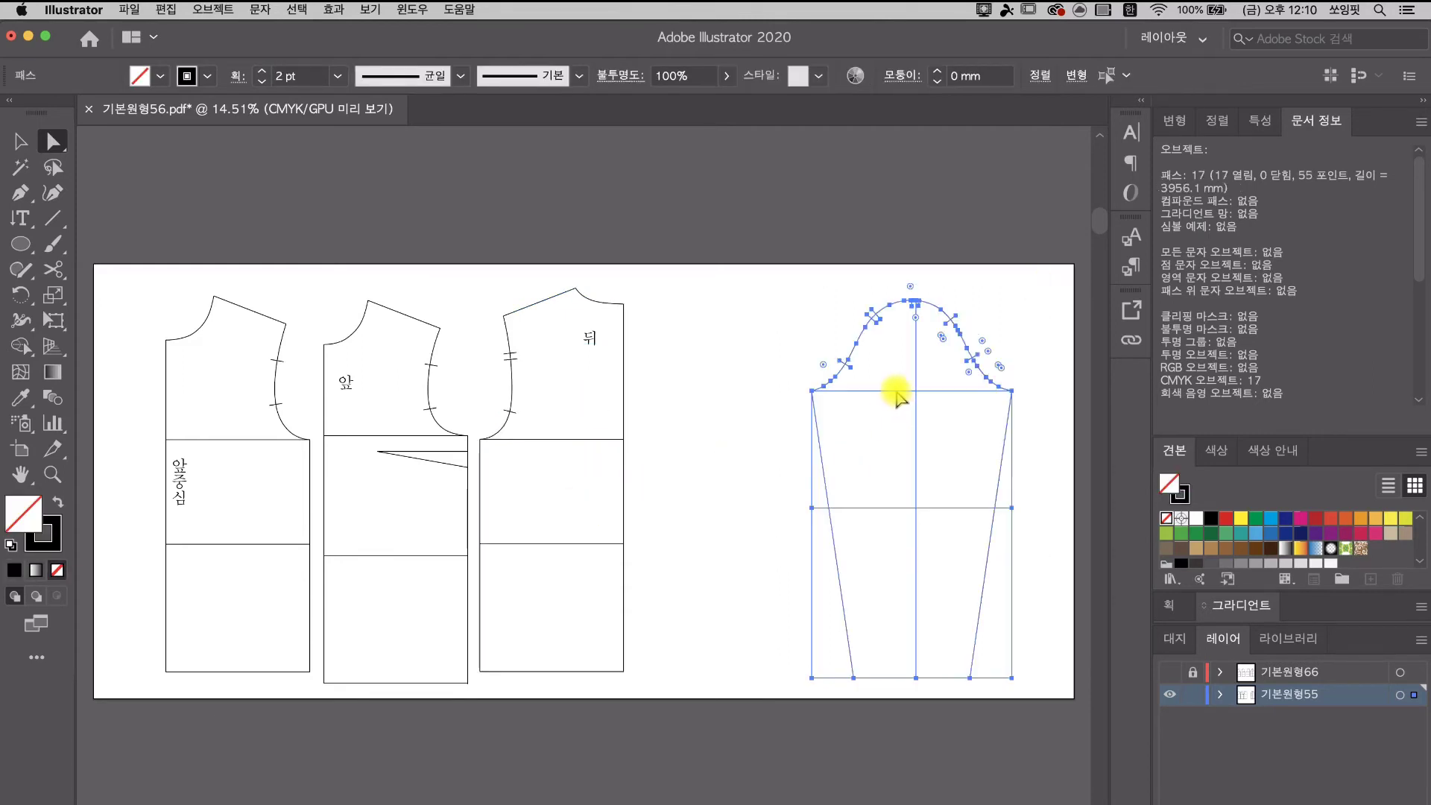
left_click_drag(883, 402, 735, 390)
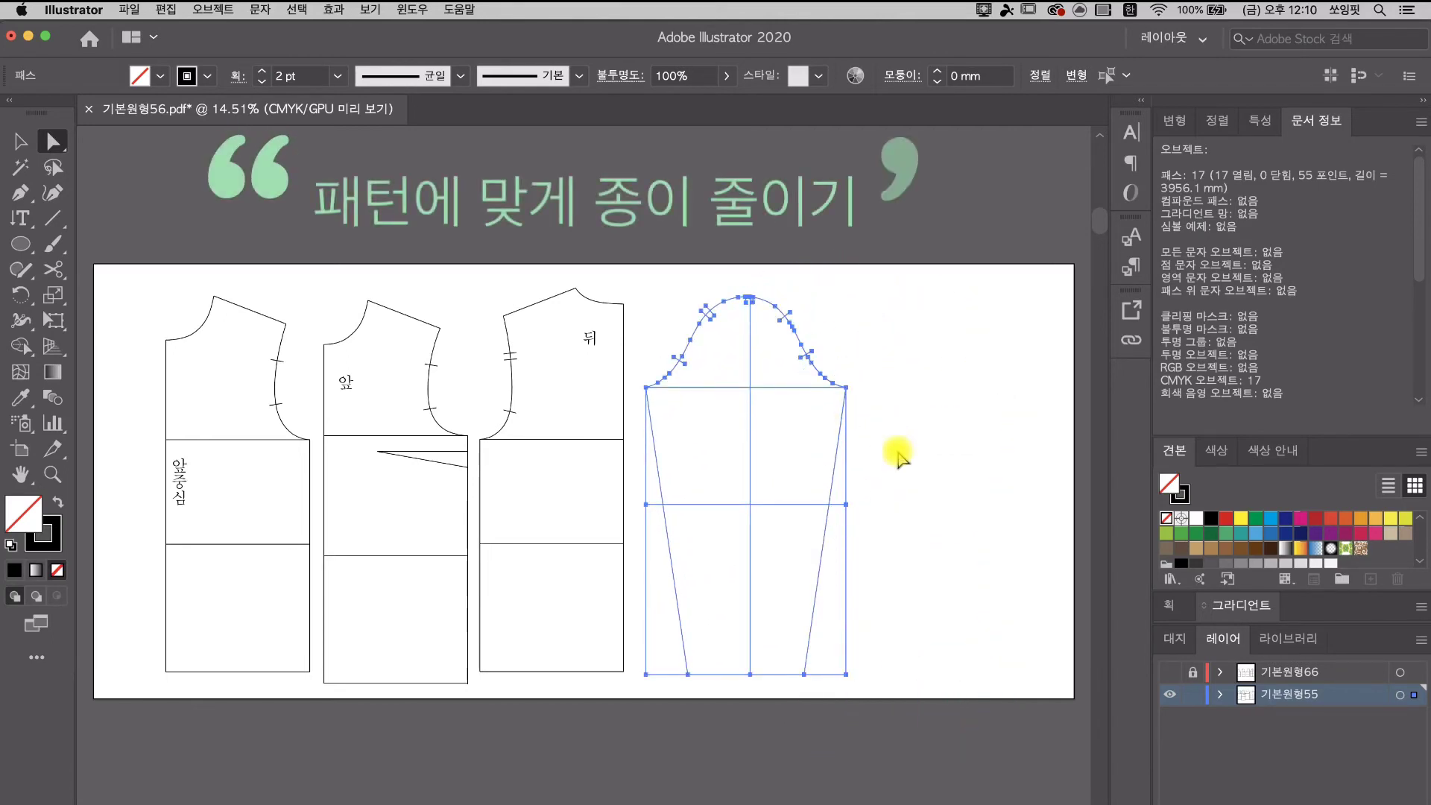
left_click(317, 734)
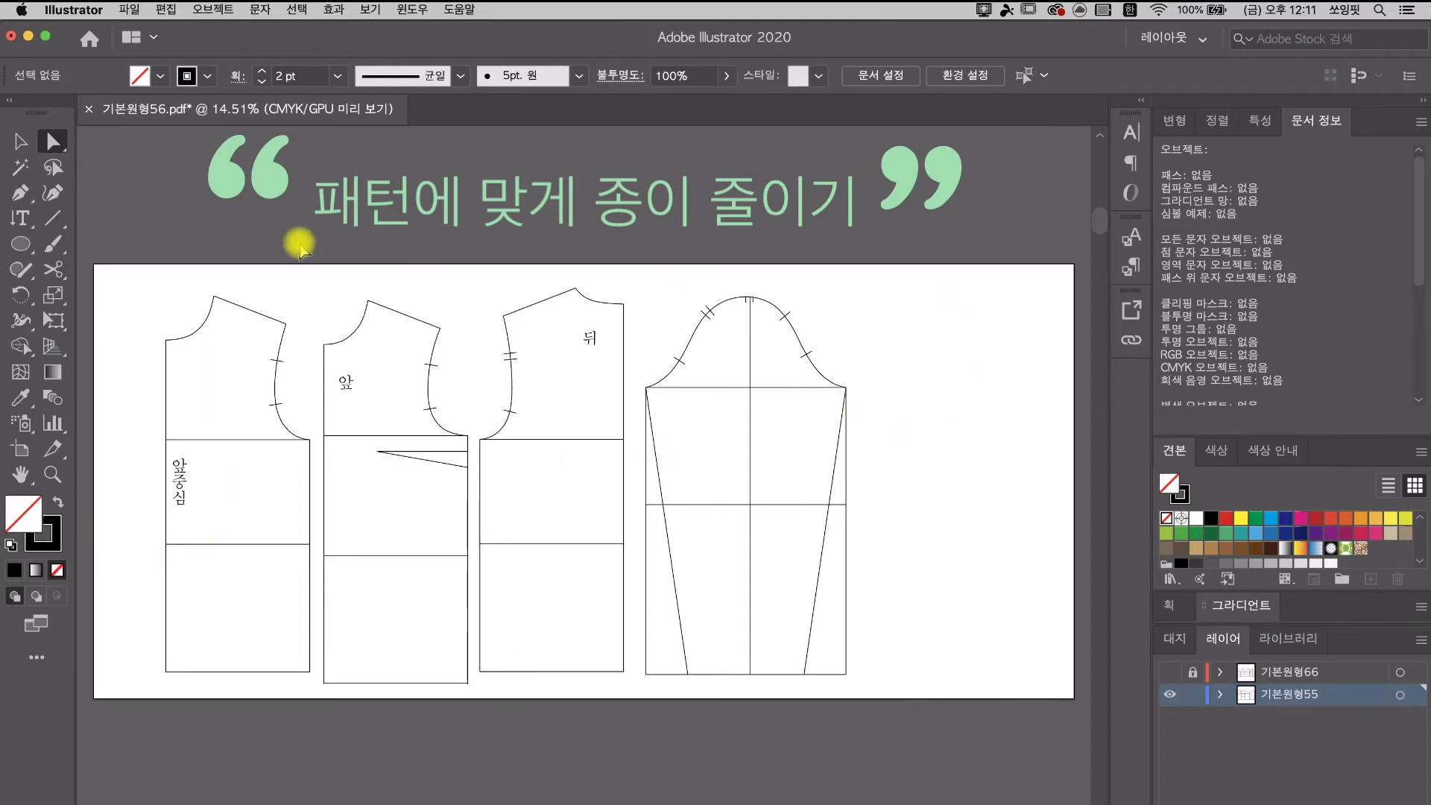
Step: Try to shrink the artboard 대지 1 to the patterns using the fit-to-artwork-bounds preset (아트웍 테두리에 맞추기) in its options
left_click(21, 452)
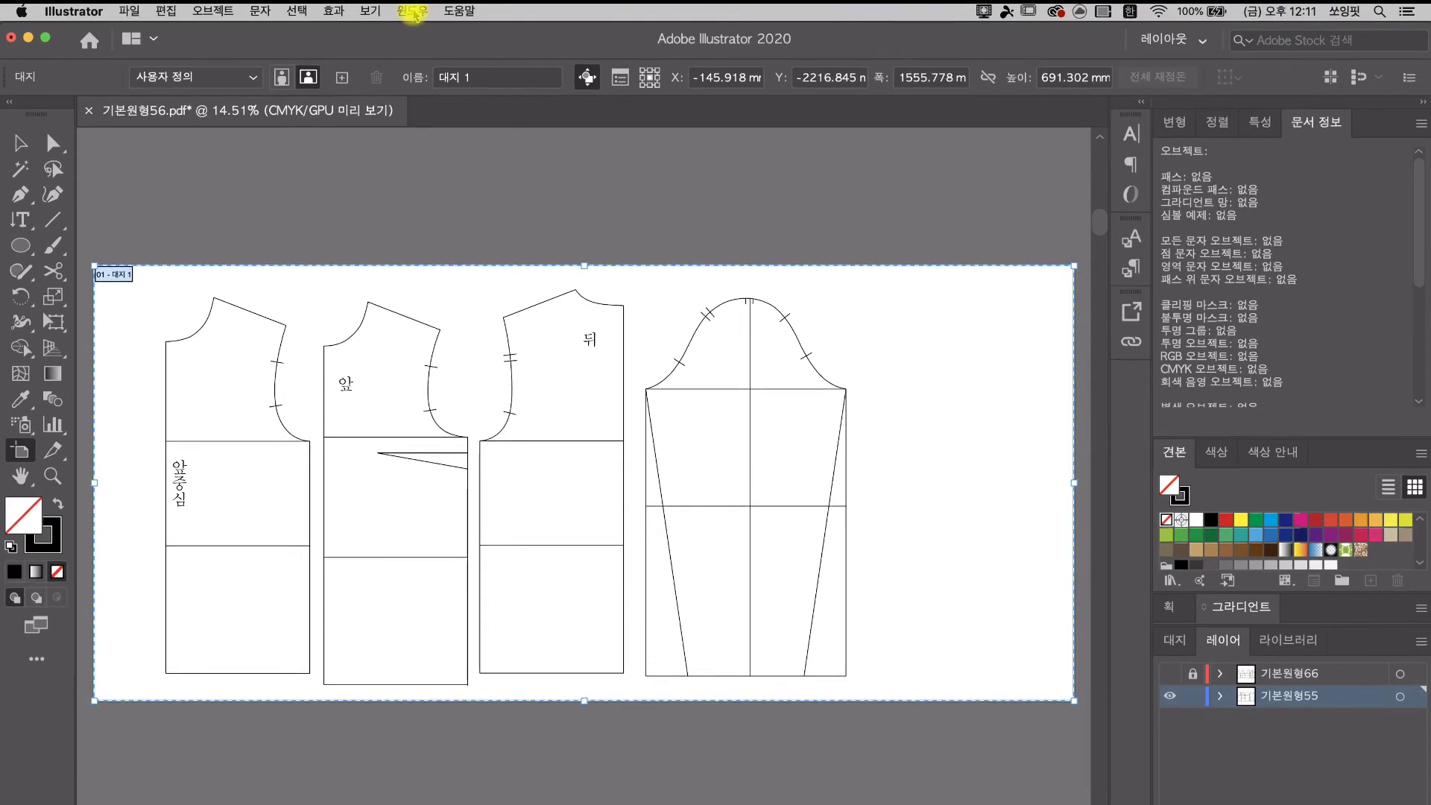
left_click(413, 10)
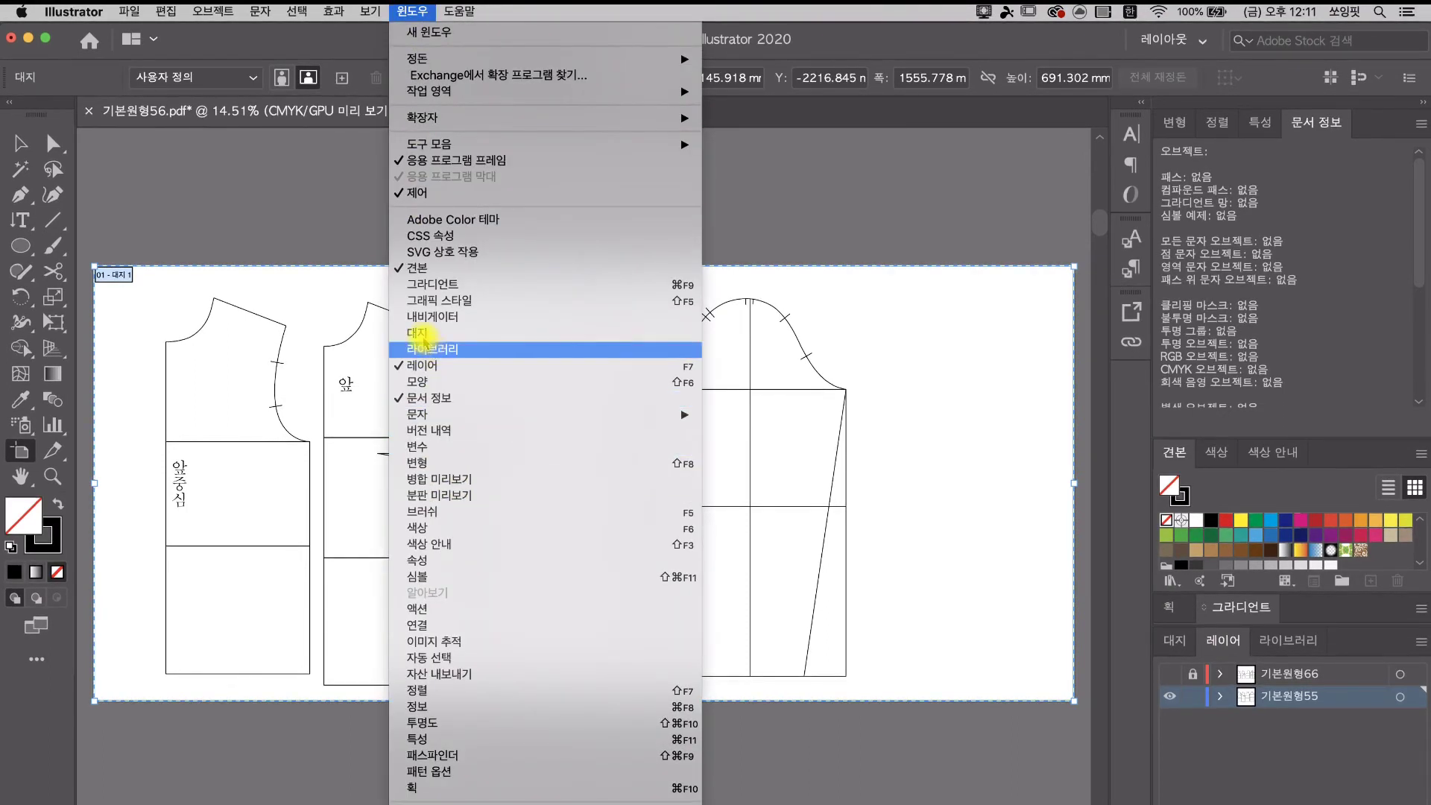
left_click(421, 337)
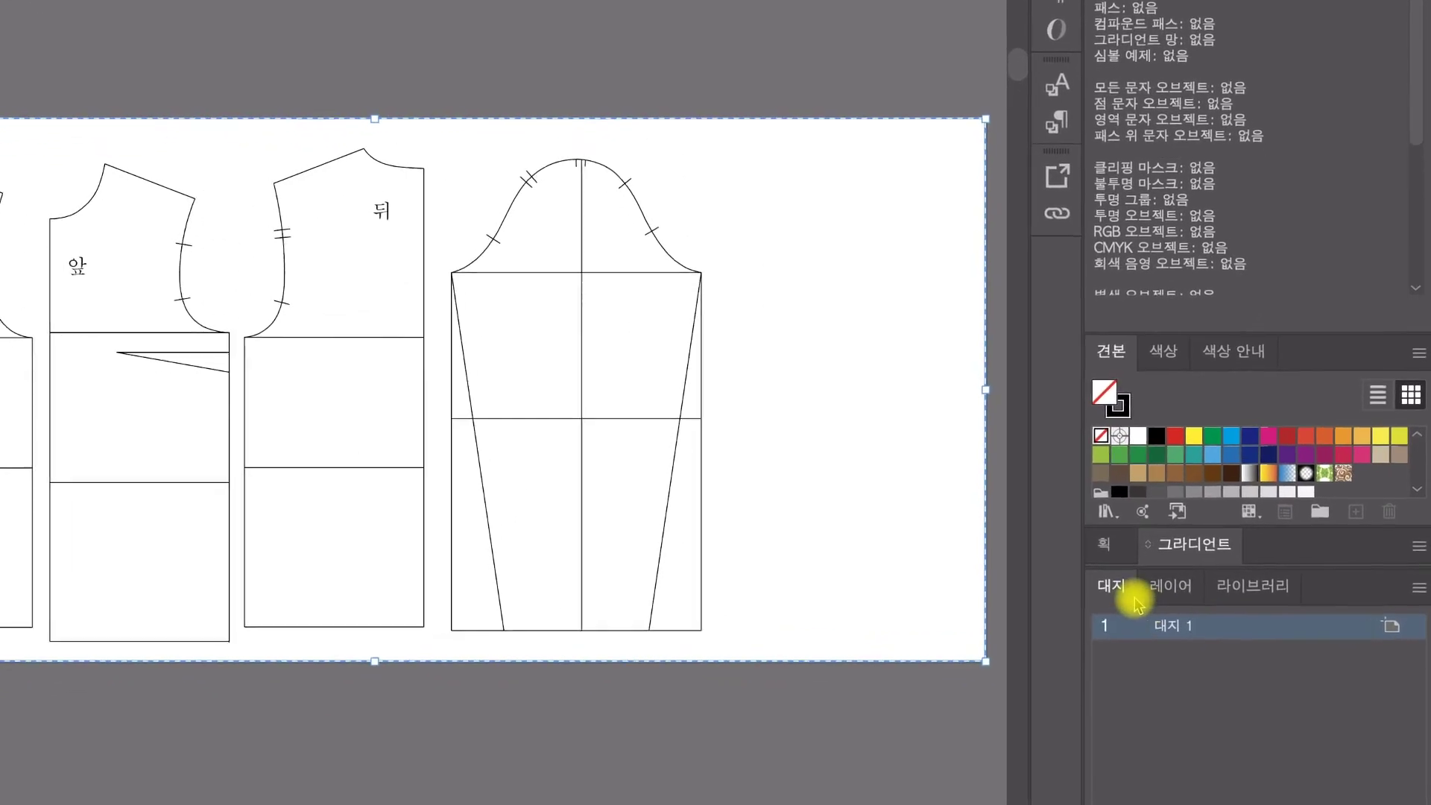
left_click(1416, 570)
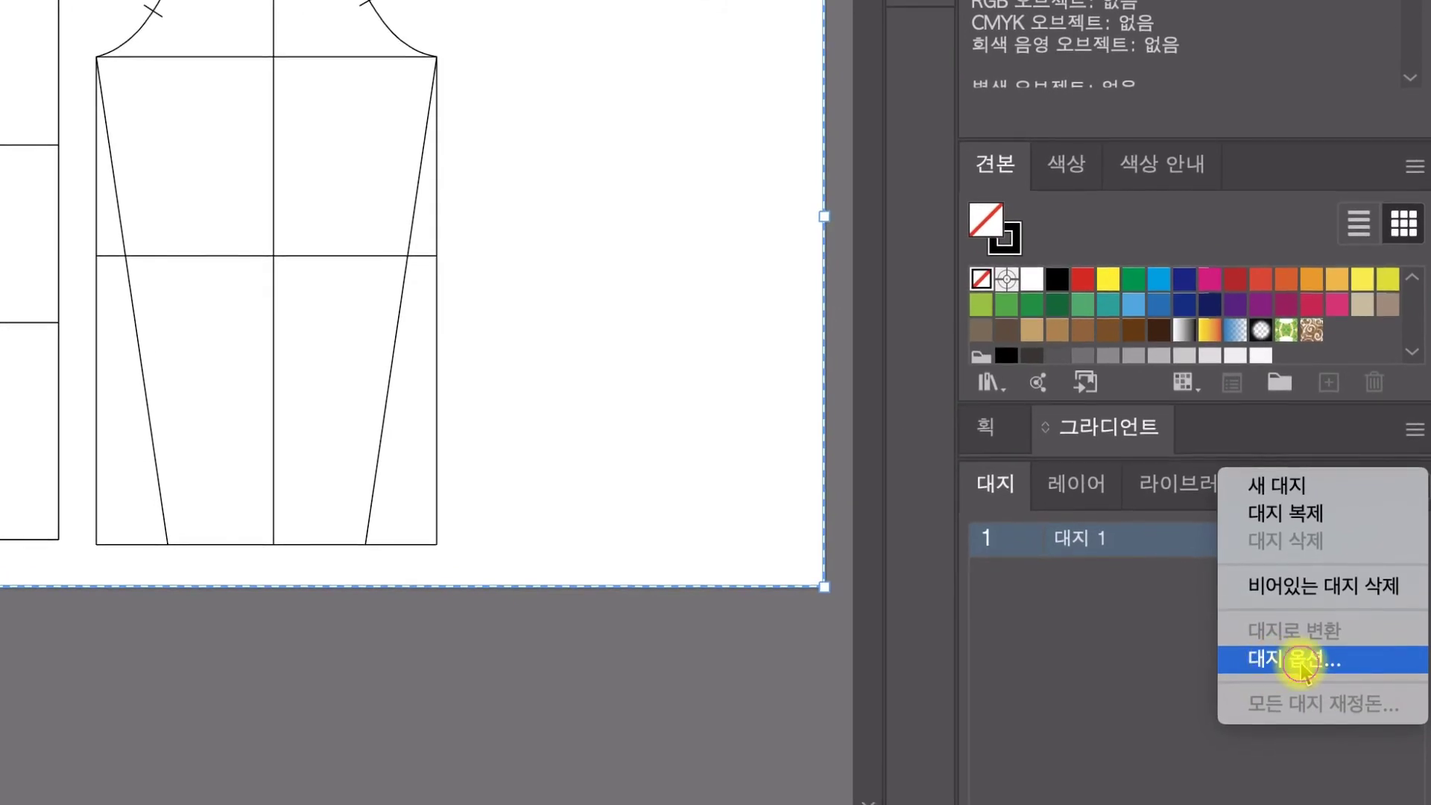
left_click(1301, 662)
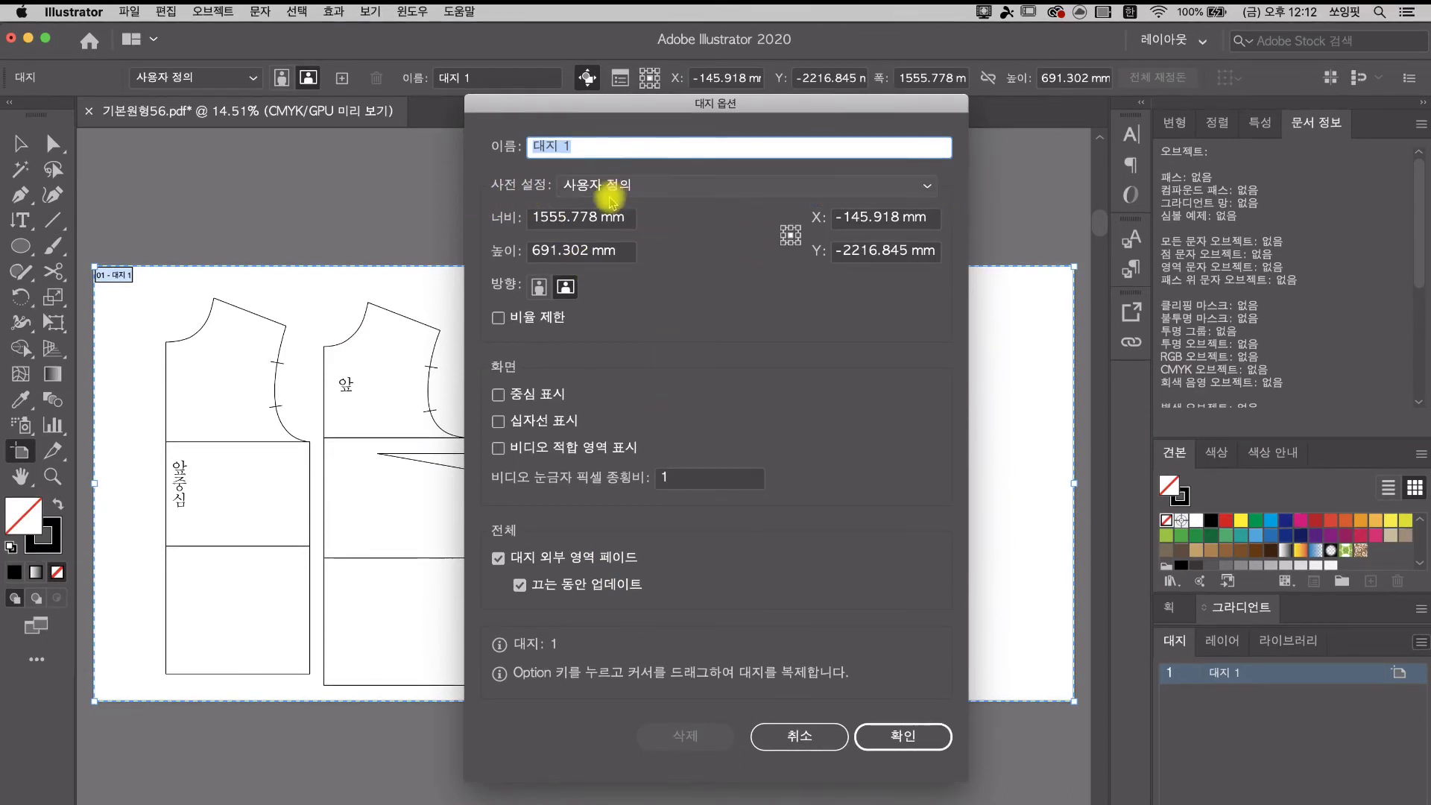
left_click(927, 191)
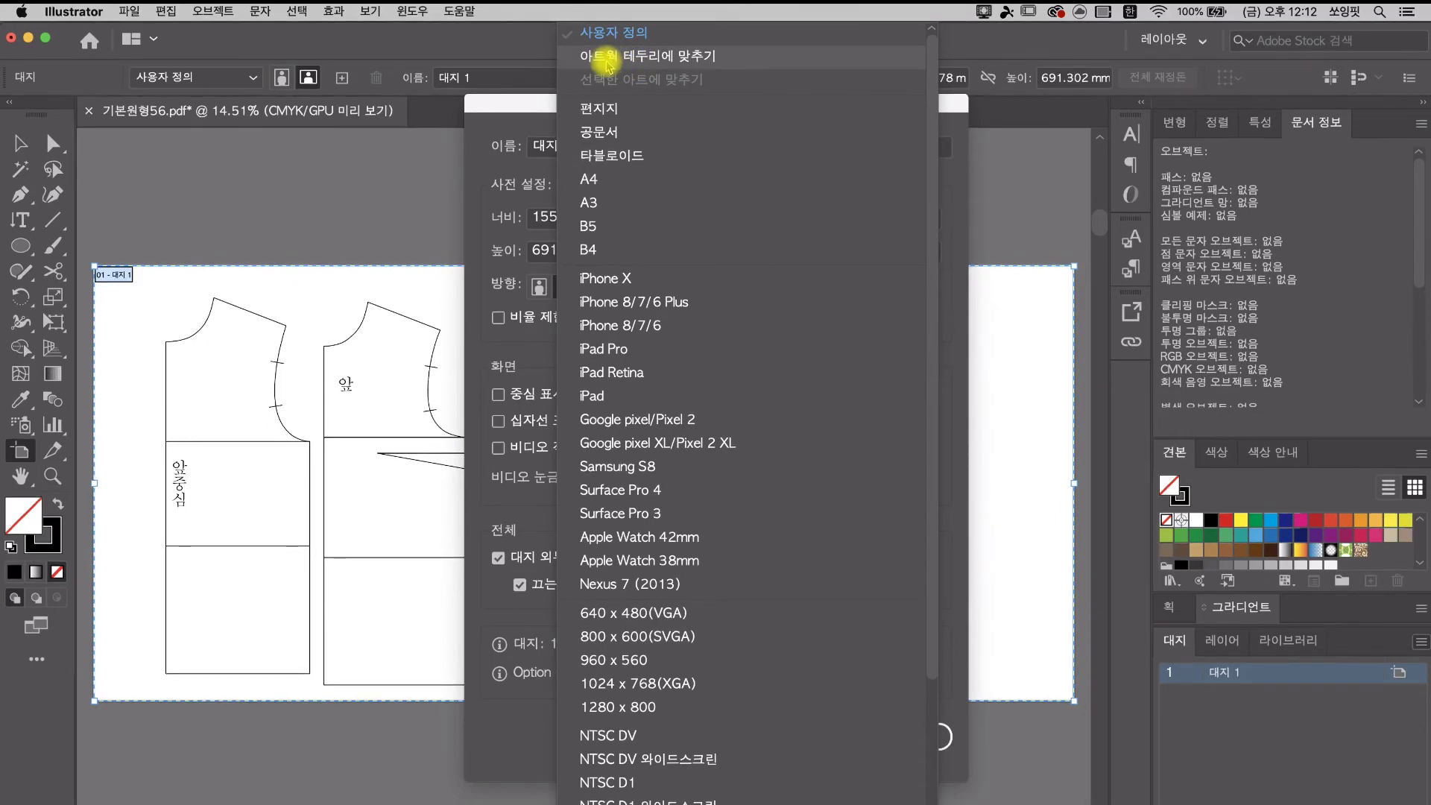
left_click(659, 60)
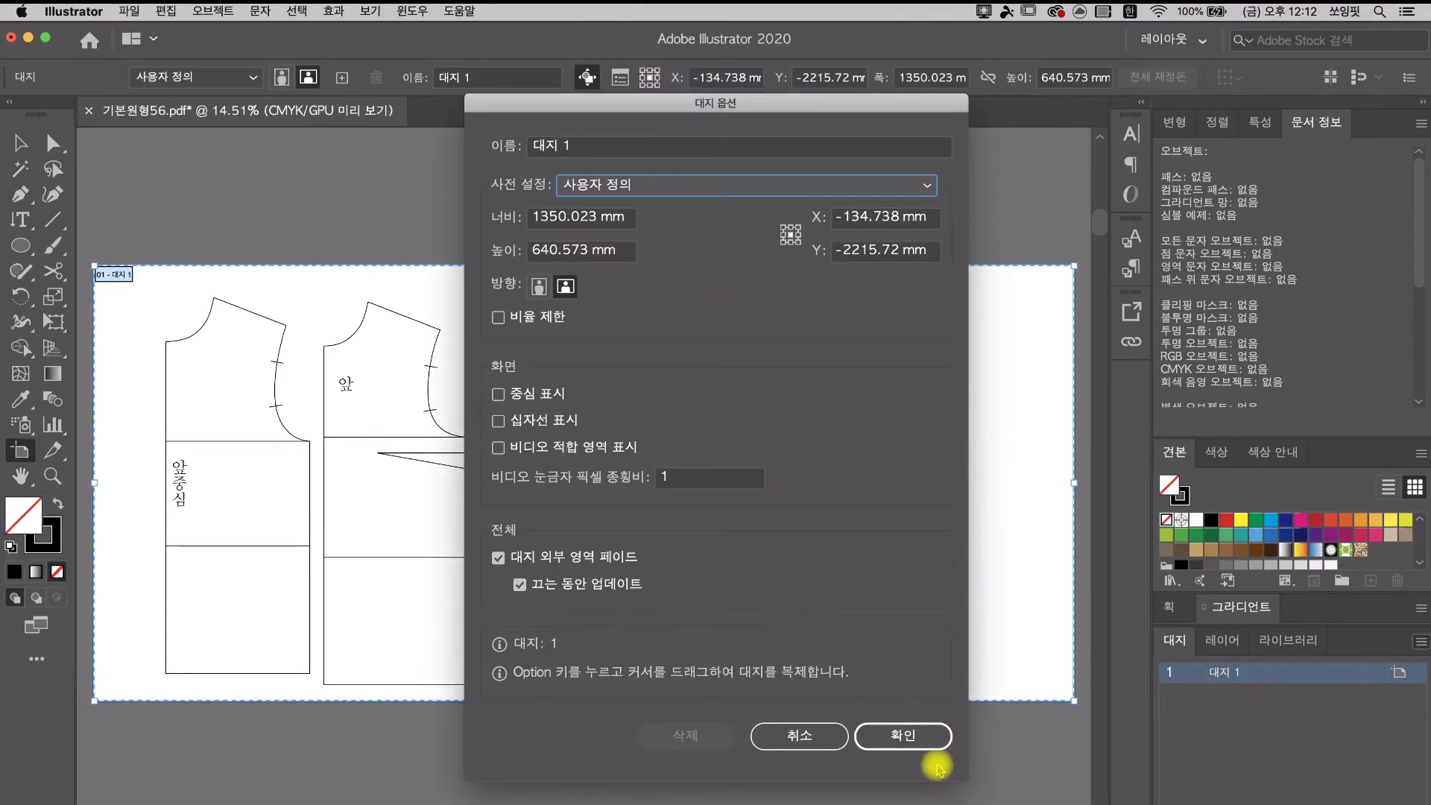
left_click(915, 739)
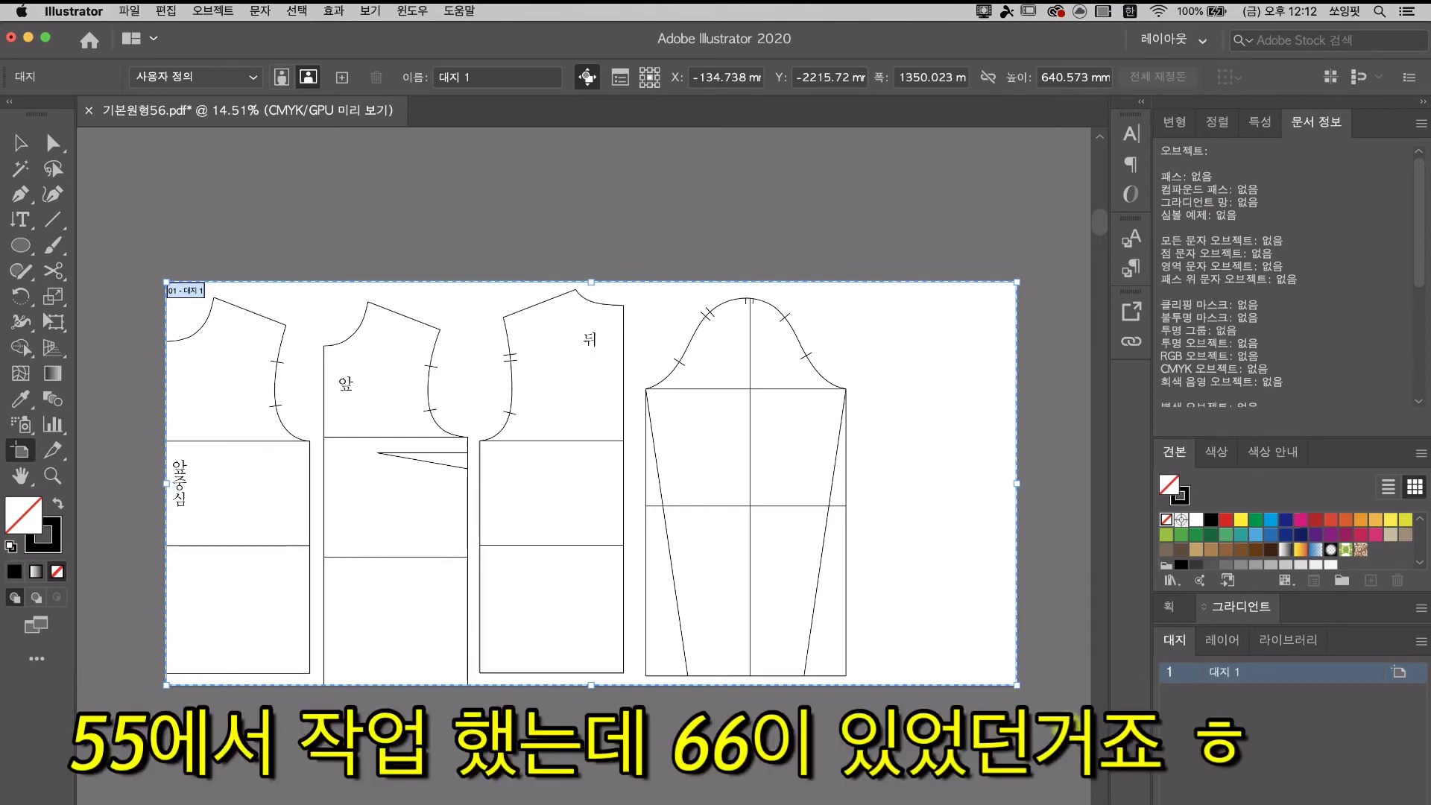
Step: Compare the patterns on layers 기본원형66 and 기본원형55 by toggling each layer's visibility, keeping only 기본원형55 visible
left_click(1231, 645)
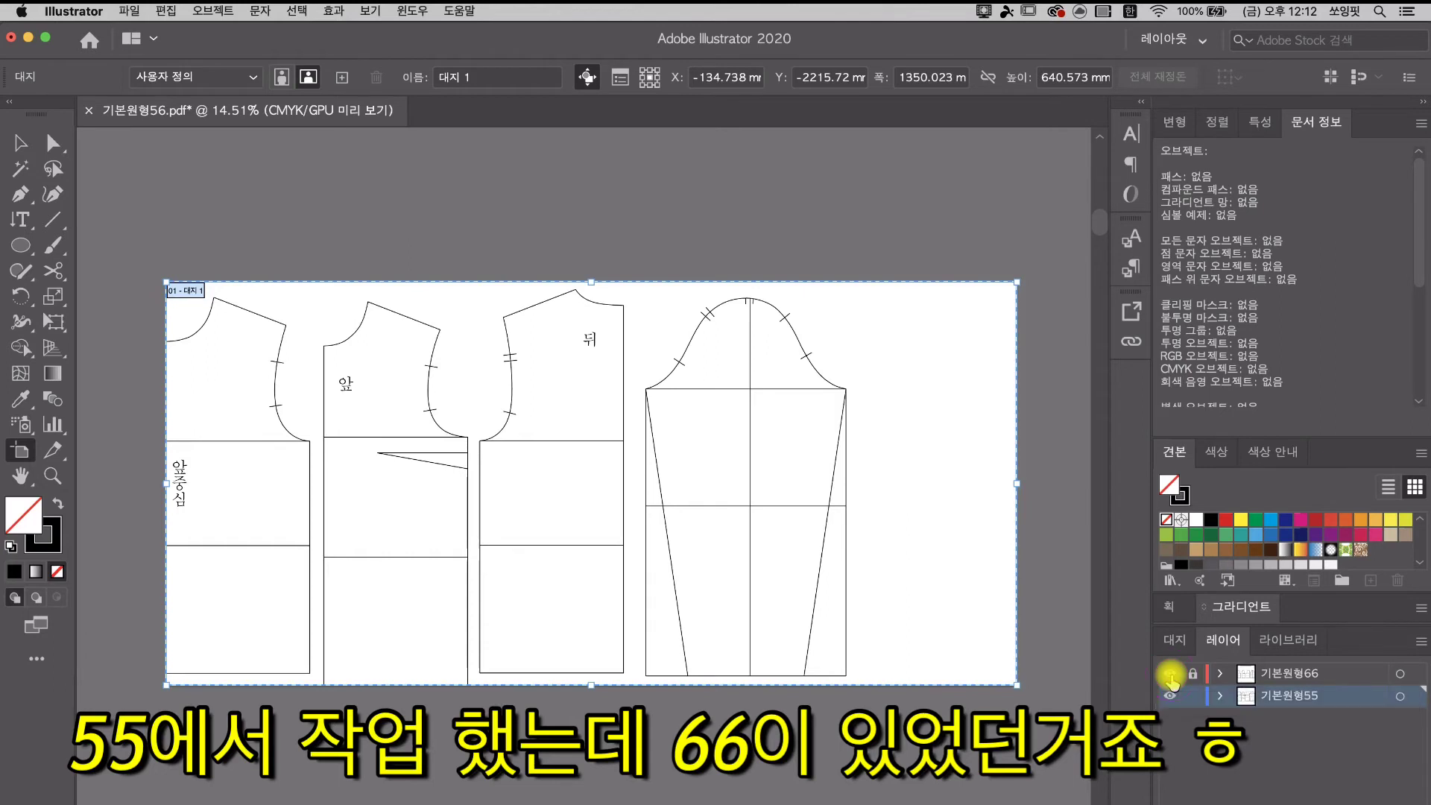
left_click(1170, 674)
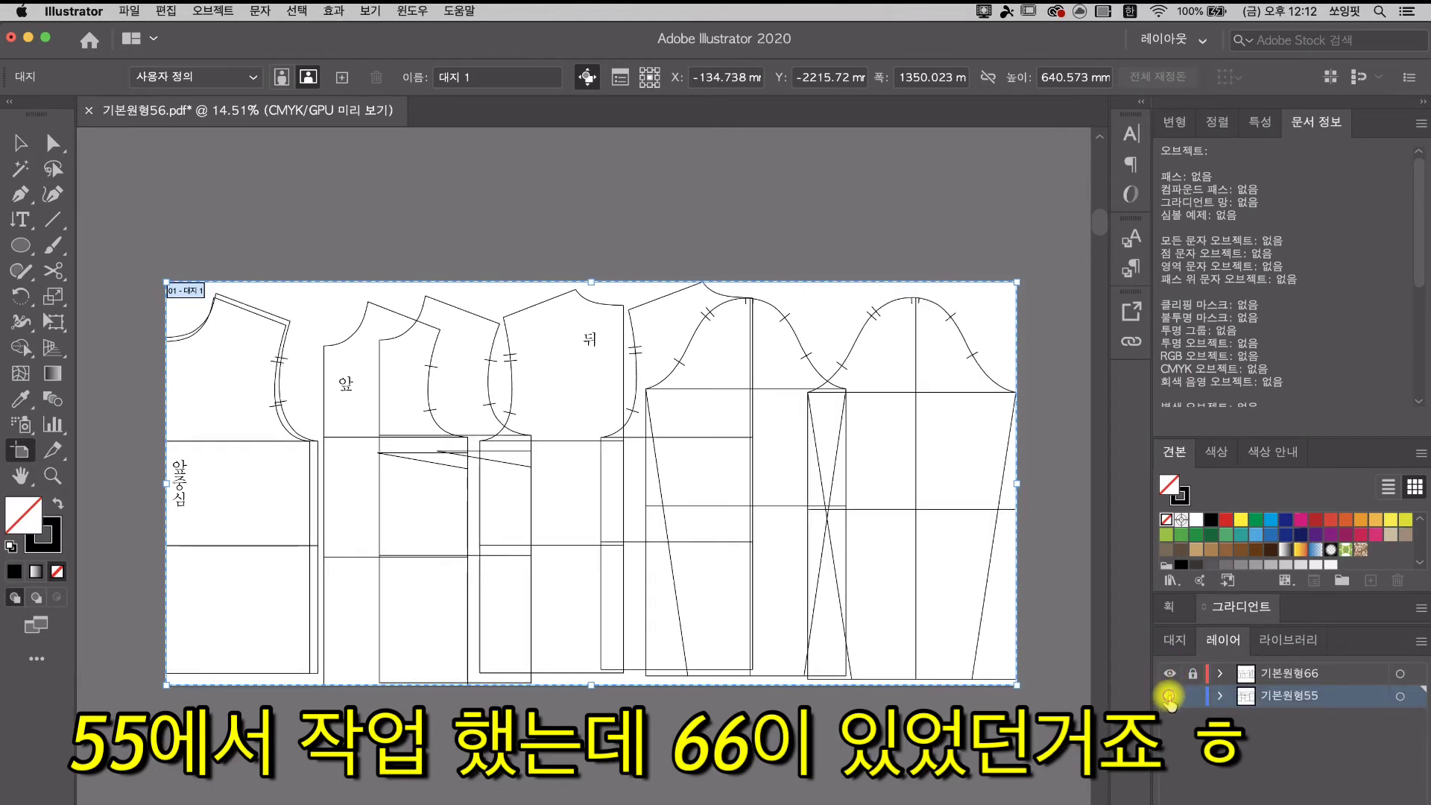
left_click(1169, 696)
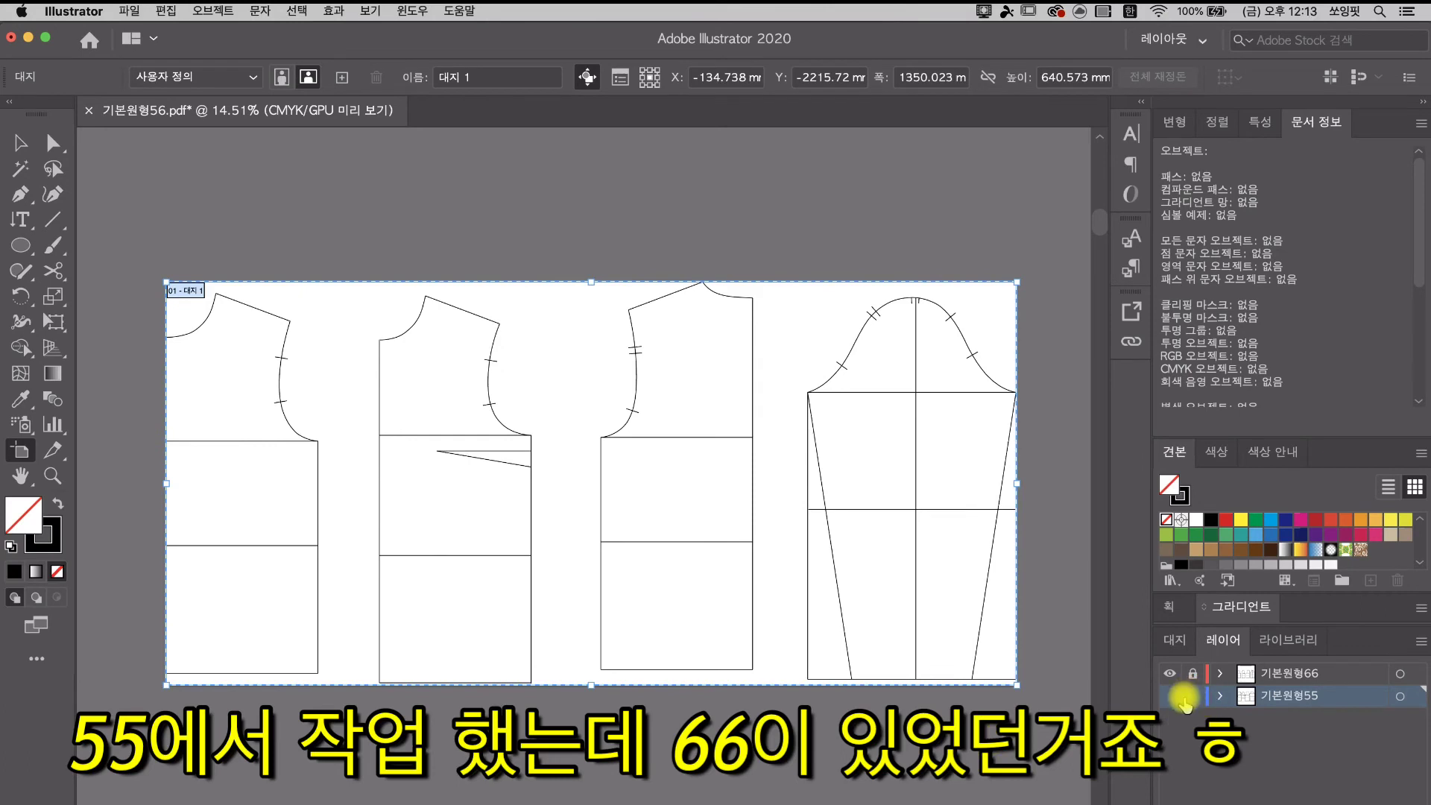
left_click(1170, 696)
left_click(1169, 674)
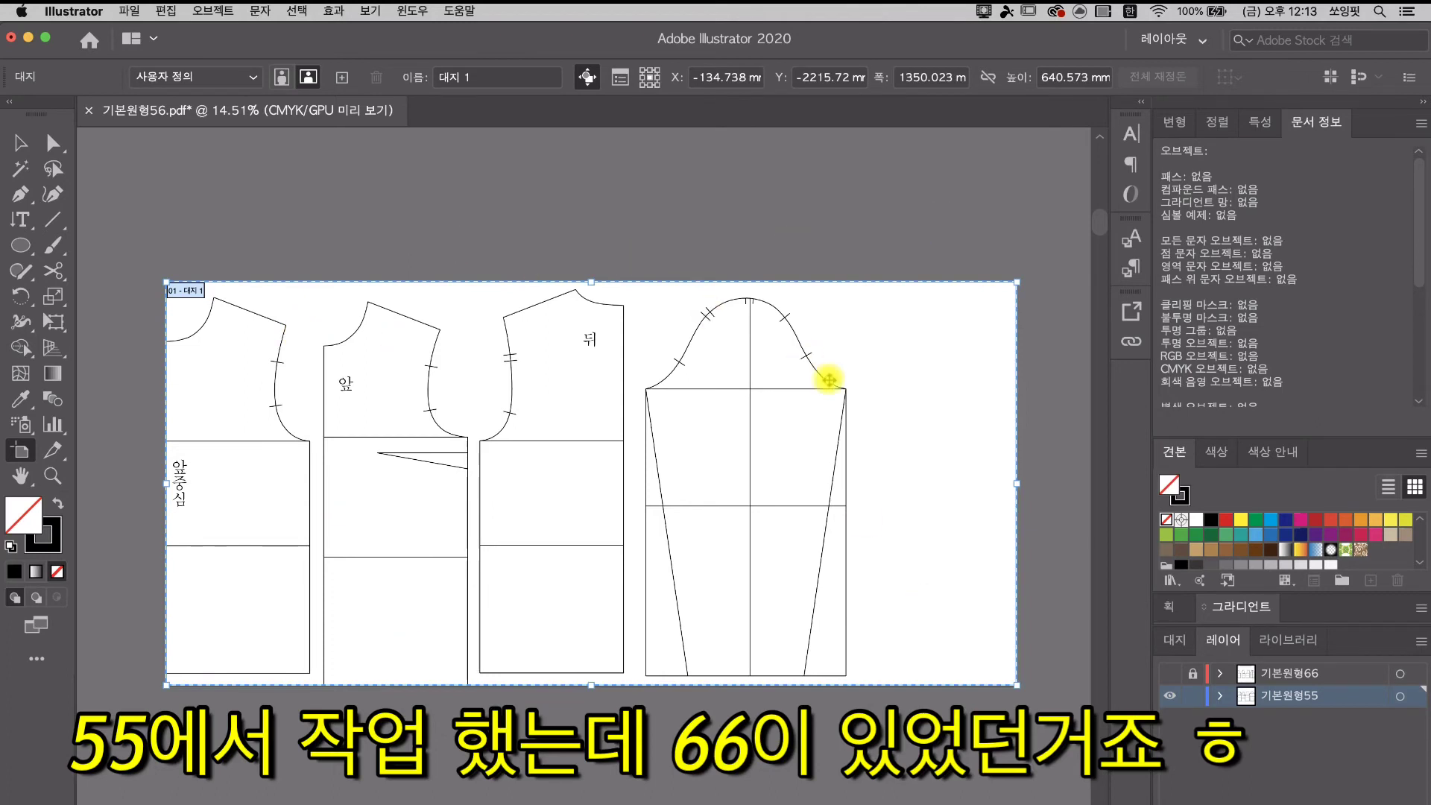
left_click(1169, 675)
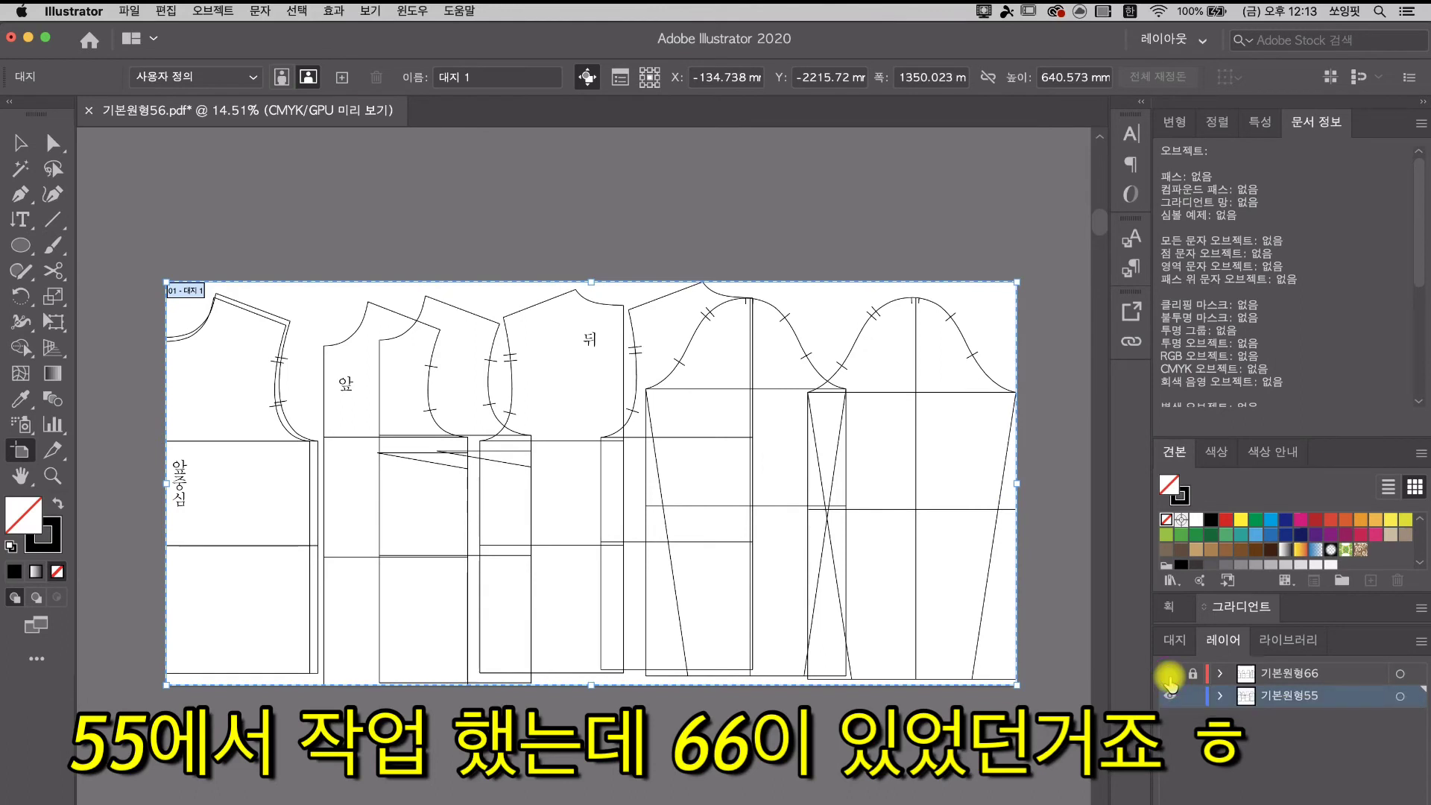
left_click(1169, 675)
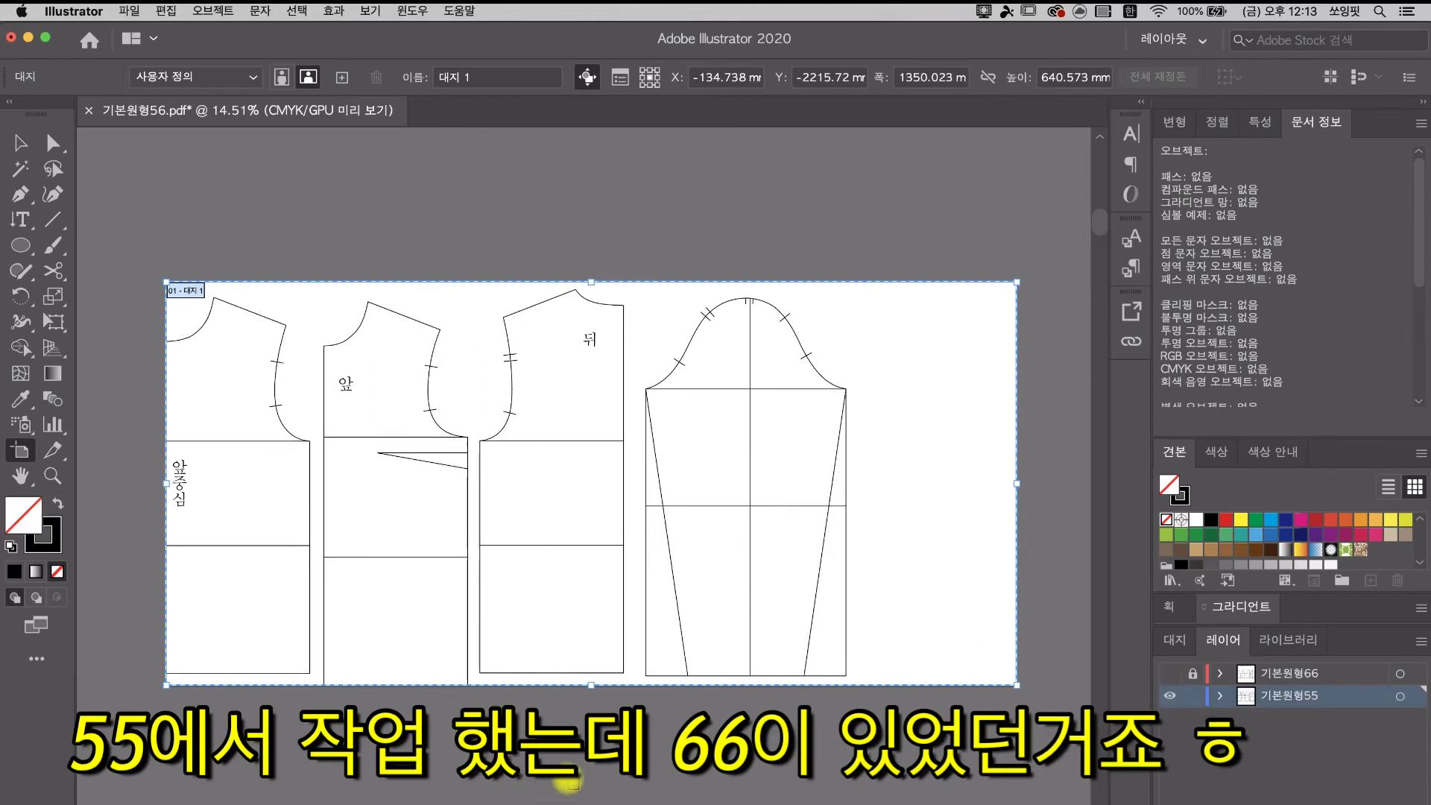
Step: Show the layer 기본원형66 and delete it together with its artwork
left_click(1169, 675)
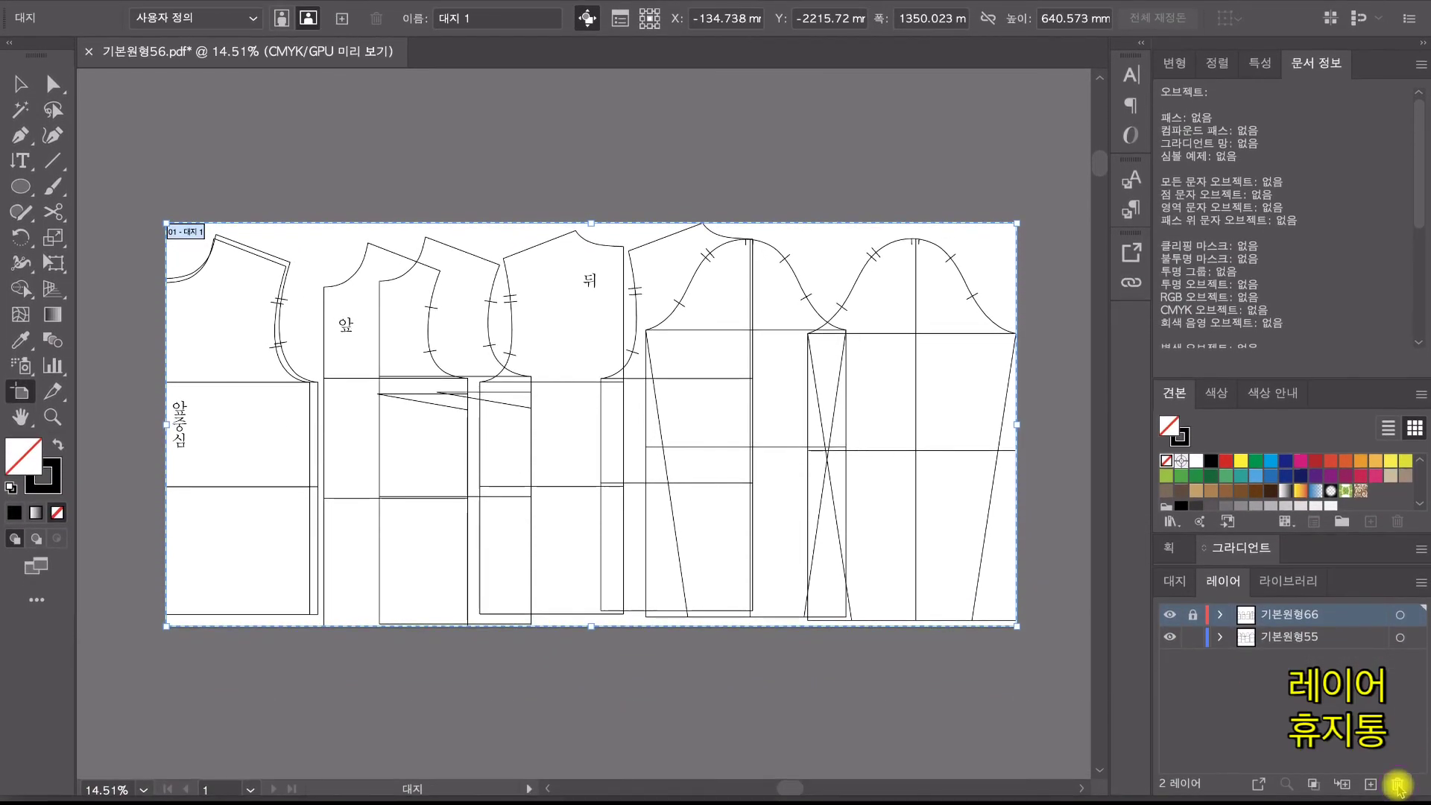
left_click(1399, 785)
left_click(926, 407)
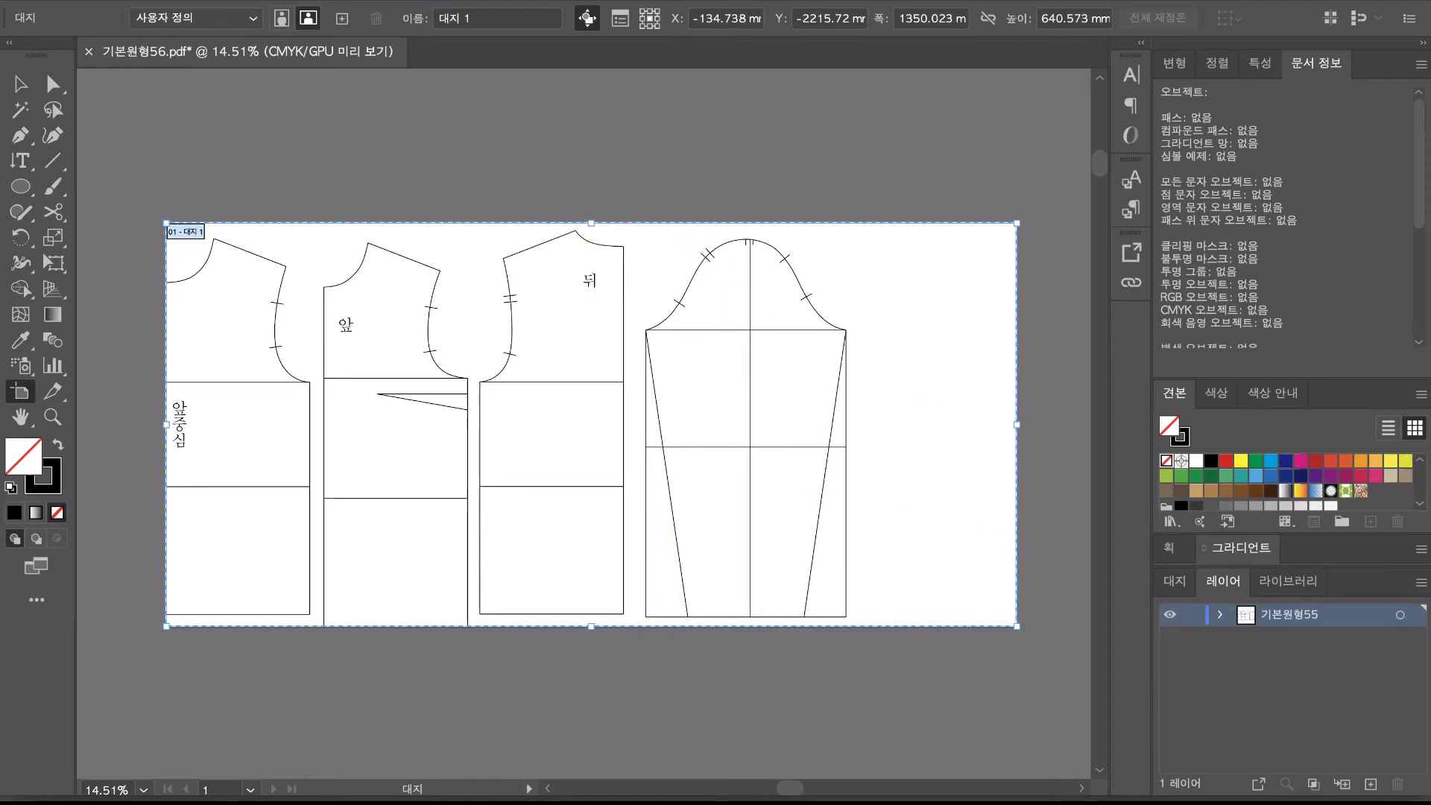
Step: Fit the artboard 대지 1 to the remaining 기본원형55 patterns with the artwork bounds preset (아트웍 테두리에 맞추기) in its options
left_click(1174, 581)
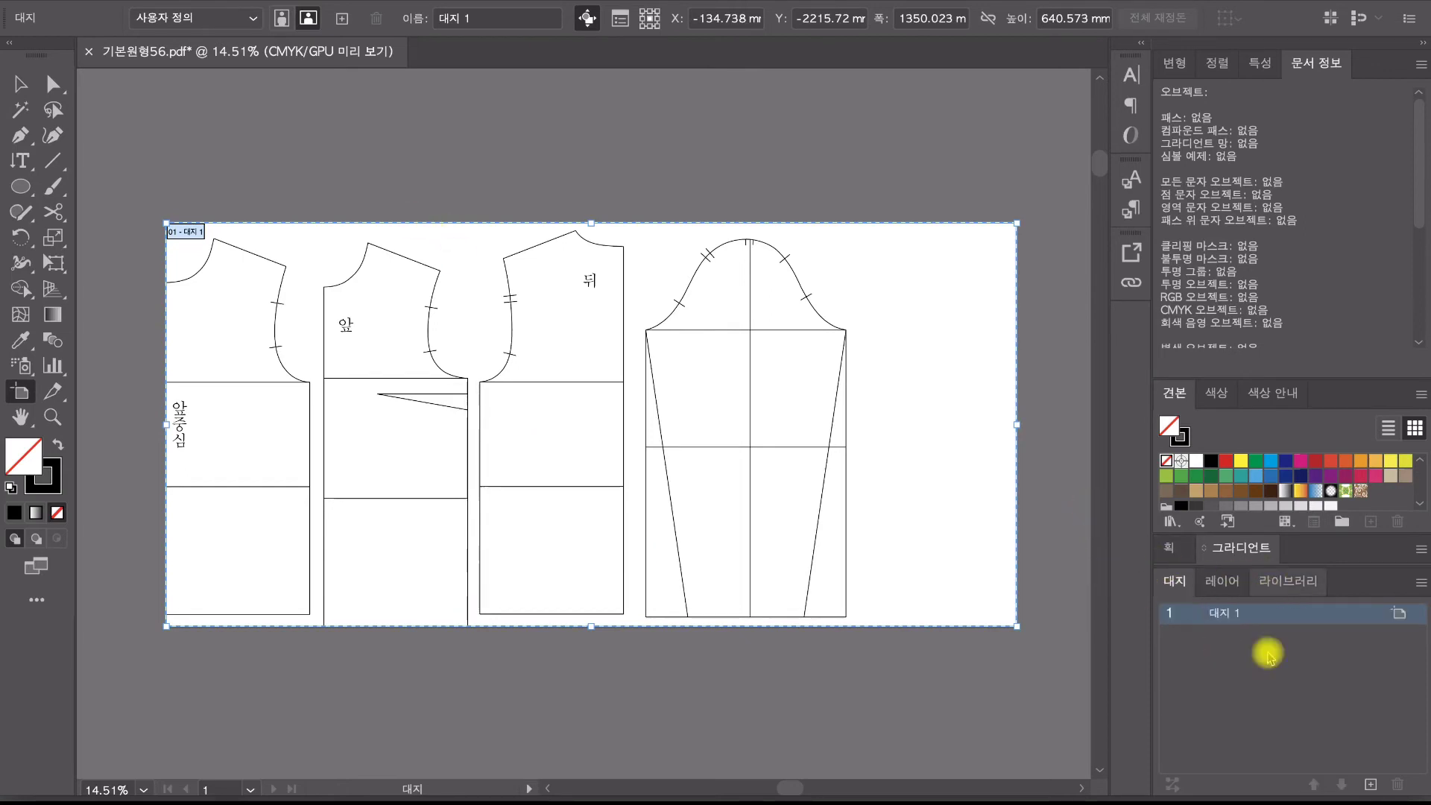
left_click(1419, 587)
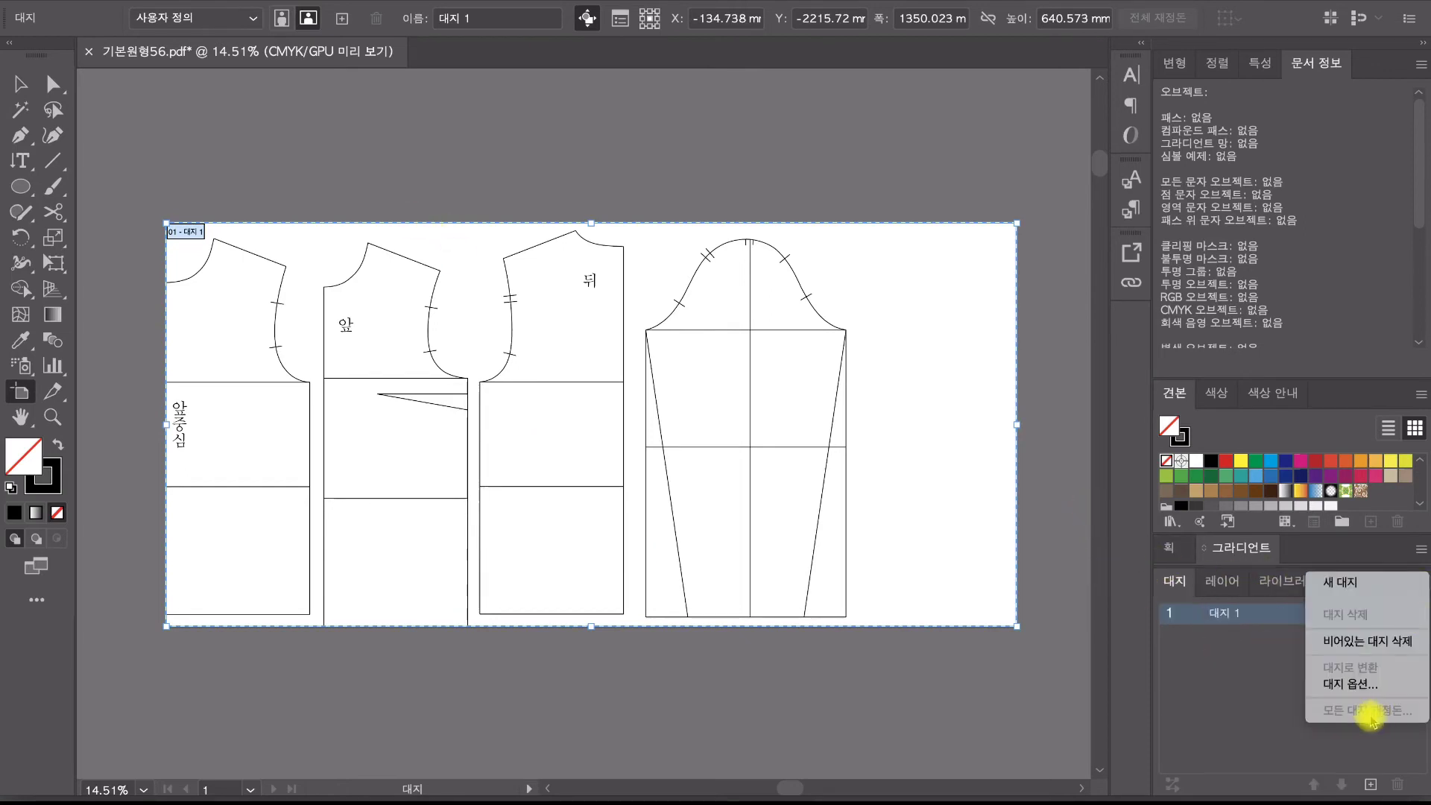
left_click(1350, 687)
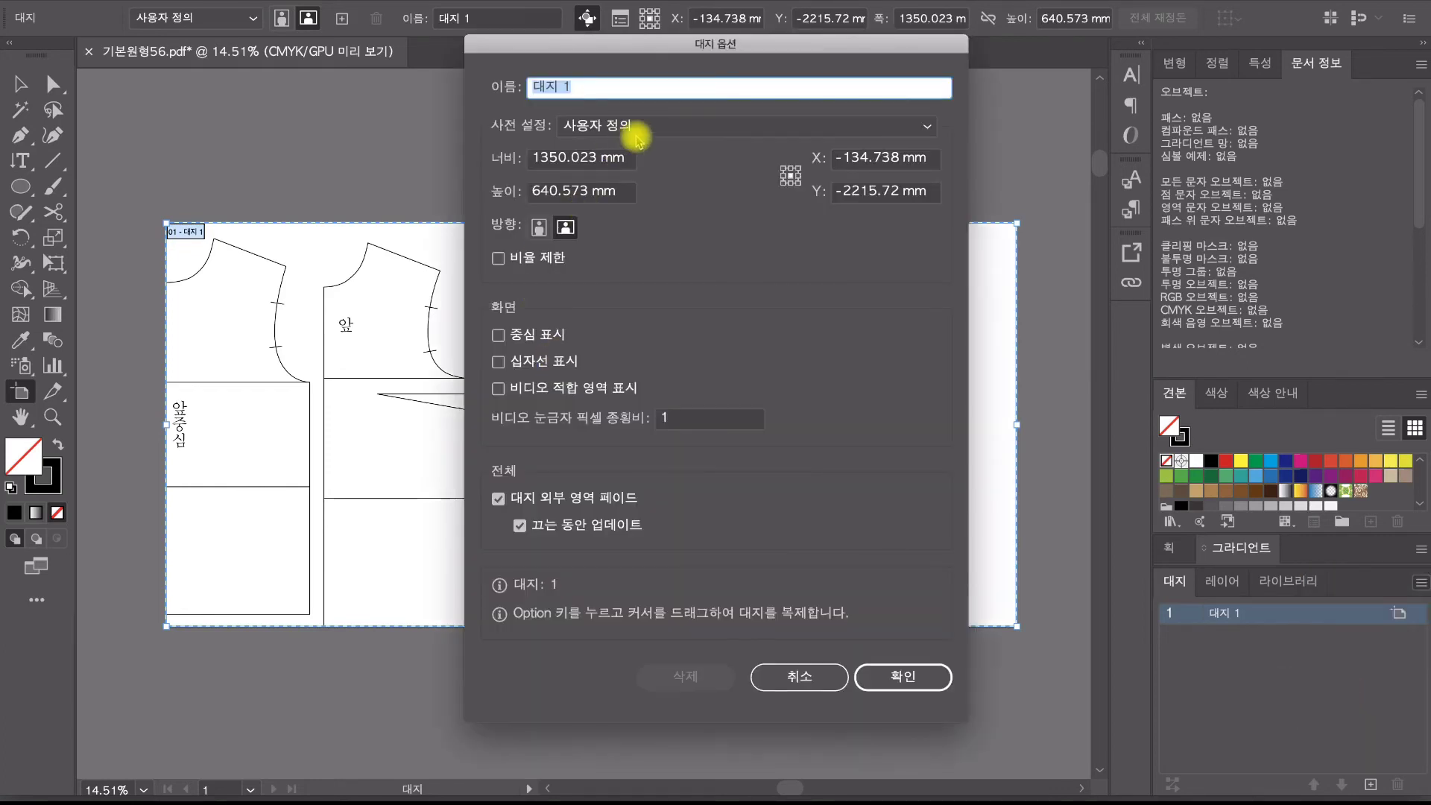
left_click(636, 127)
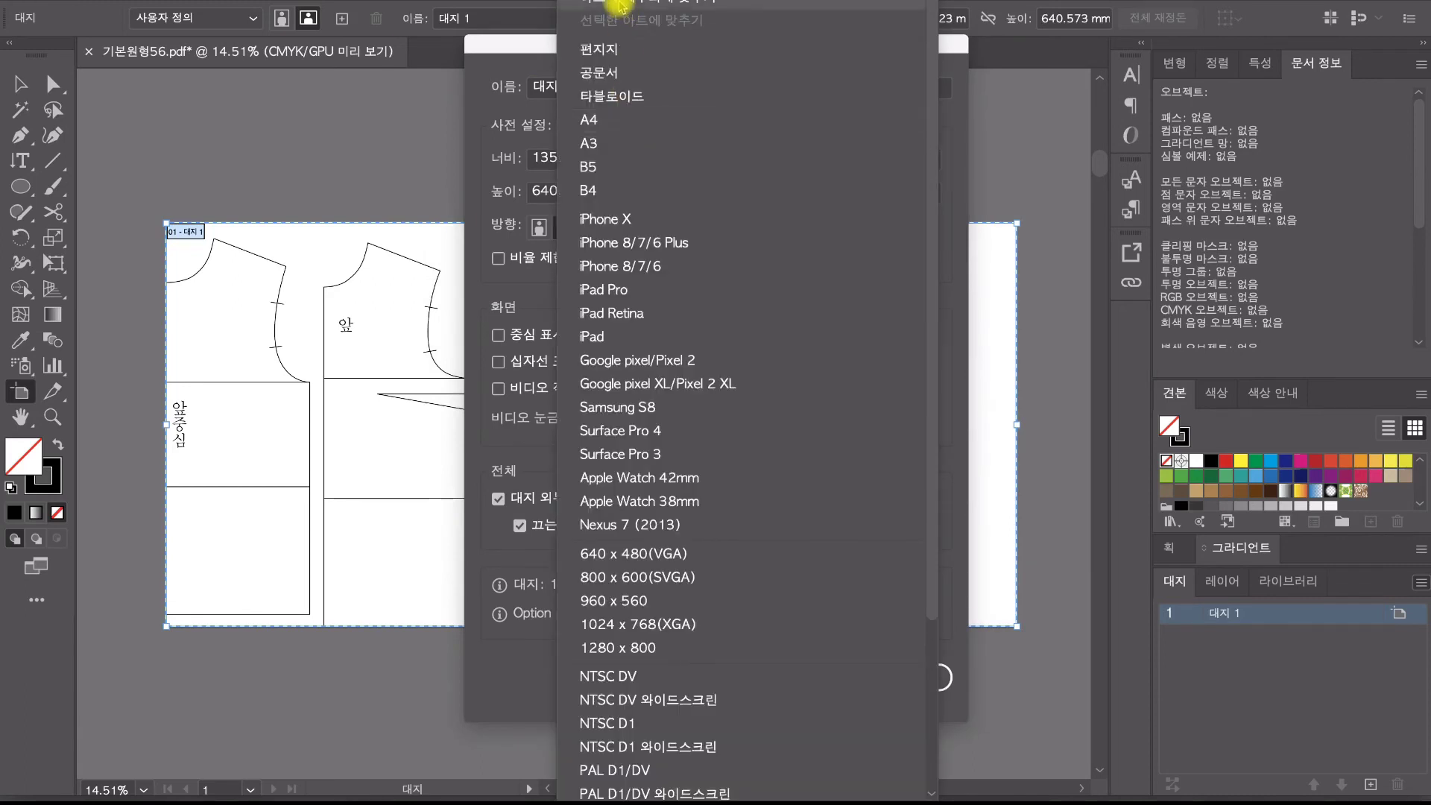
left_click(620, 4)
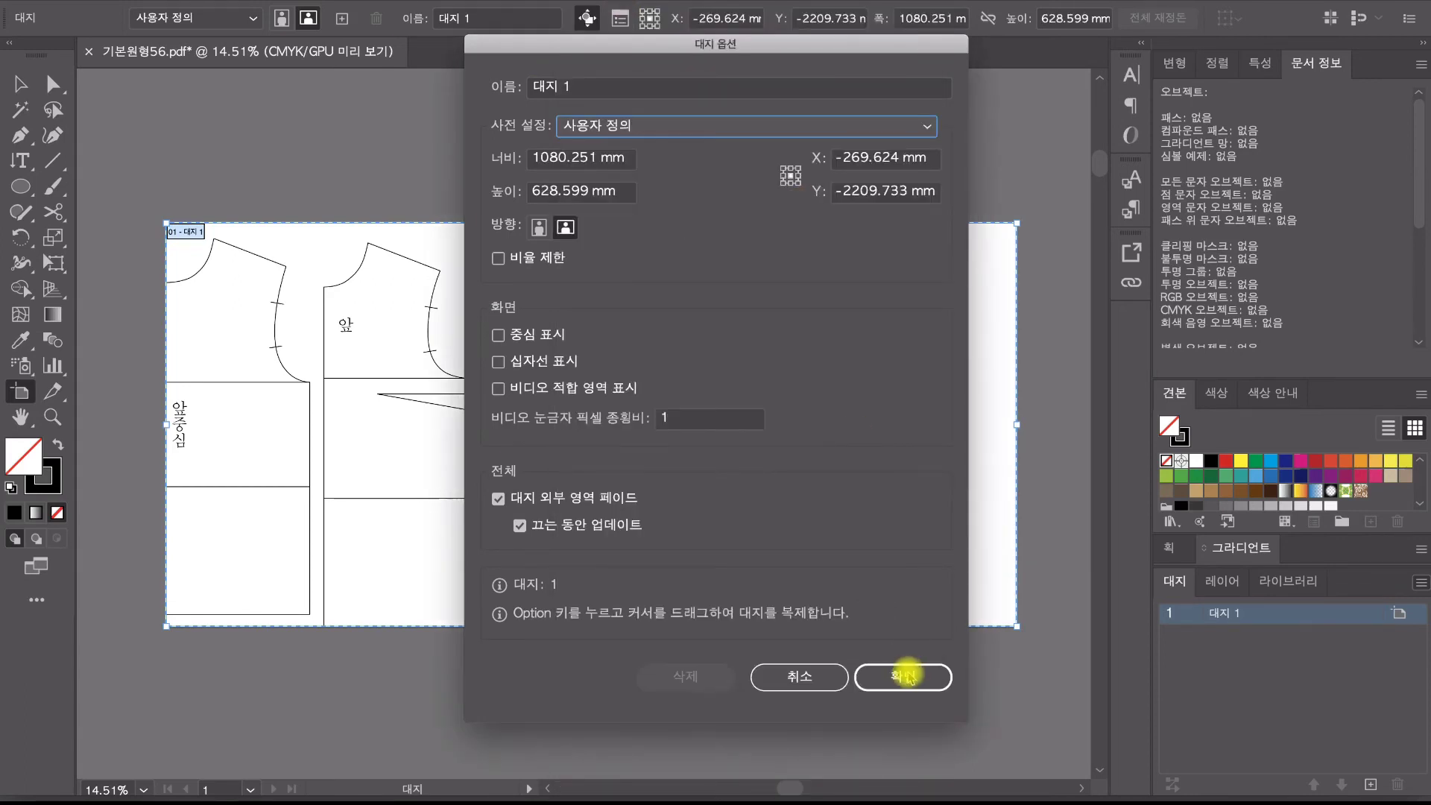
left_click(903, 676)
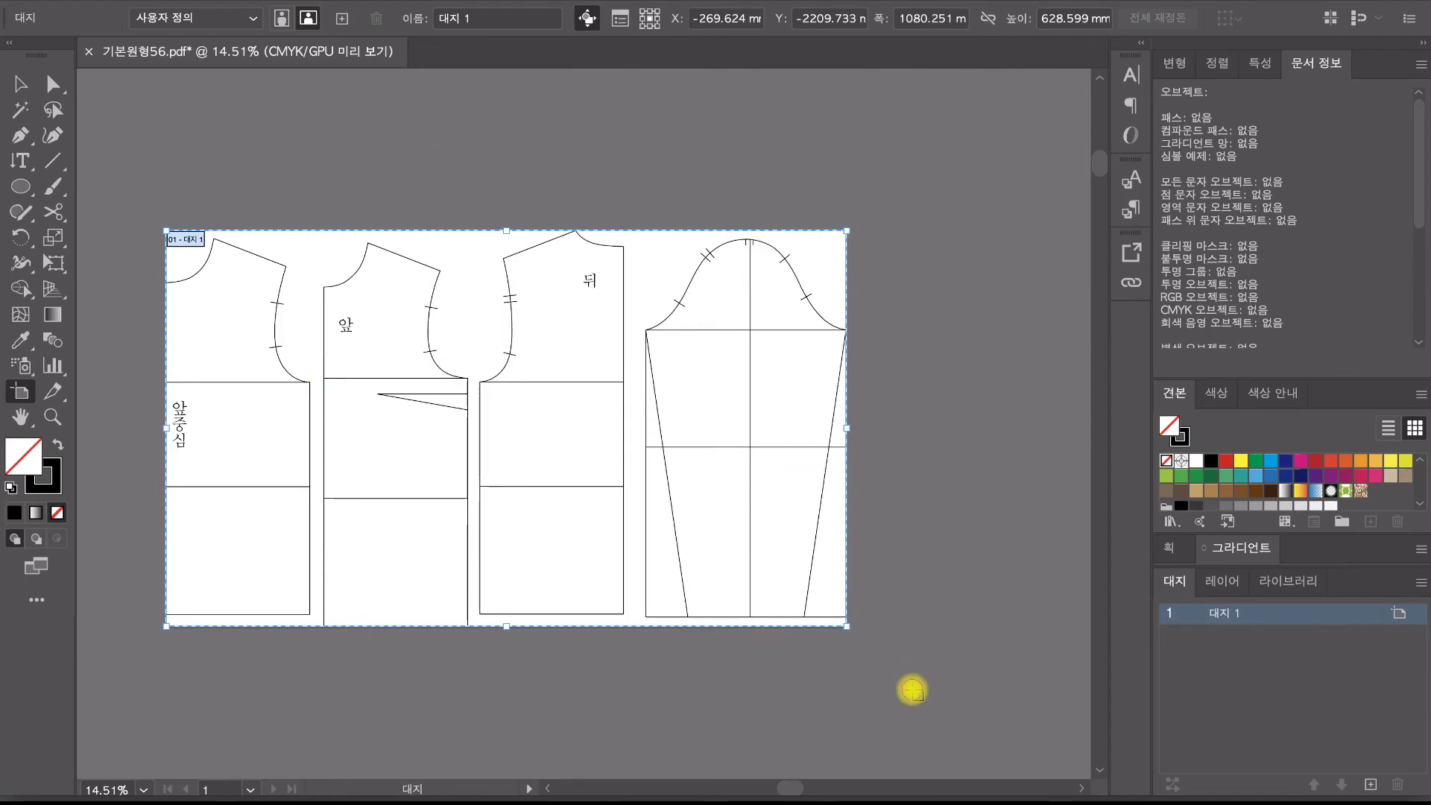
left_click(912, 689)
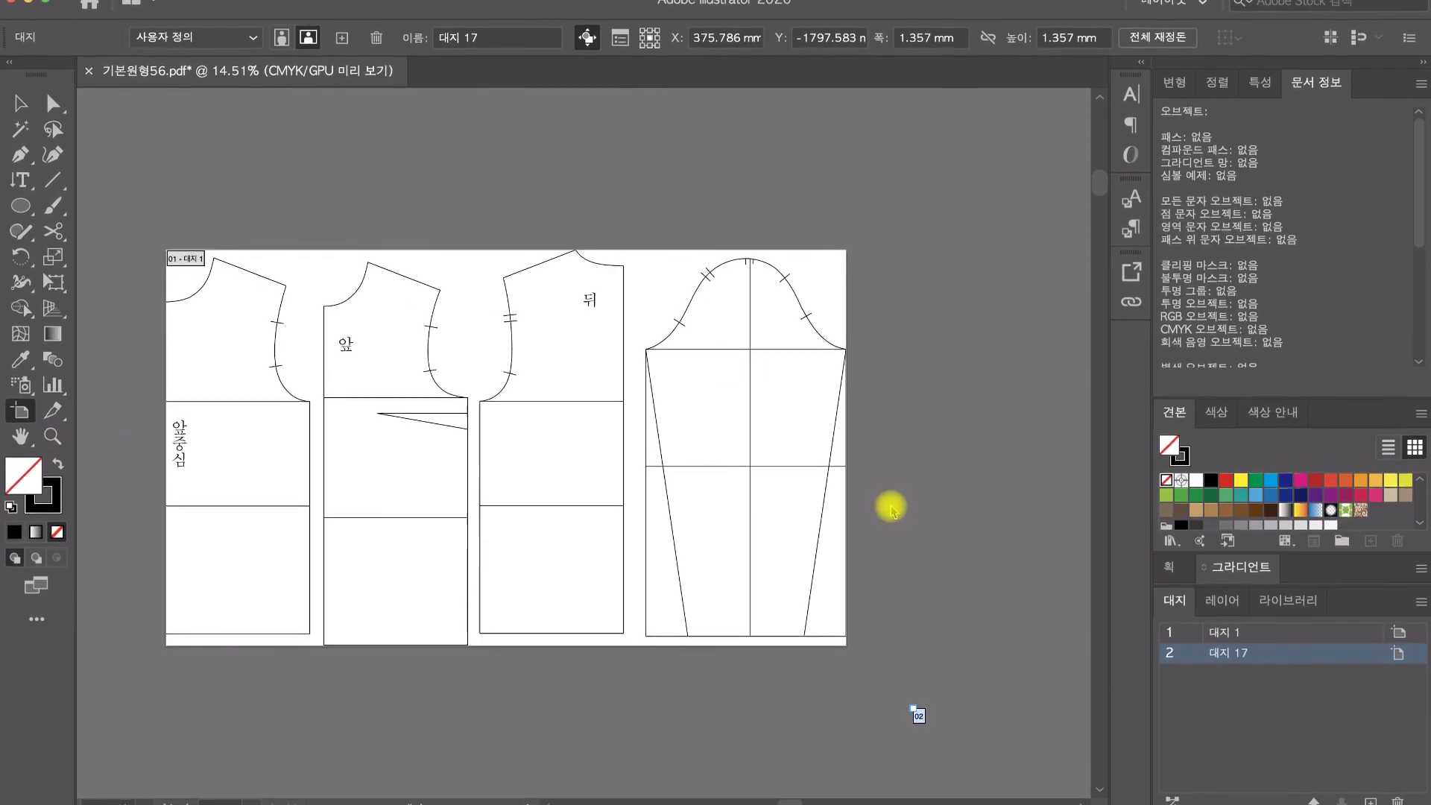
left_click(927, 505)
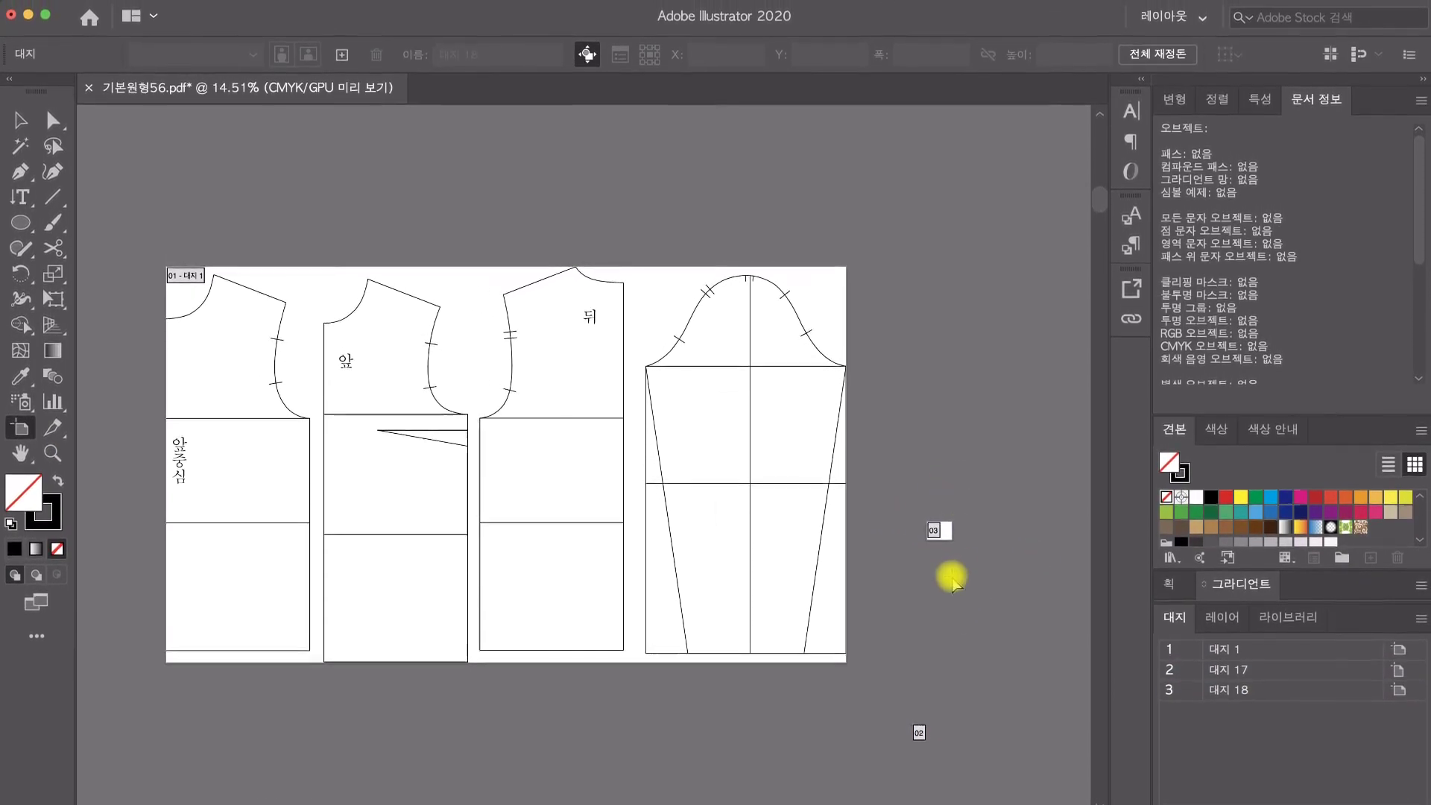
key("Delete")
key("Delete")
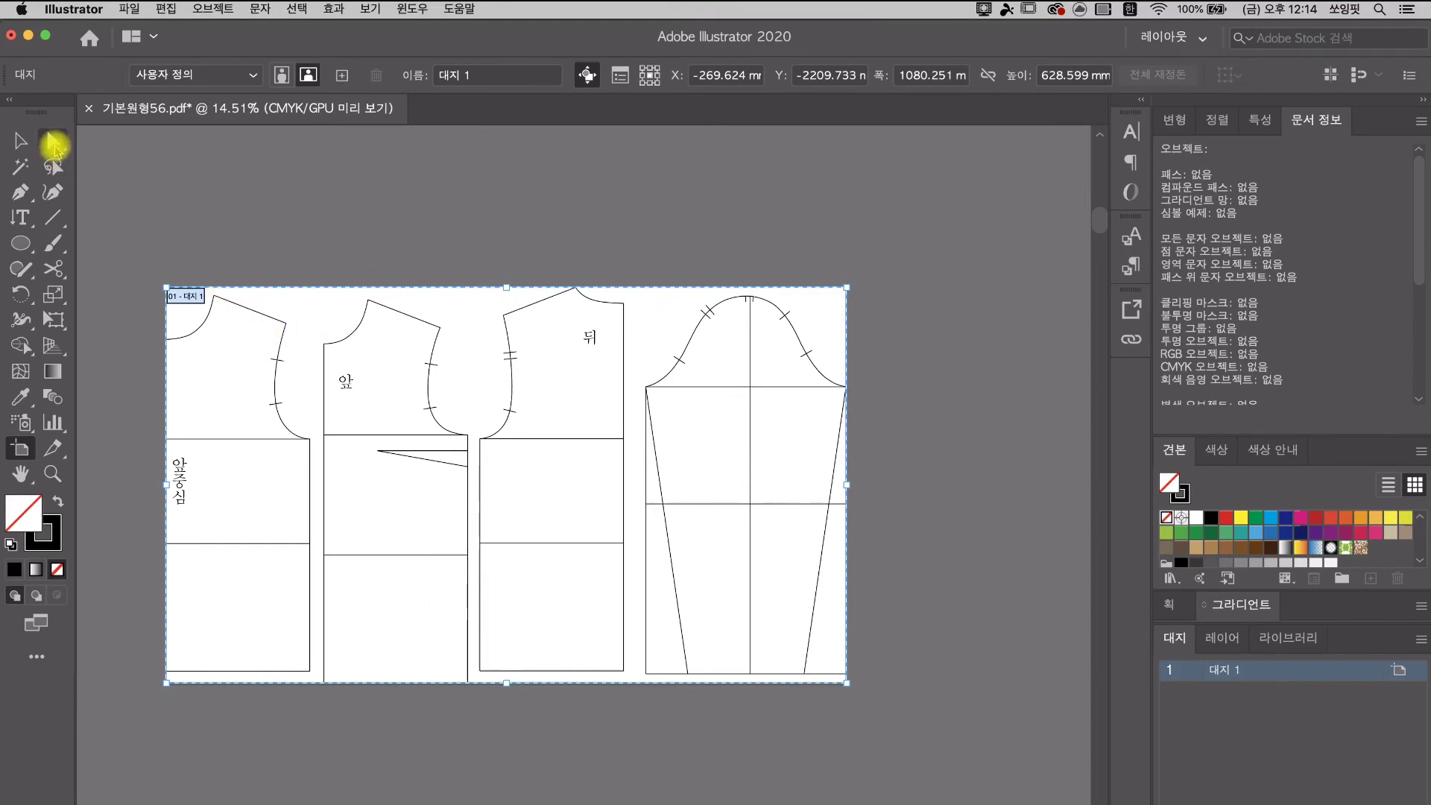
Step: Leave artboard editing with the Direct Selection tool, view the document's print settings, and cancel without printing
left_click(49, 140)
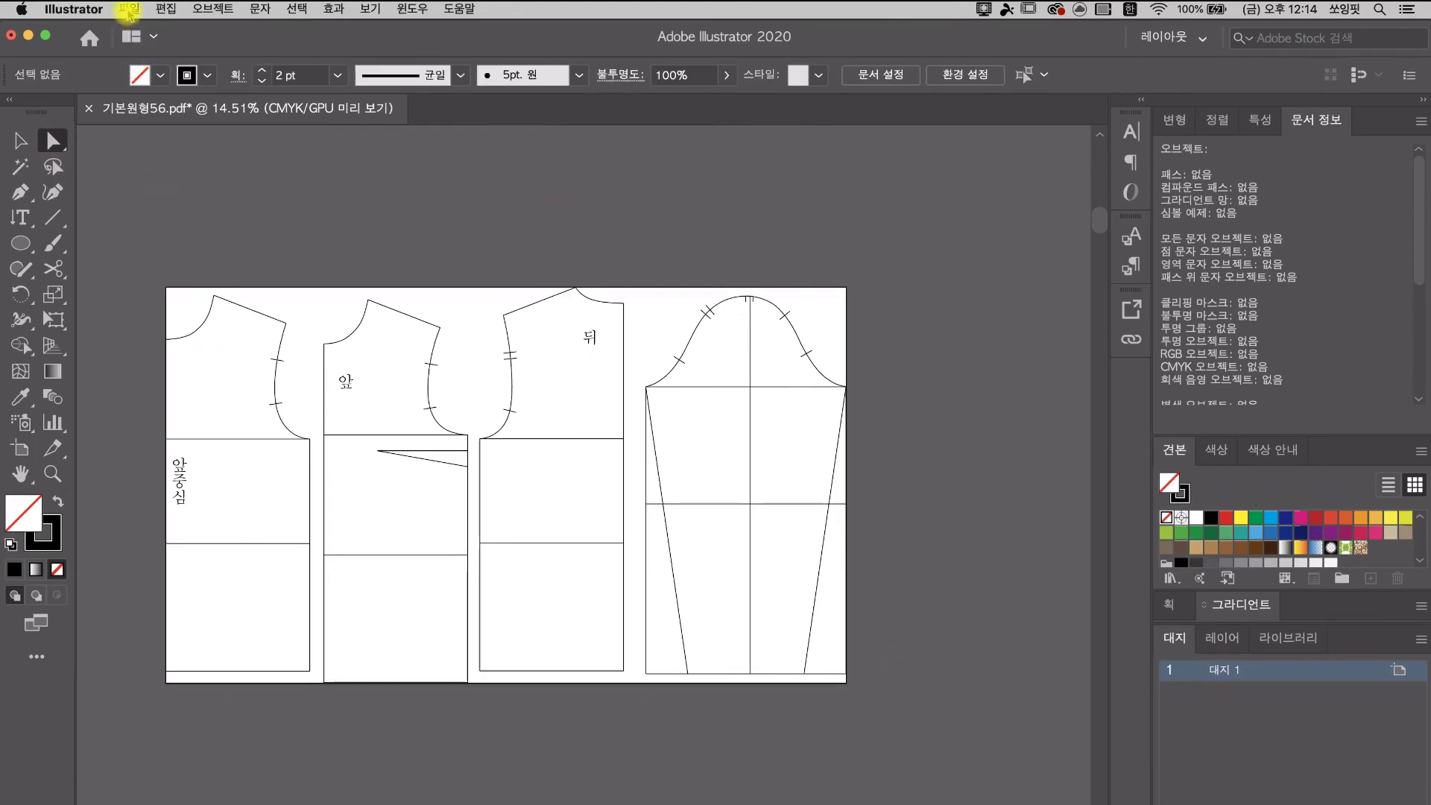
left_click(128, 10)
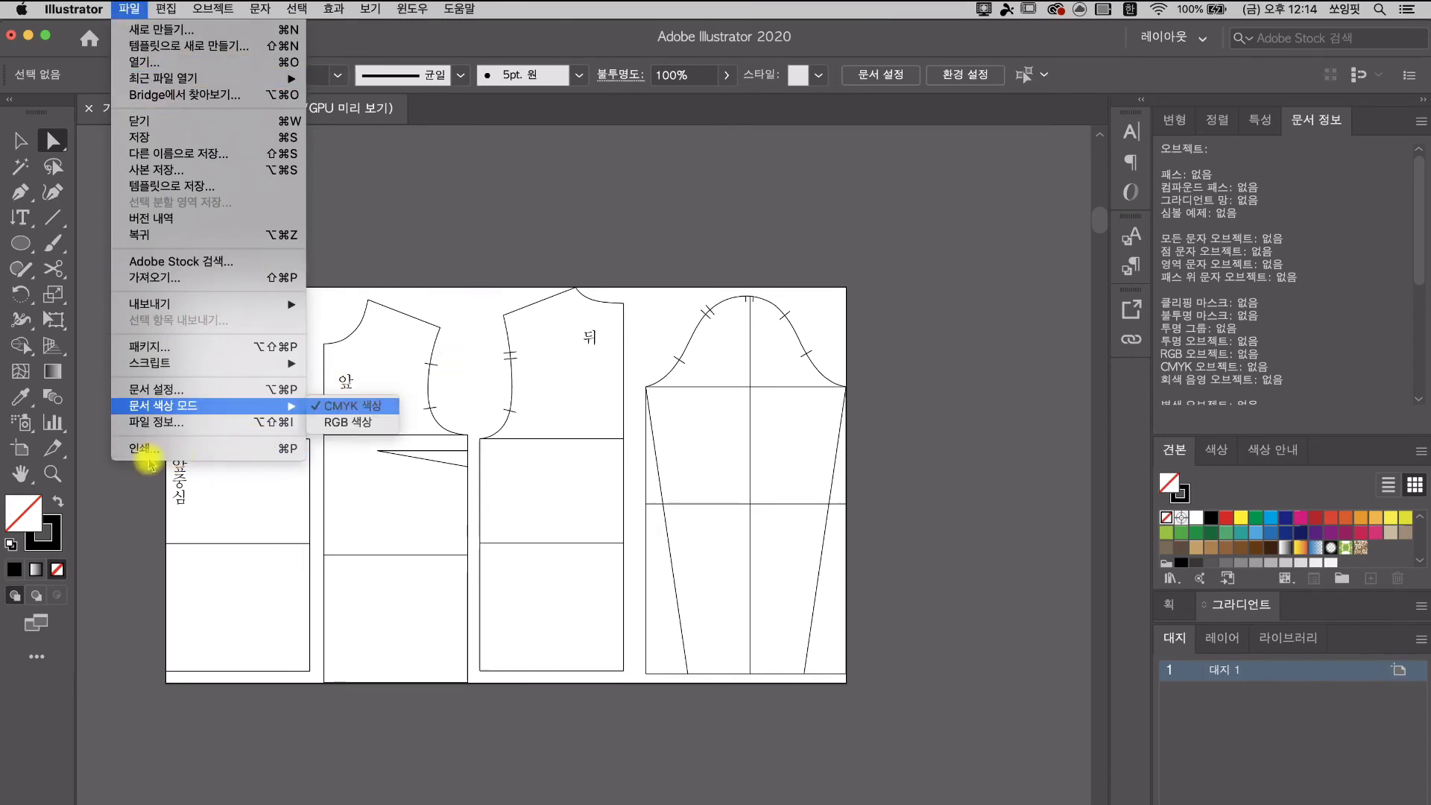
key("Escape")
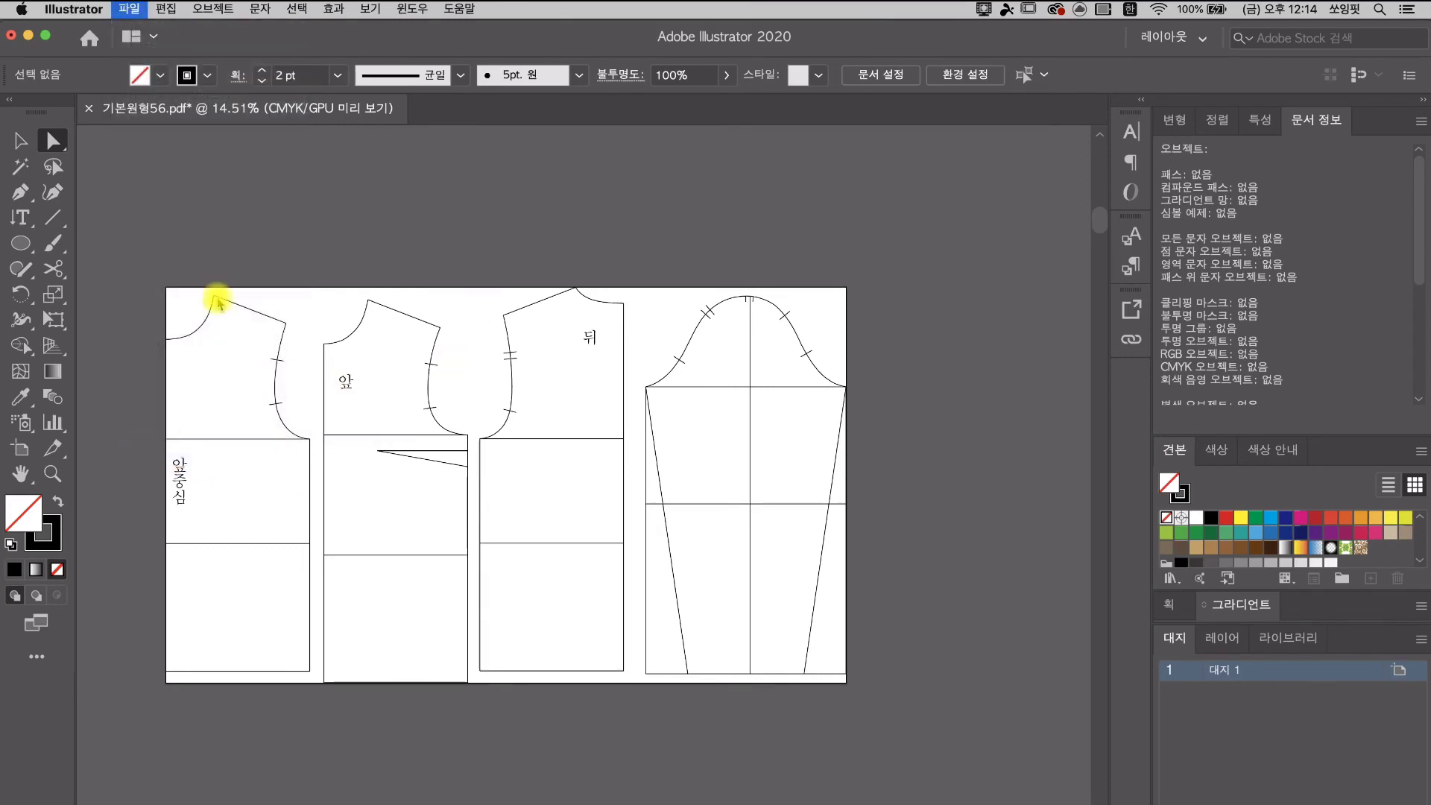
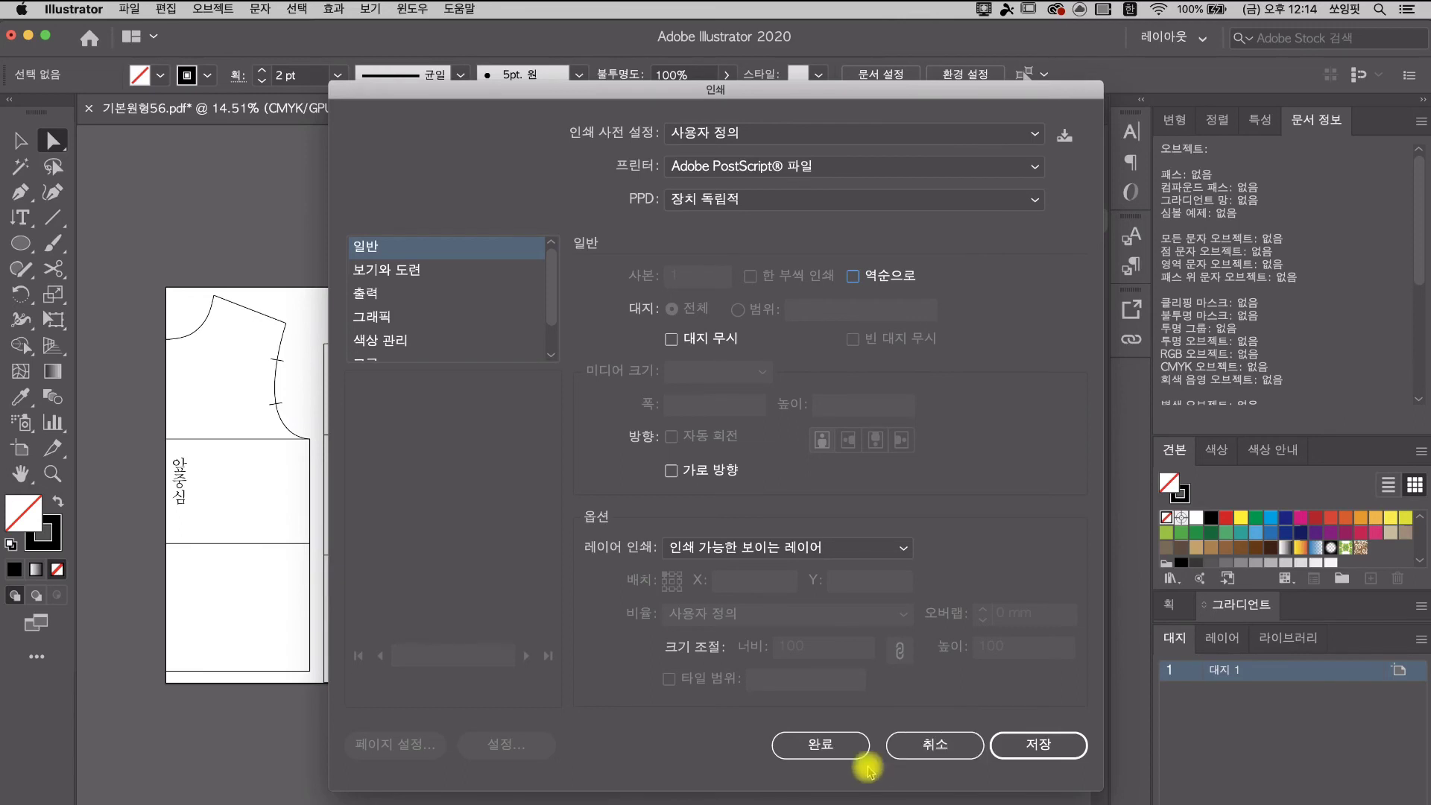
left_click(940, 759)
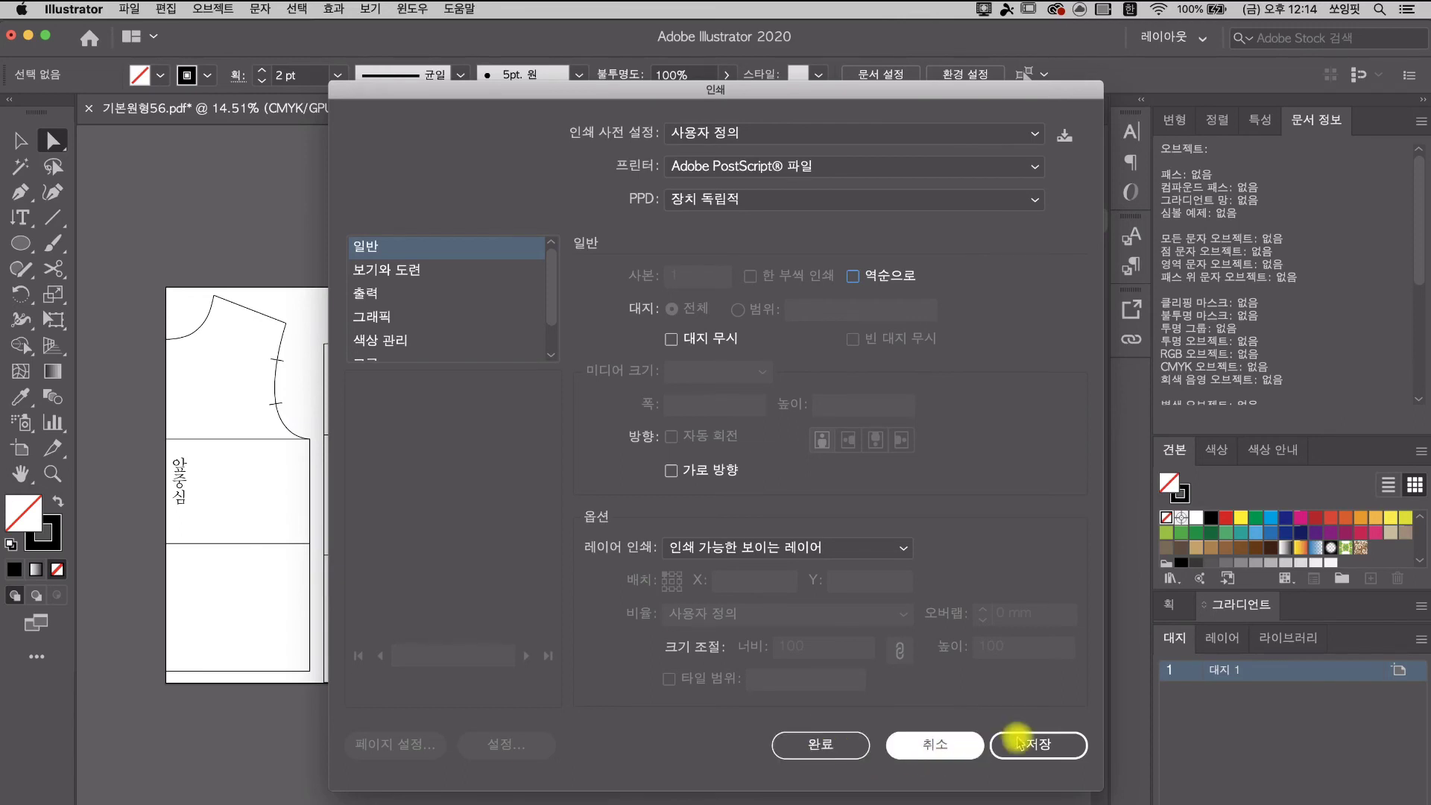
left_click(918, 745)
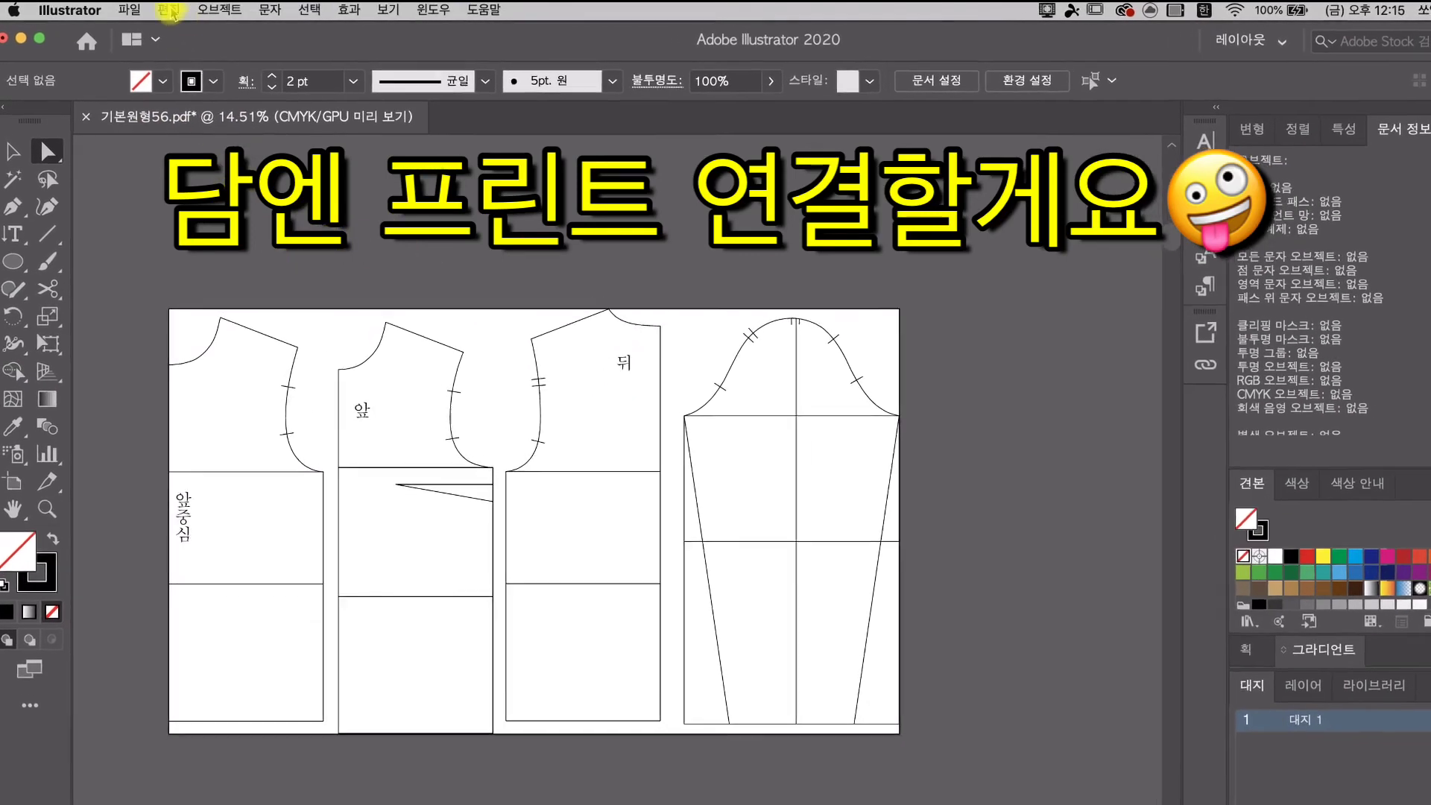
Step: Save the document under the new name 기본원형55 in Adobe Illustrator (ai) format in the 다운로드 folder, accepting the default Illustrator options
left_click(132, 10)
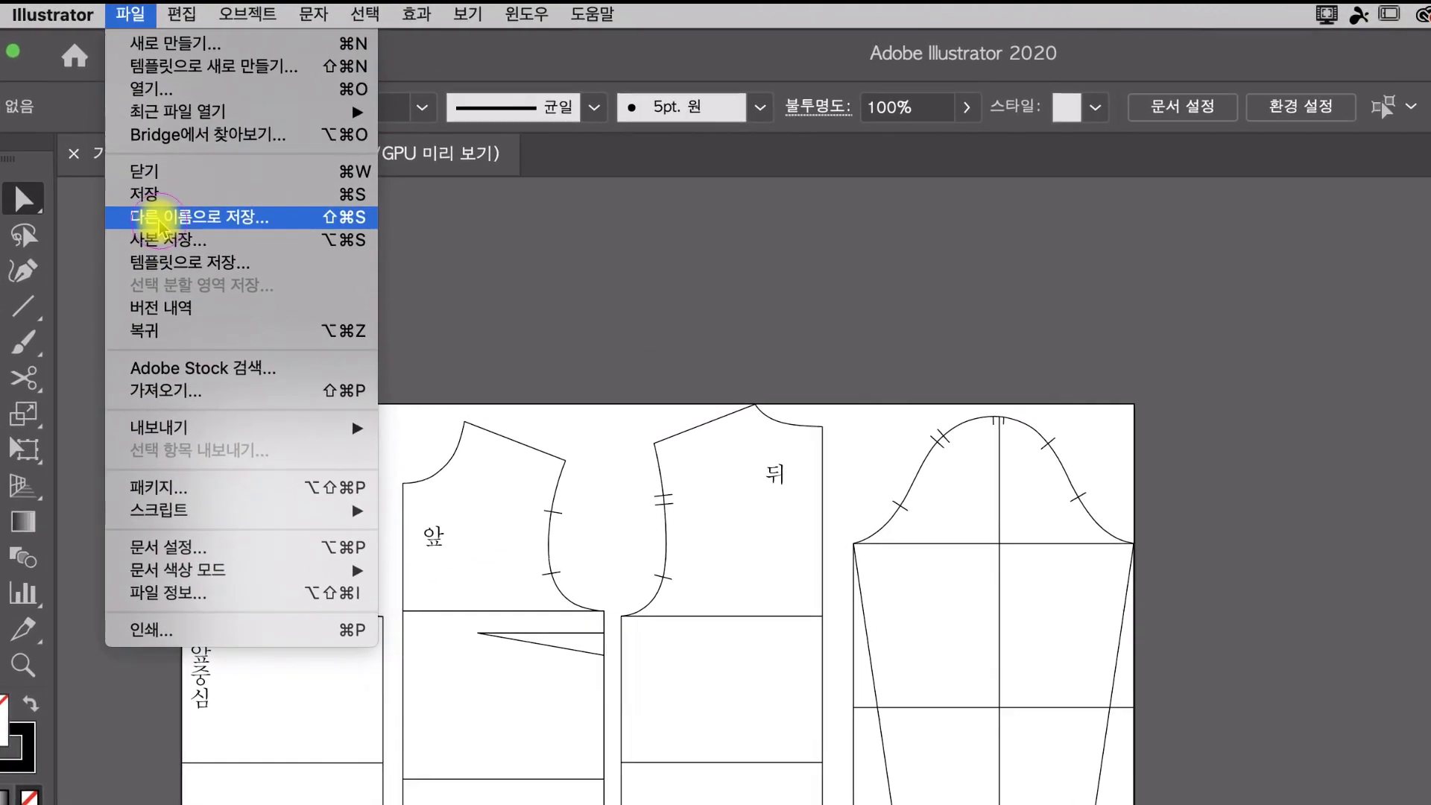
left_click(192, 205)
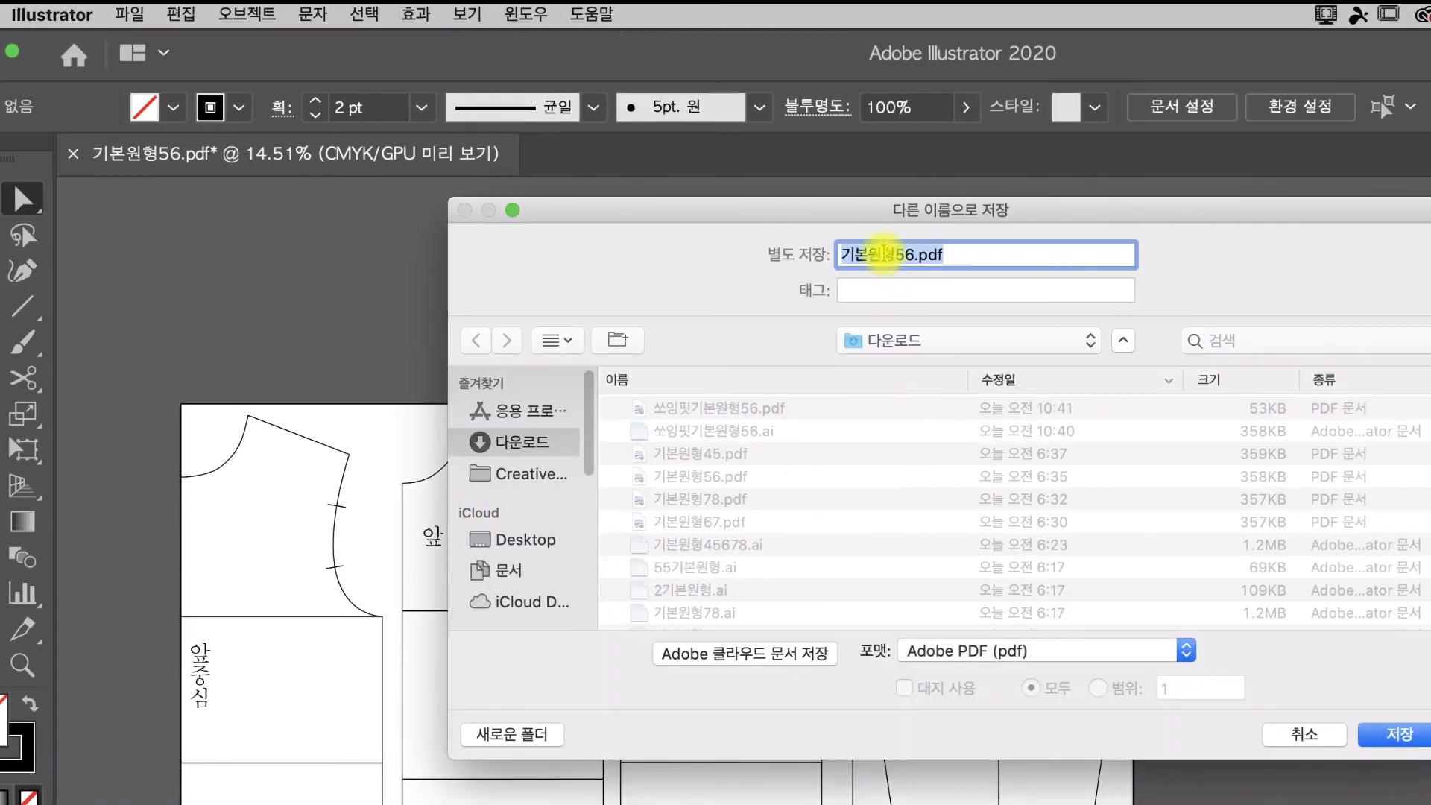
double_click(908, 257)
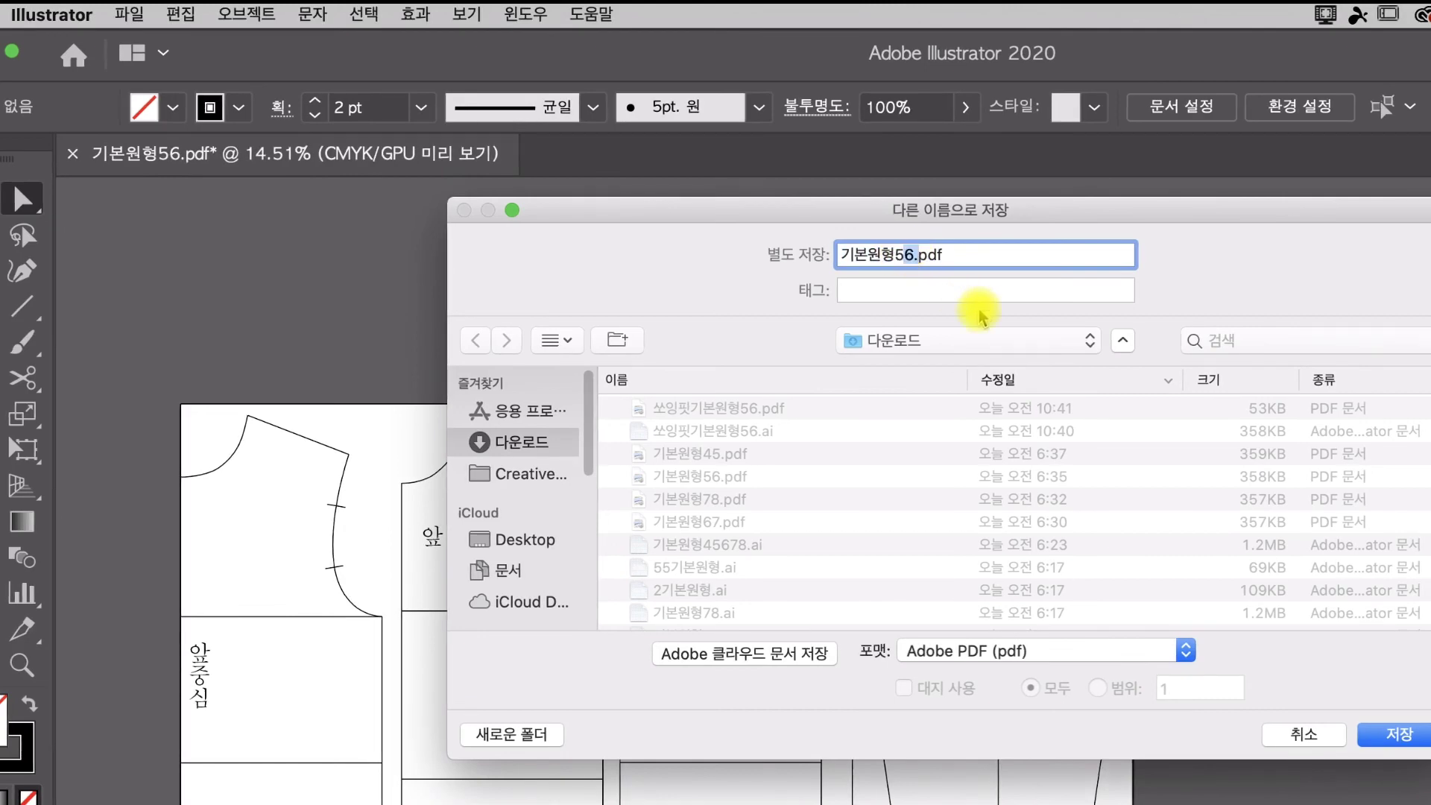
type("55")
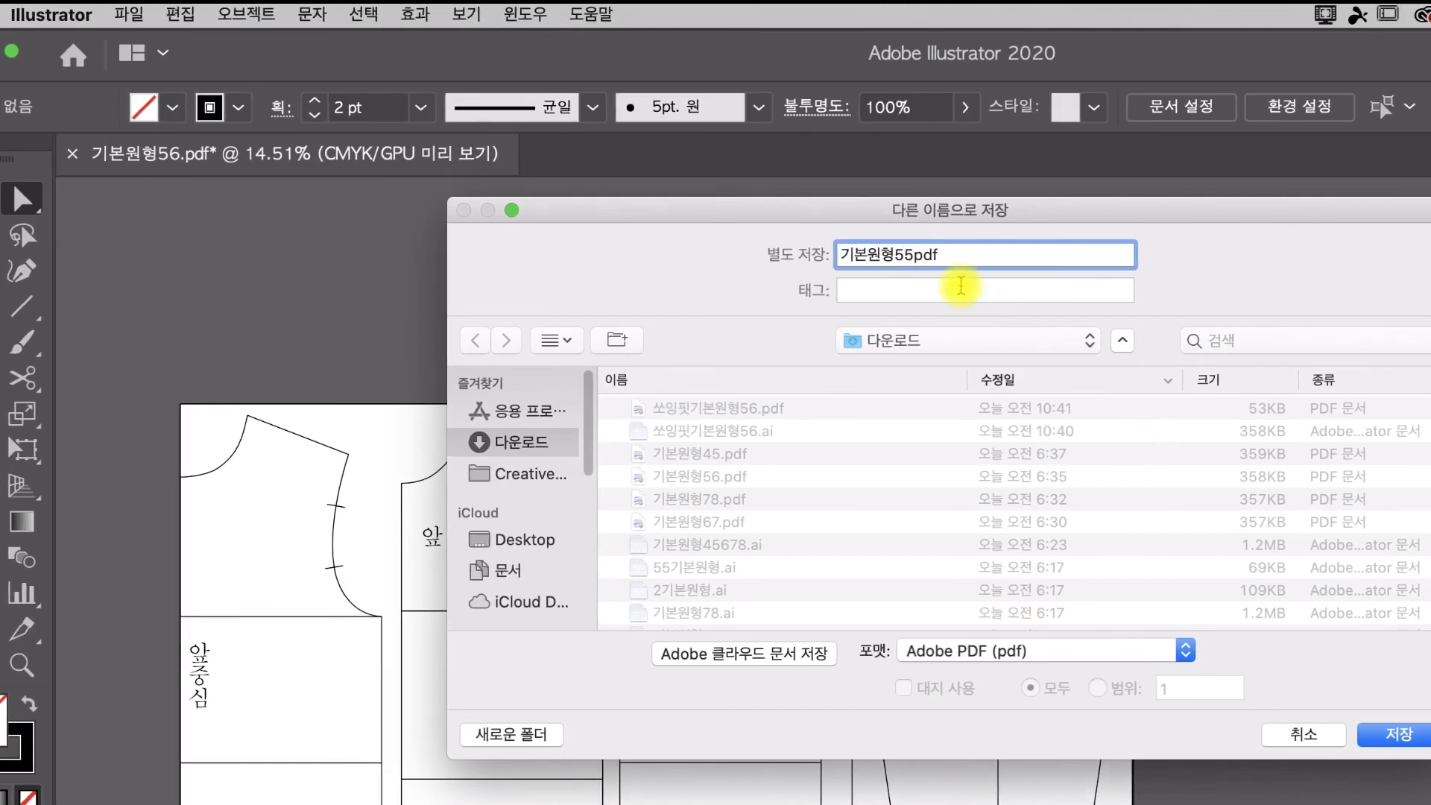
key("BackSpace")
key("BackSpace")
key("BackSpace")
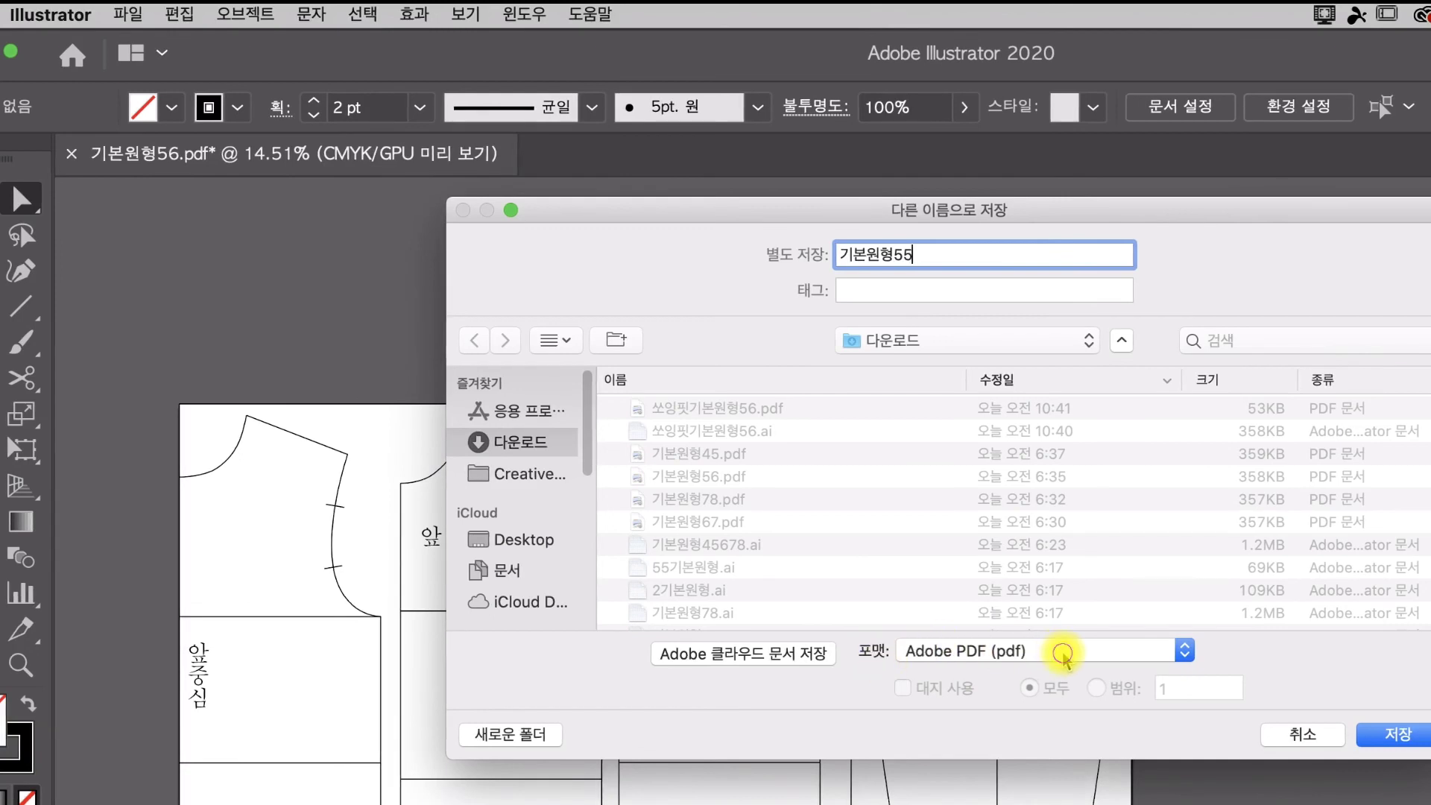
left_click(1064, 656)
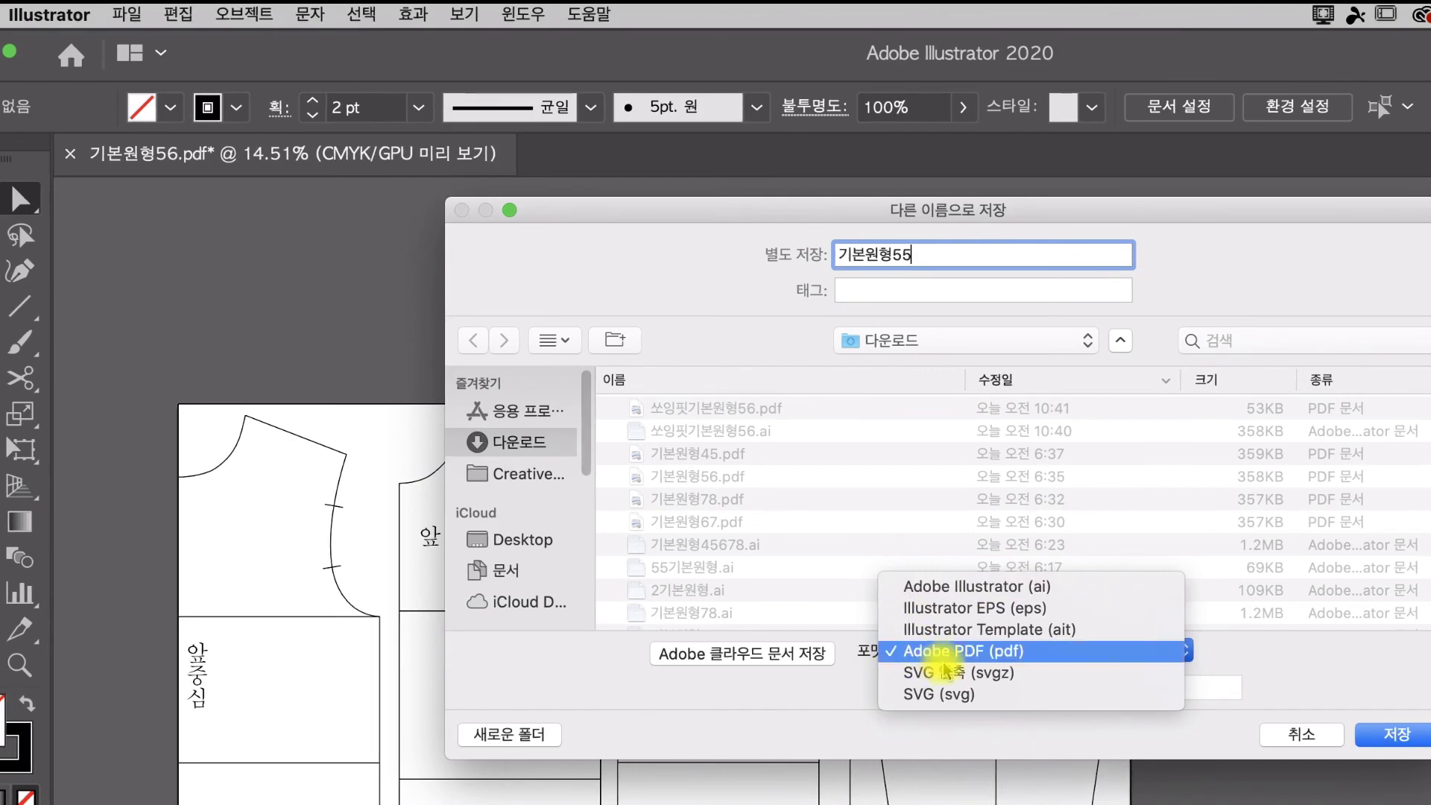
left_click(978, 587)
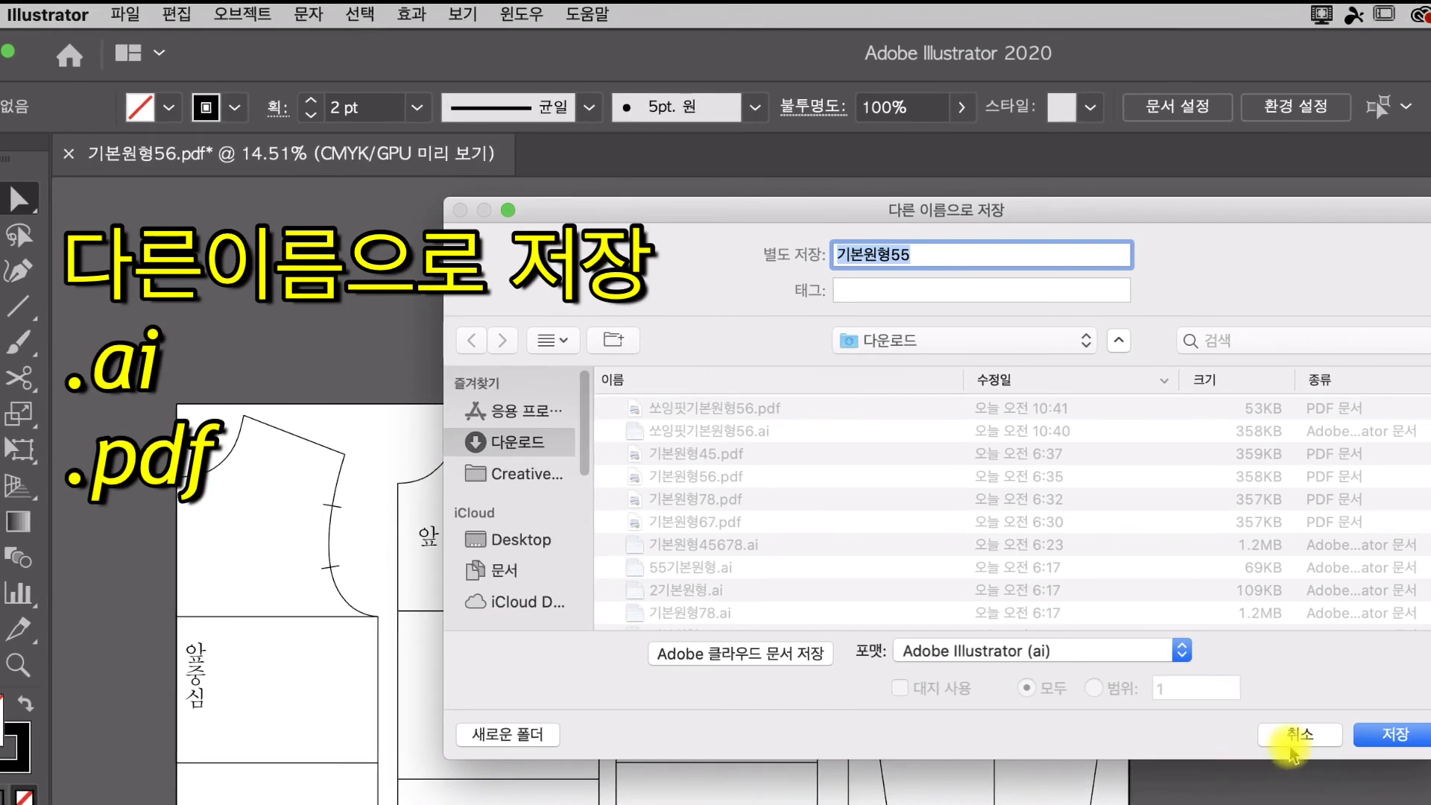
left_click(1401, 739)
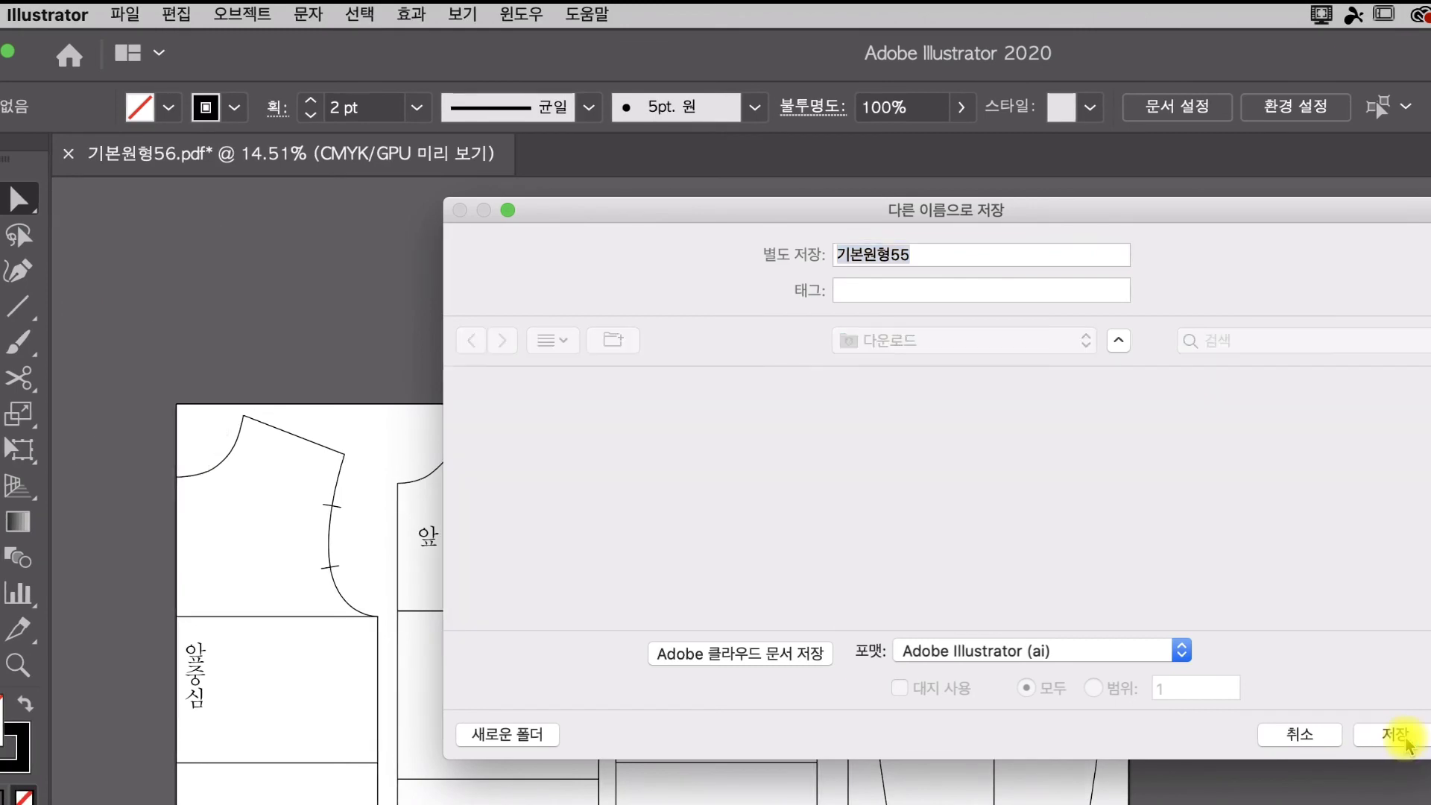
key("Return")
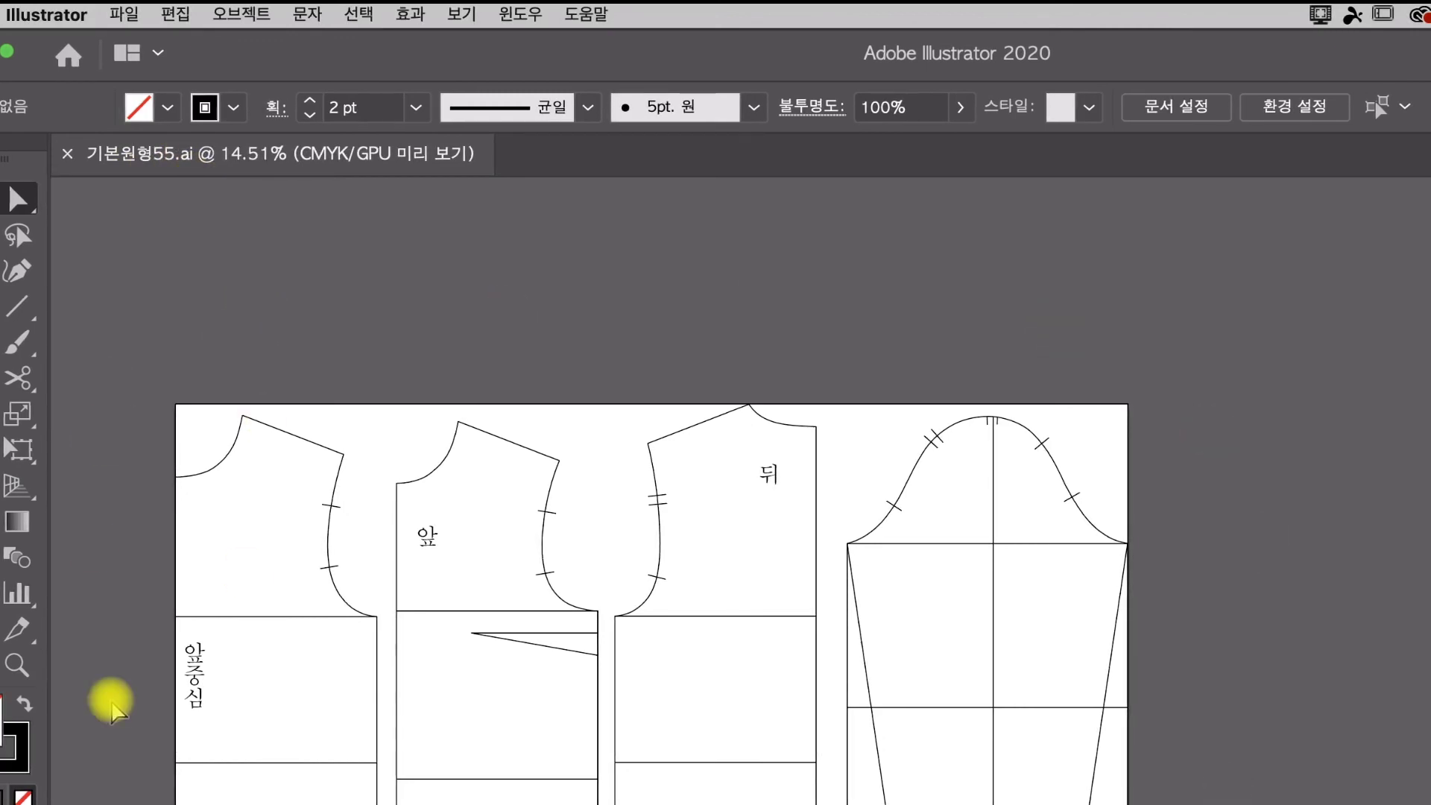
Step: Save the document again as 기본원형55.pdf in Adobe PDF (pdf) format in the 다운로드 folder, continuing to the PDF options
left_click(131, 24)
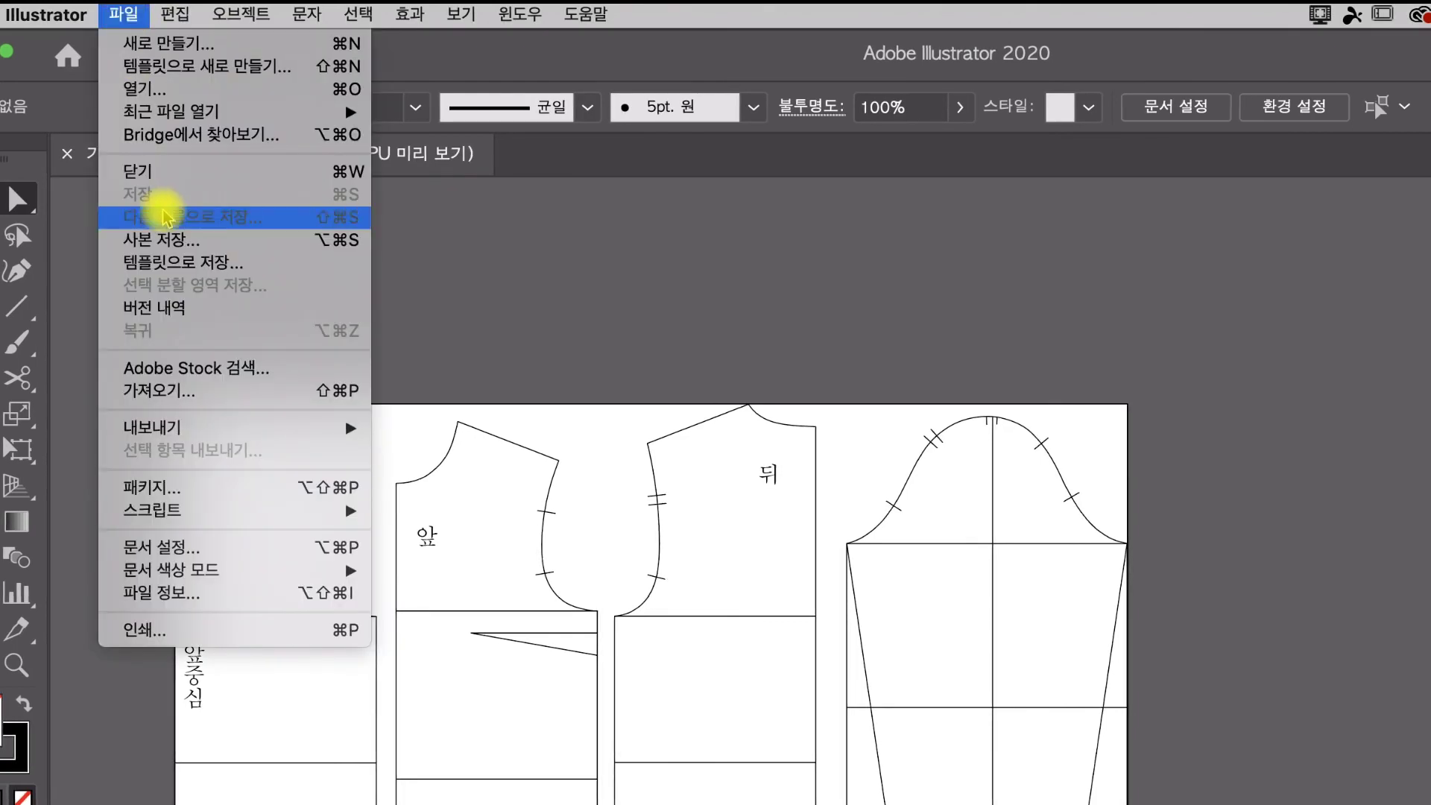
left_click(166, 217)
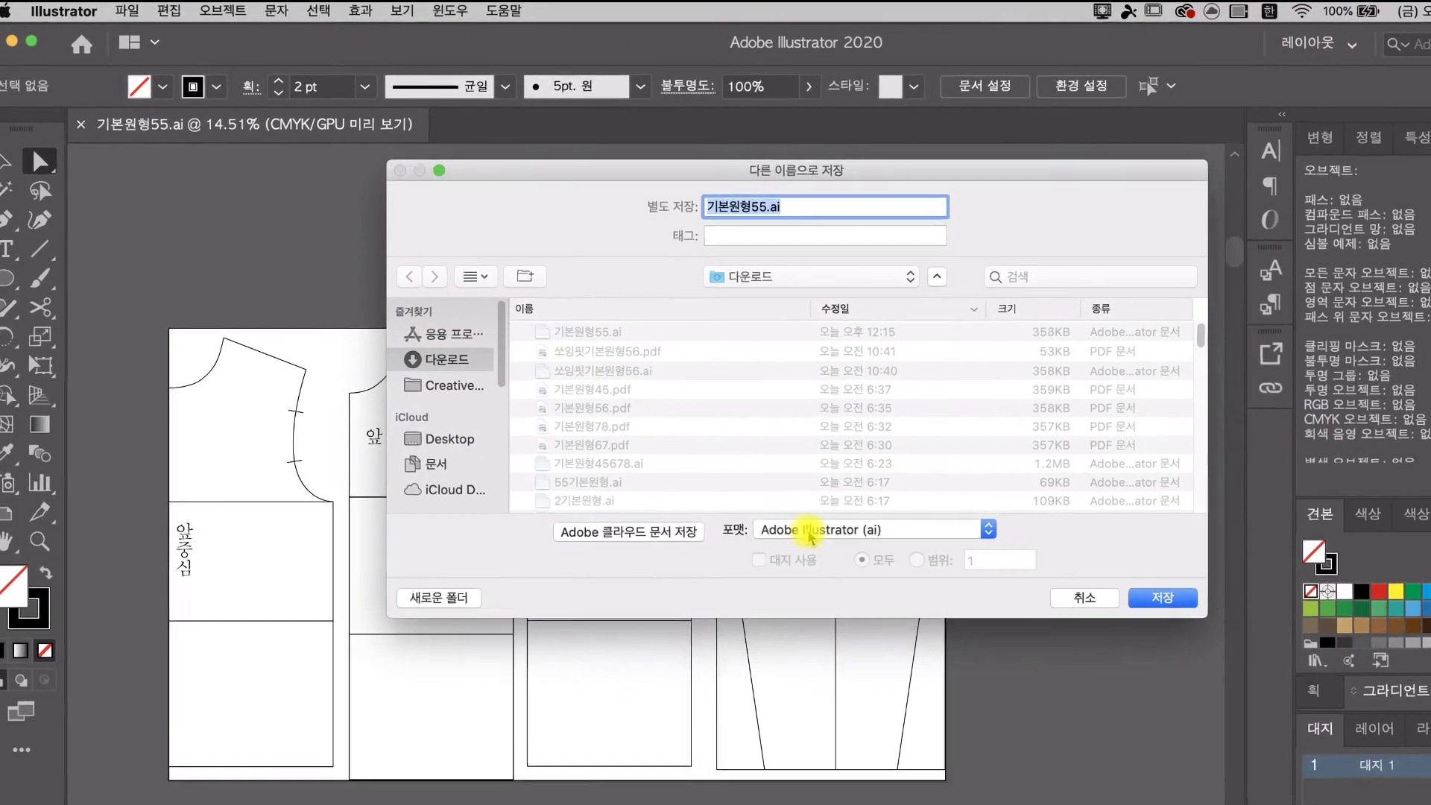
left_click(883, 499)
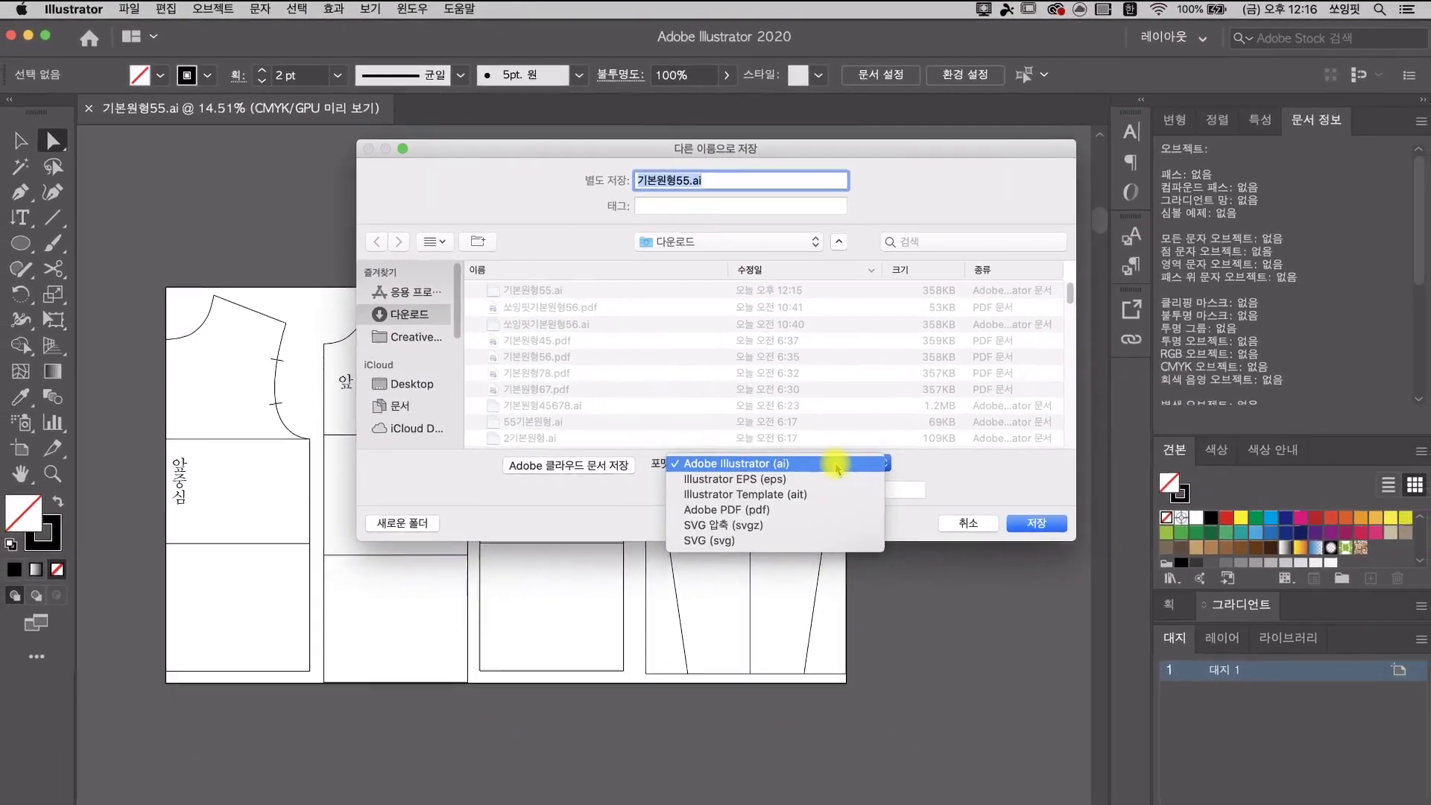
left_click(719, 511)
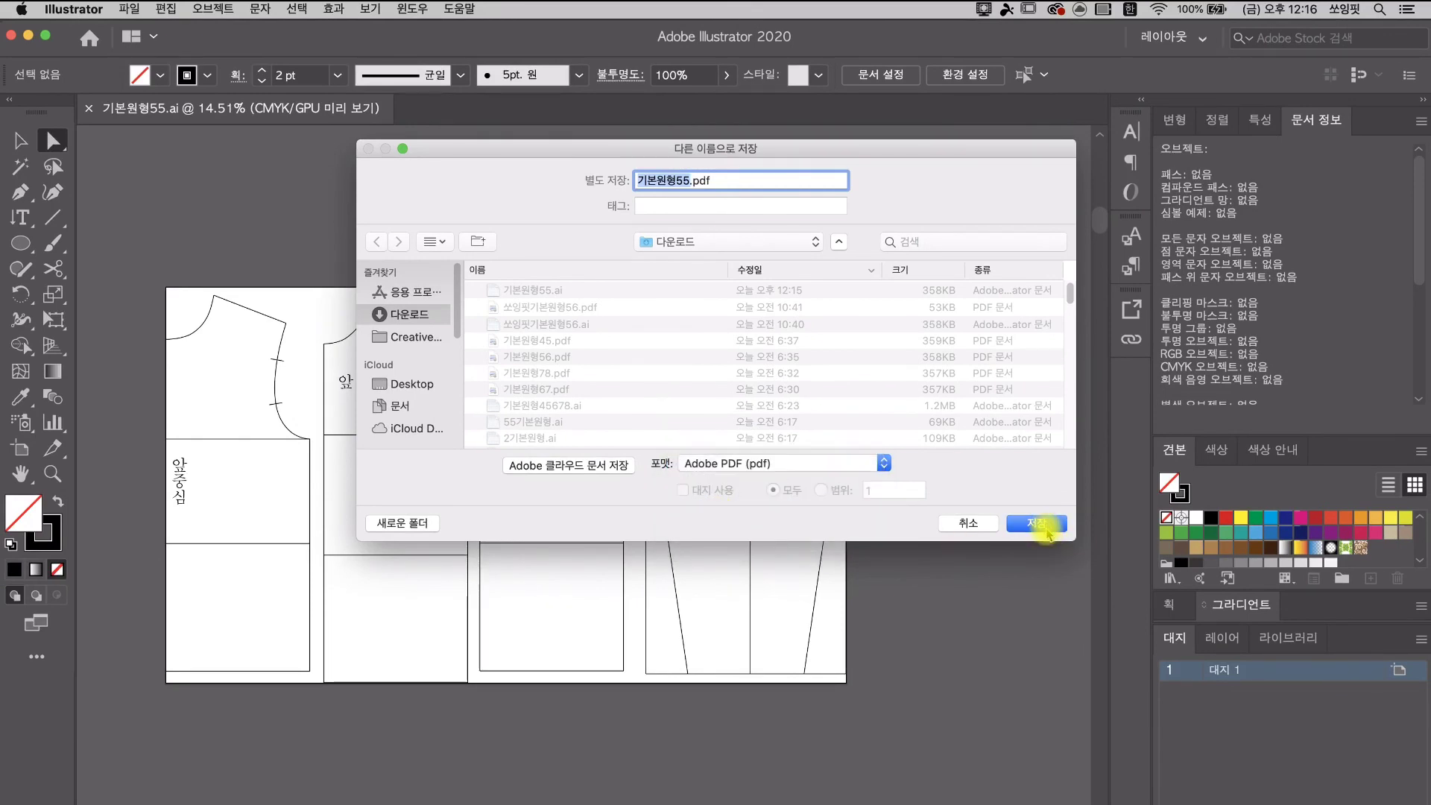
left_click(1046, 530)
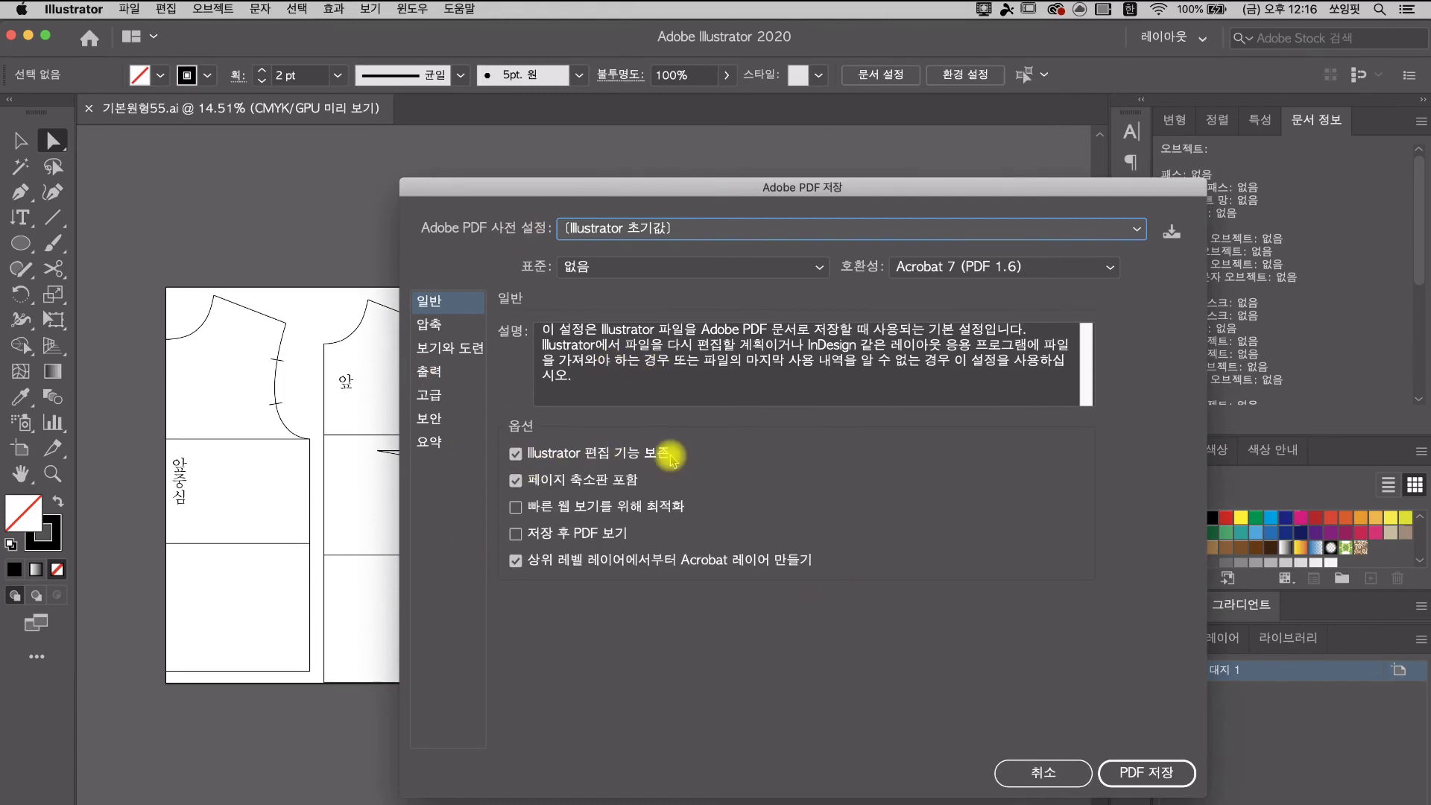
Step: Review the PDF compatibility versions, keep Acrobat 7 (PDF 1.6) with the default options, and save the PDF
left_click(1055, 270)
left_click(1061, 274)
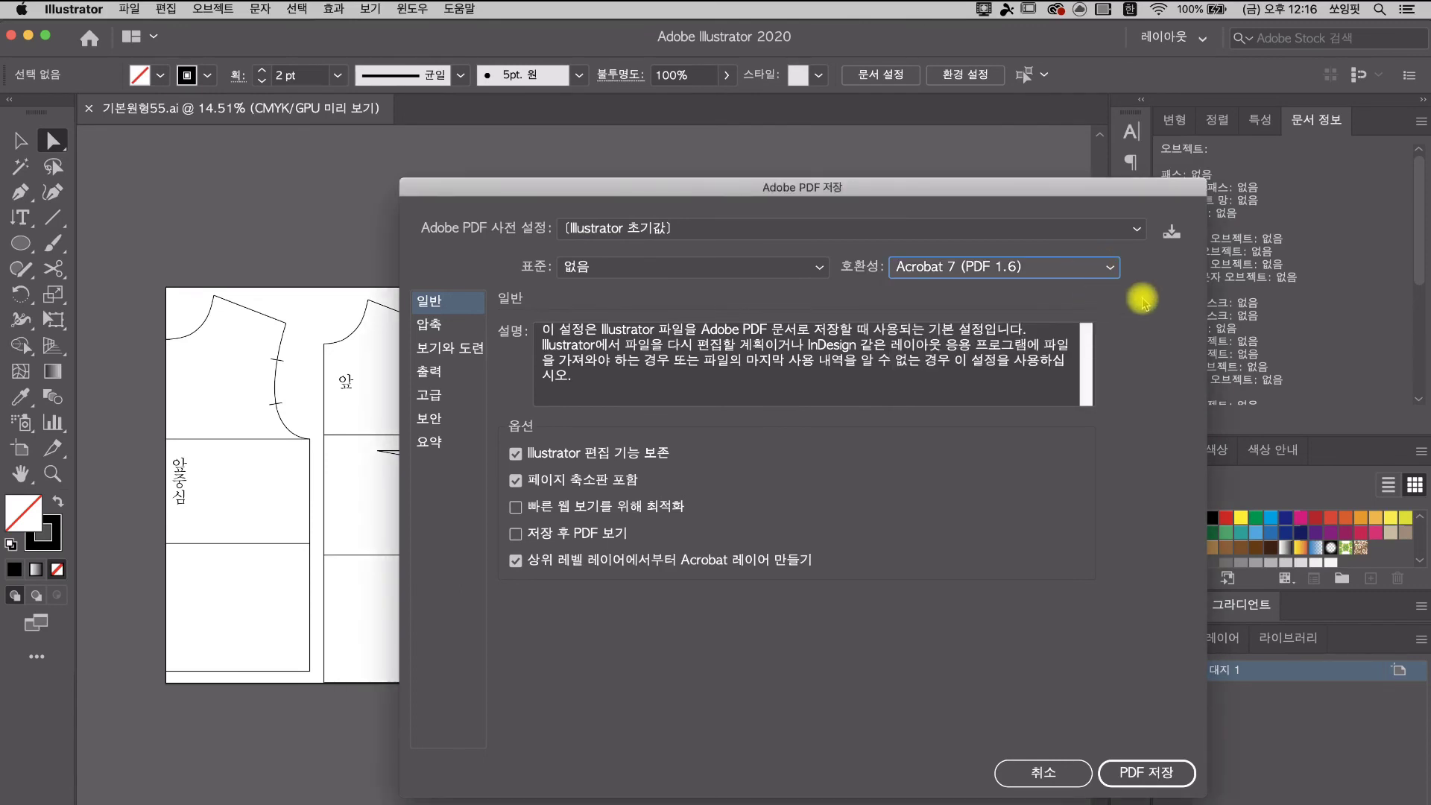
left_click(1090, 270)
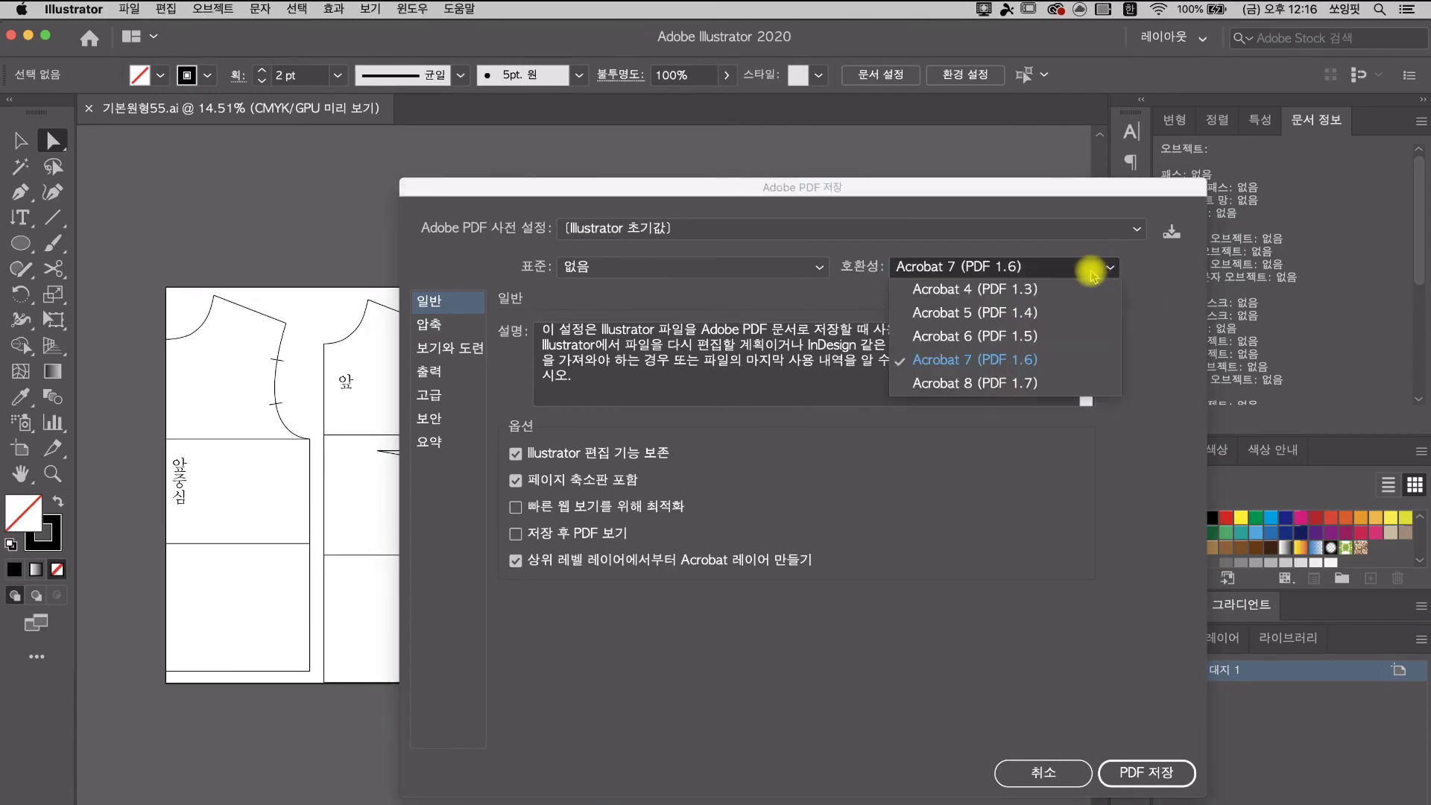
left_click(1167, 344)
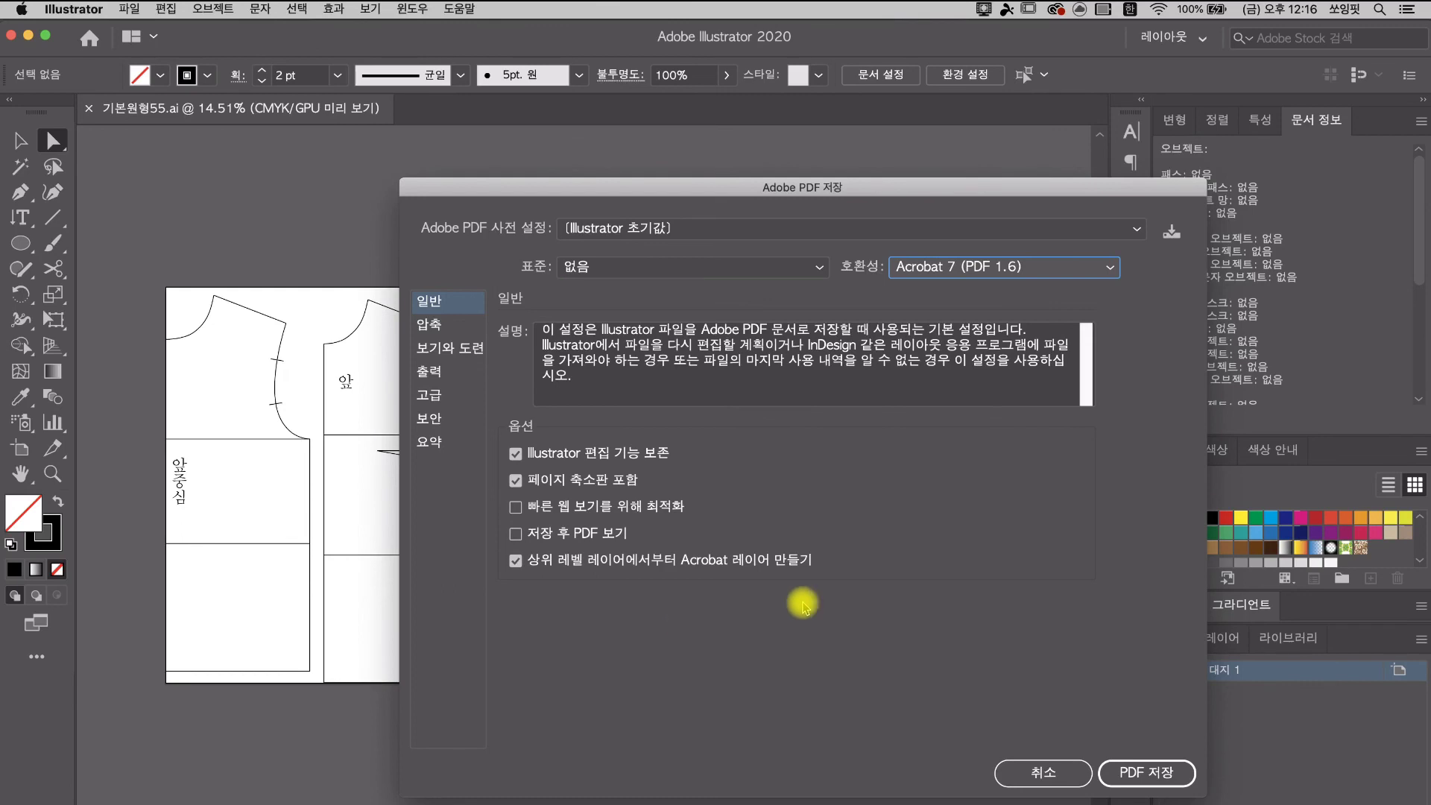
left_click(1146, 779)
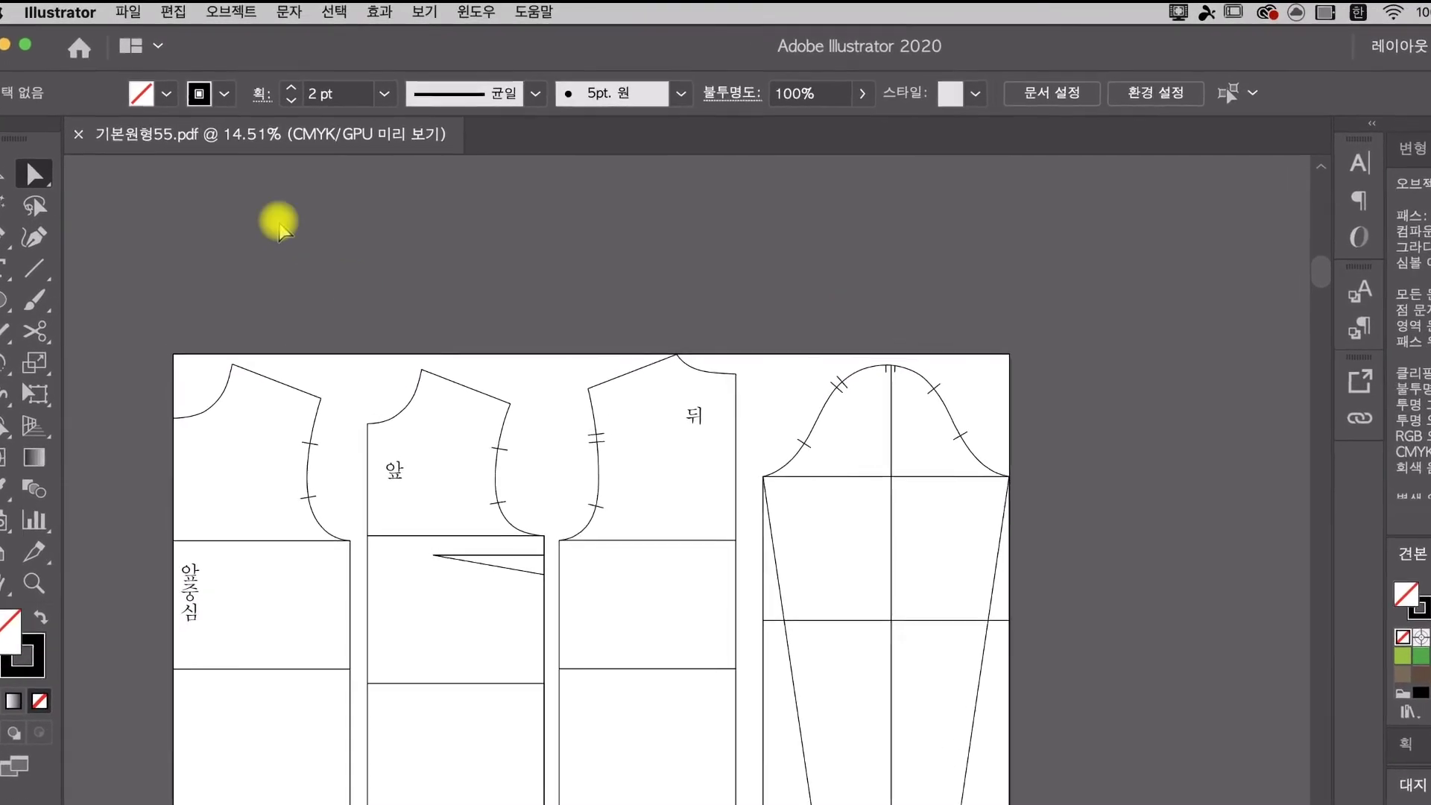
Step: Export the document as 기본원형55.jpg in JPEG (jpg) format to the 다운로드 folder, continuing to the JPEG options
left_click(133, 18)
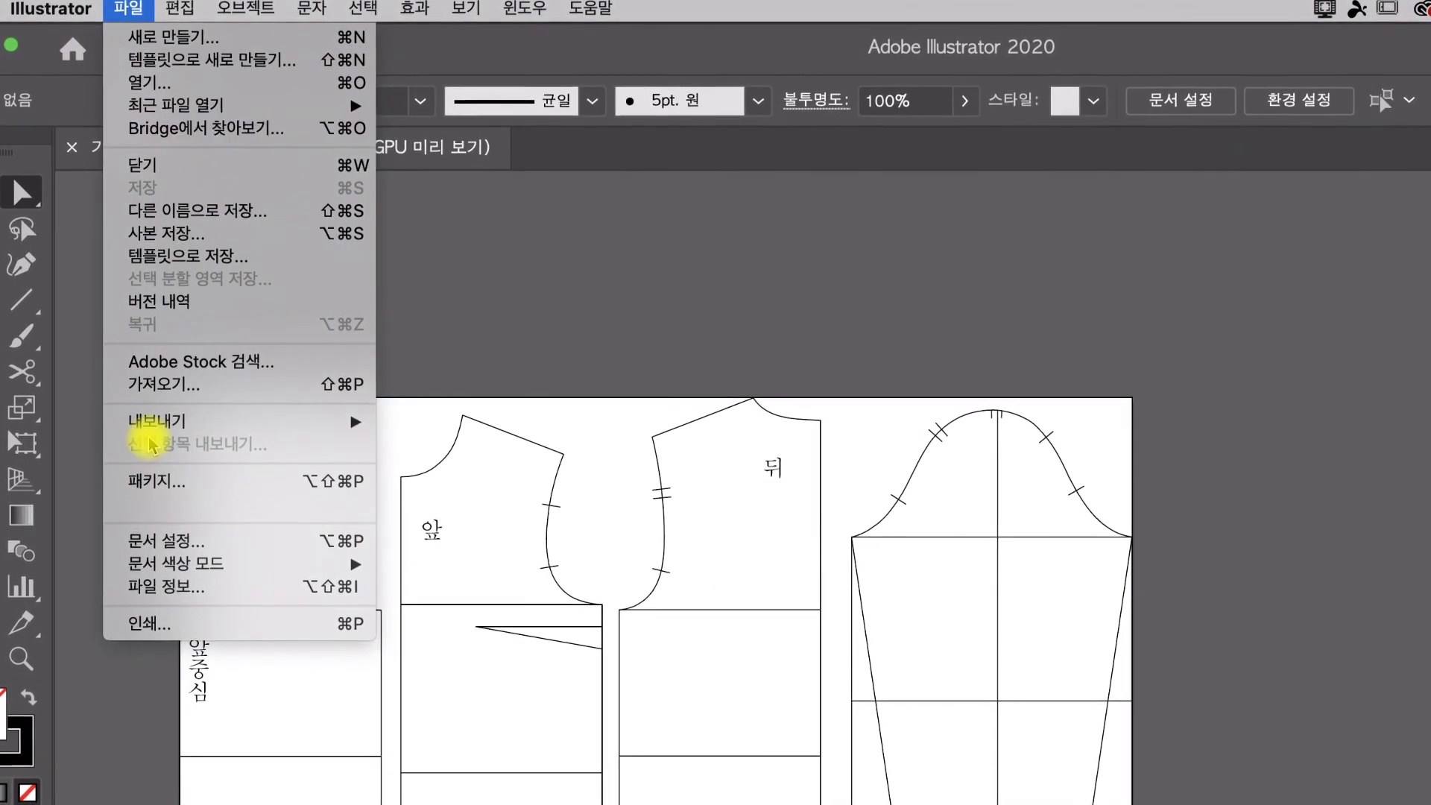
mouse_move(150, 430)
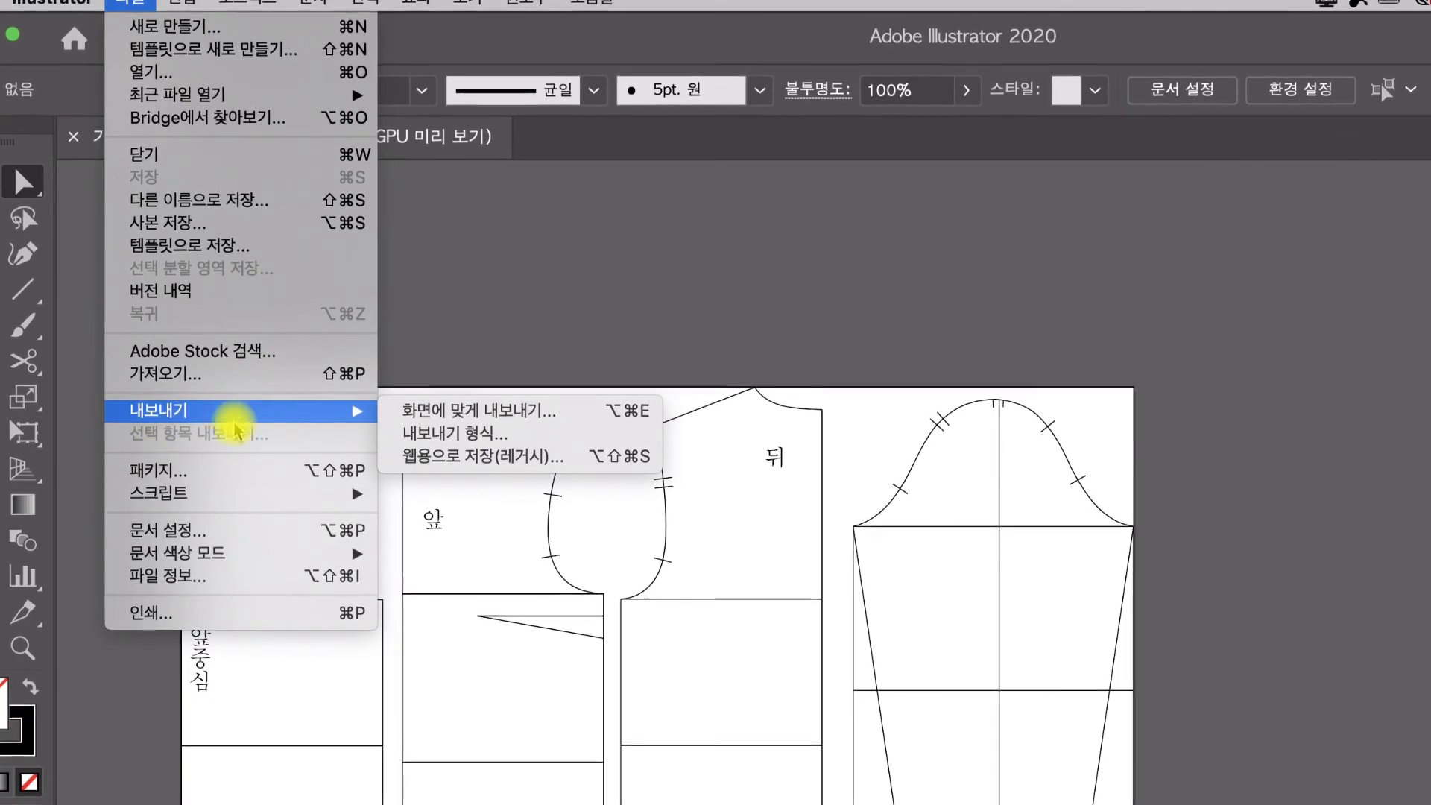
left_click(432, 431)
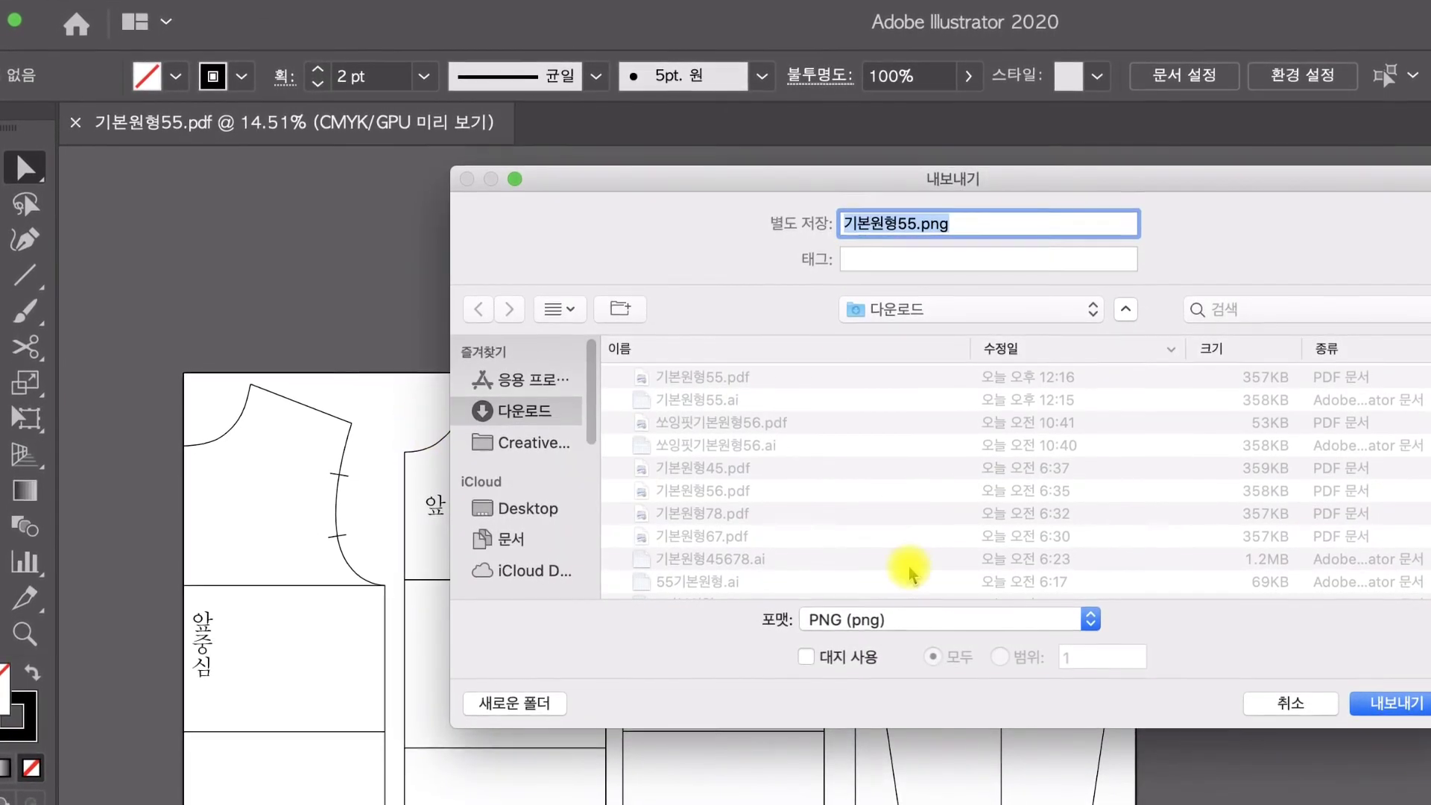
left_click(1062, 619)
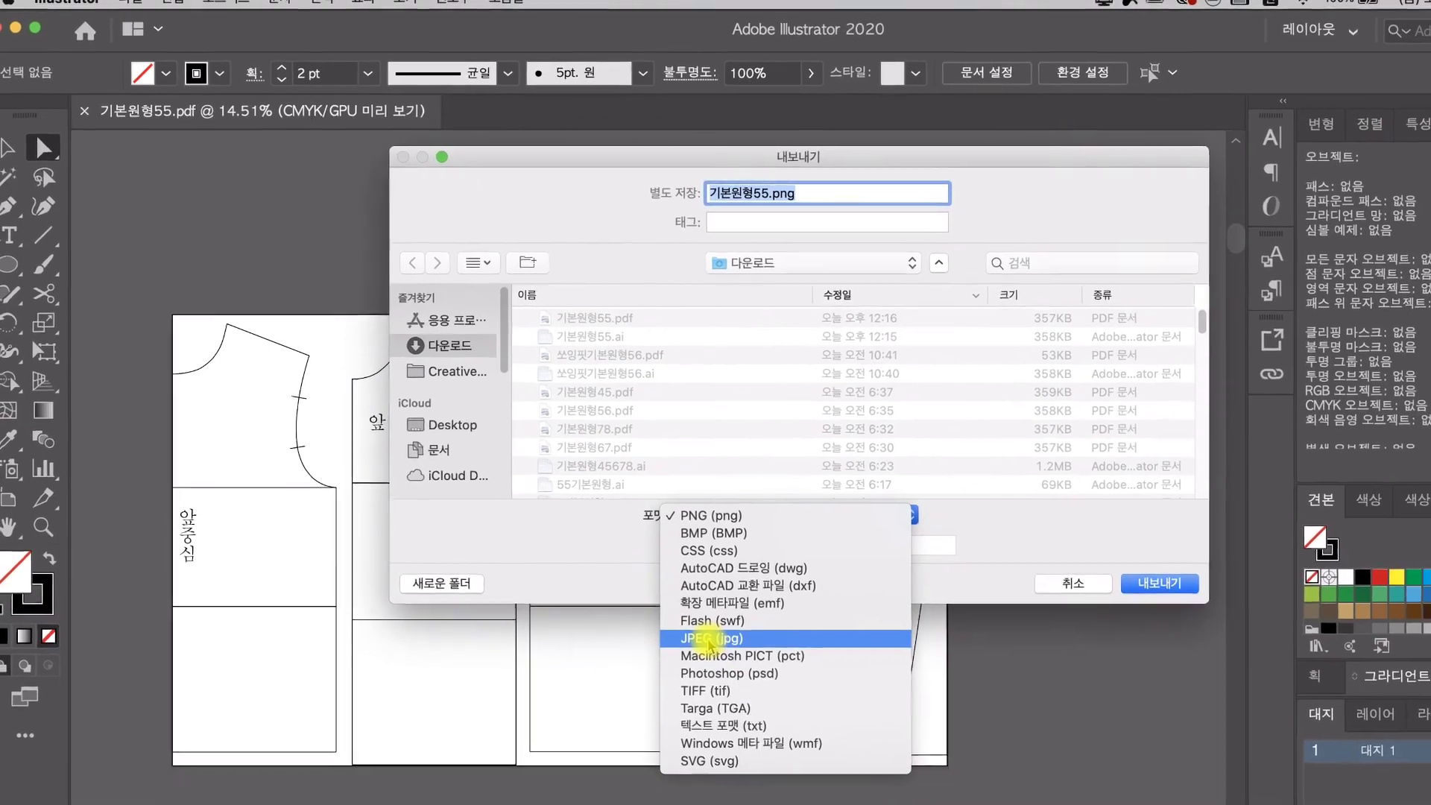
left_click(708, 639)
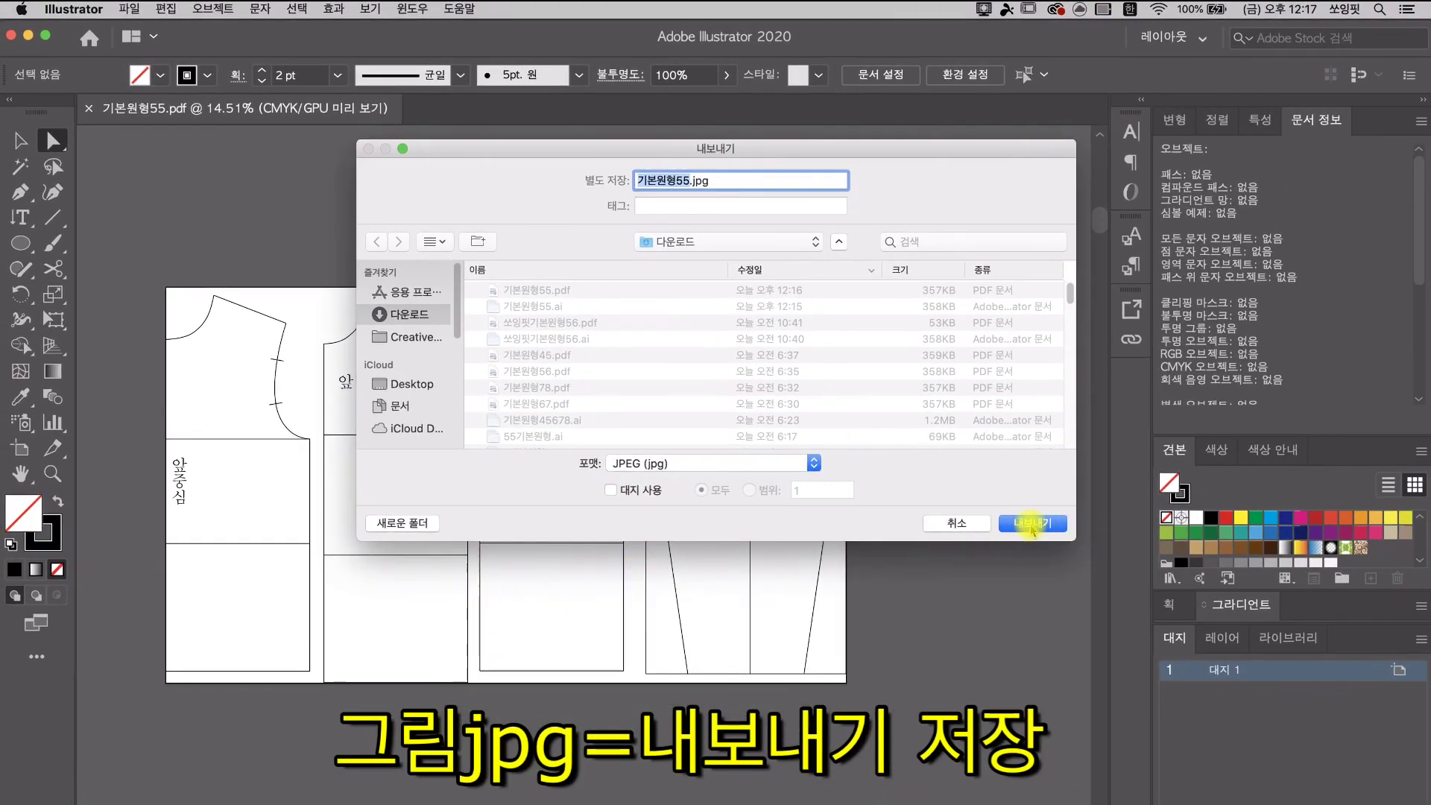
left_click(1032, 523)
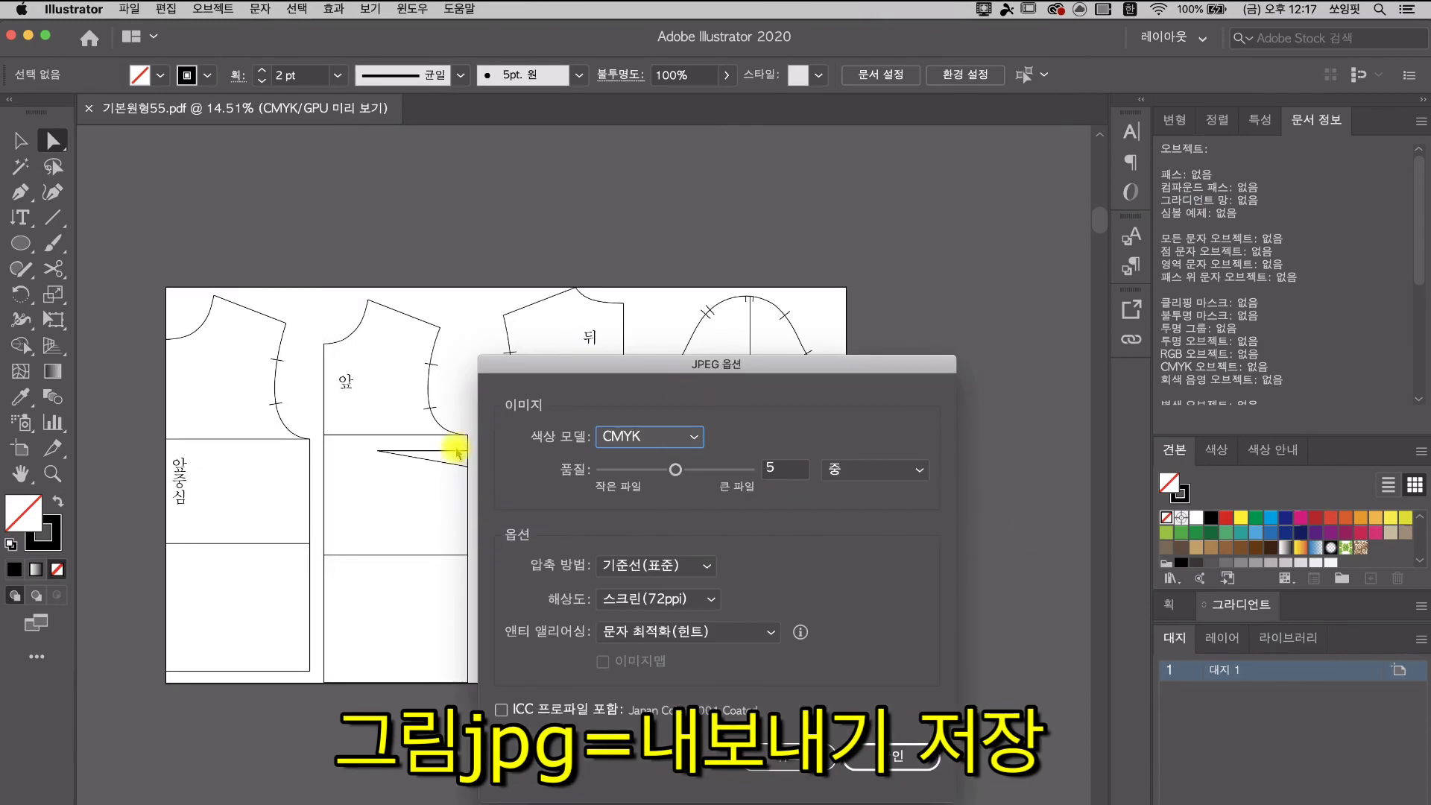
Step: Set the JPEG color model to RGB, keep the other image options, and complete the export
left_click_drag(658, 364, 637, 228)
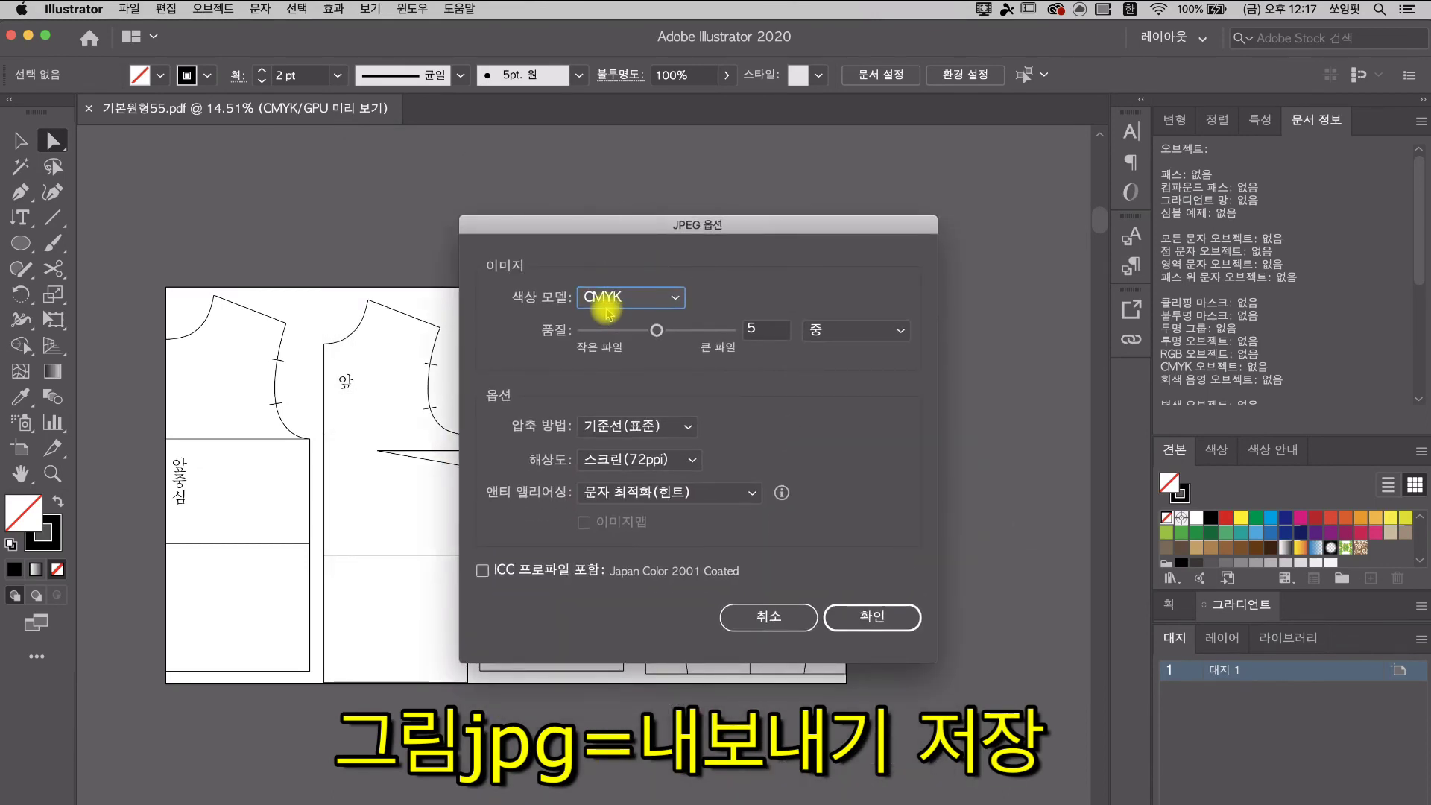
left_click(675, 300)
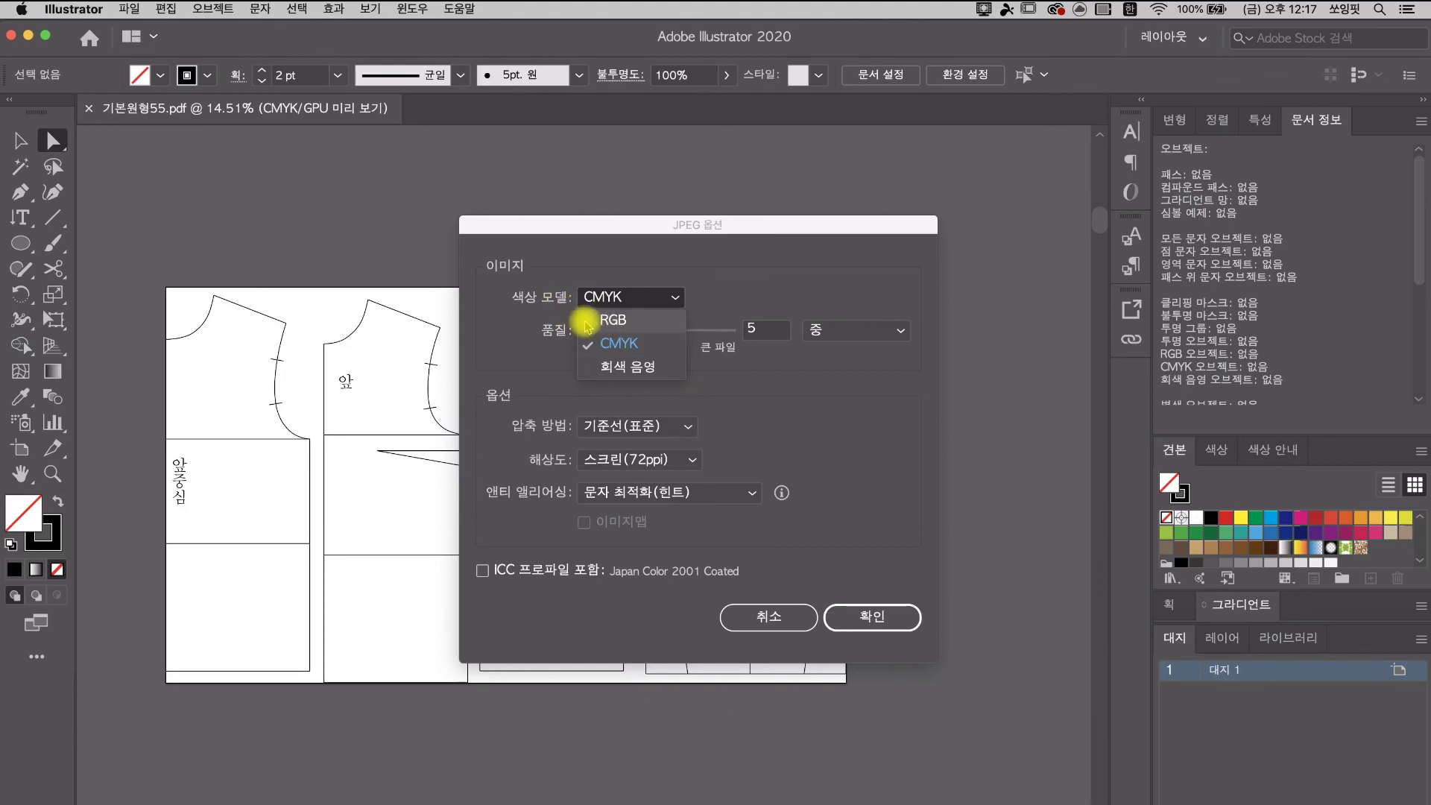
left_click(600, 319)
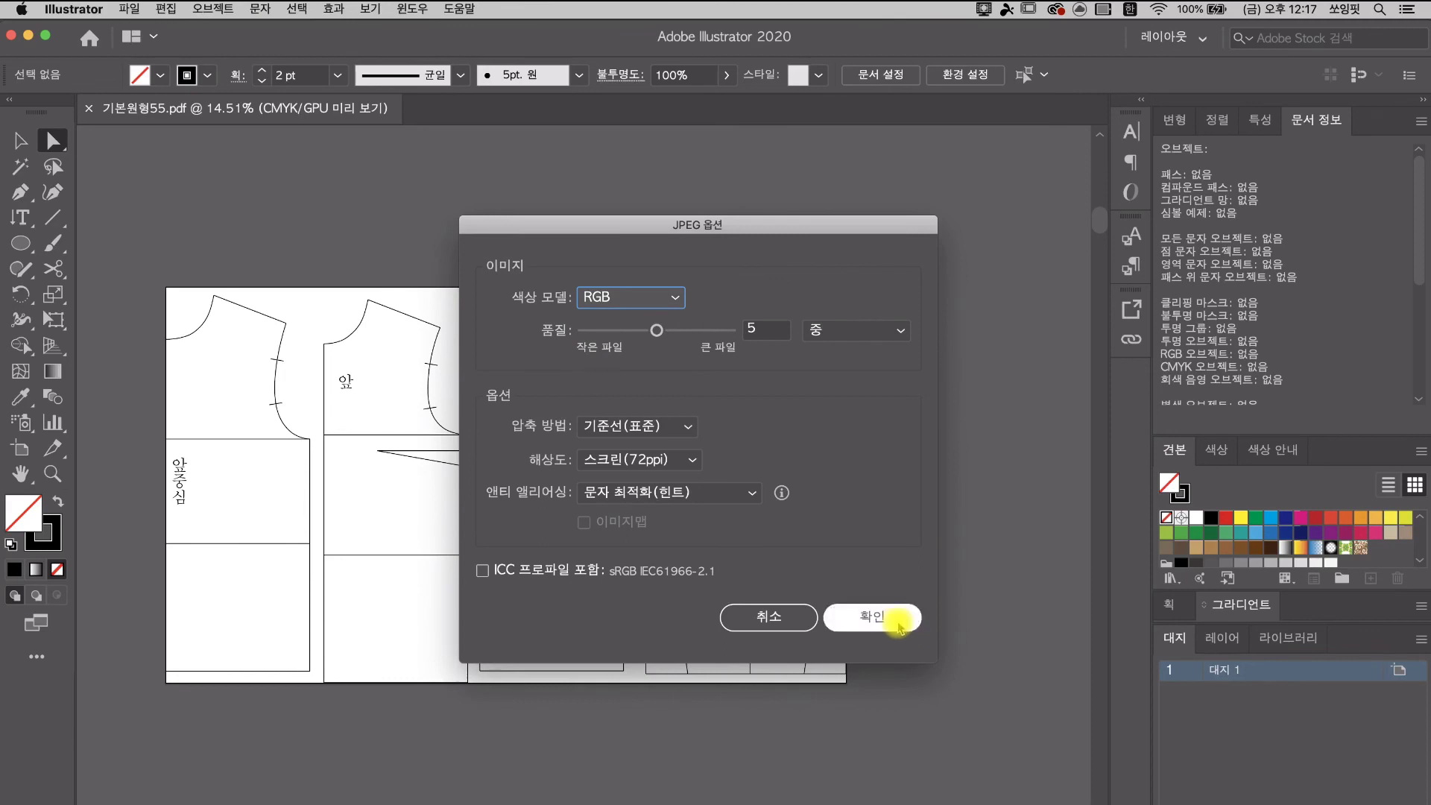
left_click(899, 629)
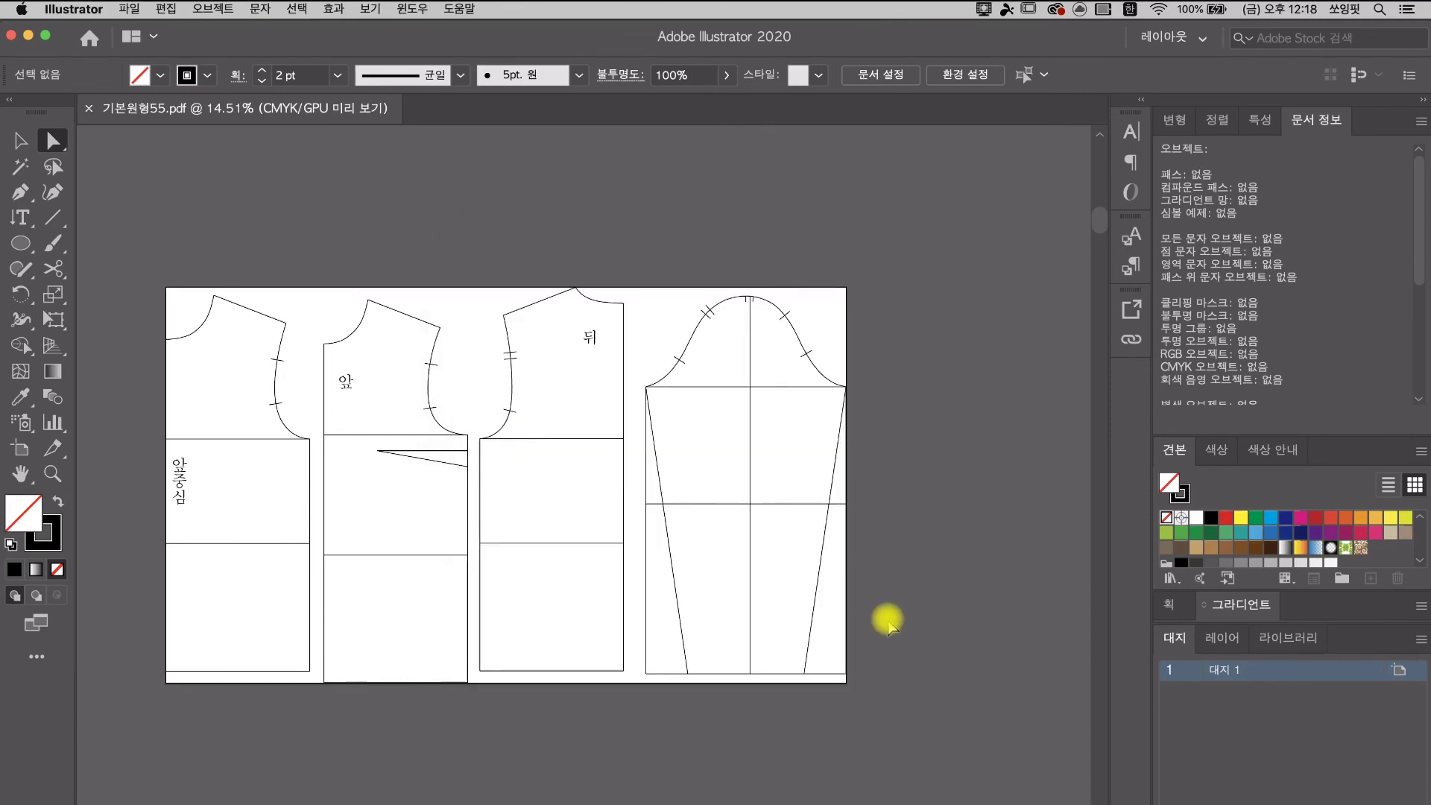